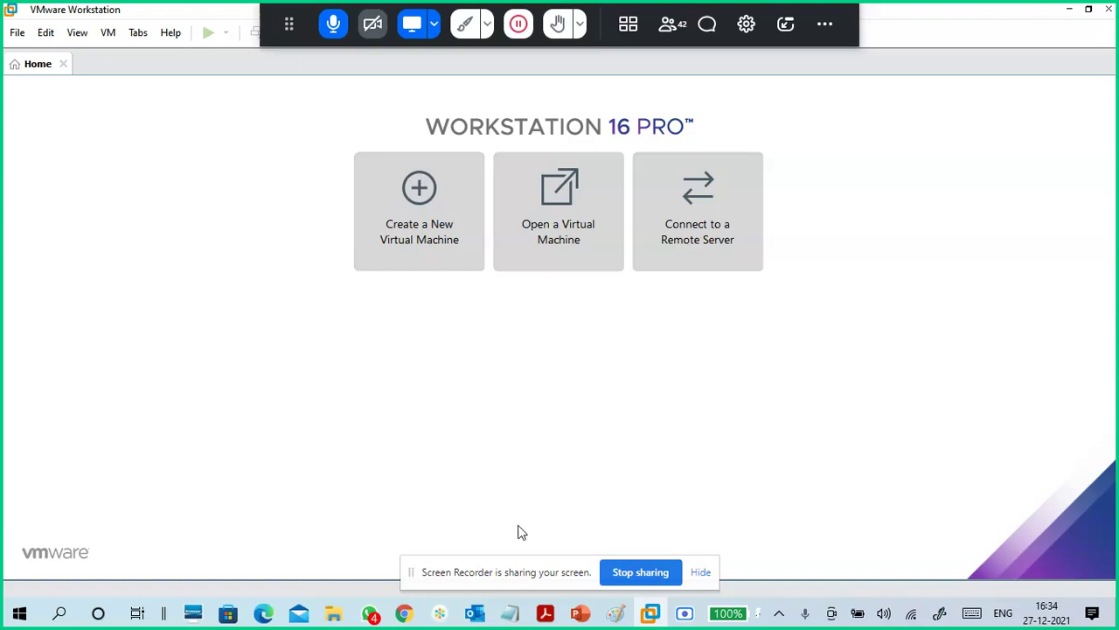
Start creating a new virtual machine with the Custom (advanced) configuration.
left_click_drag(520, 576, 932, 621)
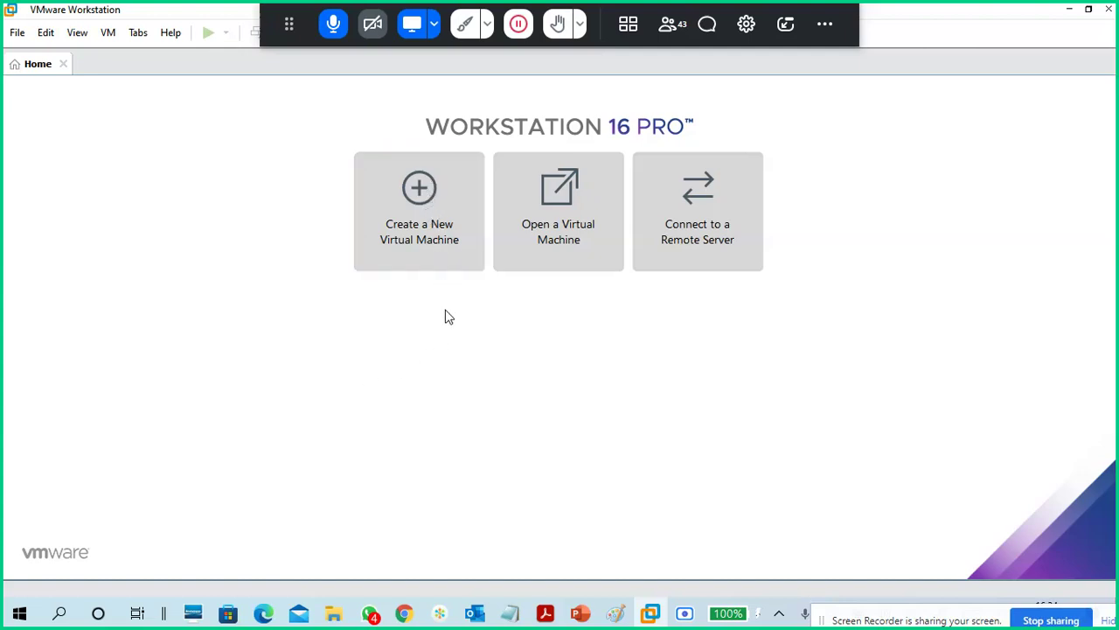
left_click(426, 245)
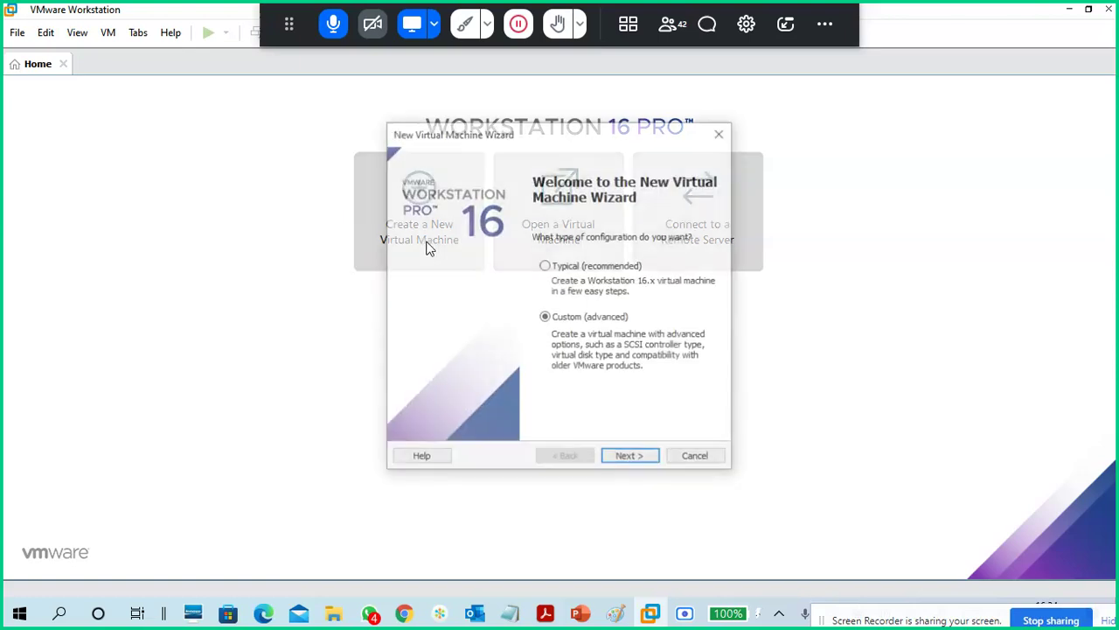
left_click_drag(504, 133, 451, 97)
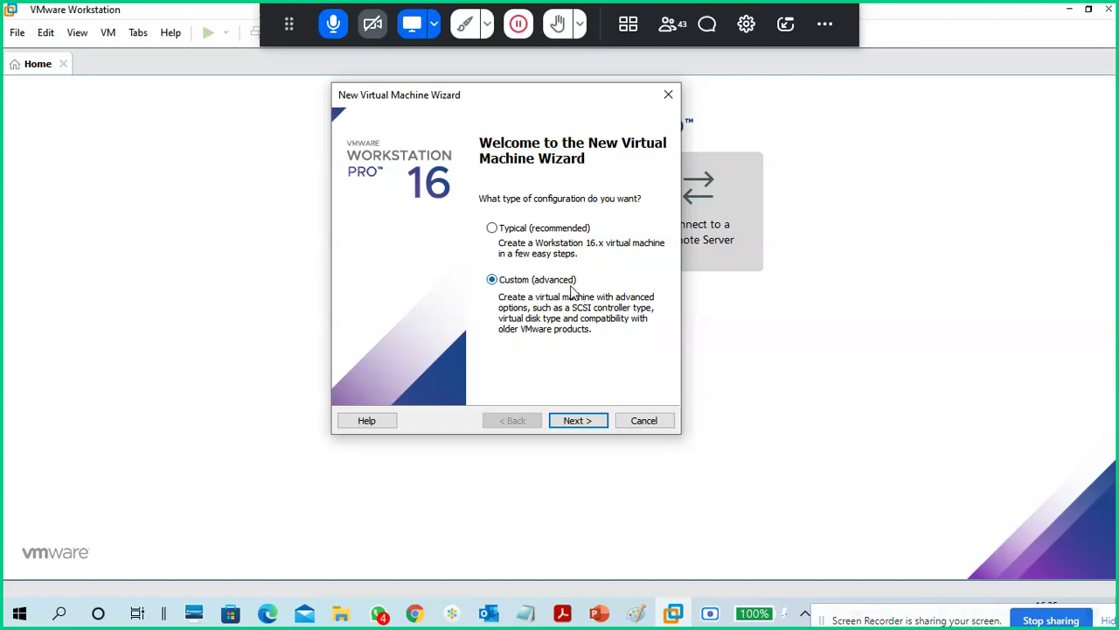
left_click(600, 423)
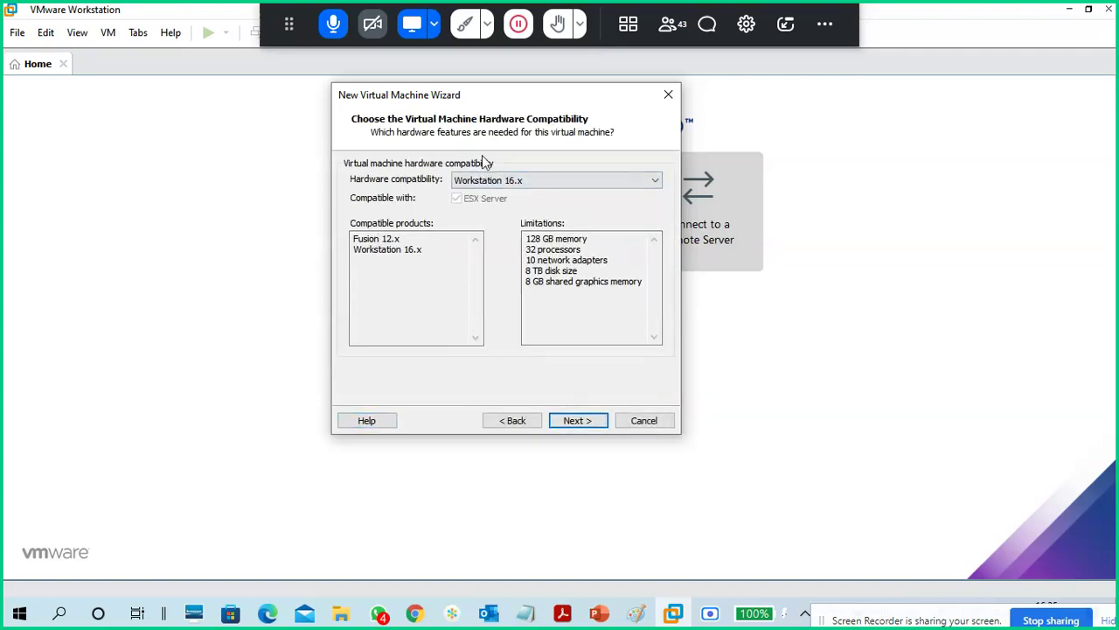
Review the hardware compatibility versions and limitations, and accept Workstation 16.x for the virtual machine.
left_click(519, 182)
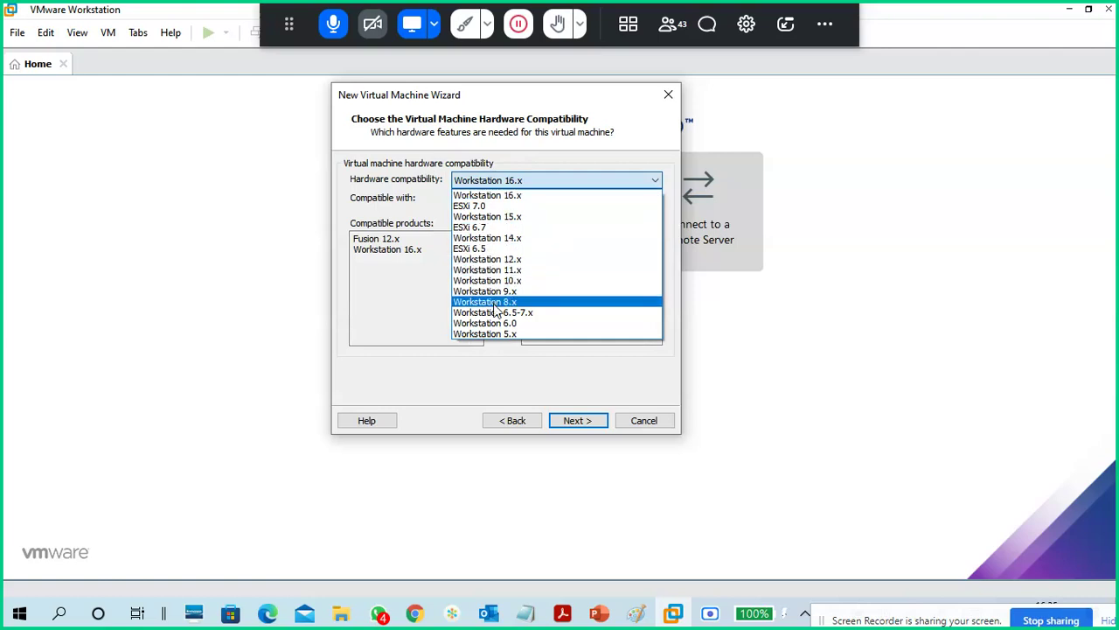
left_click(503, 388)
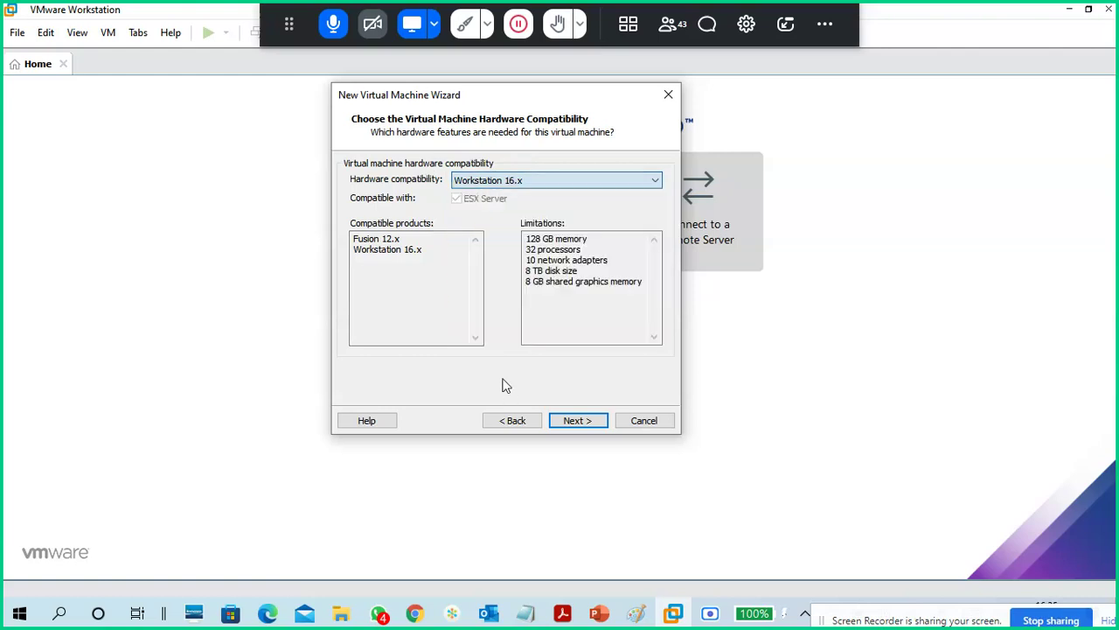
left_click(517, 186)
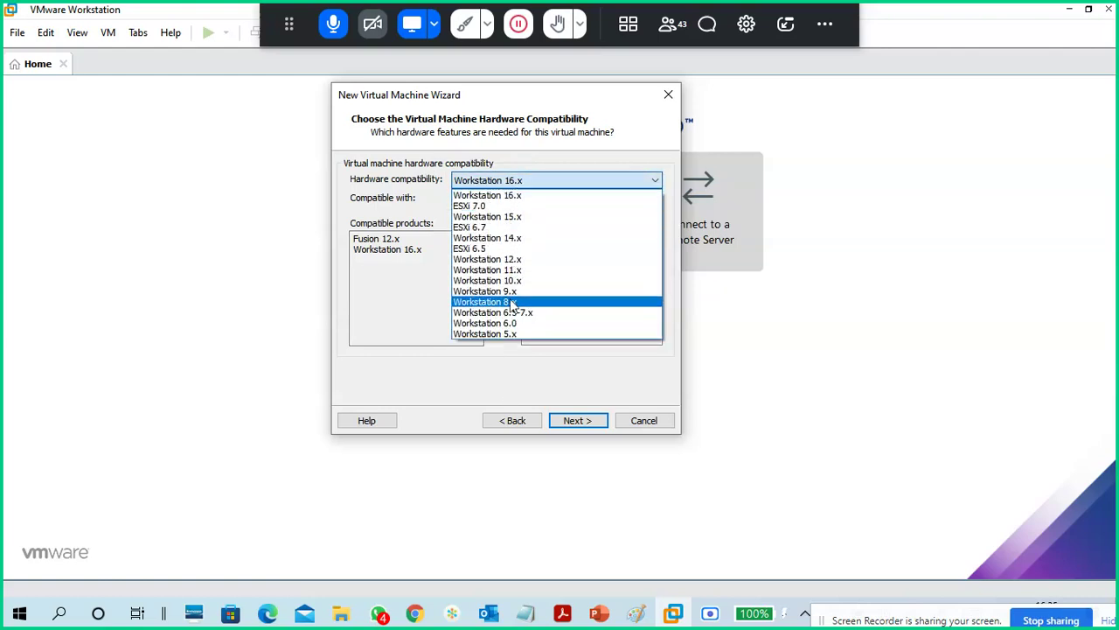
left_click(499, 373)
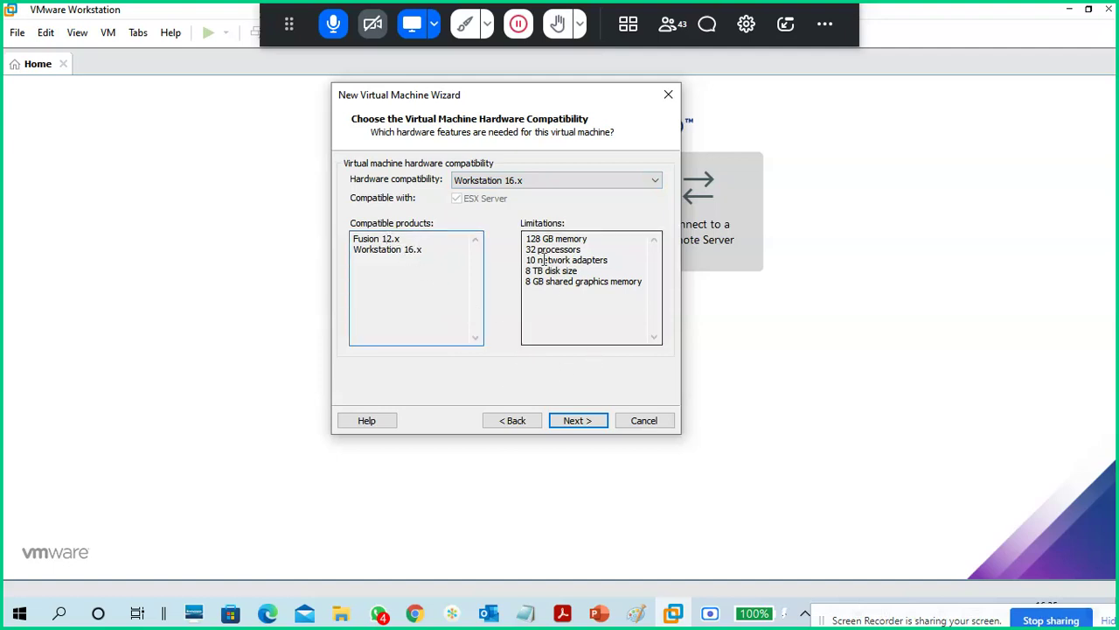
left_click_drag(527, 238, 632, 300)
left_click(607, 317)
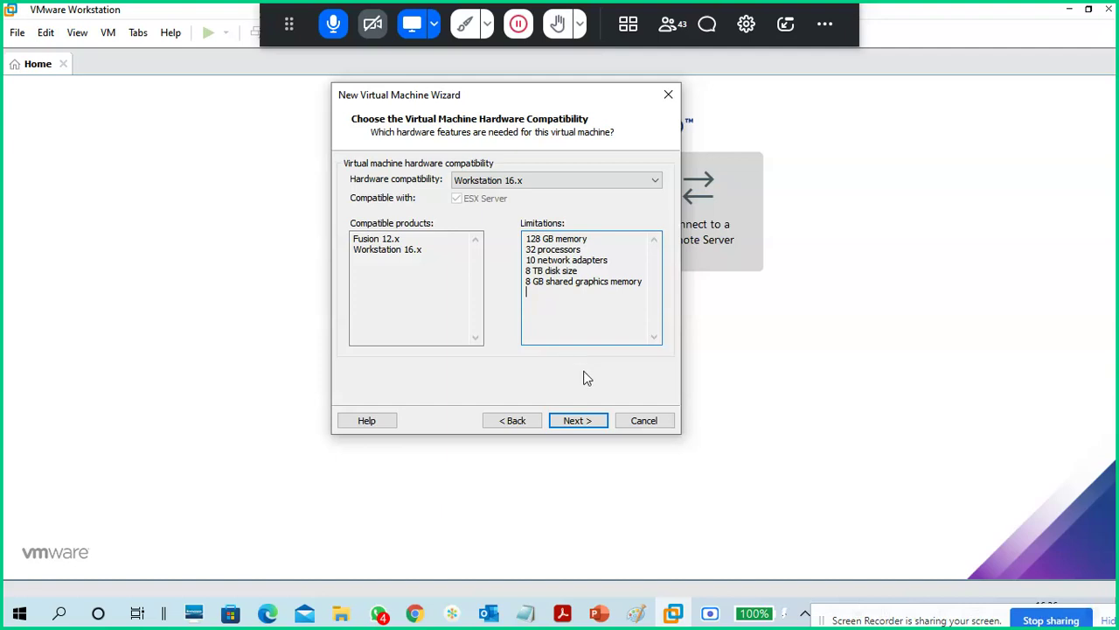
left_click(581, 421)
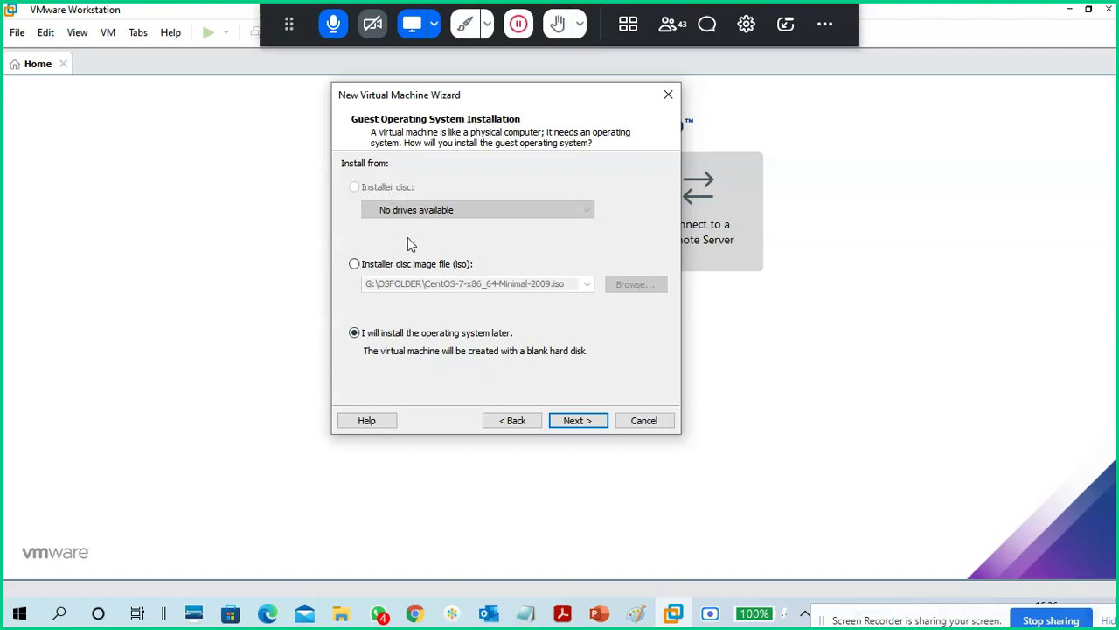
Choose to create the virtual machine with a blank hard disk instead of installing from the CentOS disc image.
left_click(435, 267)
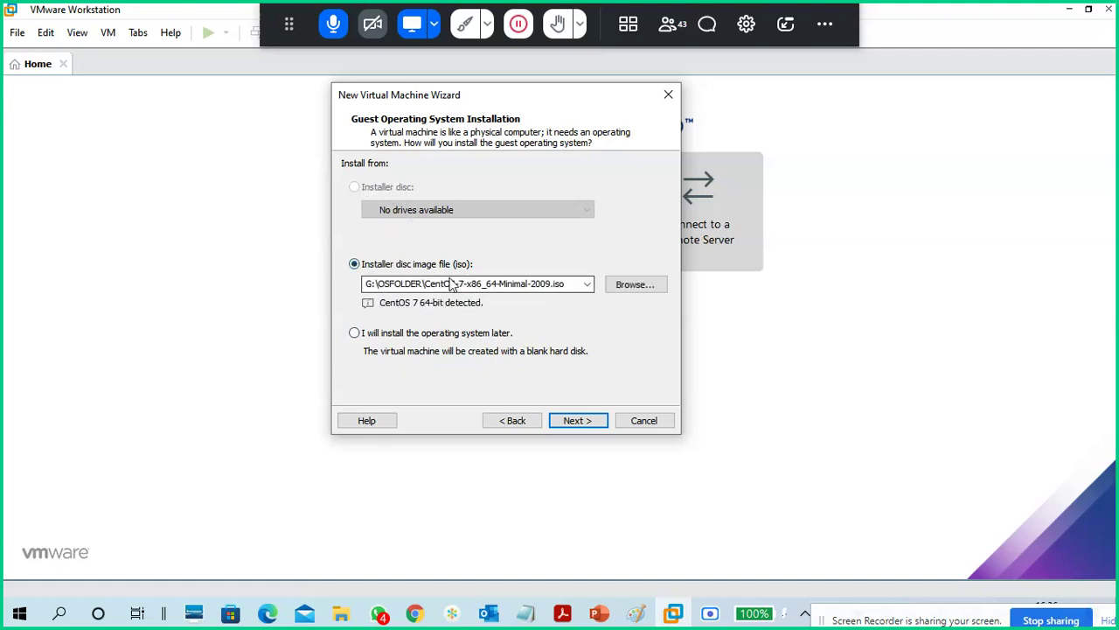
left_click(467, 336)
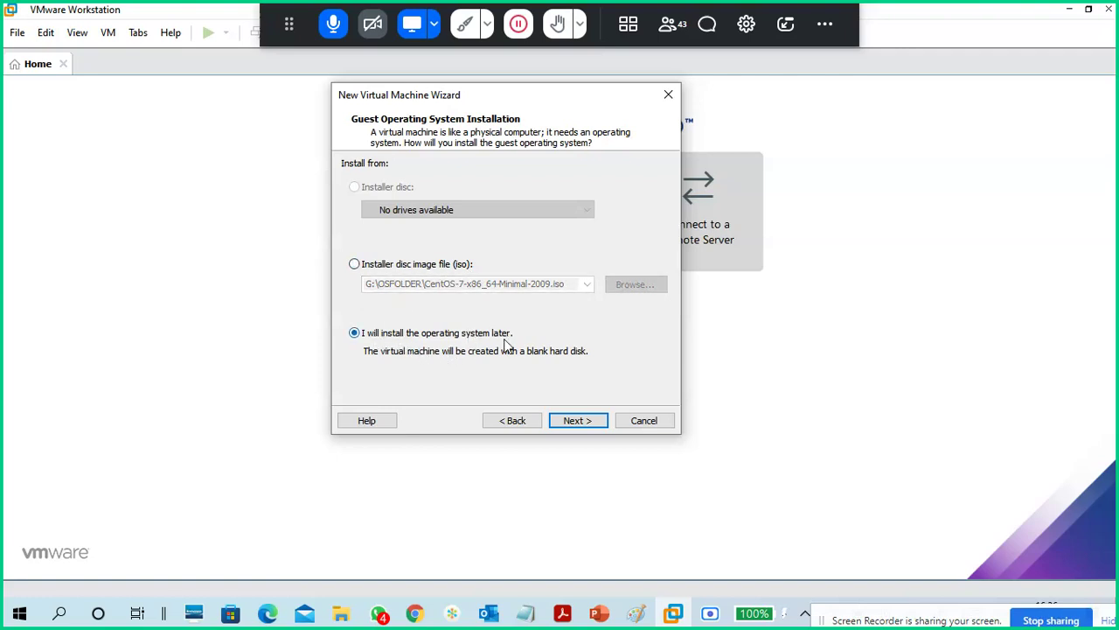
left_click(587, 421)
Set the guest operating system to Linux with version CentOS 7 64-bit.
left_click(369, 197)
left_click(389, 182)
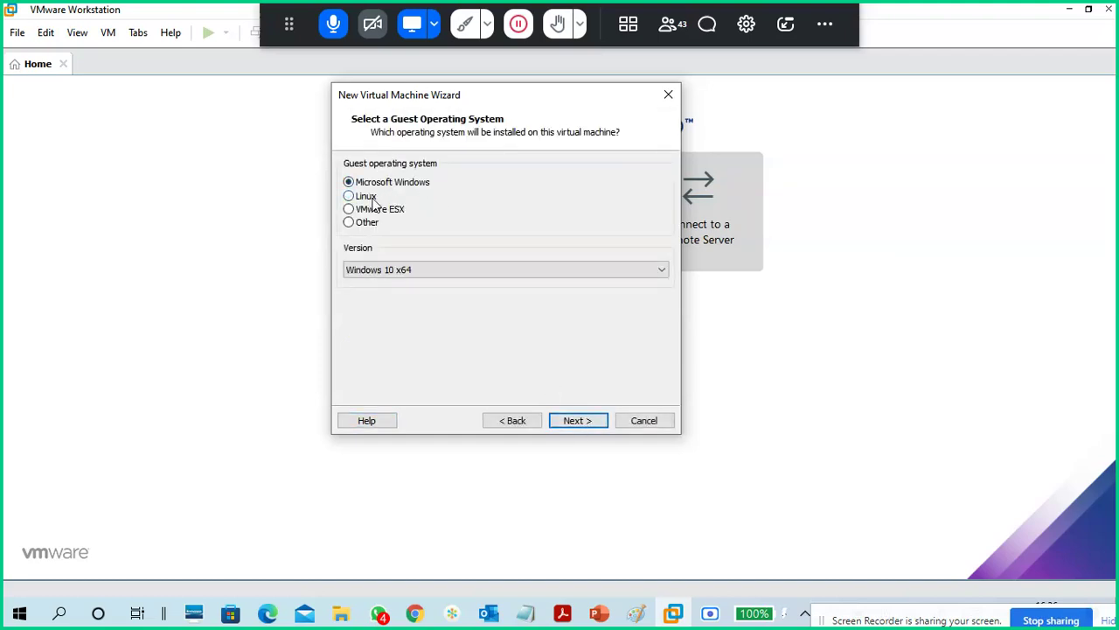
left_click(367, 197)
left_click(404, 270)
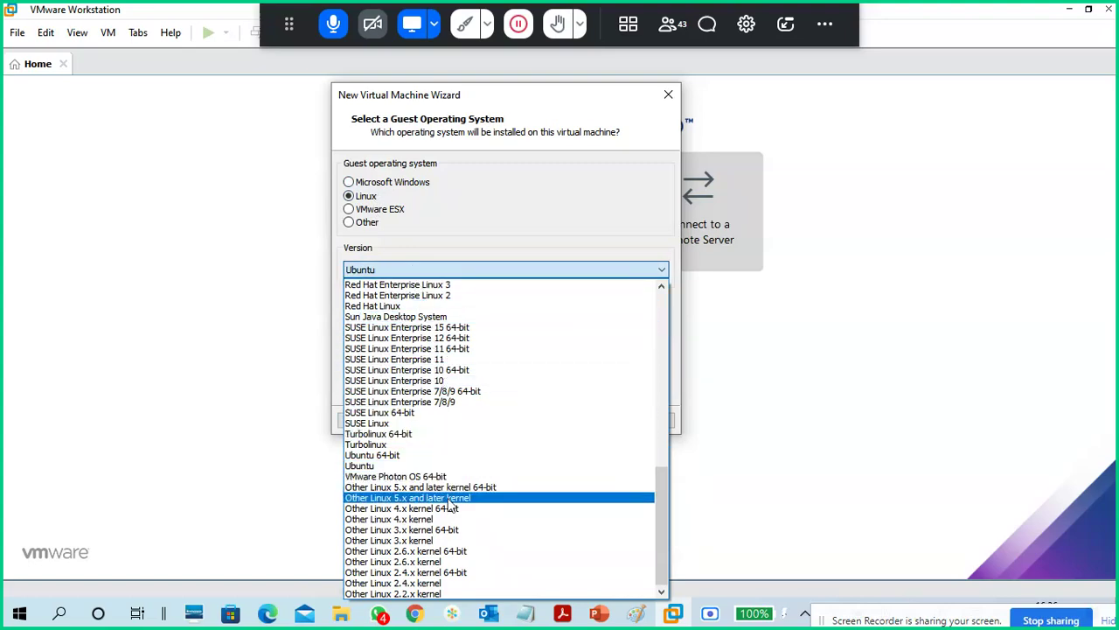
scroll(451, 454, "up", 8)
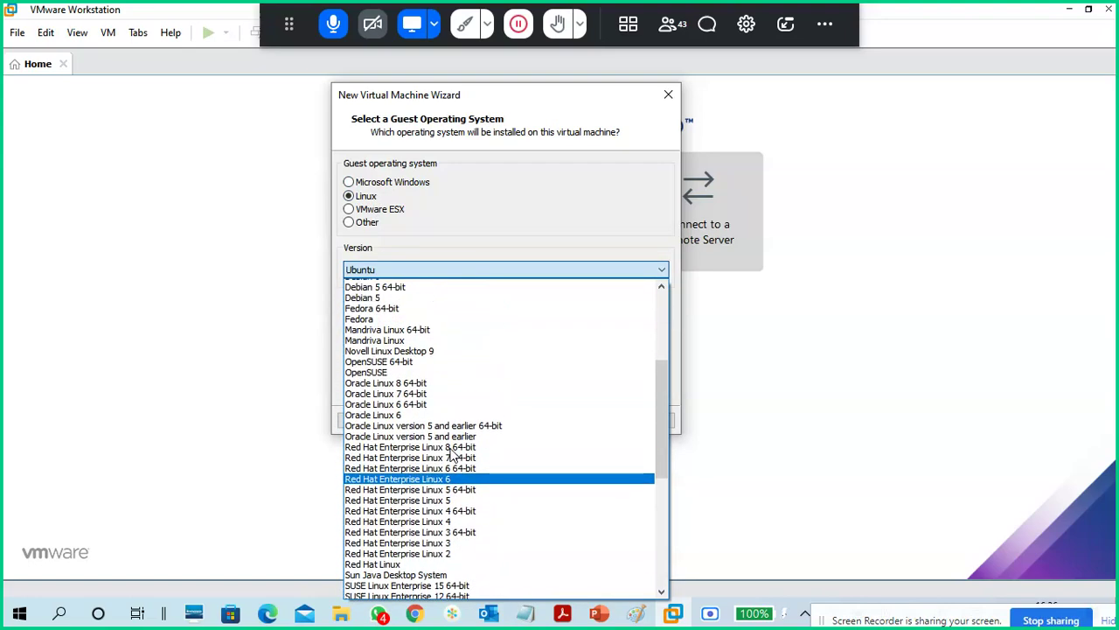
scroll(451, 455, "up", 7)
scroll(452, 452, "down", 5)
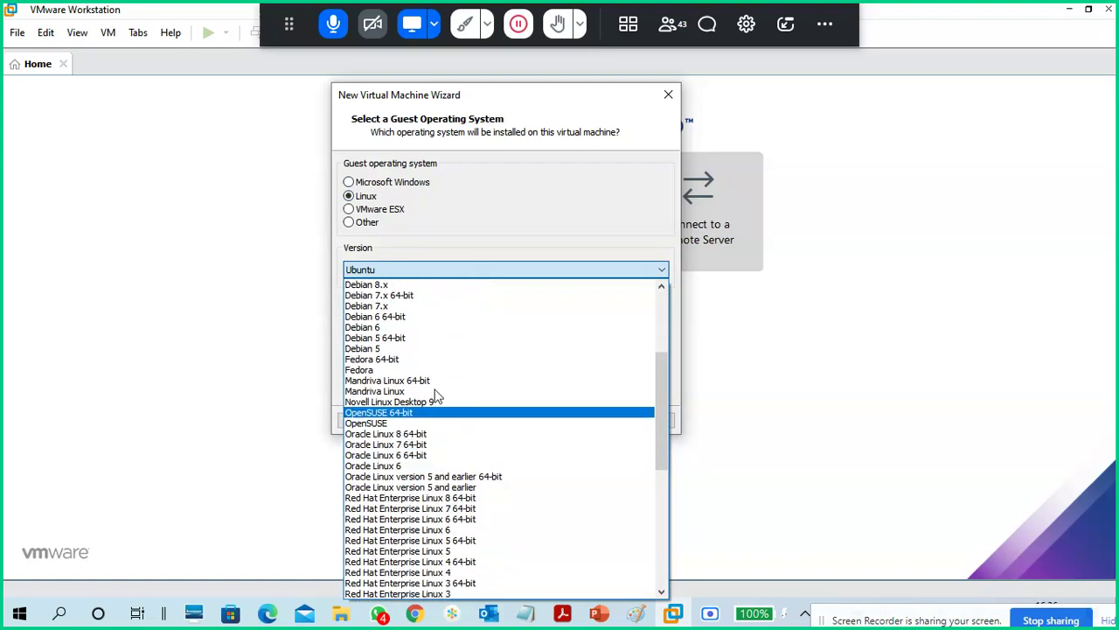
scroll(468, 424, "down", 6)
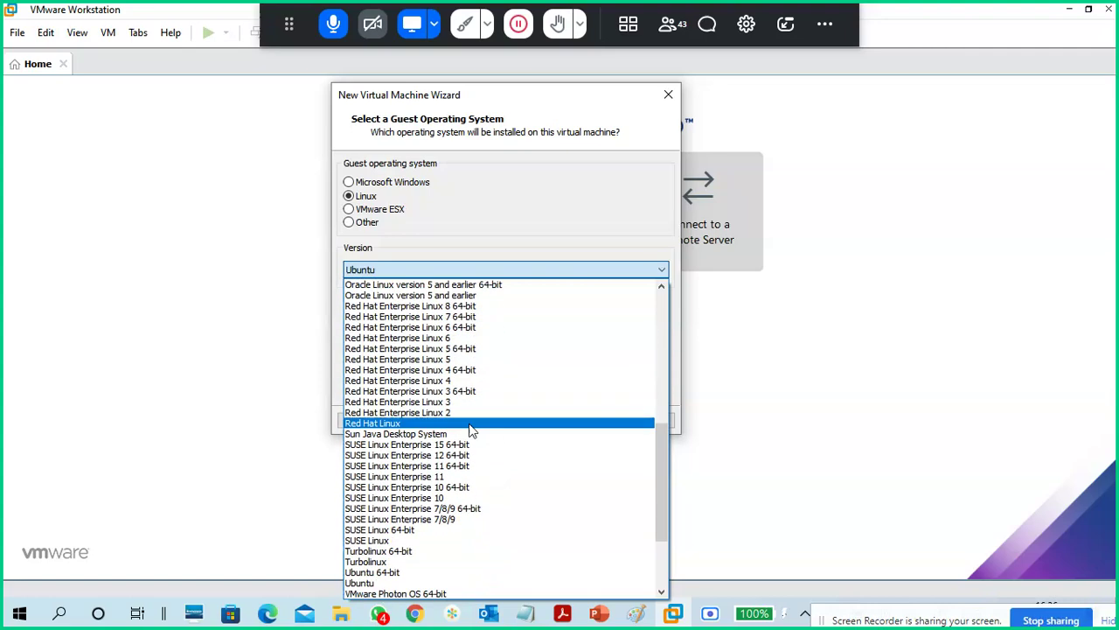
scroll(469, 433, "down", 4)
scroll(480, 455, "up", 15)
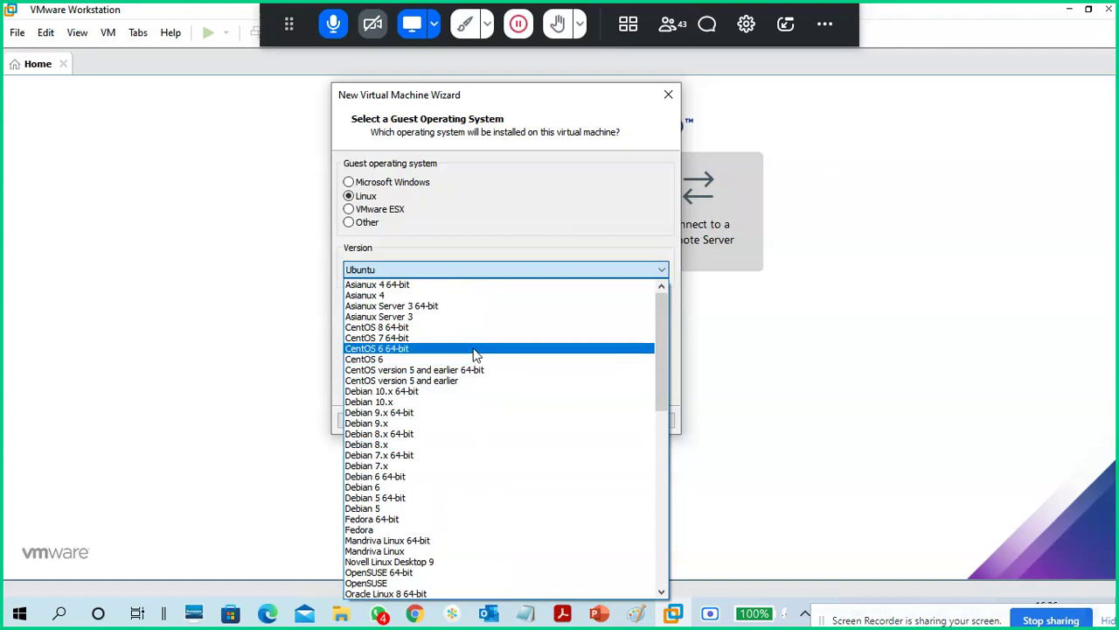
left_click(472, 338)
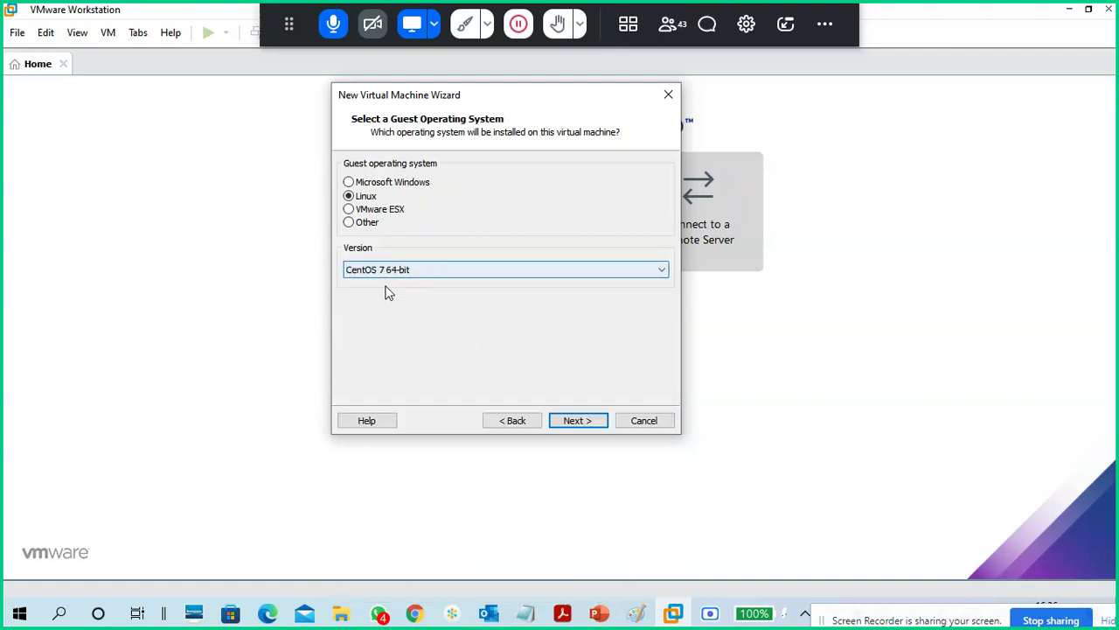
left_click(576, 421)
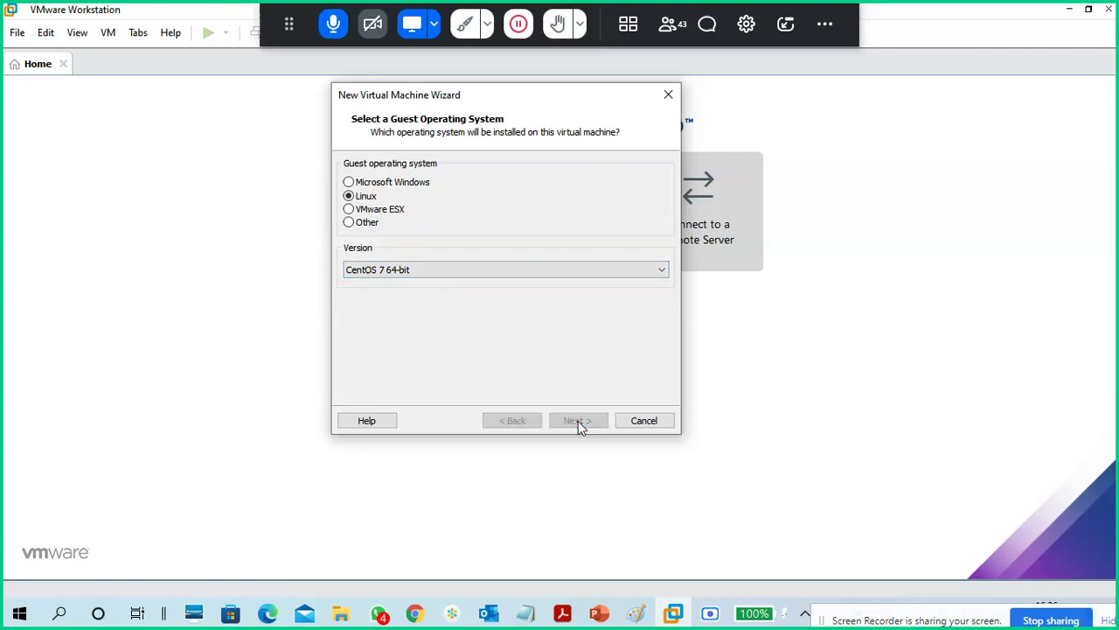
Accept the virtual machine name CentOS 7 64-bit and its default storage location.
left_click(430, 188)
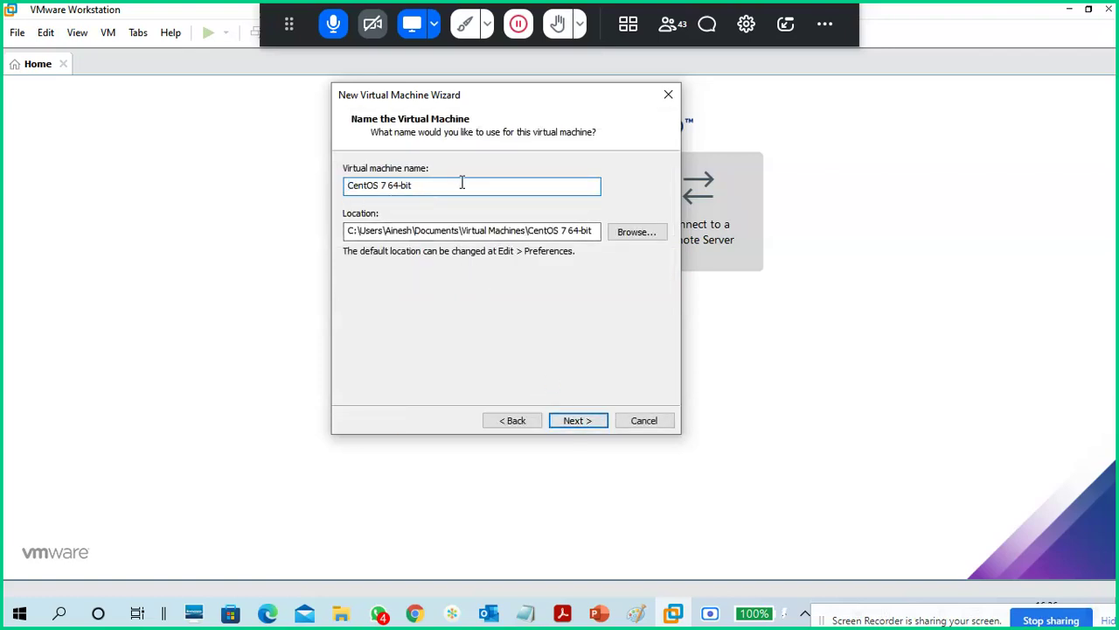
left_click(460, 230)
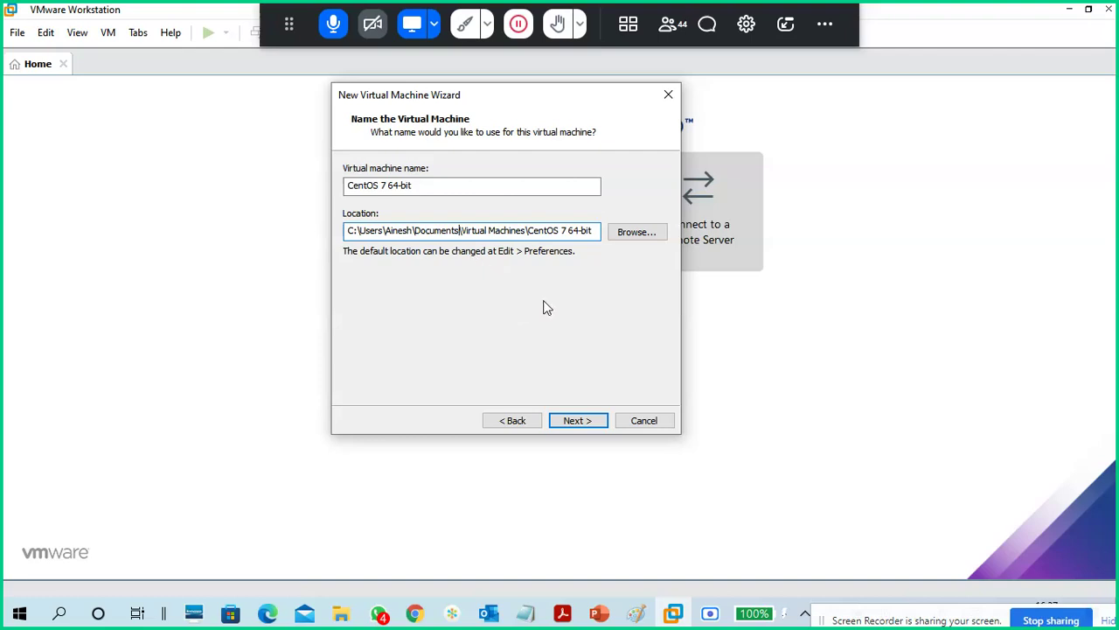
left_click(587, 419)
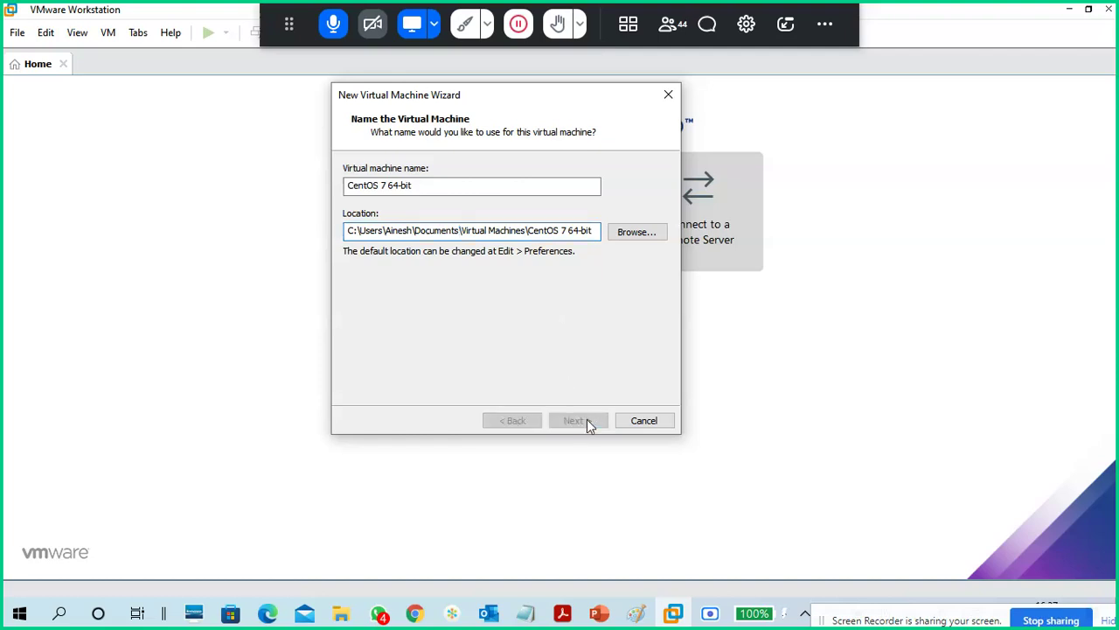
Recheck the guest operating system choice and accept one processor with one core.
left_click(500, 201)
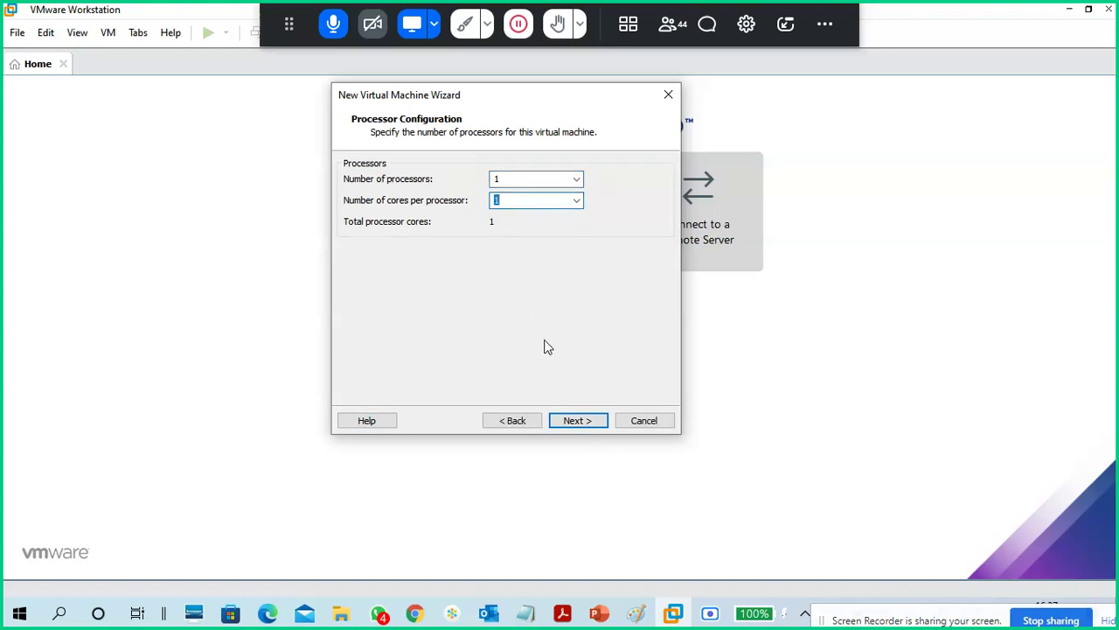
left_click(531, 419)
left_click(530, 420)
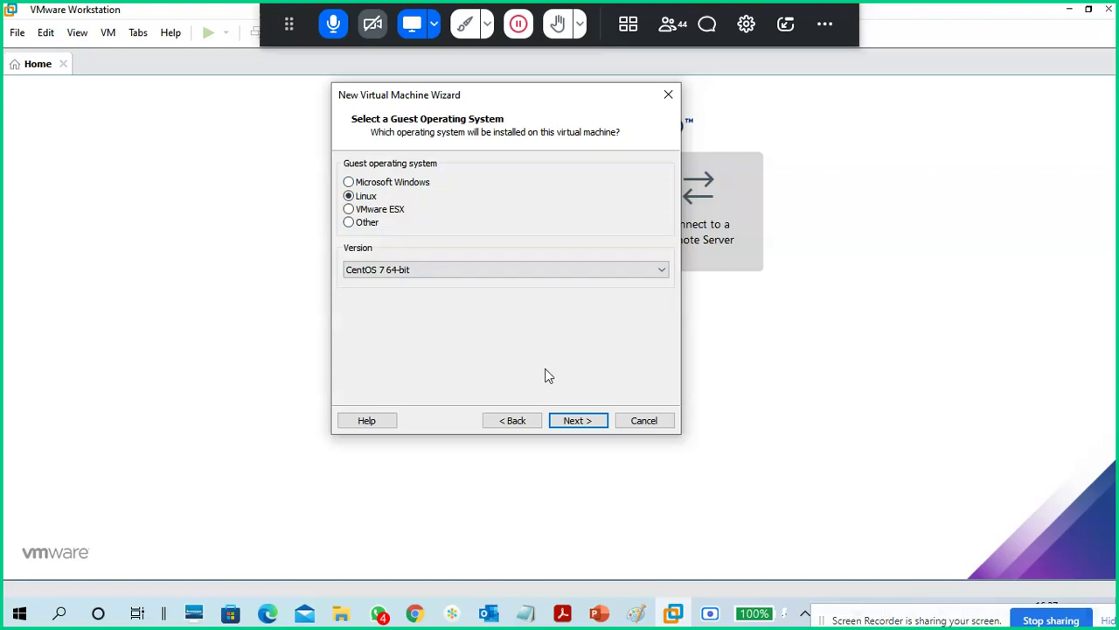
left_click(578, 421)
left_click(578, 420)
left_click(578, 420)
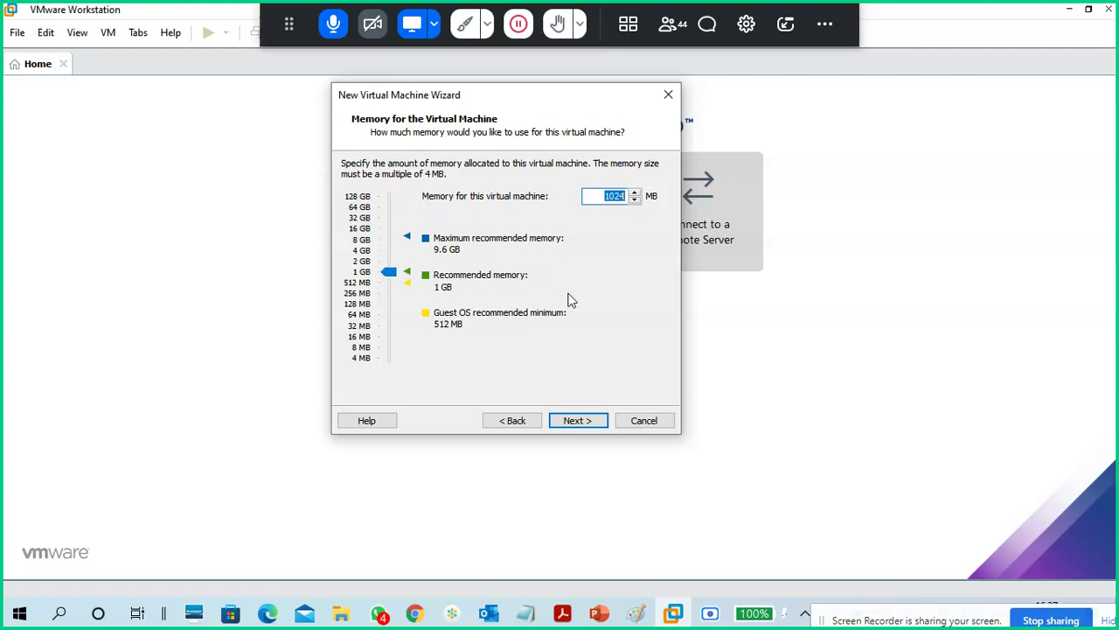
Try different memory sizes and allocate 1024 MB to the virtual machine.
left_click(361, 261)
left_click(359, 251)
left_click(366, 199)
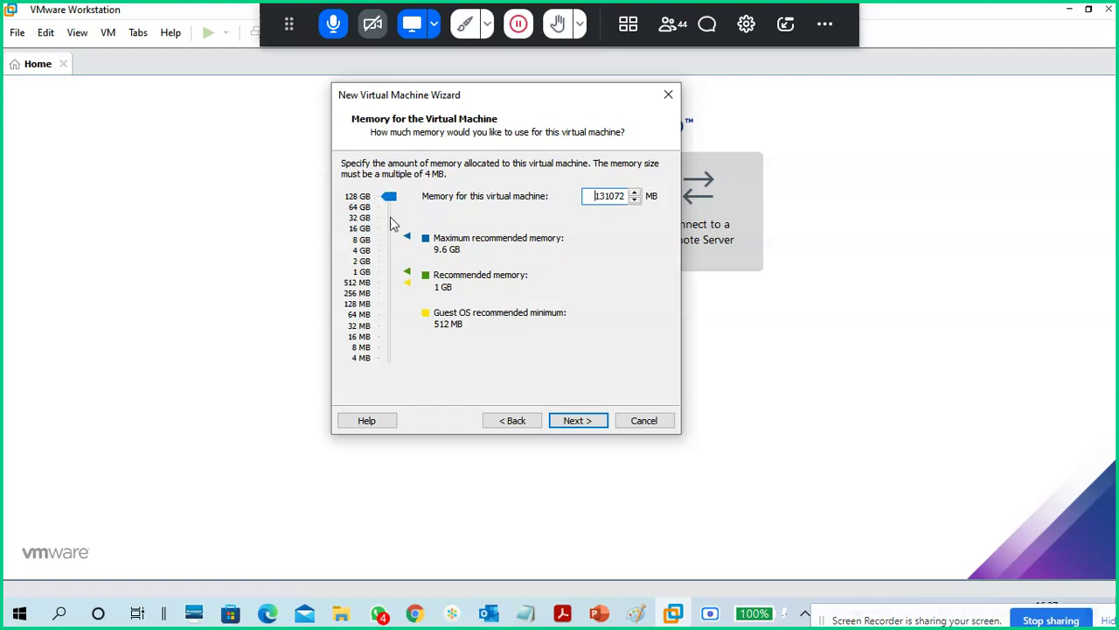
left_click(361, 358)
left_click(354, 200)
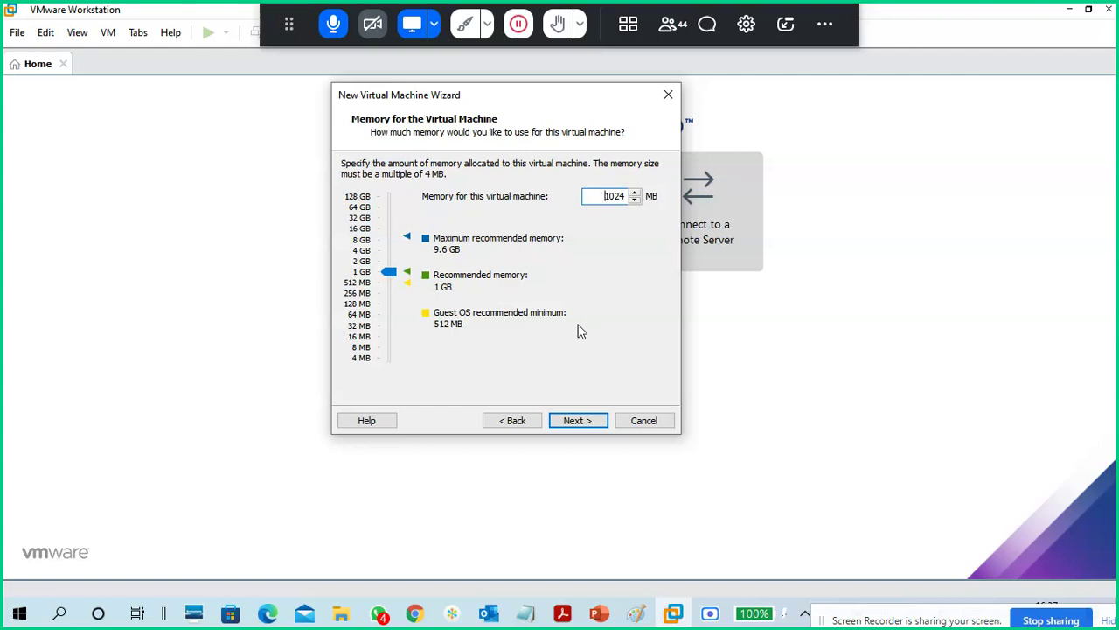
left_click(593, 423)
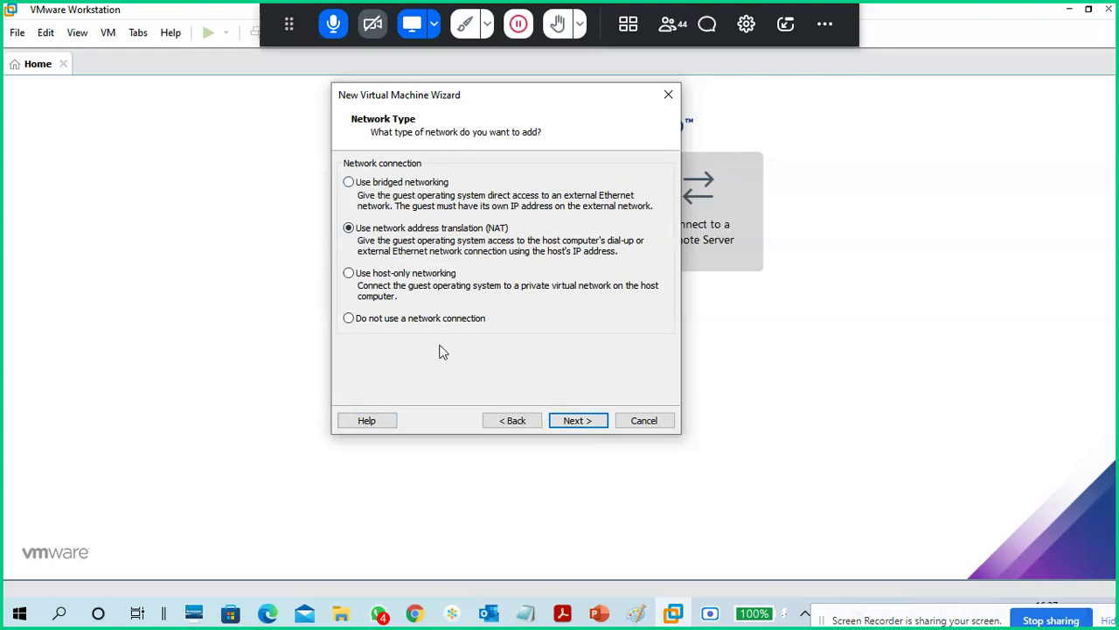
Go through the network connection types and choose network address translation (NAT).
left_click(420, 274)
left_click(457, 235)
left_click(407, 188)
left_click(430, 321)
left_click(407, 277)
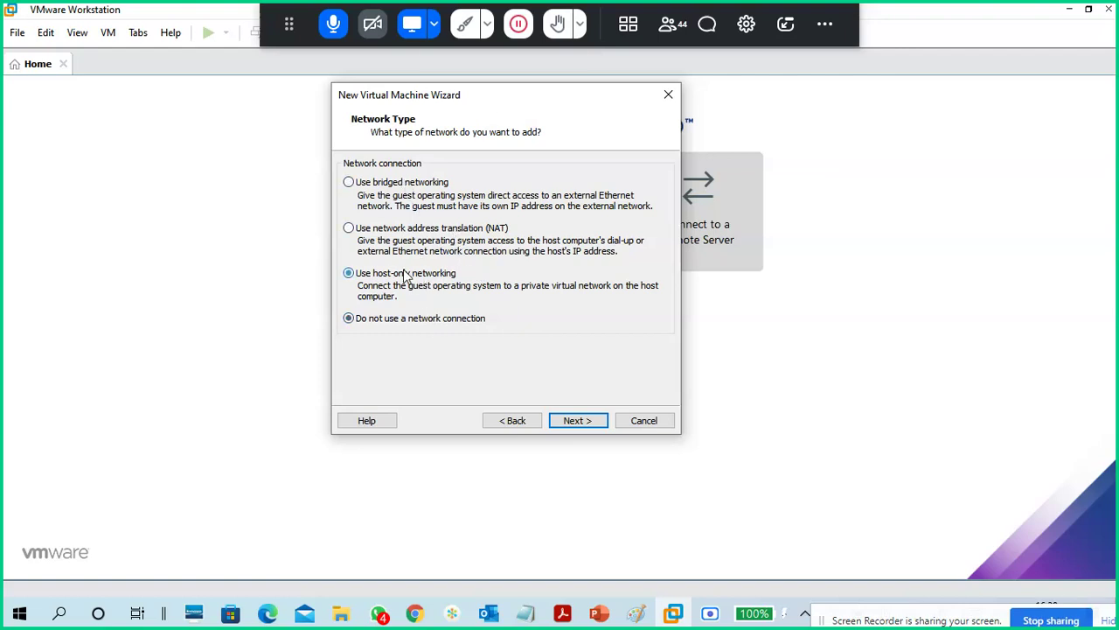
left_click(486, 235)
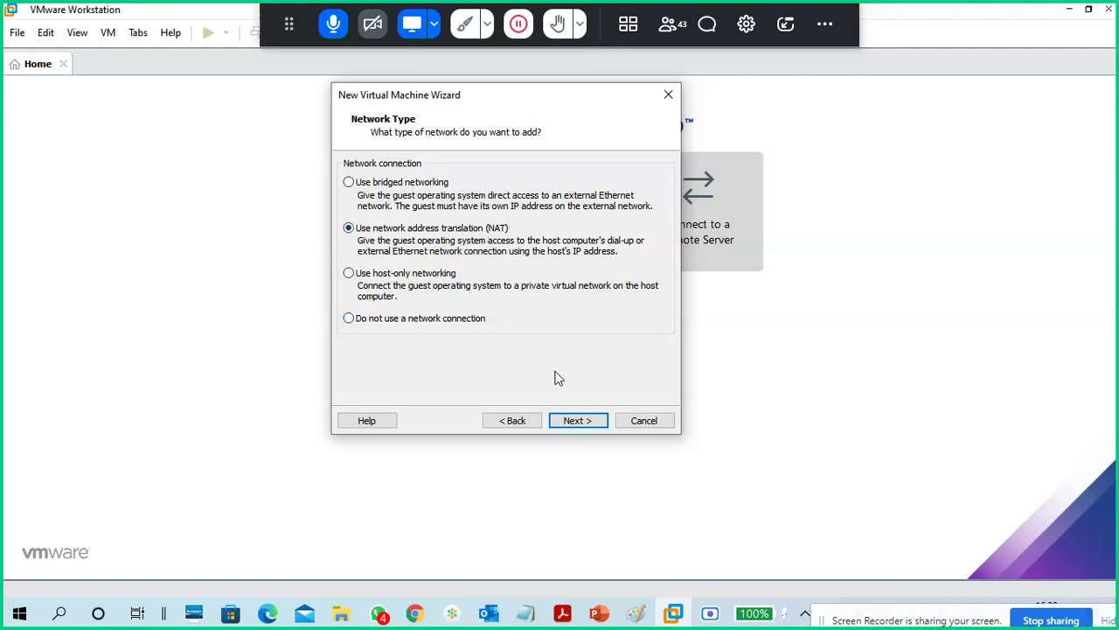
left_click(577, 420)
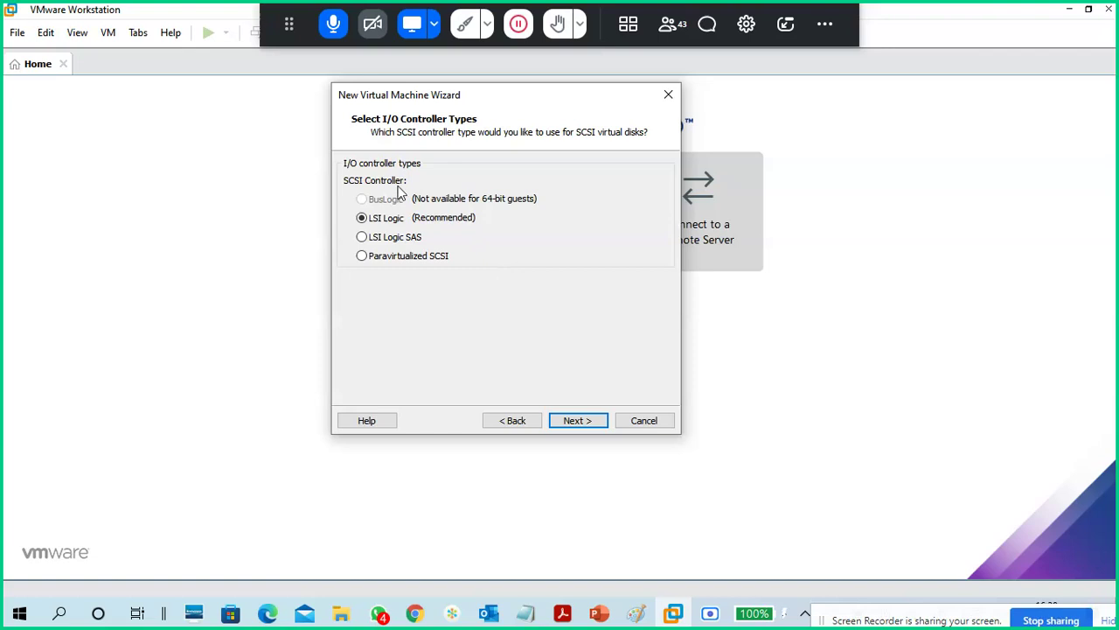
Choose the LSI Logic SAS controller and create a new virtual disk of type SCSI.
left_click(405, 240)
left_click(577, 420)
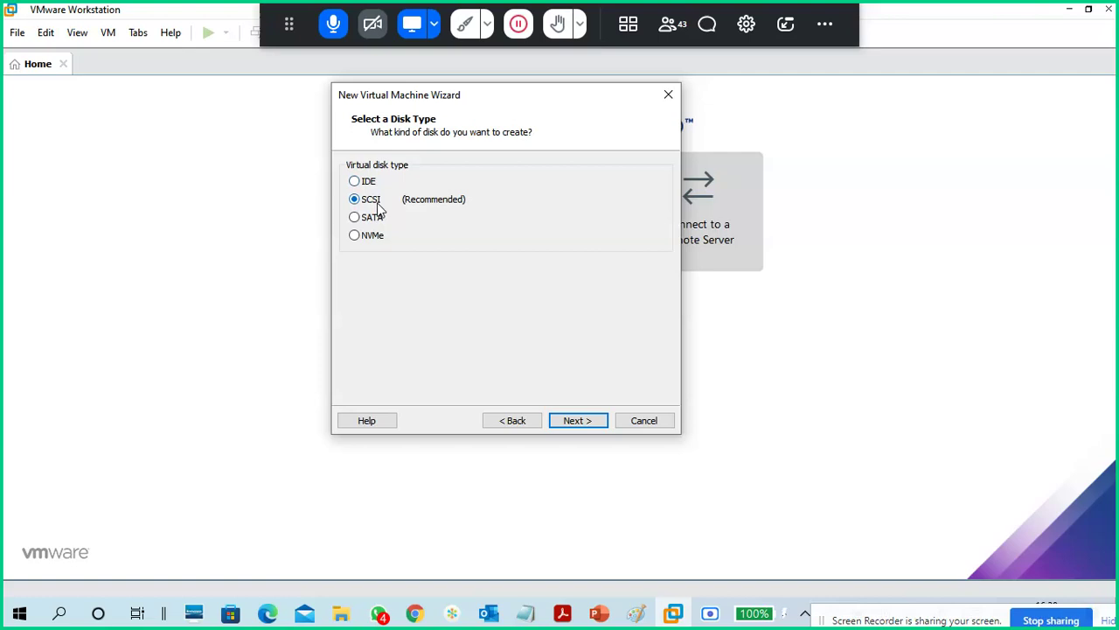
left_click(579, 421)
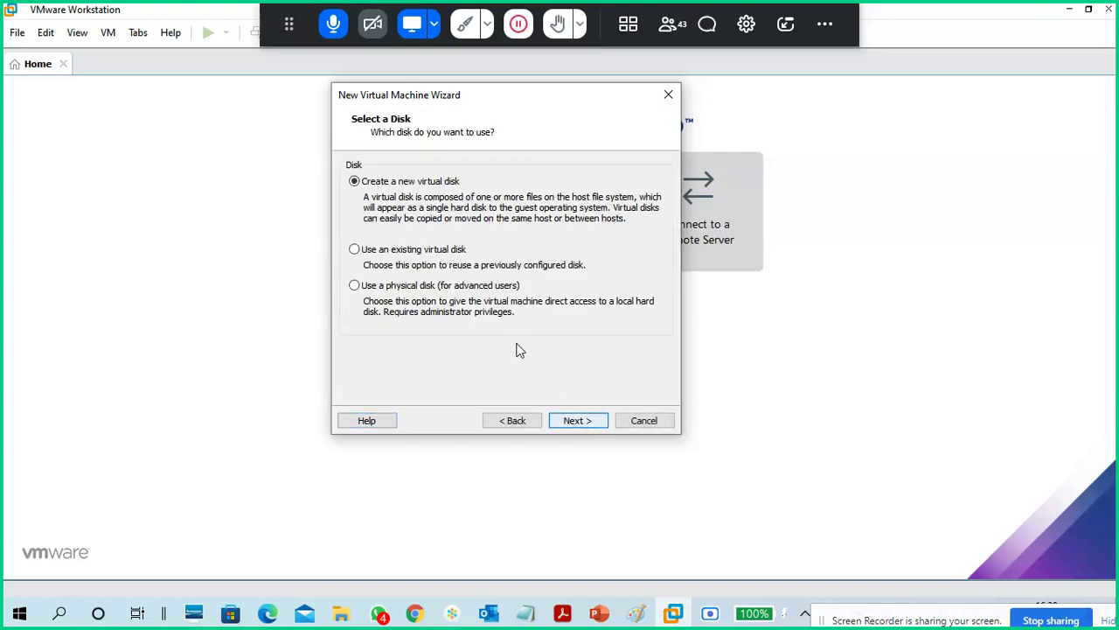
left_click(579, 420)
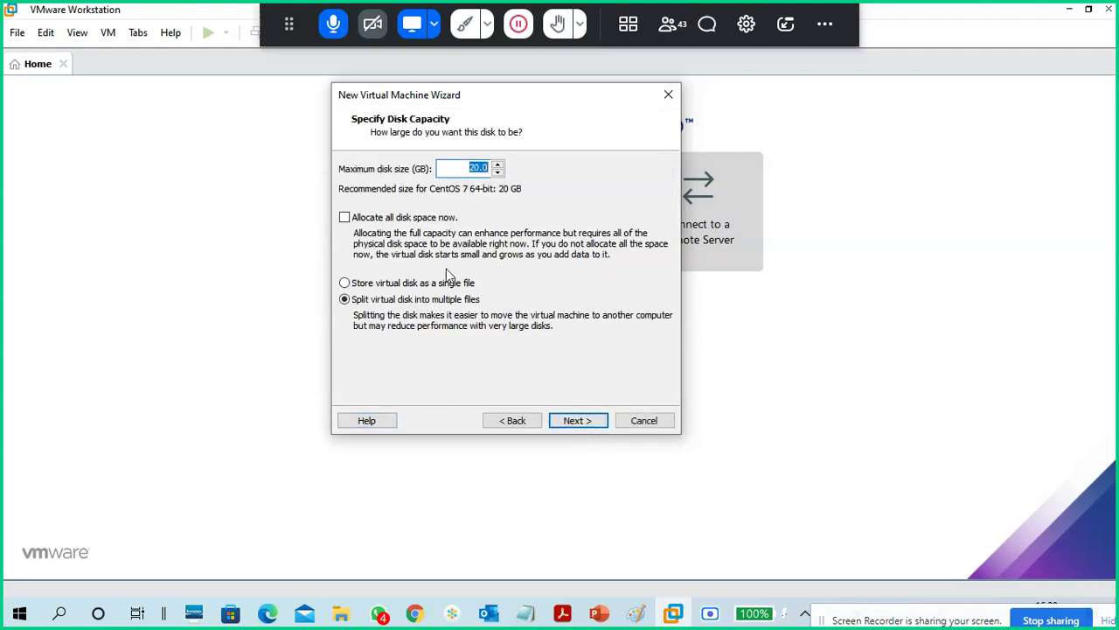
Set the maximum disk size to 200 GB, stored as a single file, and accept the disk file name CentOS 7 64-bit.vmdk.
left_click(469, 168)
type("0")
left_click_drag(461, 168, 503, 170)
left_click(427, 284)
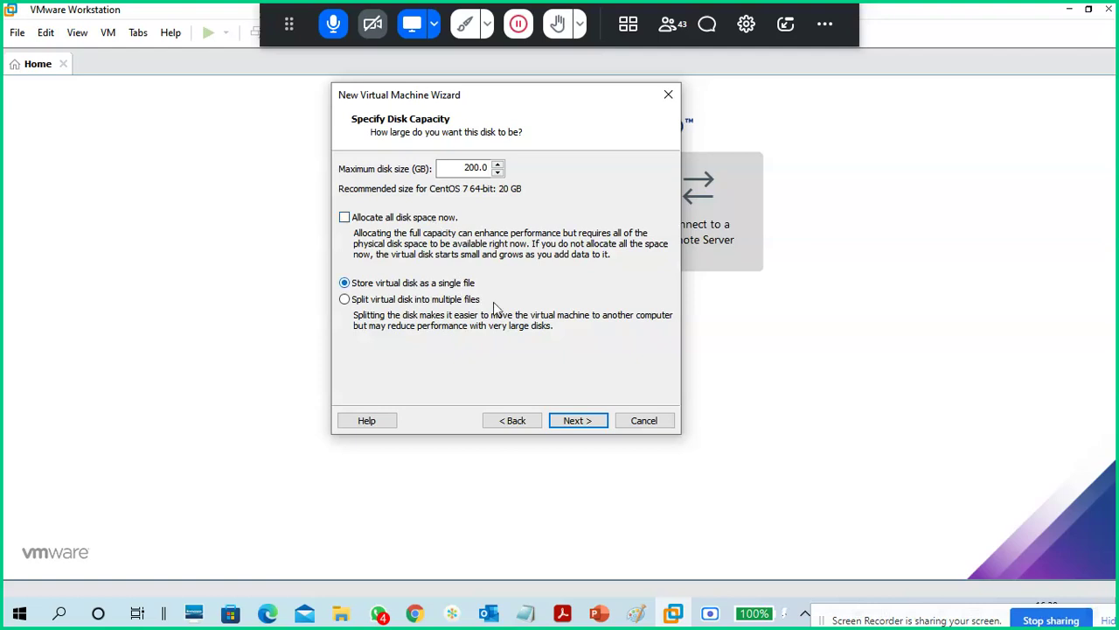
left_click(590, 419)
left_click(472, 212)
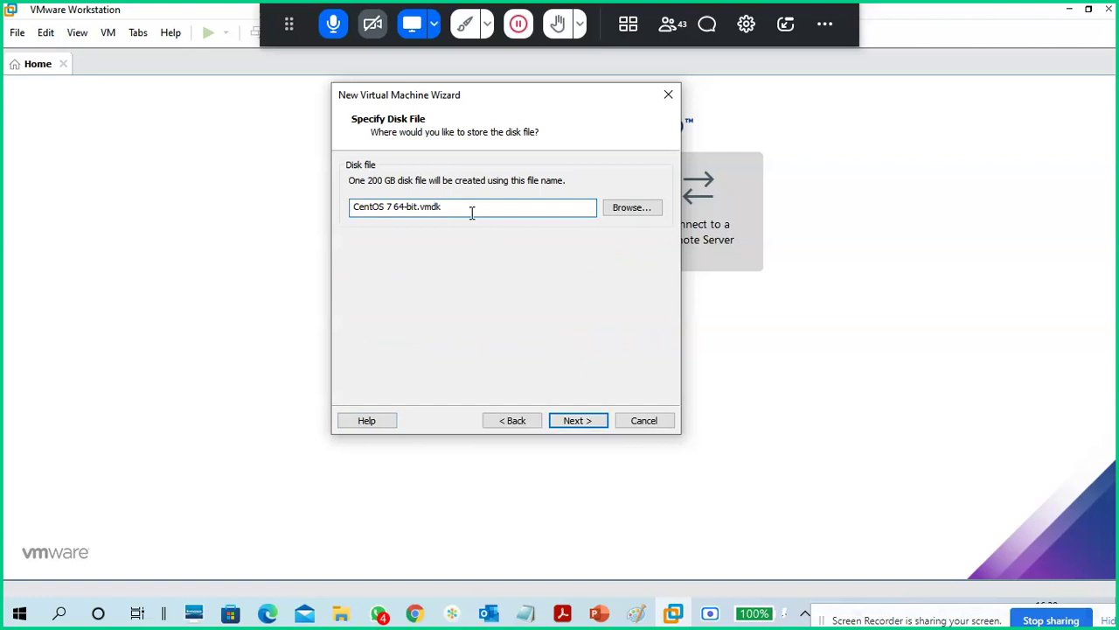
left_click(589, 420)
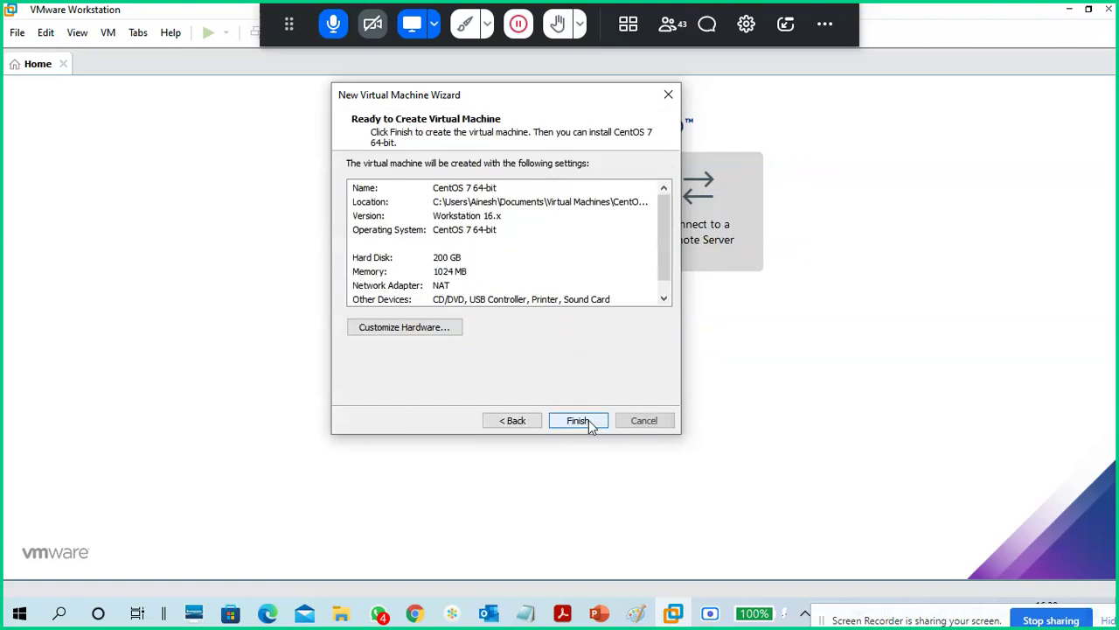
Customize the virtual machine's hardware by connecting its network adapter to the custom virtual network VMnet0.
left_click(441, 334)
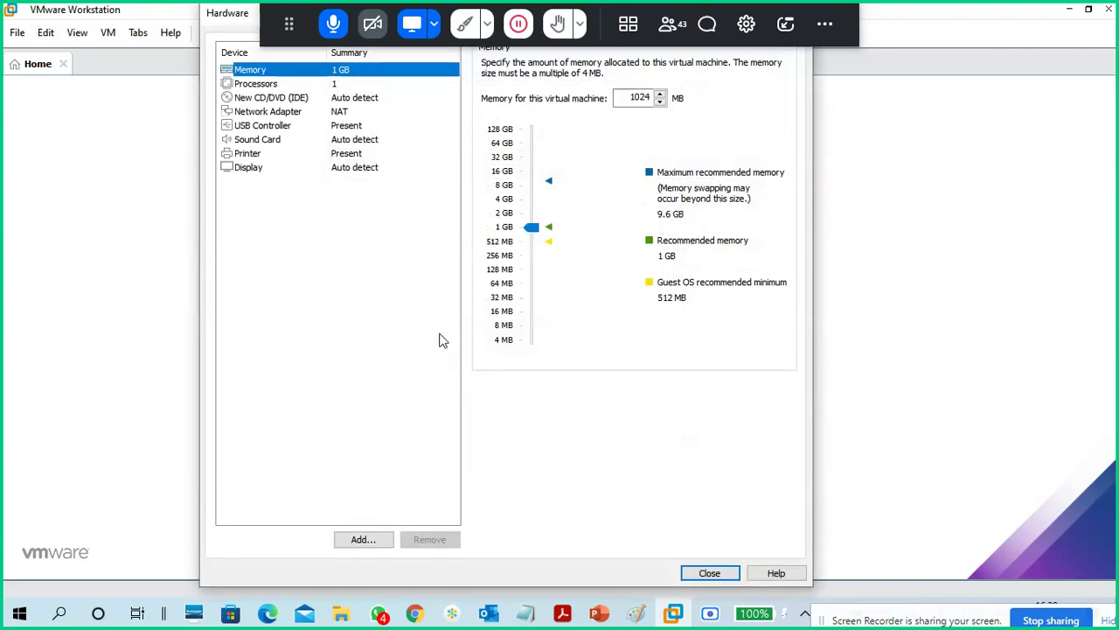
left_click(330, 113)
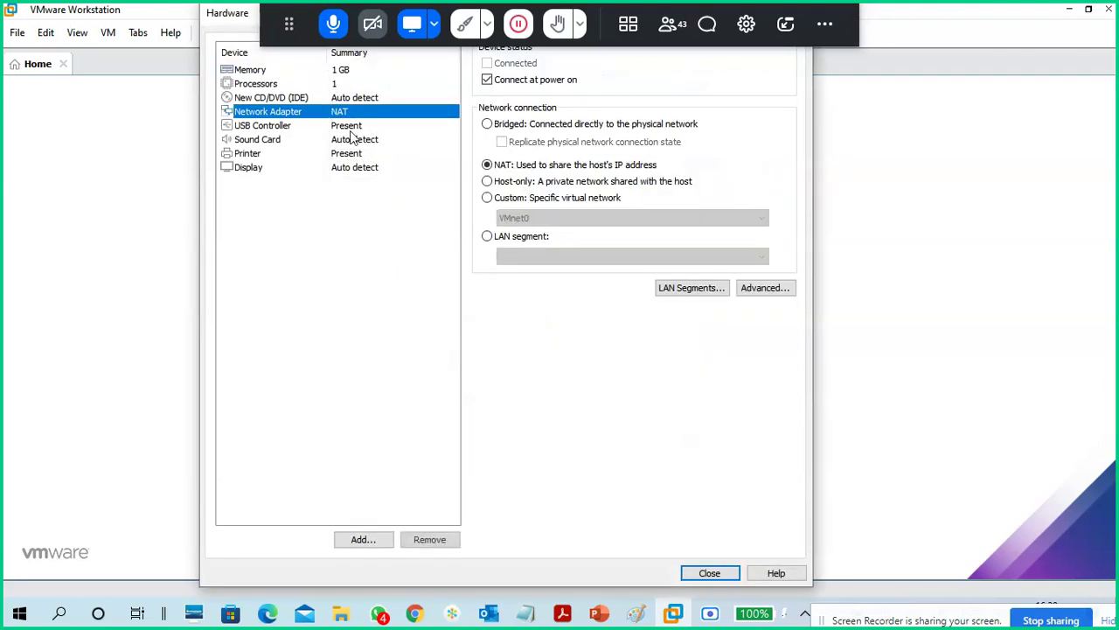
left_click(487, 199)
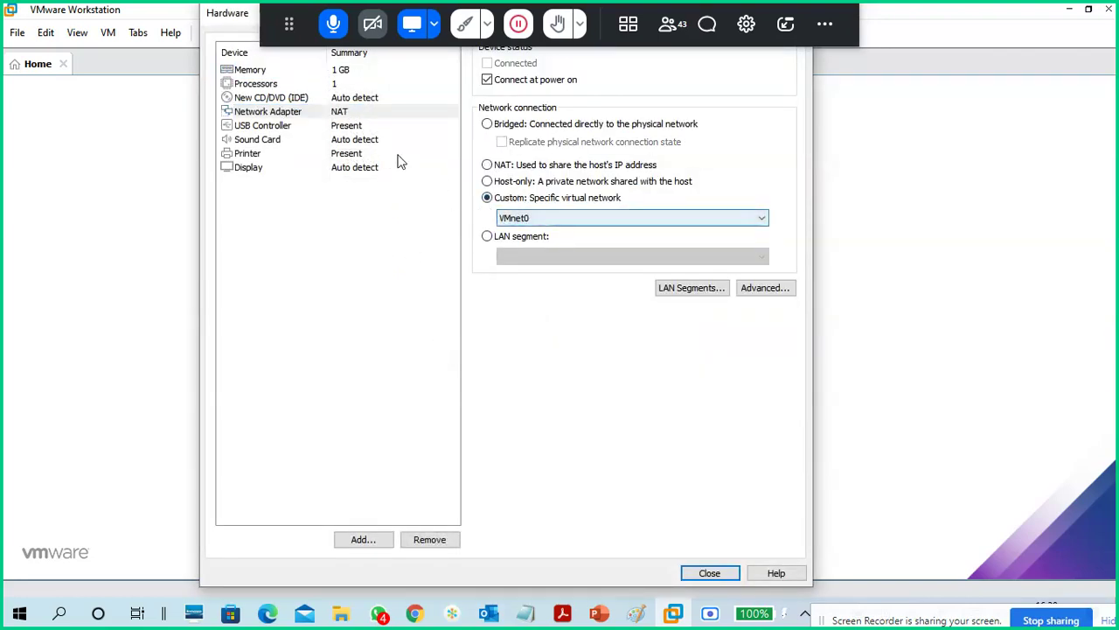
left_click(337, 112)
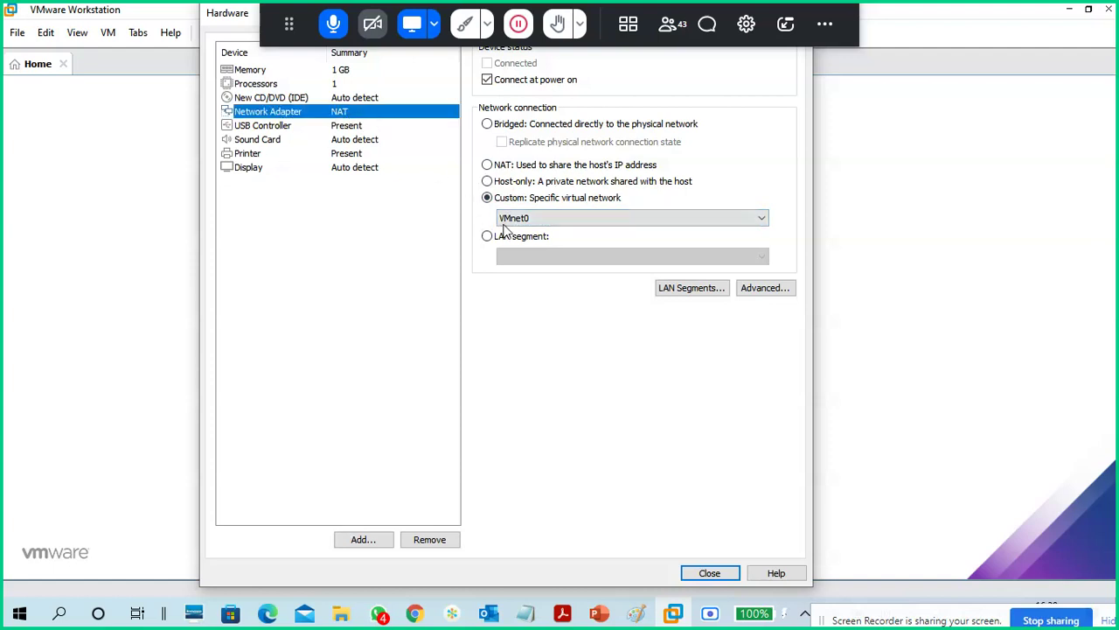
Try the ISO image file connection for the CD/DVD drive without a file and return it to the physical drive.
left_click(369, 98)
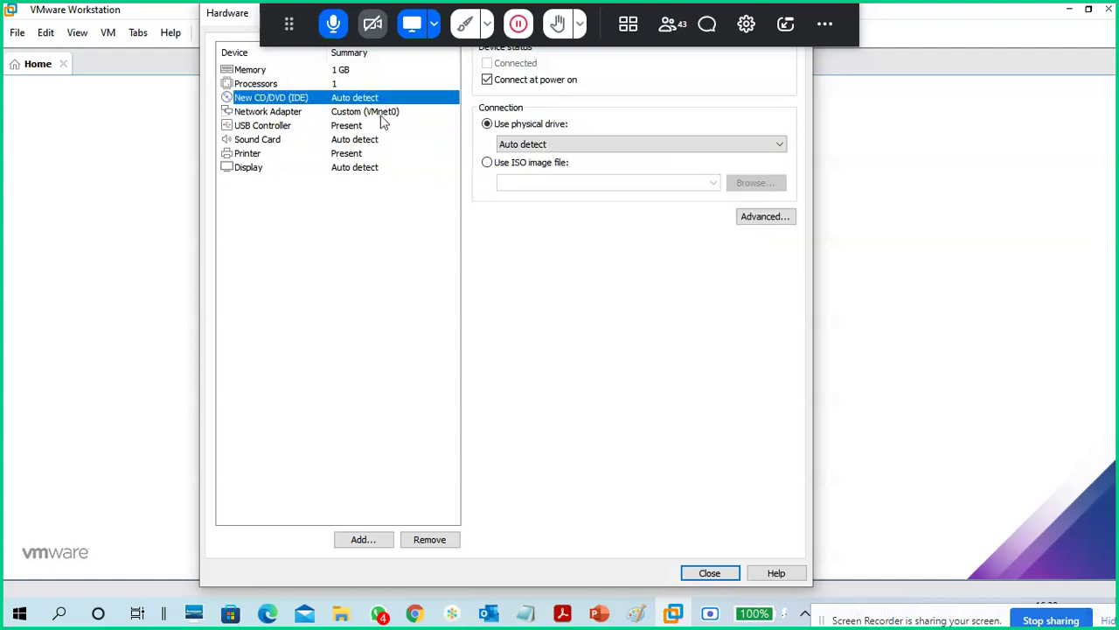
left_click(487, 161)
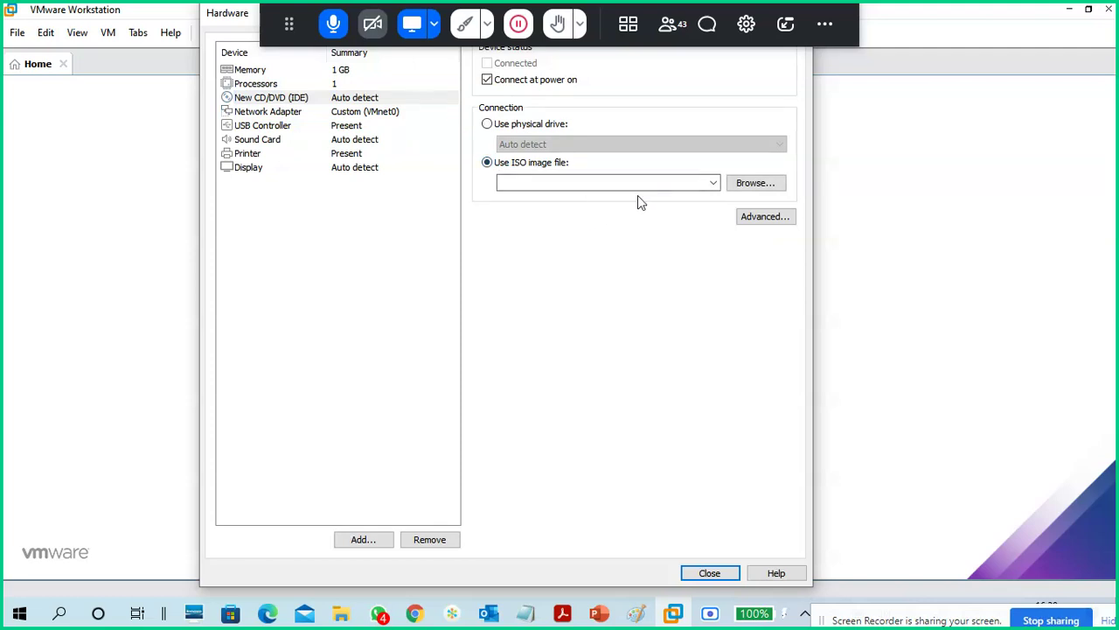
left_click(335, 75)
left_click(581, 320)
left_click(490, 127)
left_click(586, 325)
left_click(490, 127)
Look through the processor, USB controller and display settings, close the hardware settings and cancel the virtual machine wizard.
left_click(345, 83)
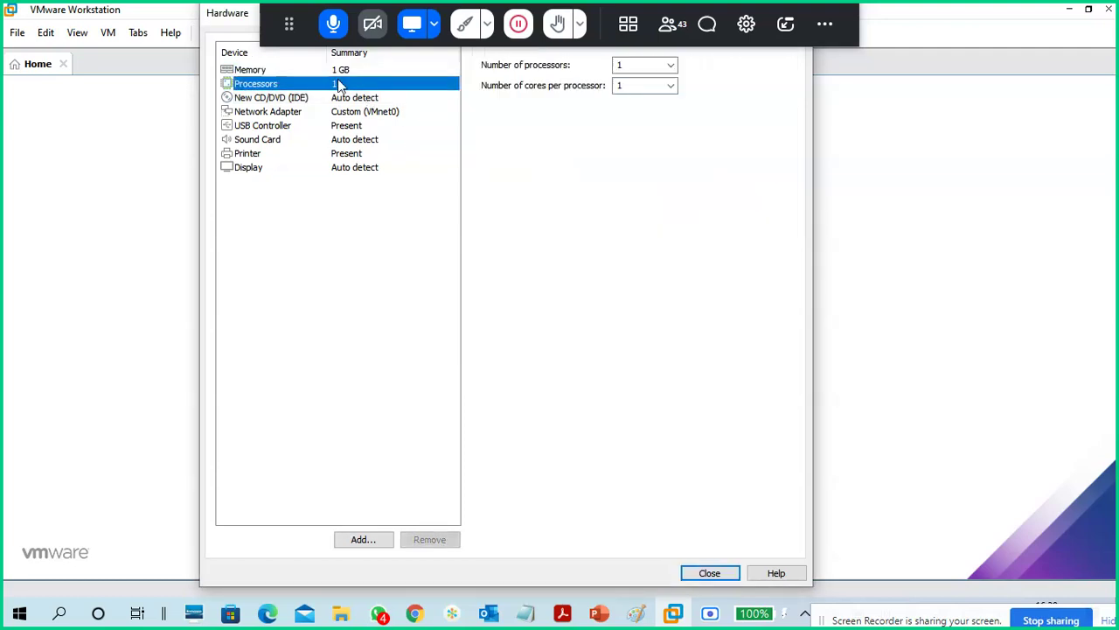
left_click(354, 128)
left_click(354, 167)
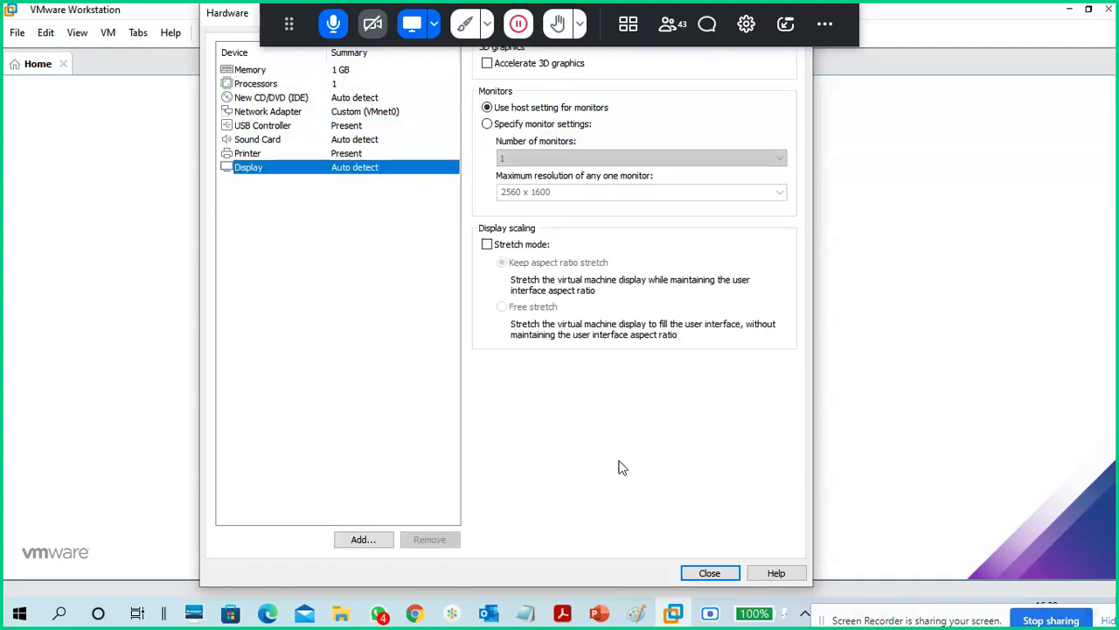
left_click(731, 573)
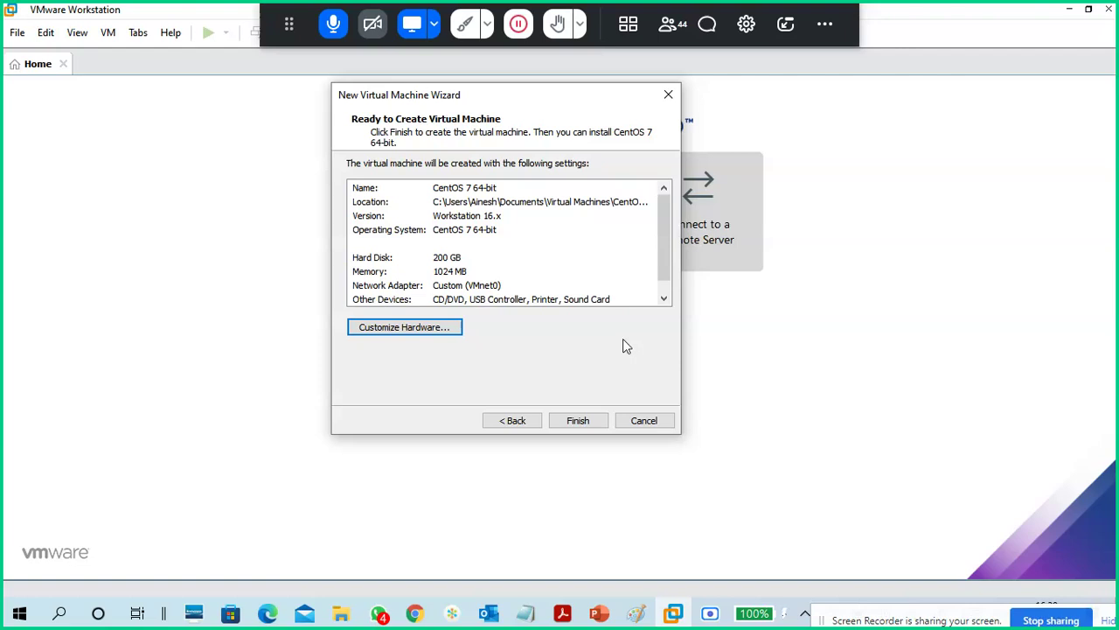
left_click(653, 420)
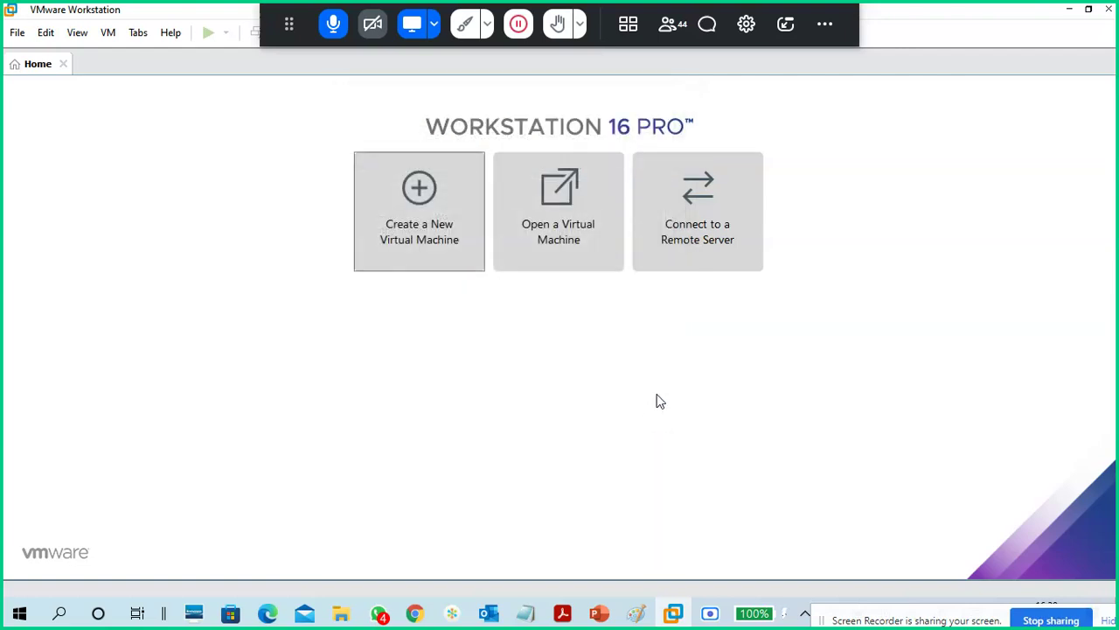
Start a new virtual machine with the typical configuration and choose to install the operating system later.
left_click(423, 229)
left_click_drag(557, 147, 519, 107)
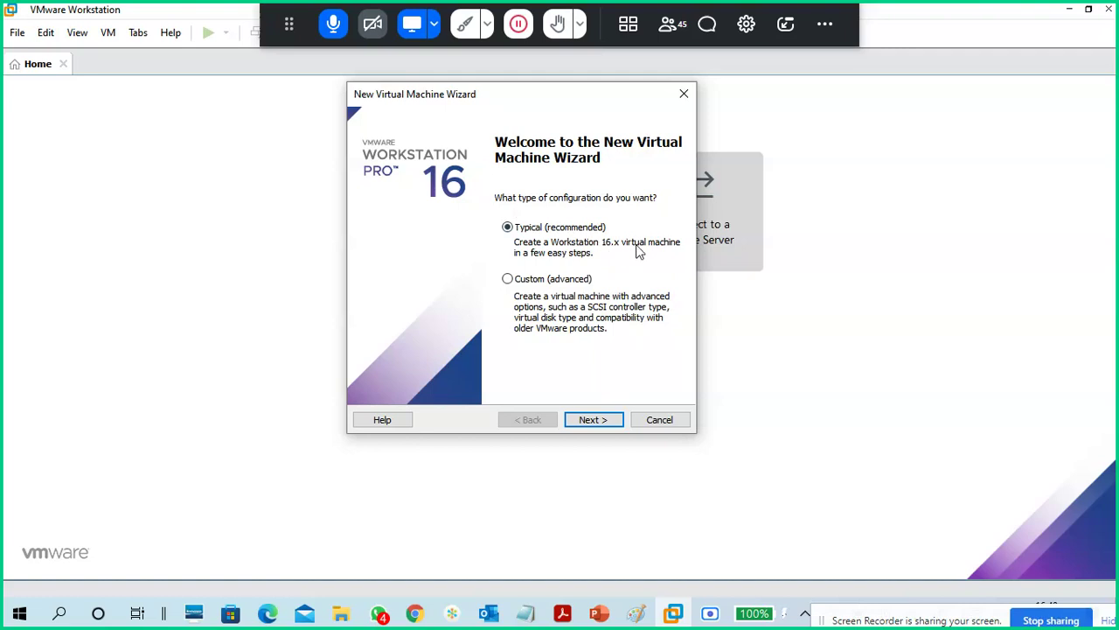
left_click(606, 421)
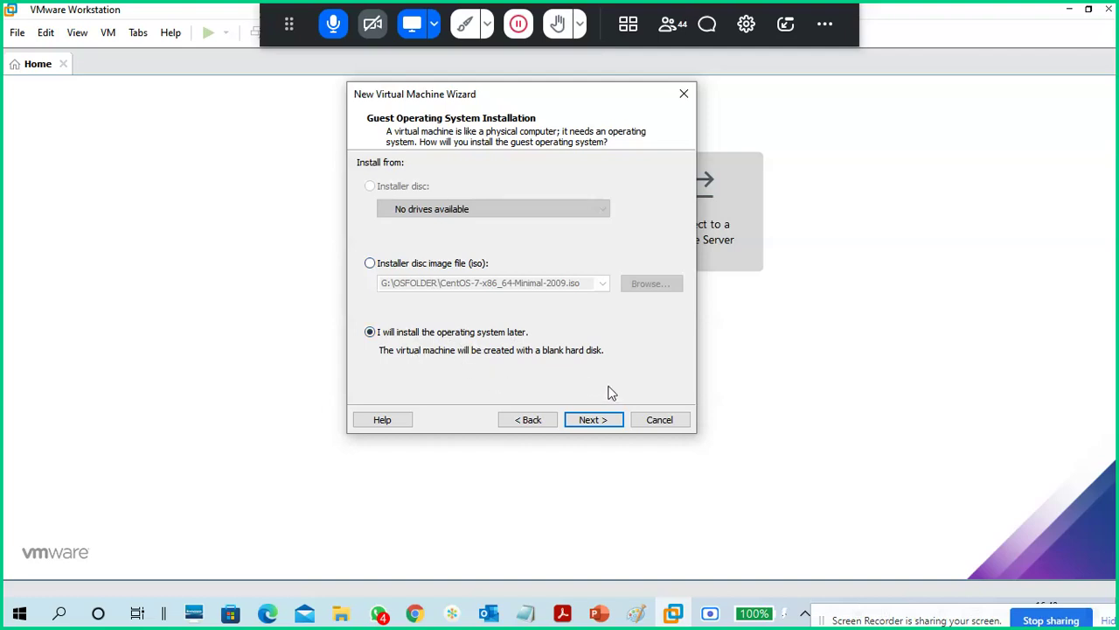
left_click(469, 264)
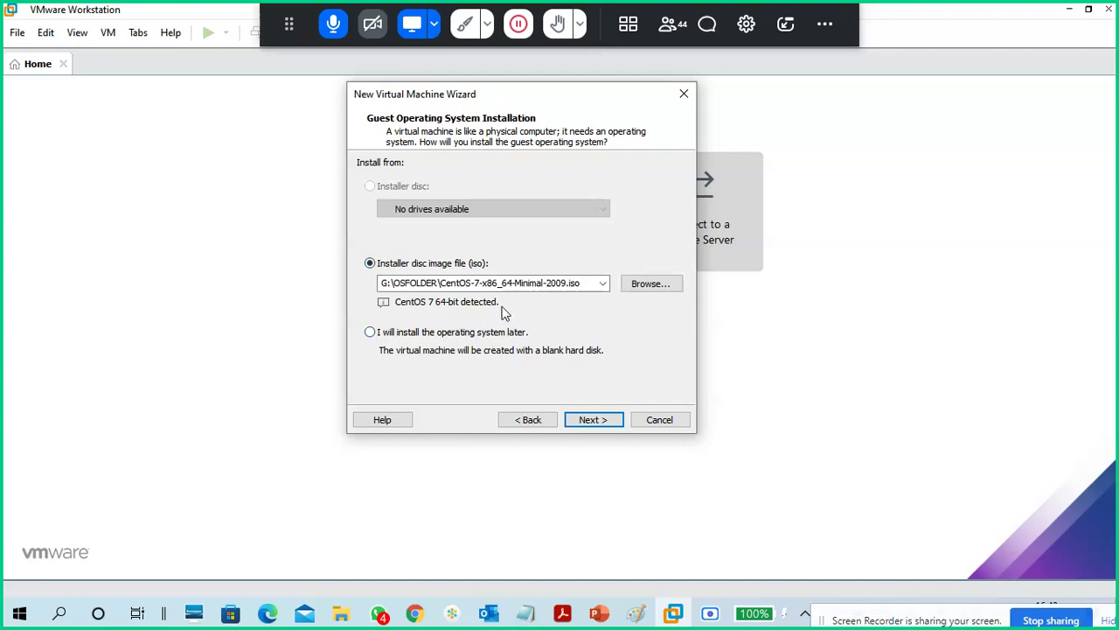
left_click(499, 333)
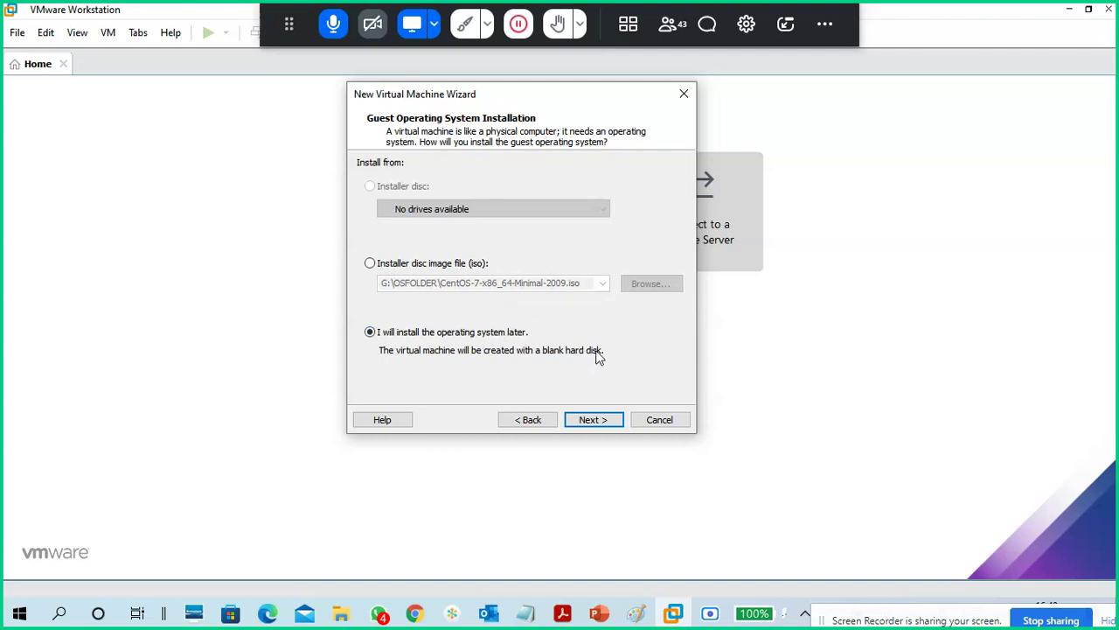
left_click(612, 426)
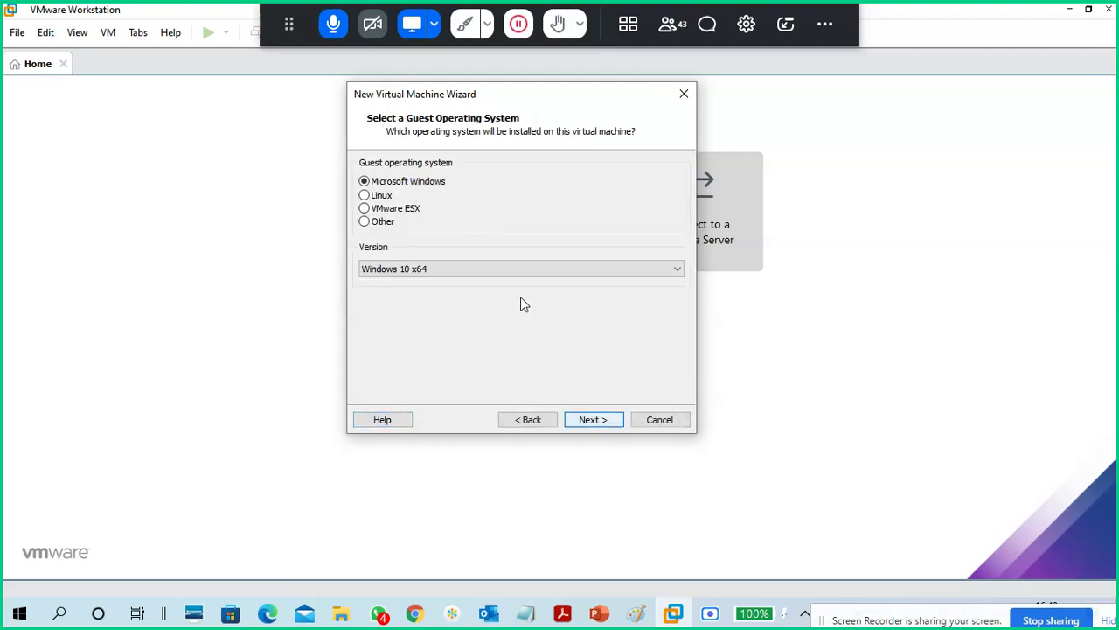
Set the guest operating system to Linux with version CentOS 7 64-bit and continue to naming the virtual machine.
left_click(384, 201)
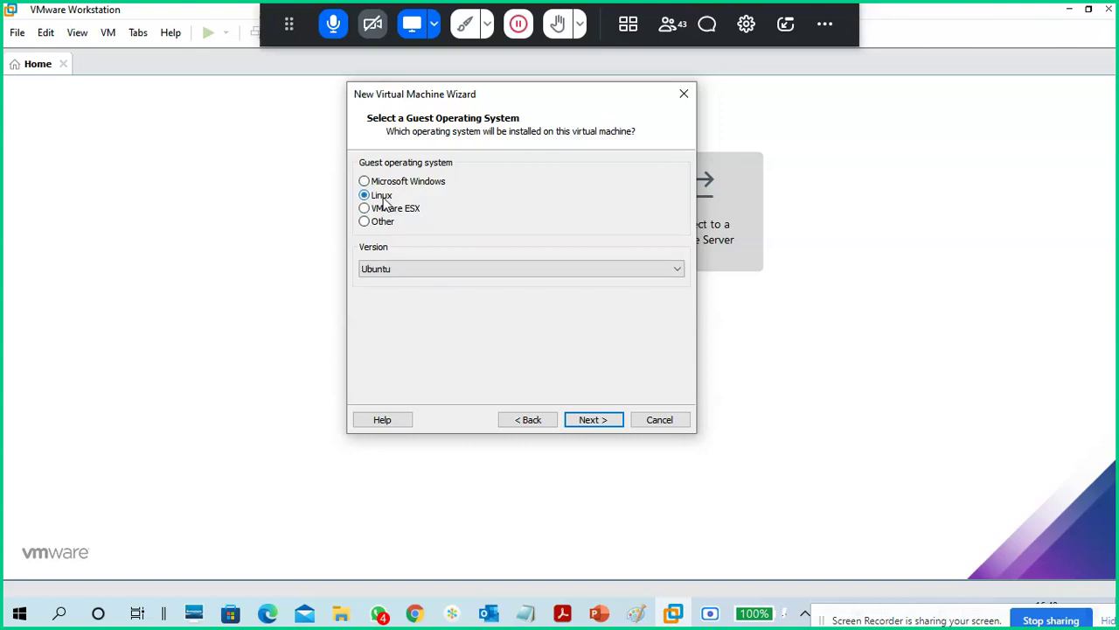
left_click(400, 271)
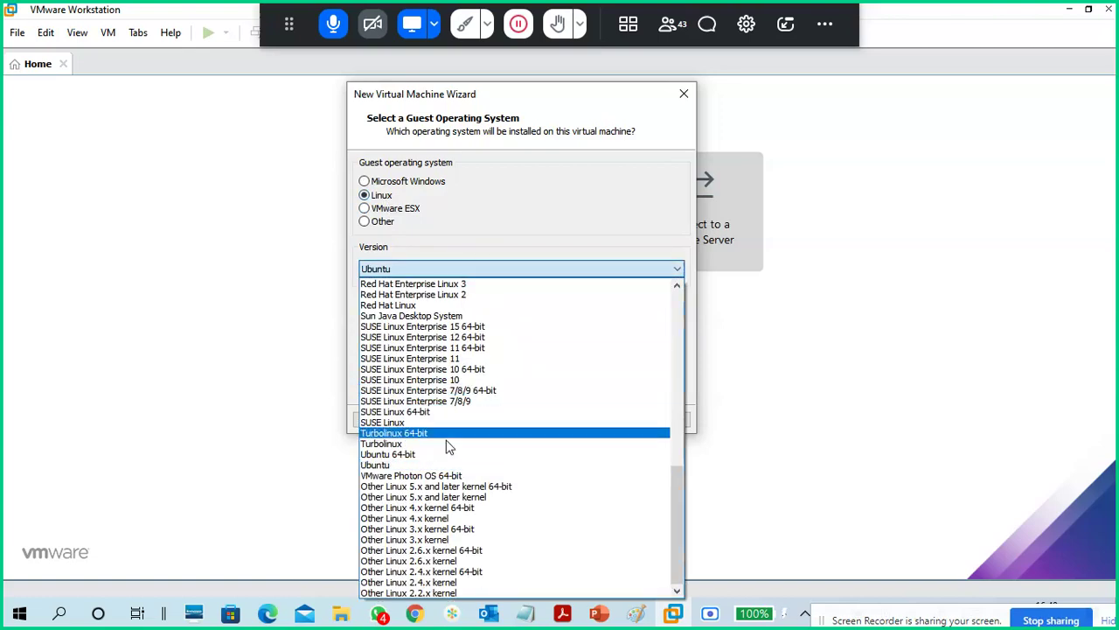
scroll(446, 420, "up", 6)
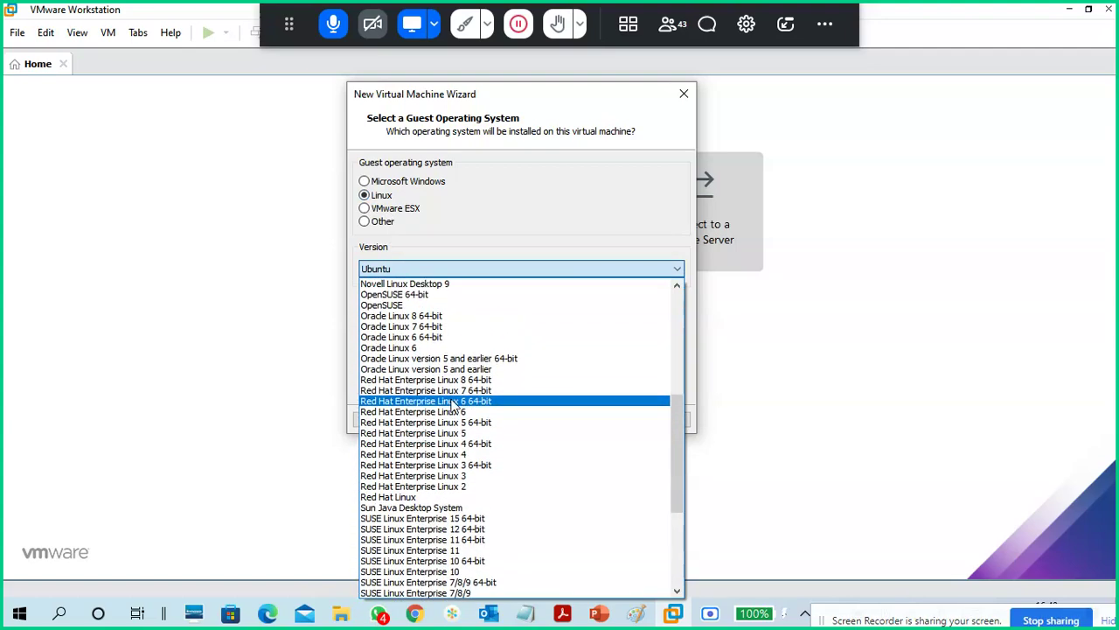
left_click(431, 326)
left_click(458, 273)
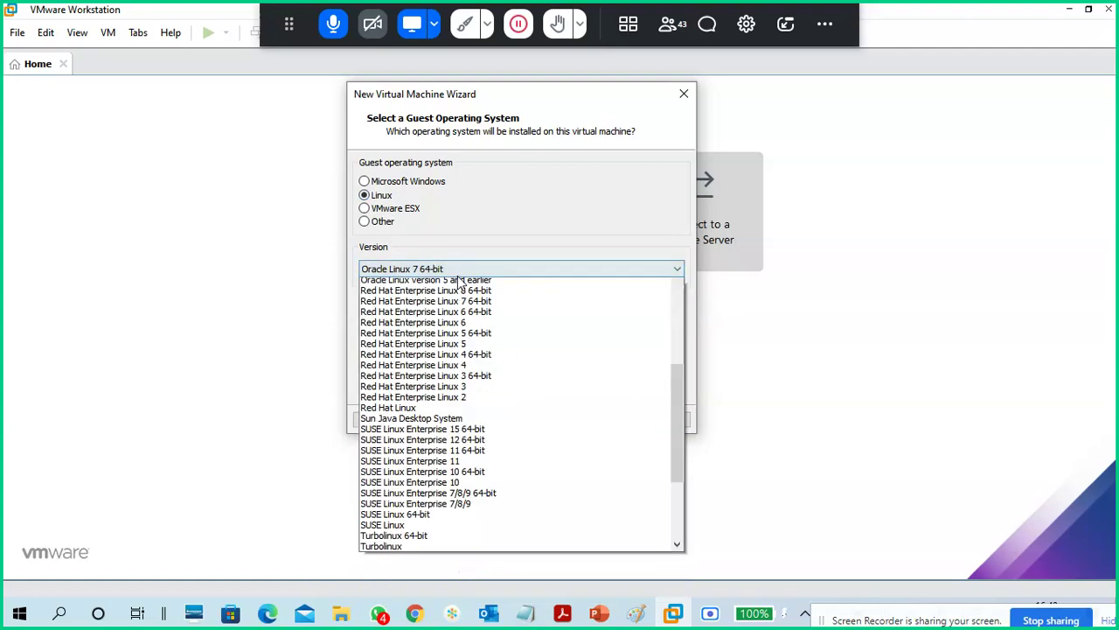
scroll(442, 363, "up", 4)
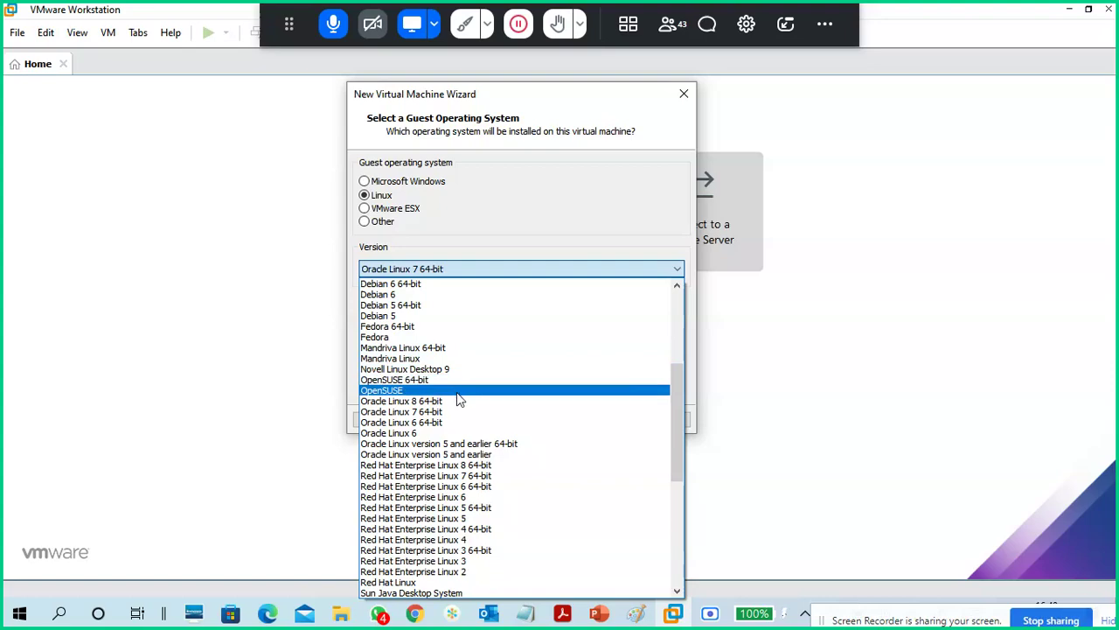
scroll(463, 418, "up", 5)
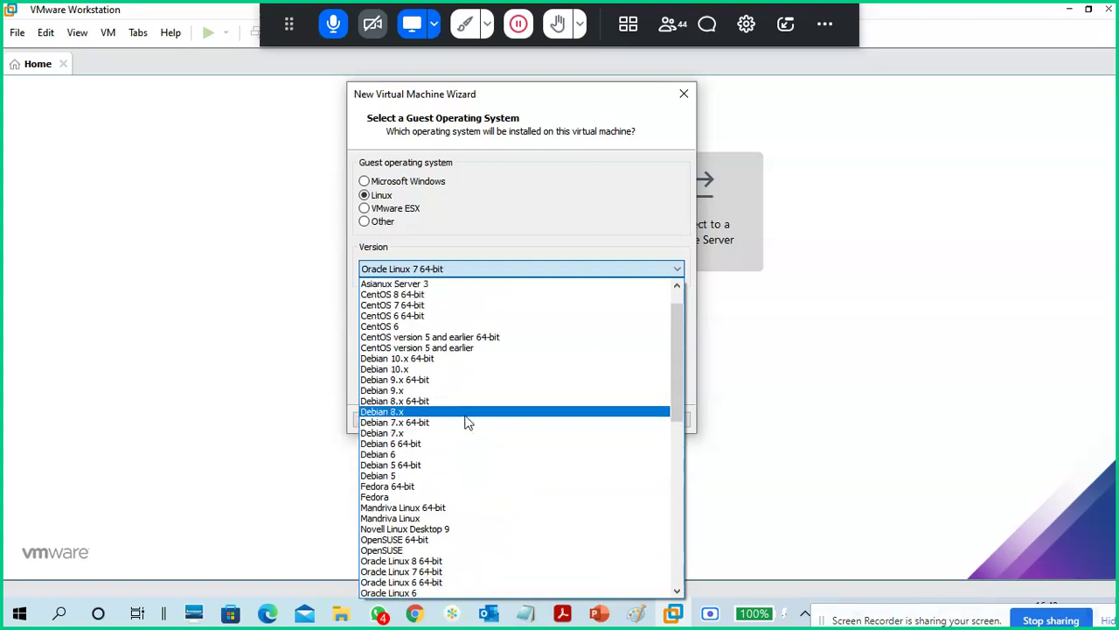
left_click(429, 306)
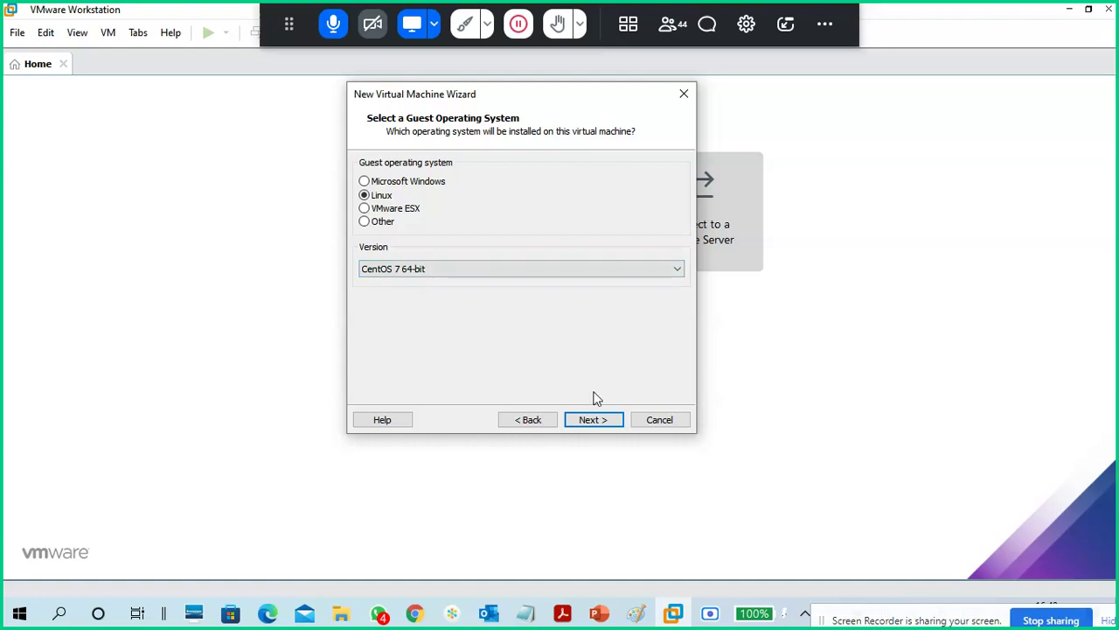
left_click(601, 420)
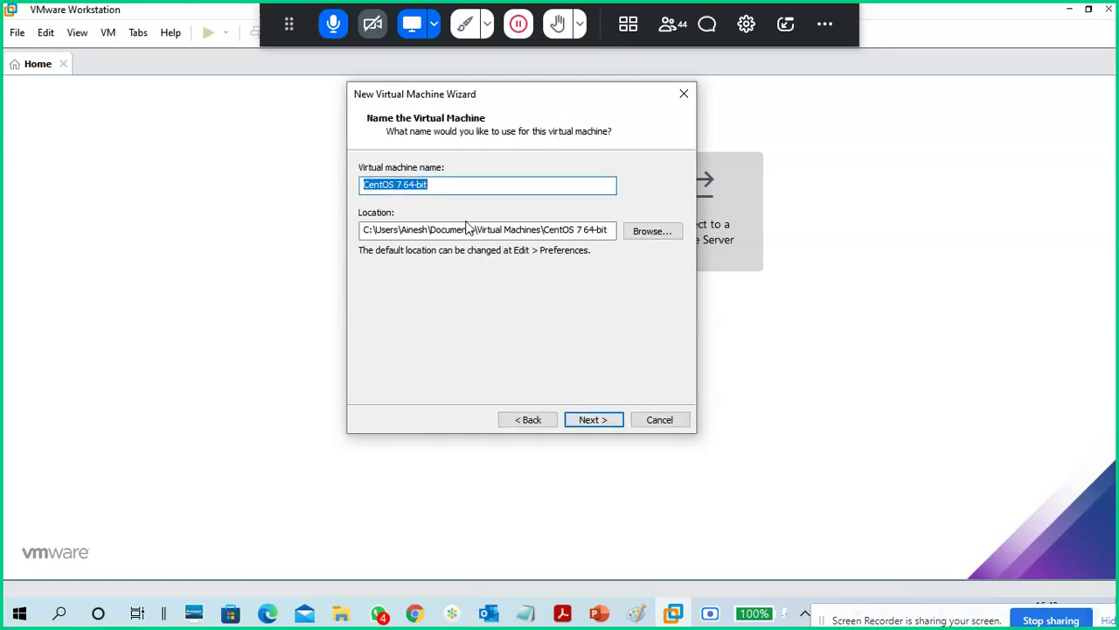
Examine the proposed virtual machine name and the drive and folder of its storage location.
left_click(438, 184)
left_click_drag(438, 184, 342, 184)
left_click(505, 229)
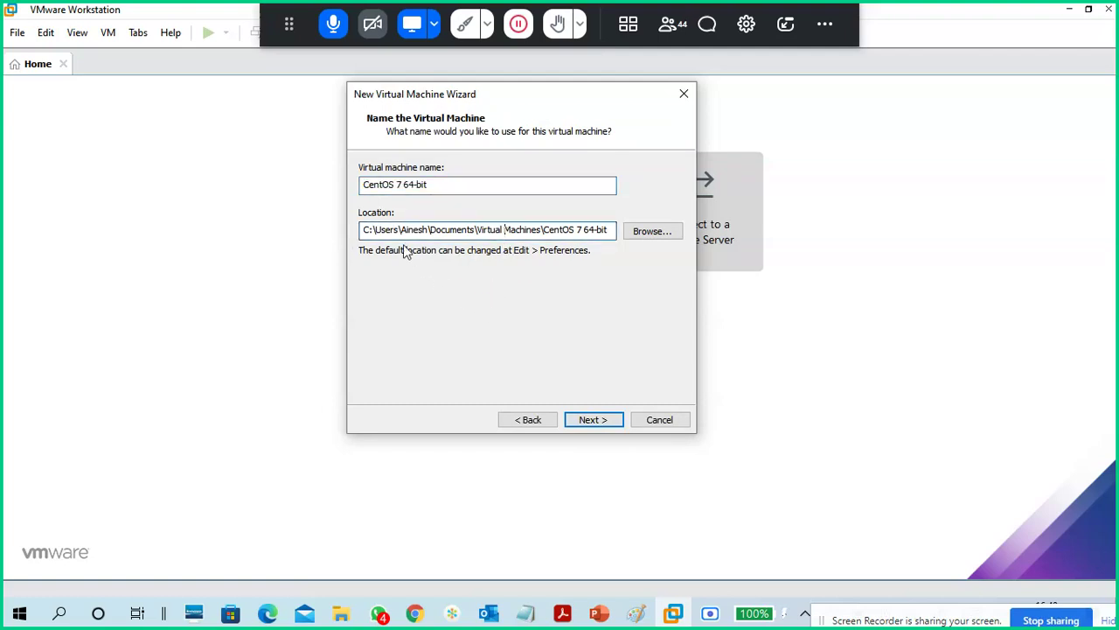
left_click_drag(398, 231, 355, 232)
Switch to the File Explorer window of the C: drive and open This PC to show all drives.
left_click(340, 614)
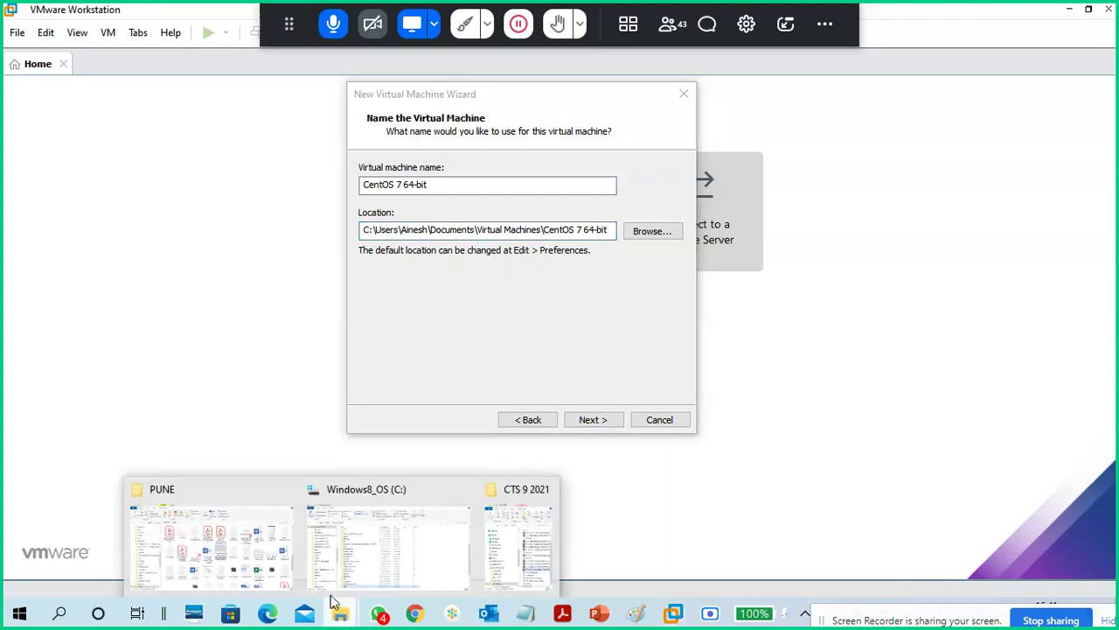
left_click(337, 551)
left_click(15, 158)
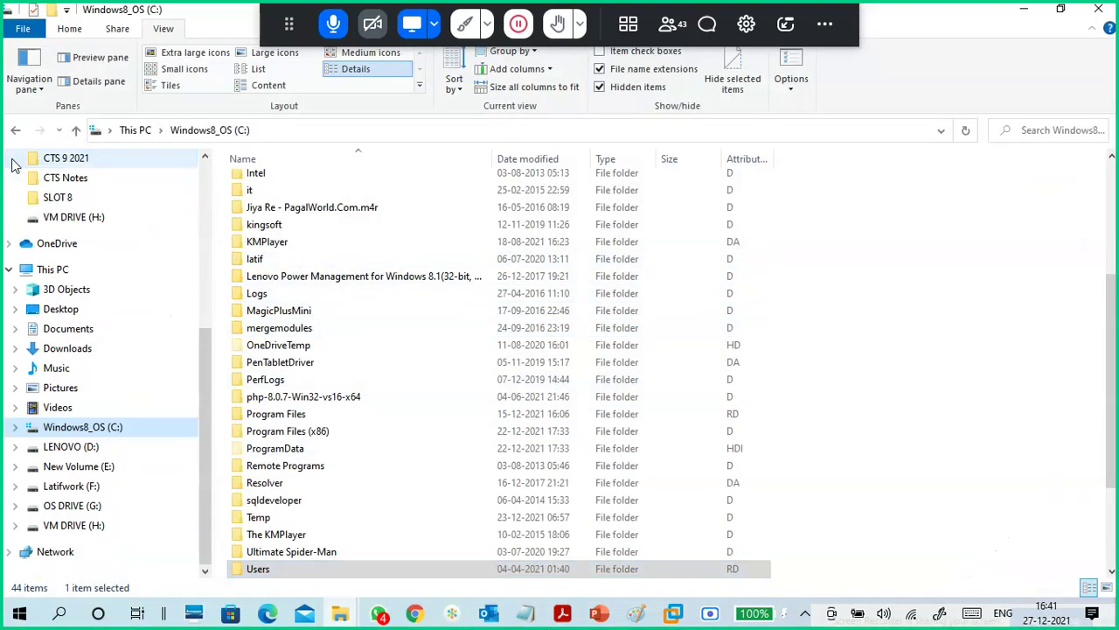
left_click(63, 272)
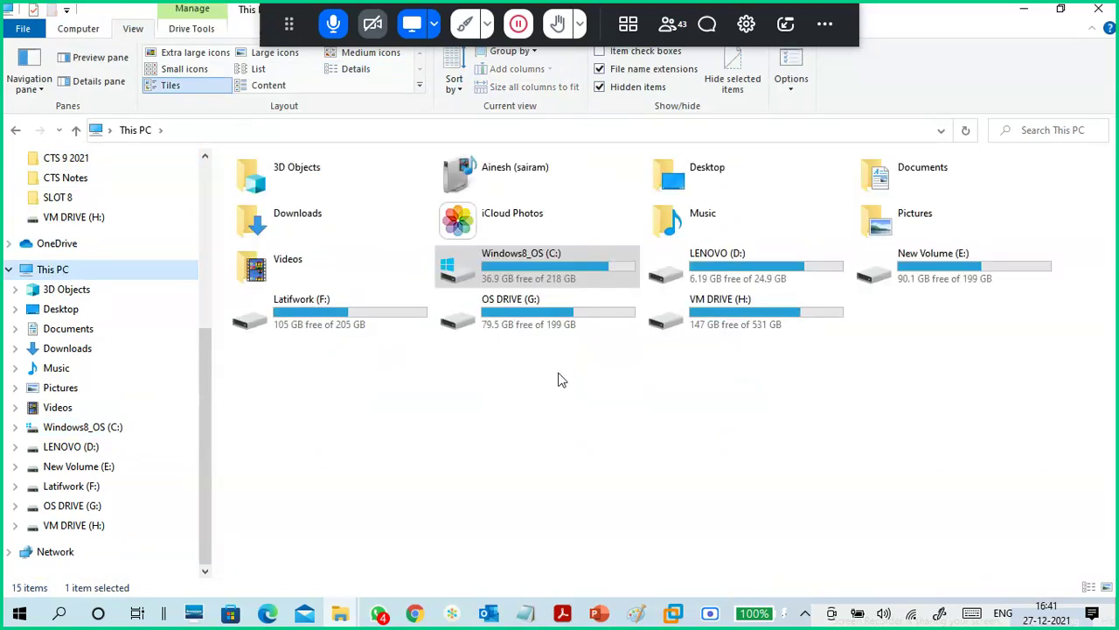
Compare the free space on drives E:, F:, G: and H: as possible storage locations for the virtual machine.
left_click(557, 439)
left_click(371, 322)
left_click(544, 330)
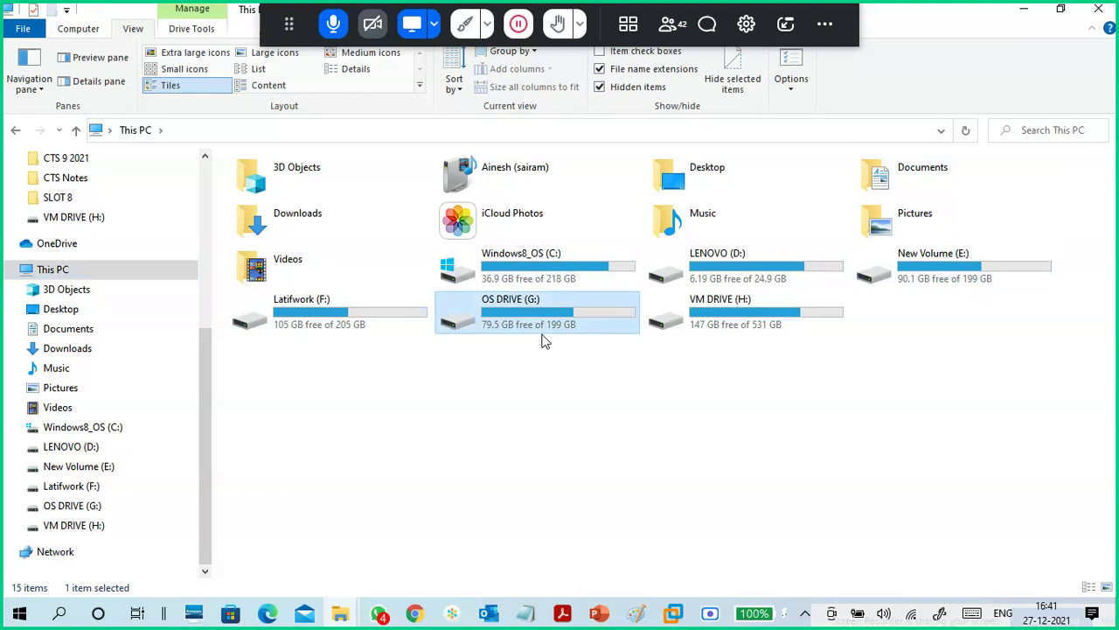
left_click(743, 328)
left_click(939, 271)
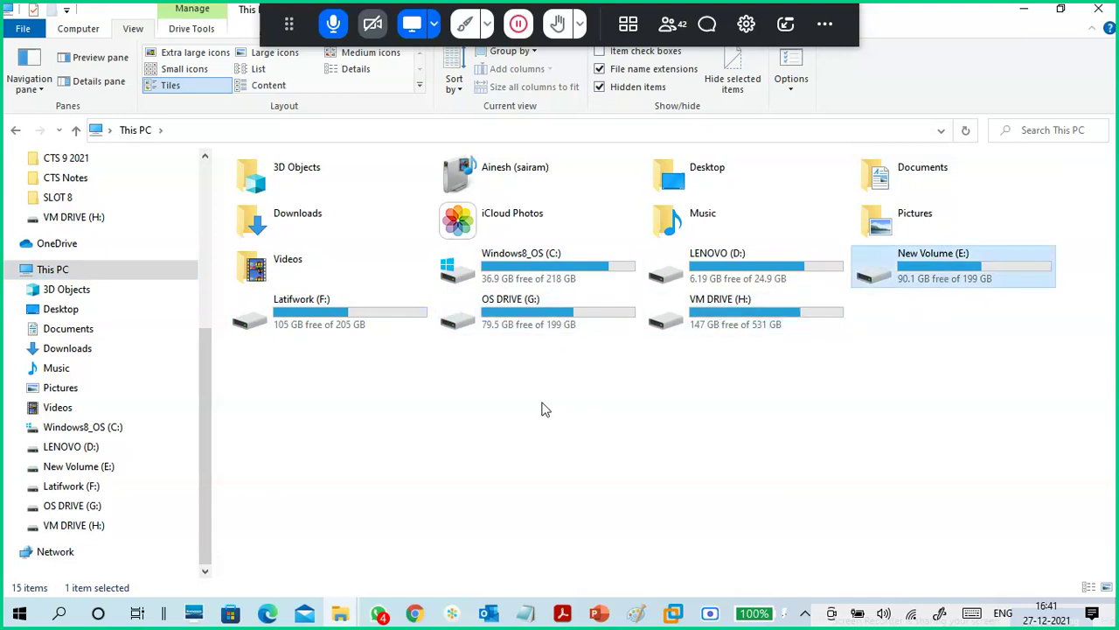
left_click(308, 333)
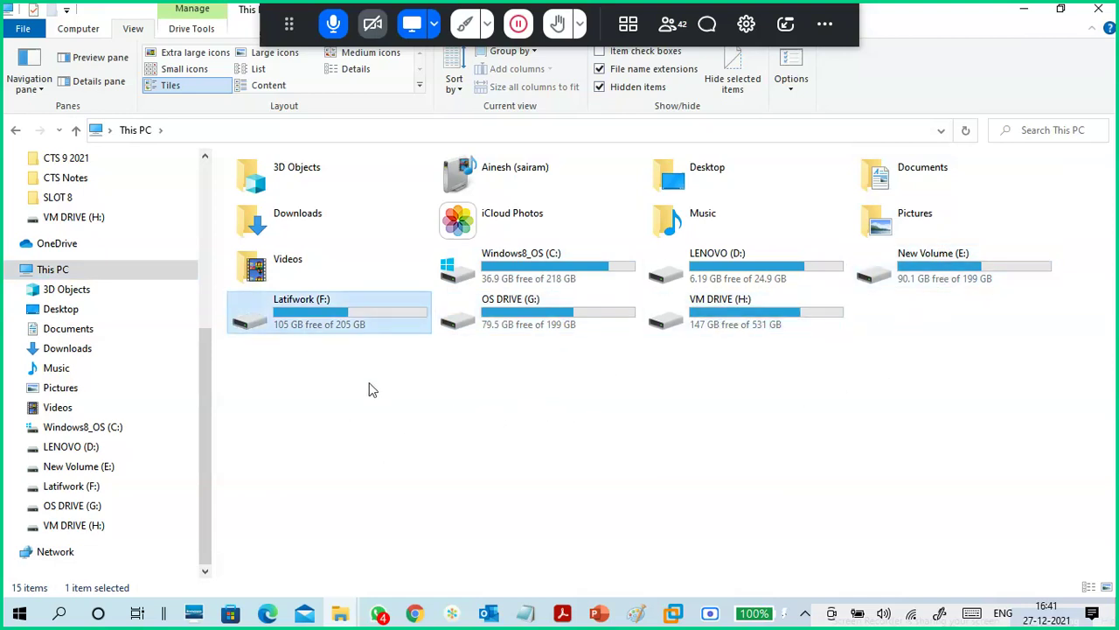
left_click(745, 332)
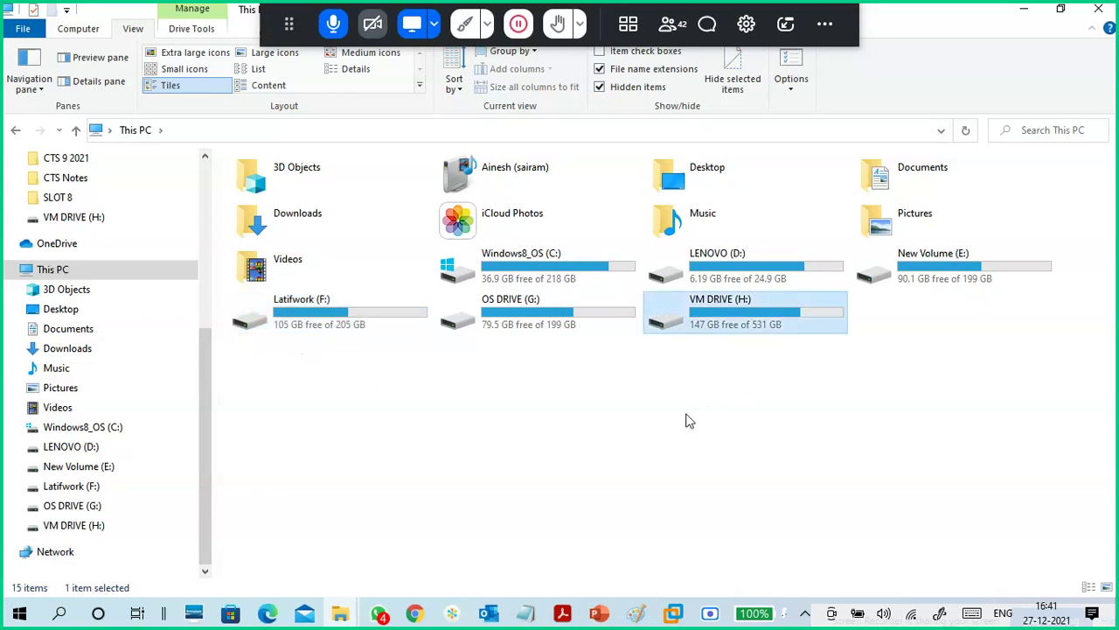
left_click(499, 330)
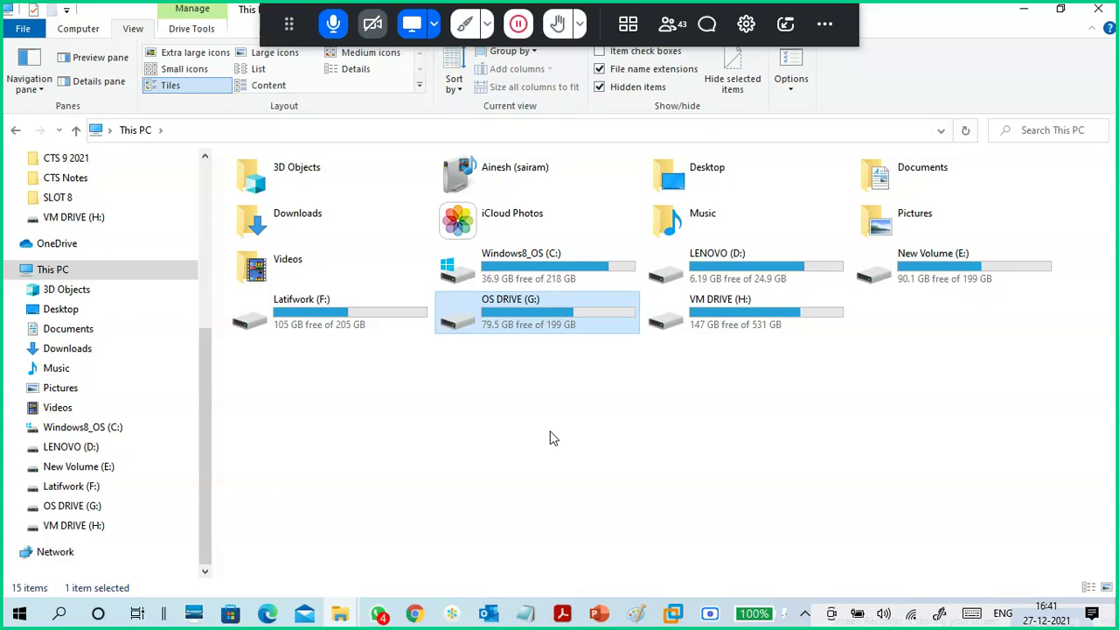
Compare the free space on drives E:, D:, C: and H: as storage for the virtual machine.
left_click(953, 284)
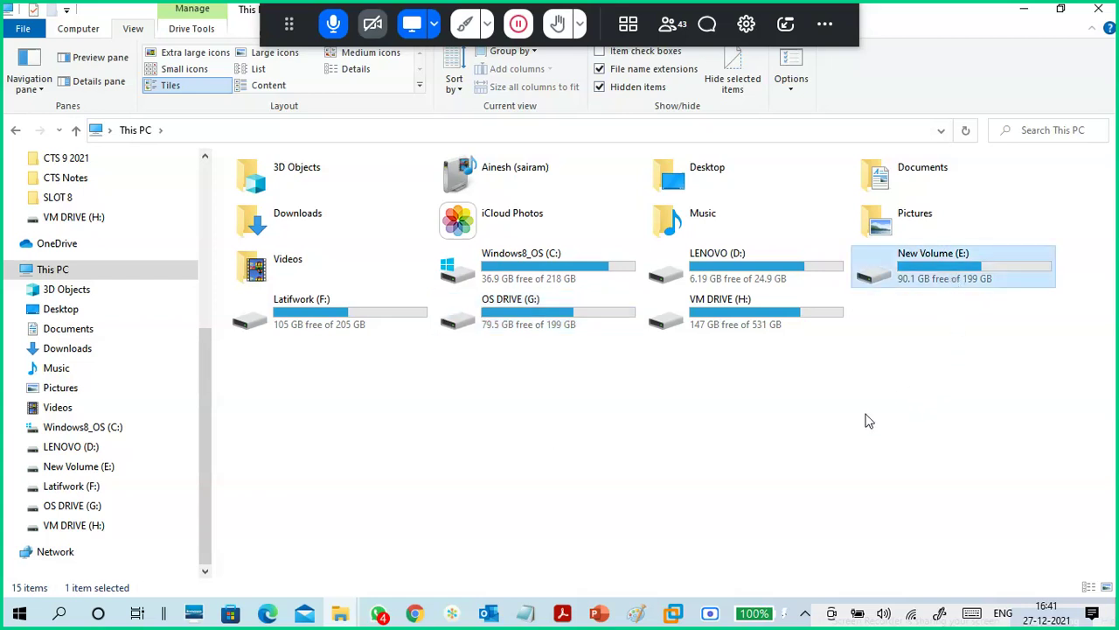
left_click(722, 282)
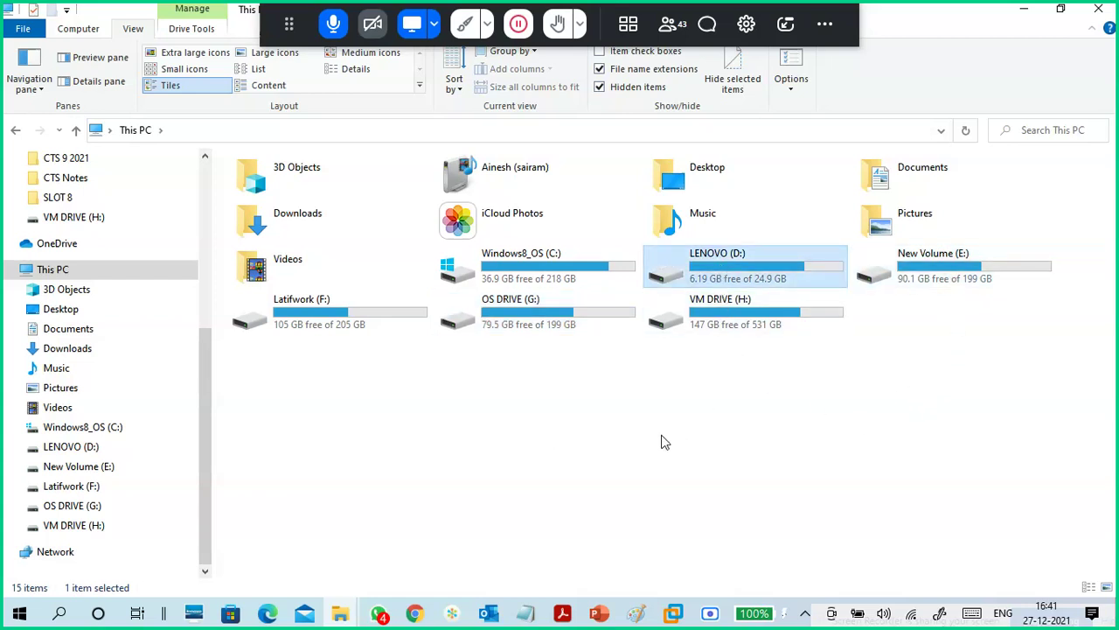
left_click(559, 283)
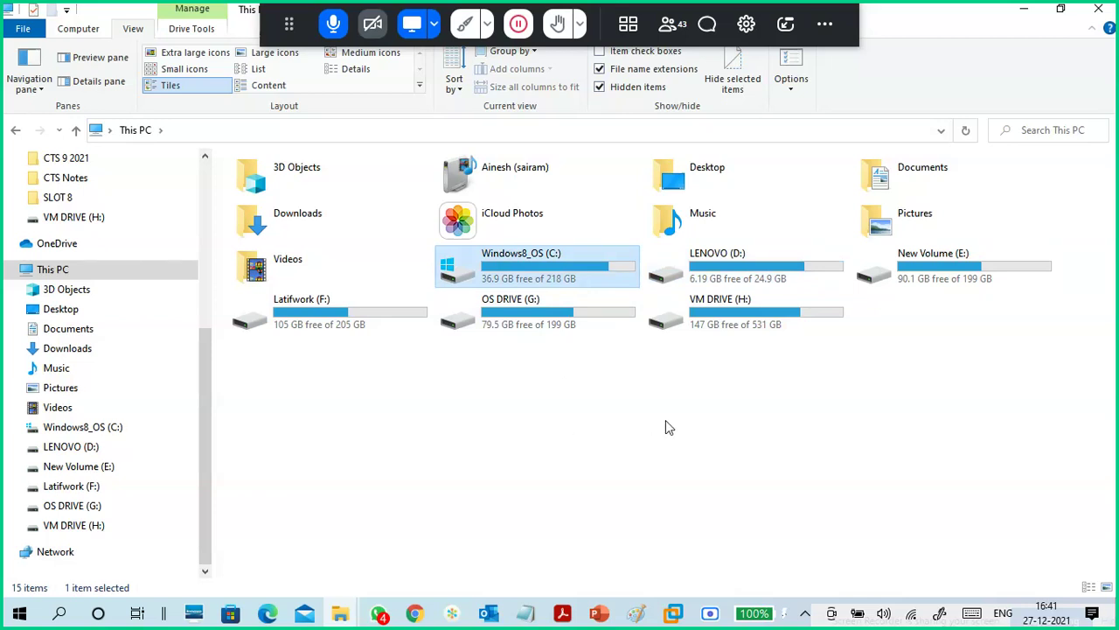
left_click(776, 315)
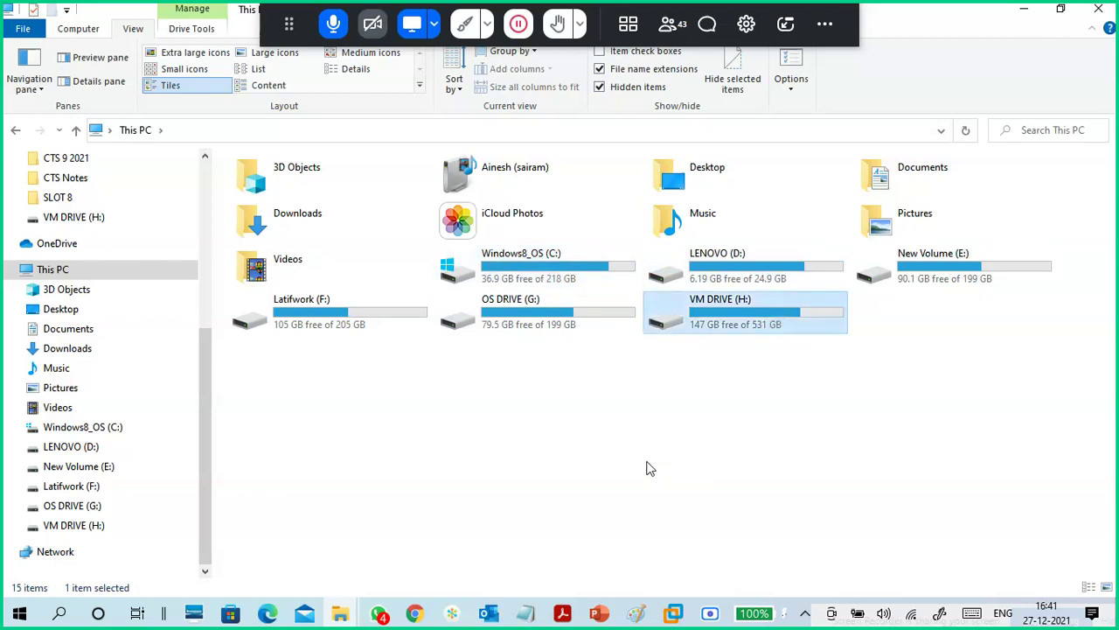
Open VM DRIVE (H:) in File Explorer and return to the virtual machine name in the VMware Workstation wizard.
double_click(728, 303)
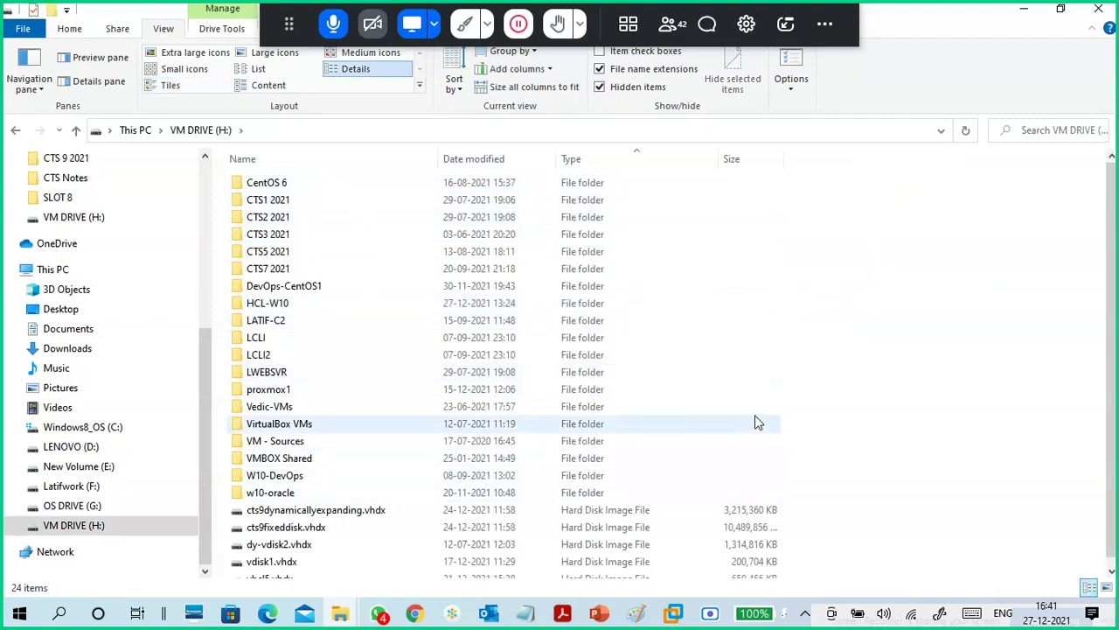
scroll(865, 334, "down", 1)
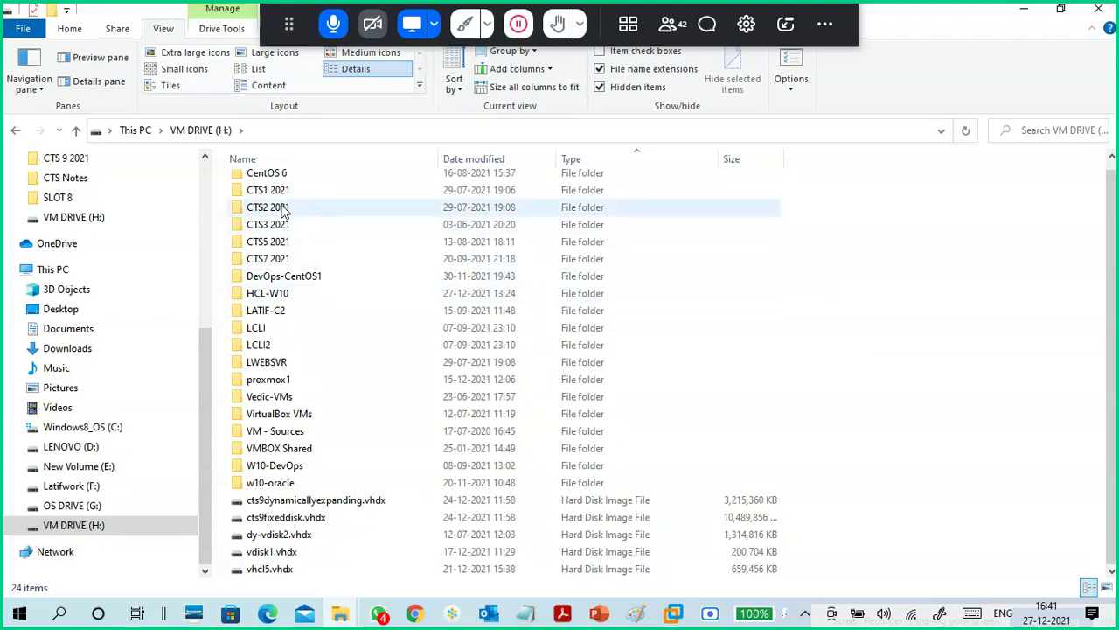
left_click(1024, 9)
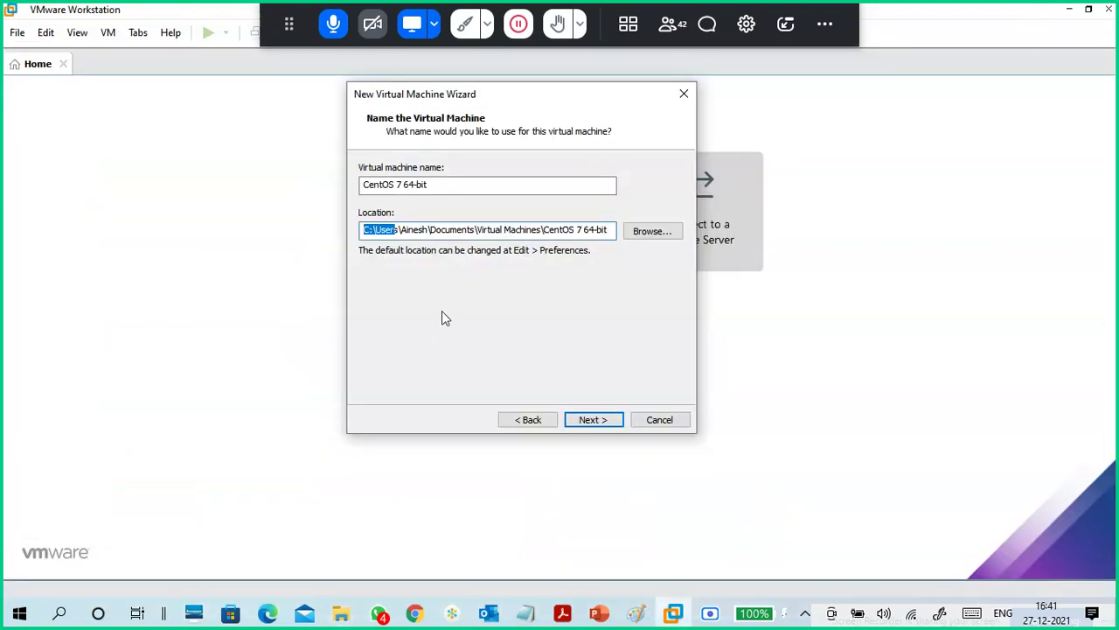
left_click_drag(440, 183, 356, 181)
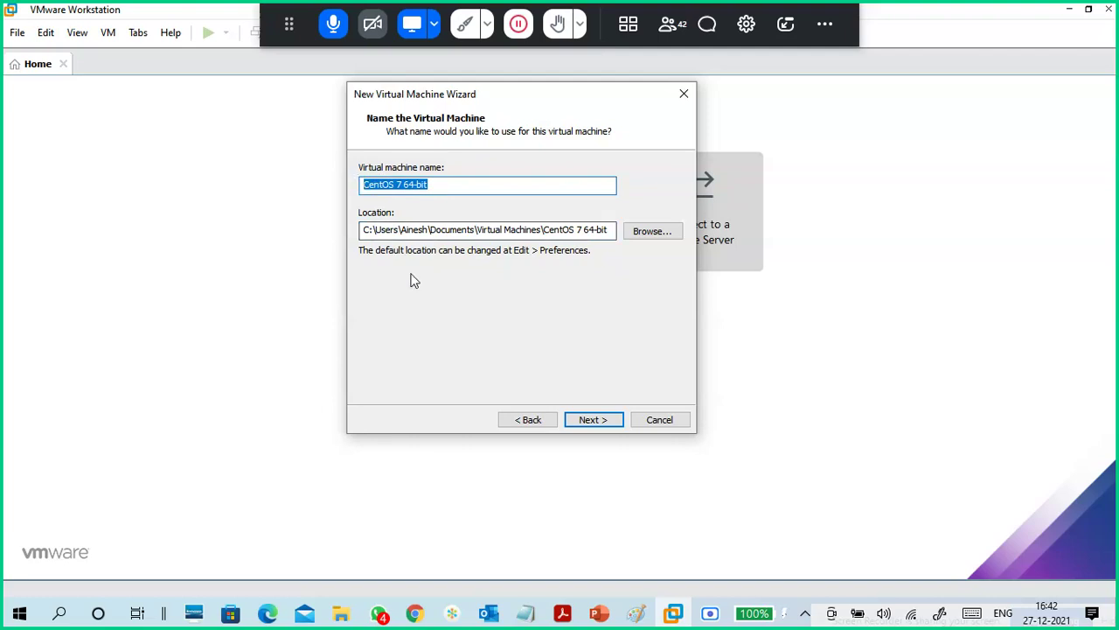
Switch to the File Explorer window of VM DRIVE (H:) and create a folder named CTS9n10 2021.
mouse_move(341, 612)
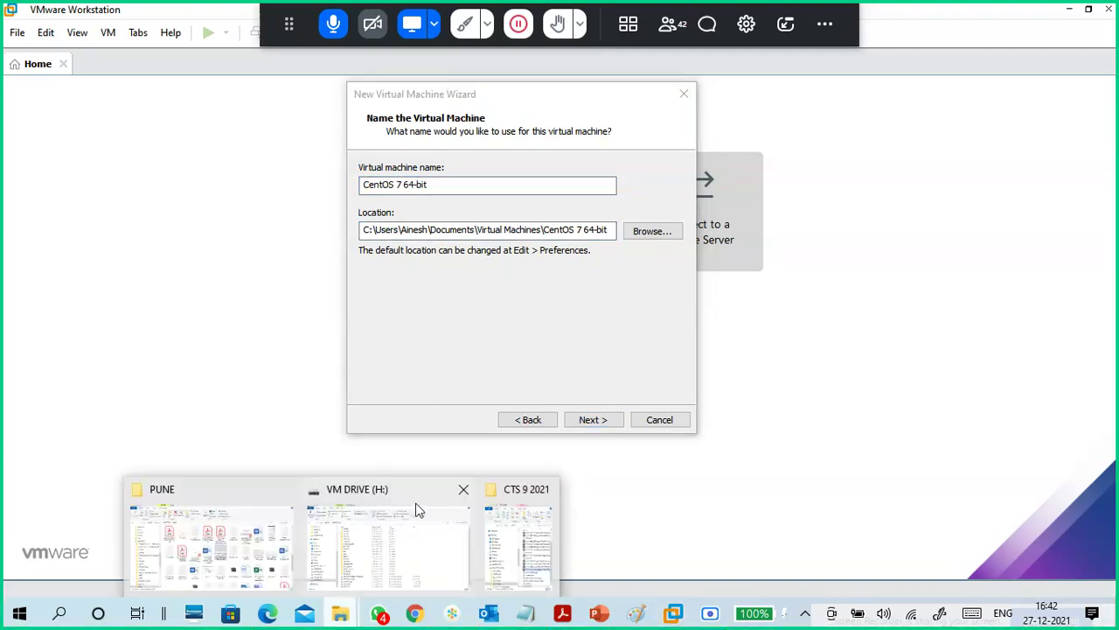
left_click(404, 552)
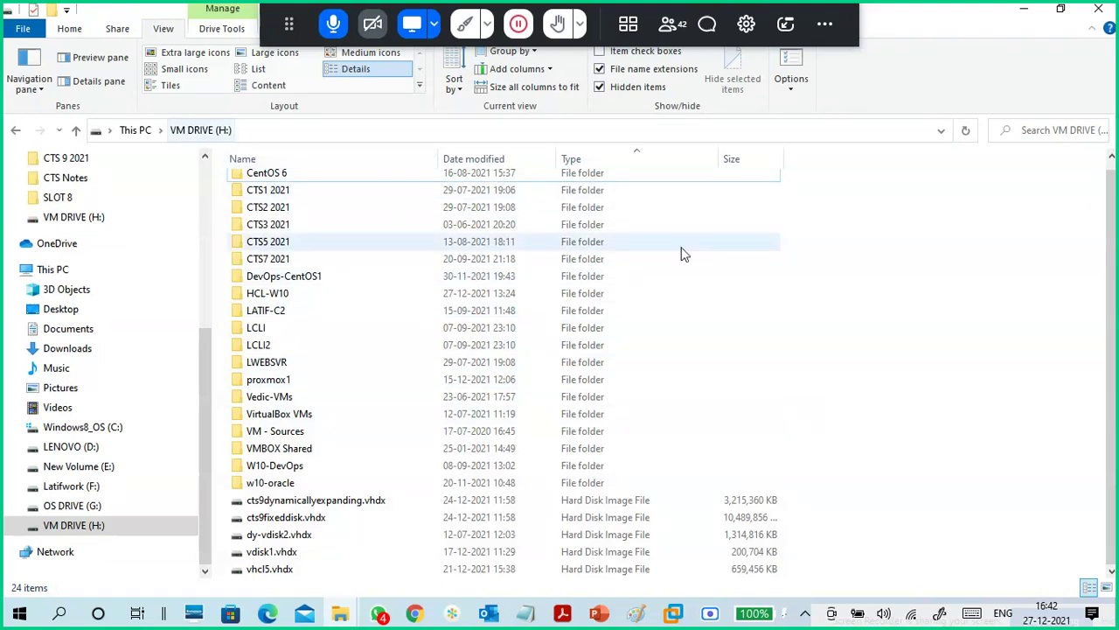
right_click(973, 301)
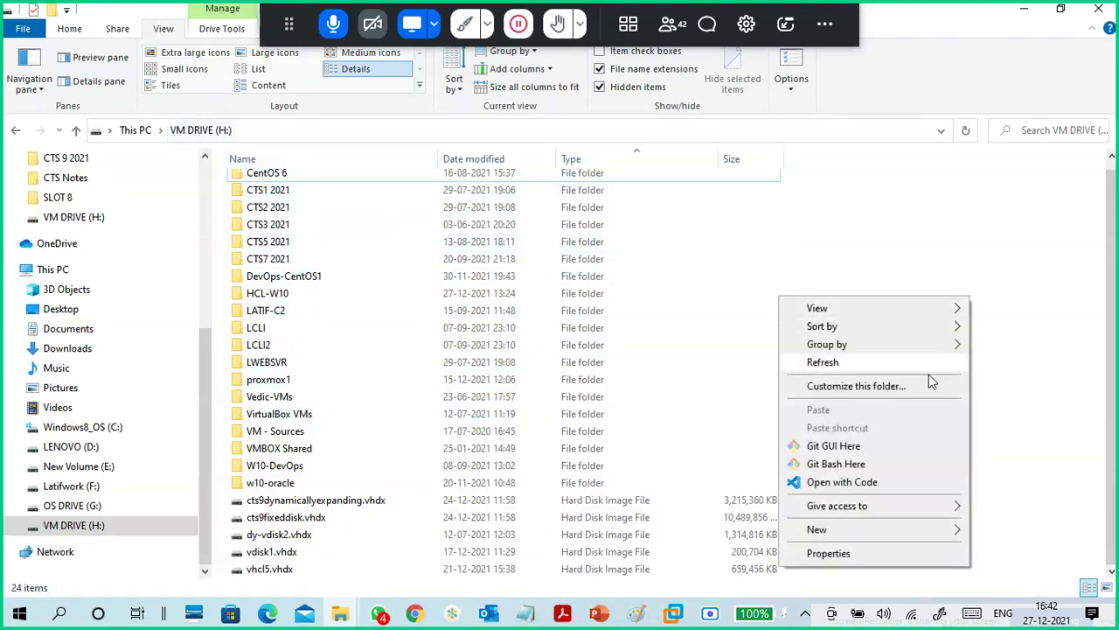
mouse_move(872, 530)
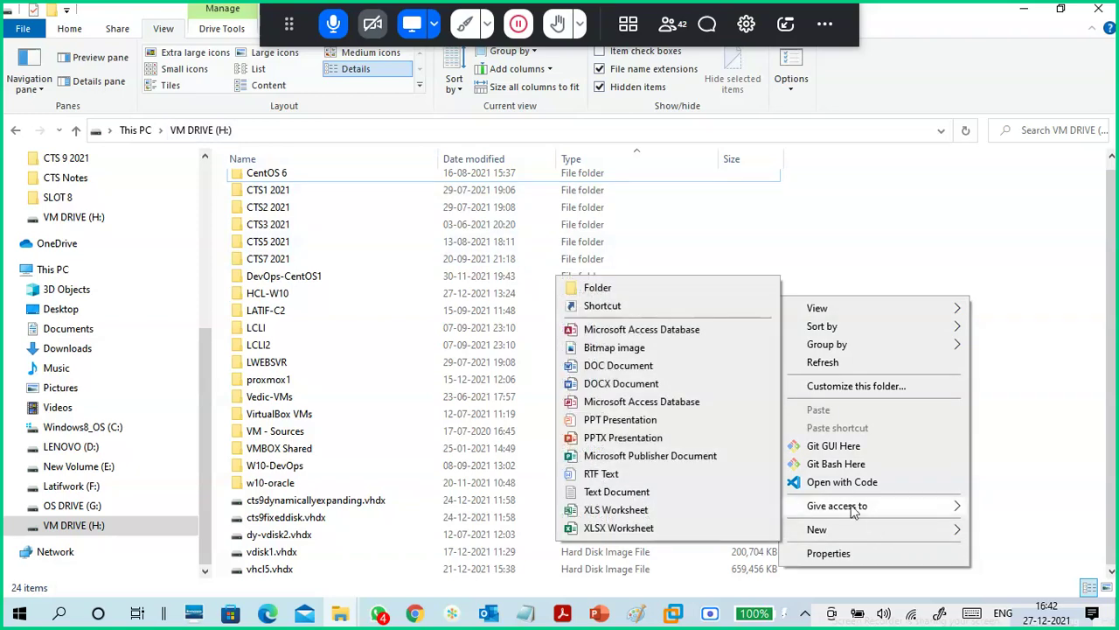
left_click(654, 288)
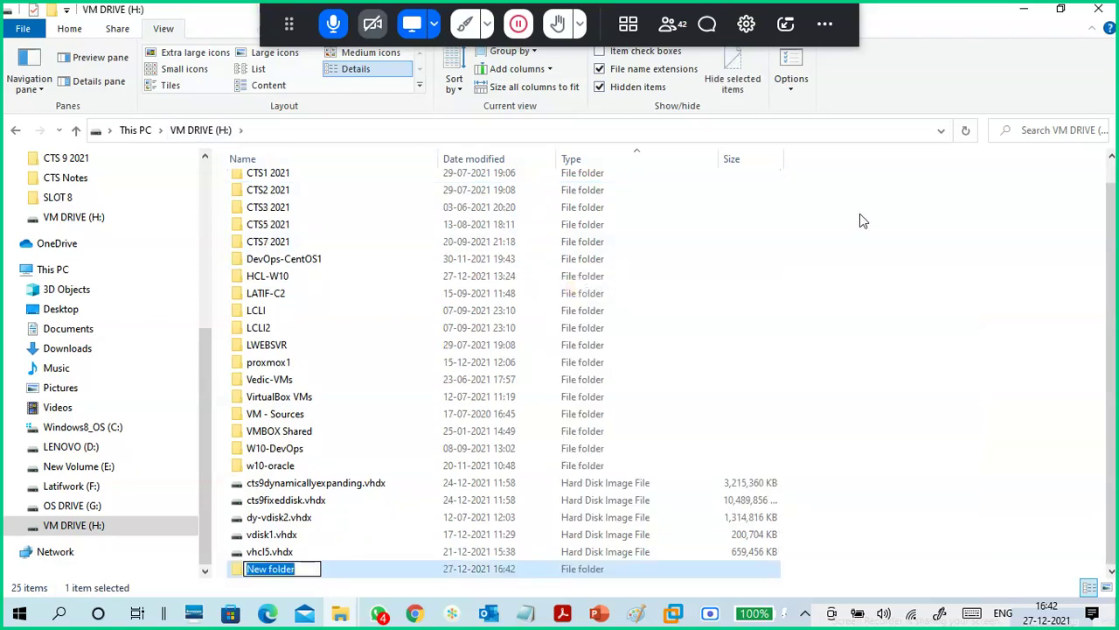
type("CTS")
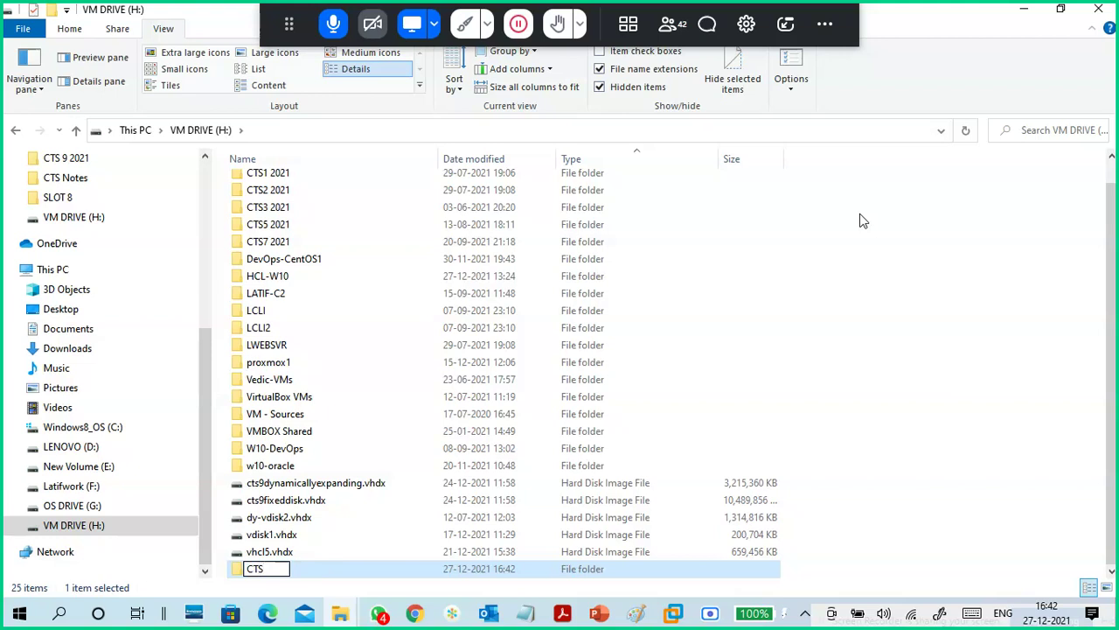
type("9N10")
key("BackSpace")
key("BackSpace")
key("BackSpace")
type("n10 20")
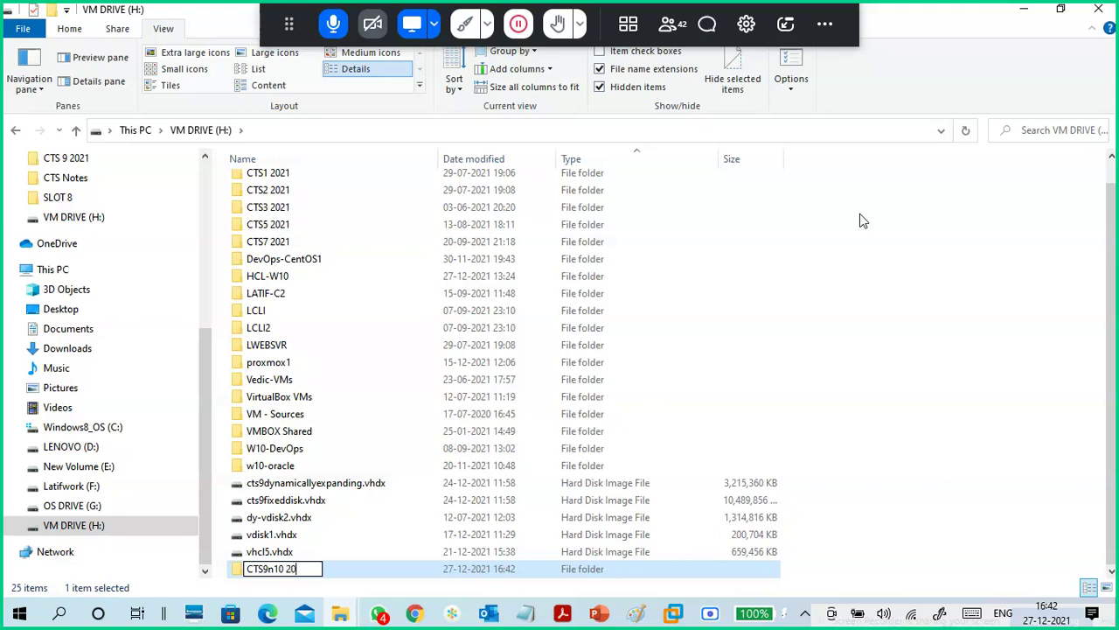
type("21")
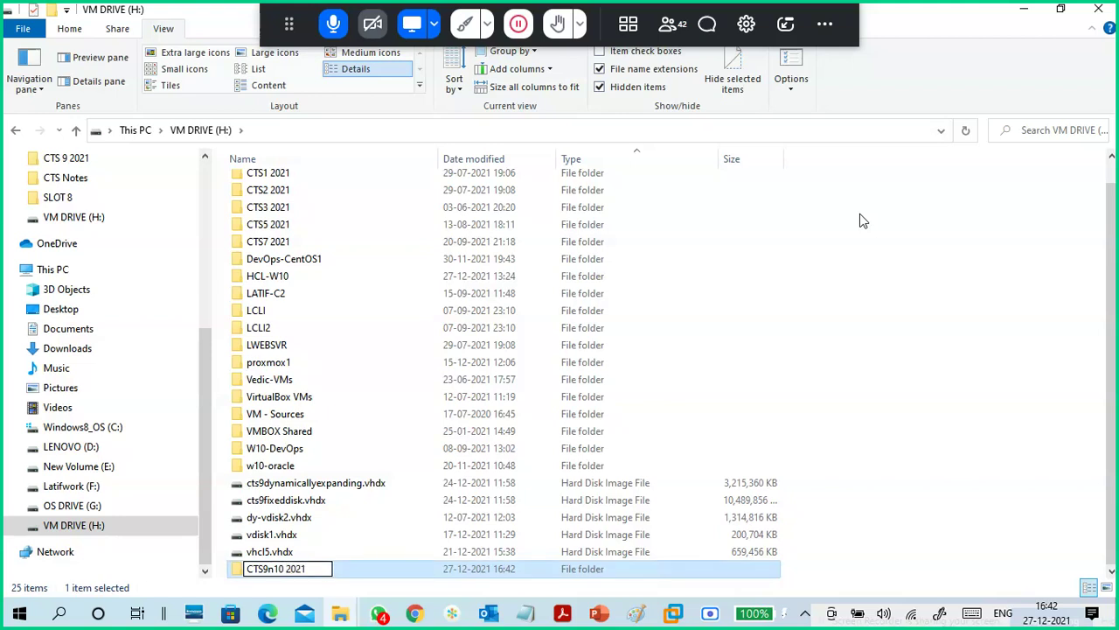
left_click(875, 280)
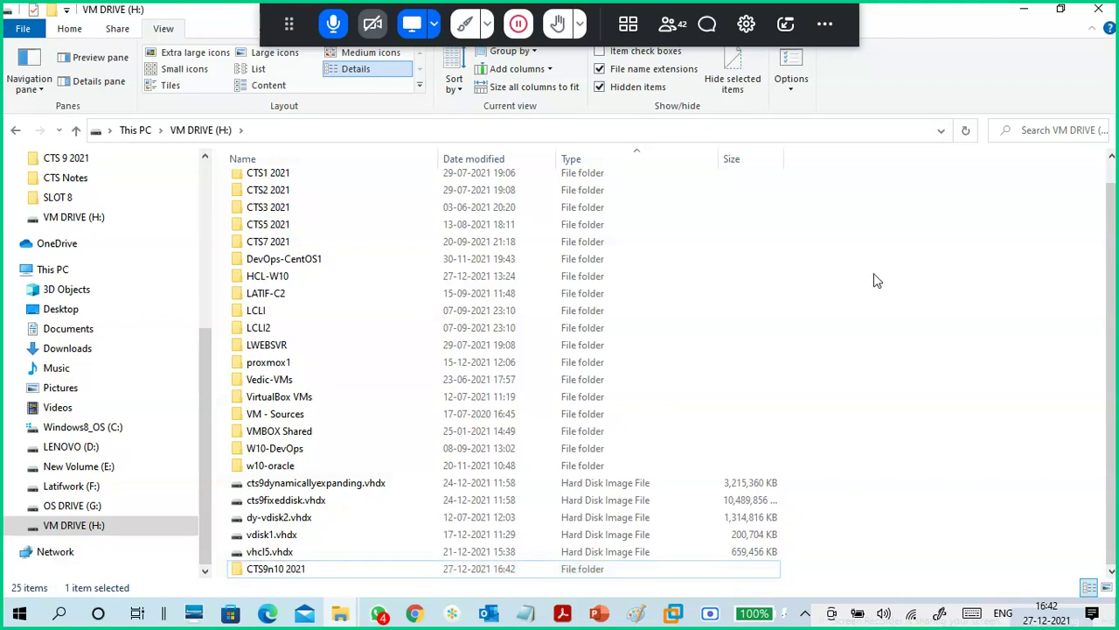
Look over the new folder and the existing VM - Sources, Vedic-VMs and VirtualBox VMs folders on the H: drive.
left_click(298, 575)
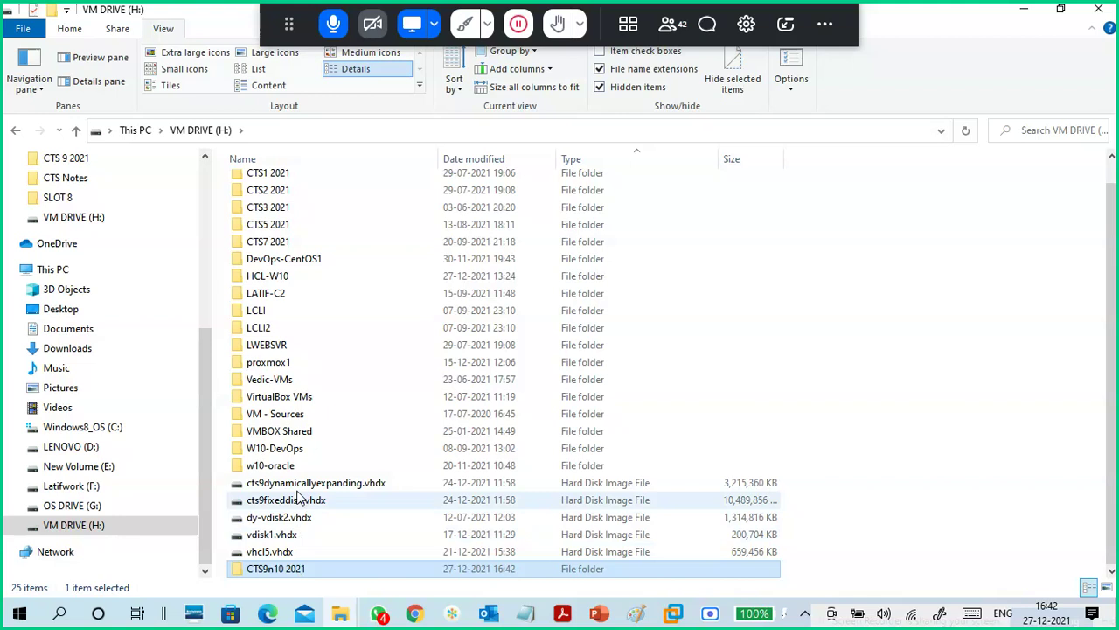
left_click(286, 416)
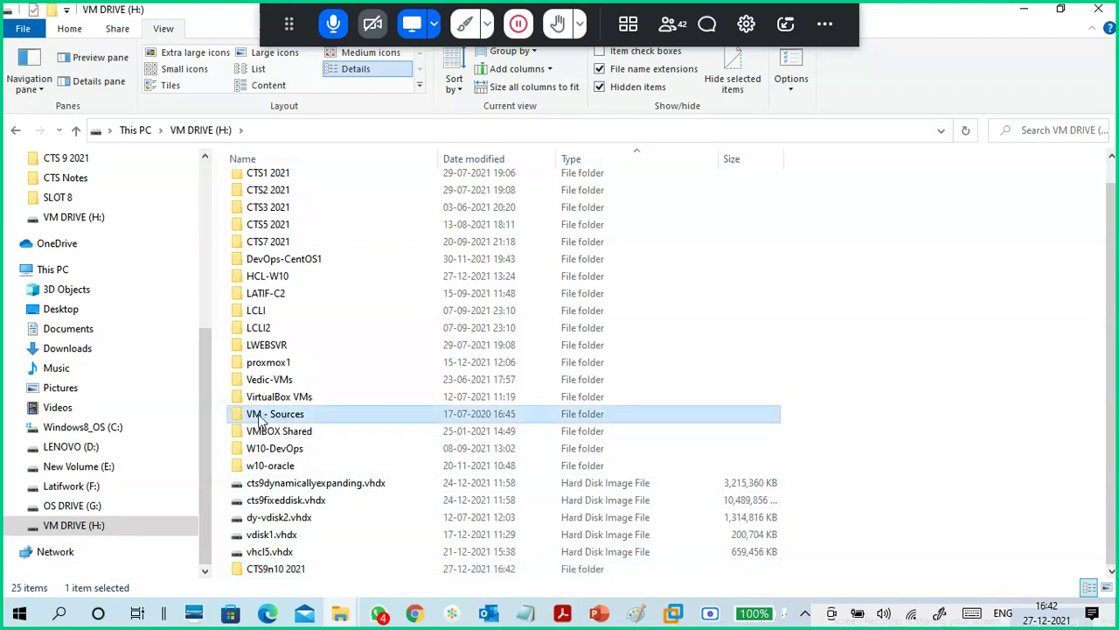
left_click(277, 381)
left_click(280, 415)
left_click(275, 381)
left_click(280, 403)
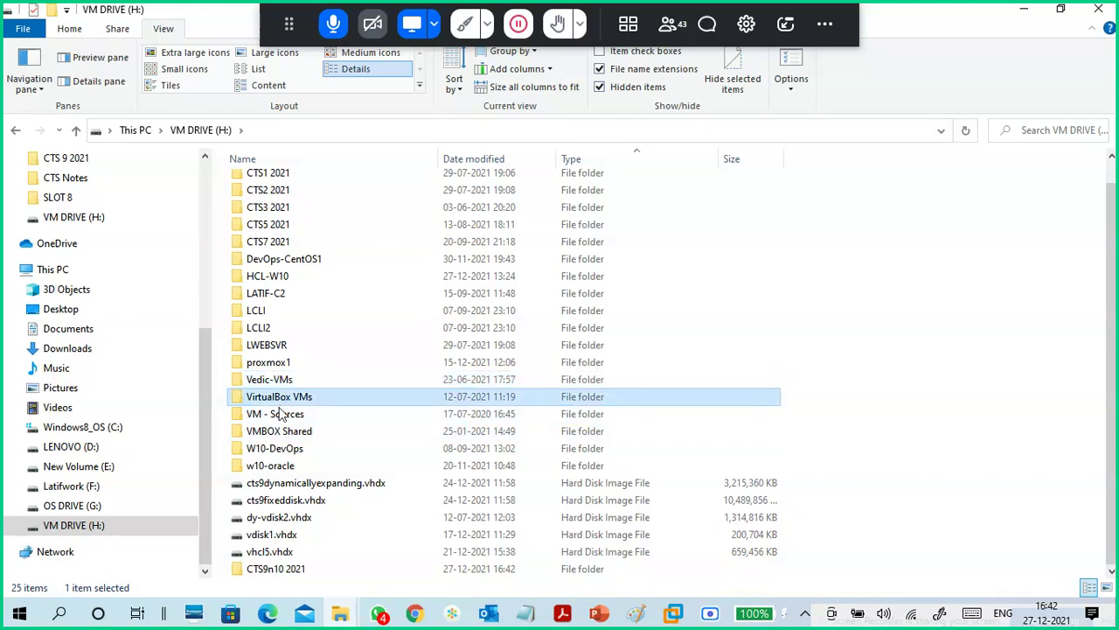
Open the CTS9n10 2021 folder and copy its full path.
left_click(278, 572)
double_click(278, 570)
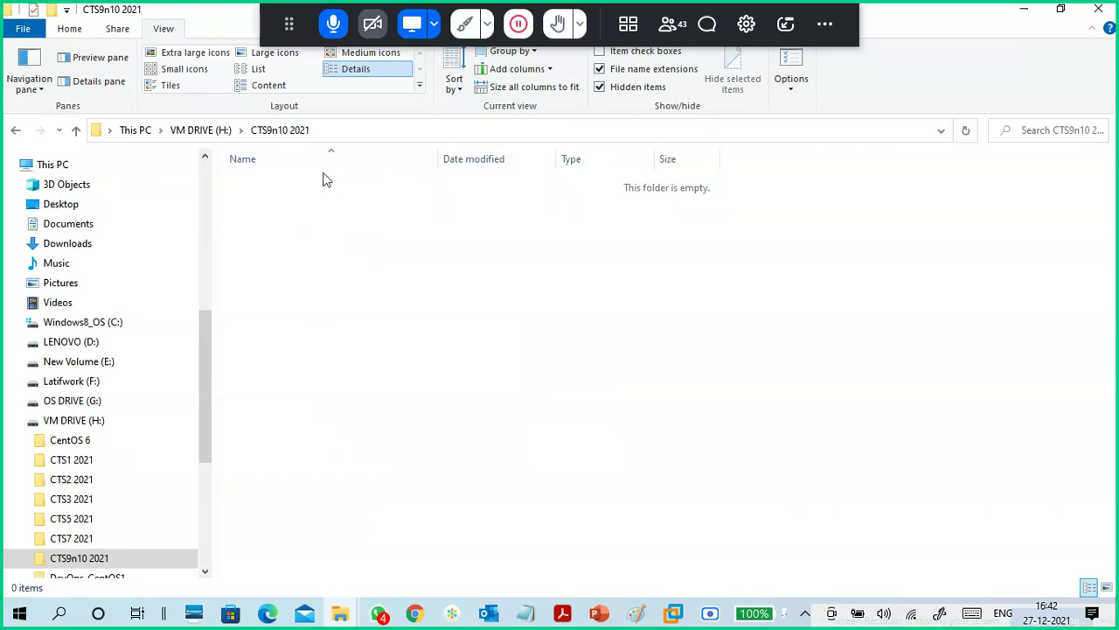
left_click(325, 132)
key("ctrl+c")
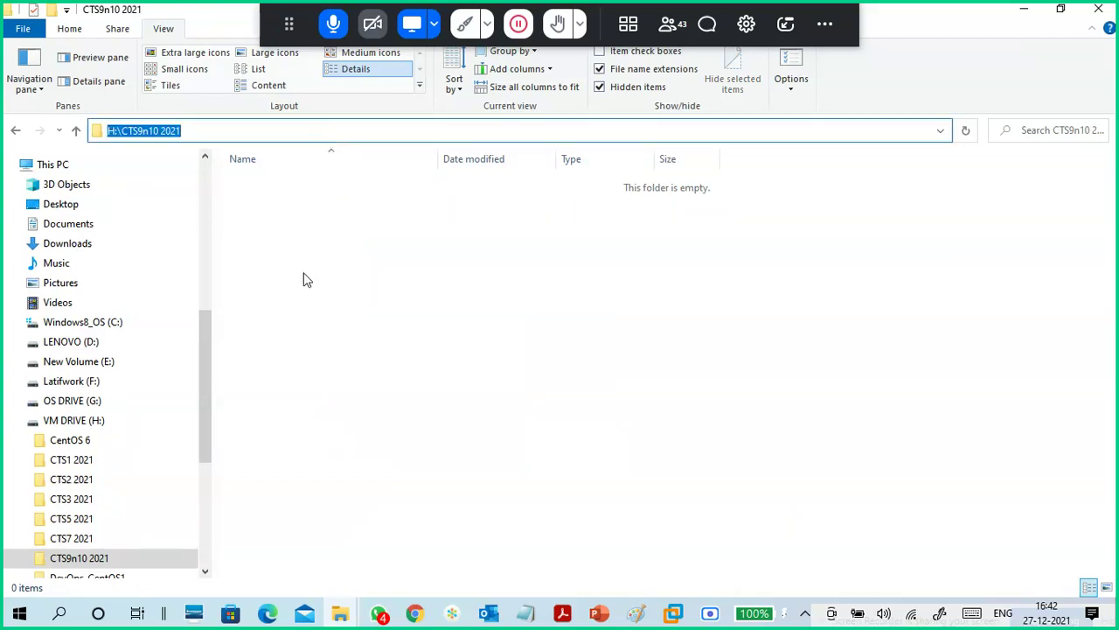
left_click(304, 278)
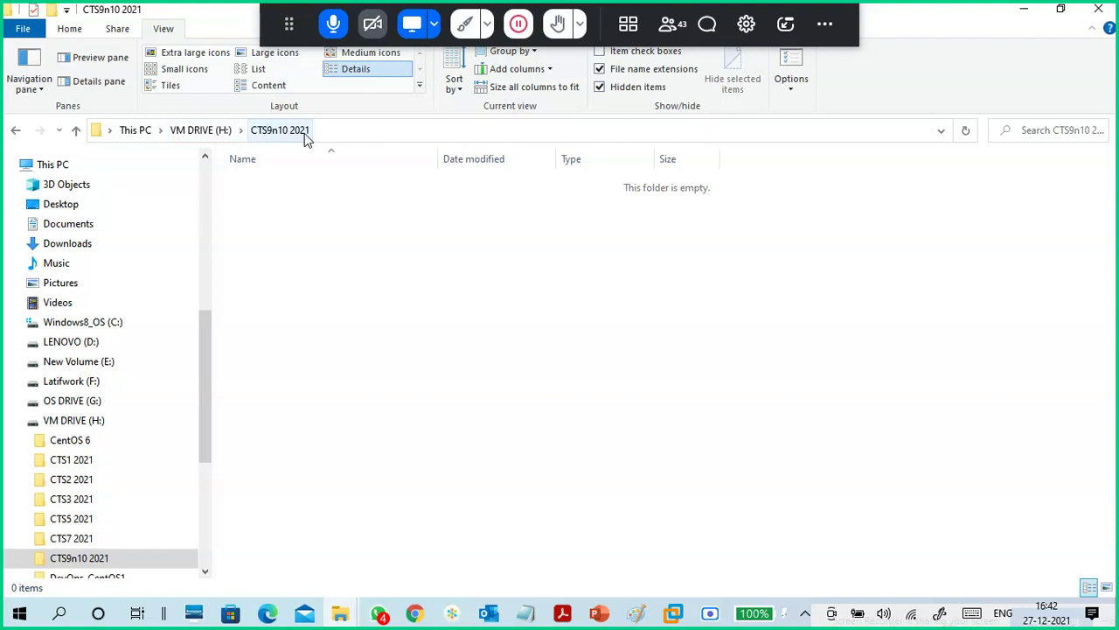
left_click(326, 131)
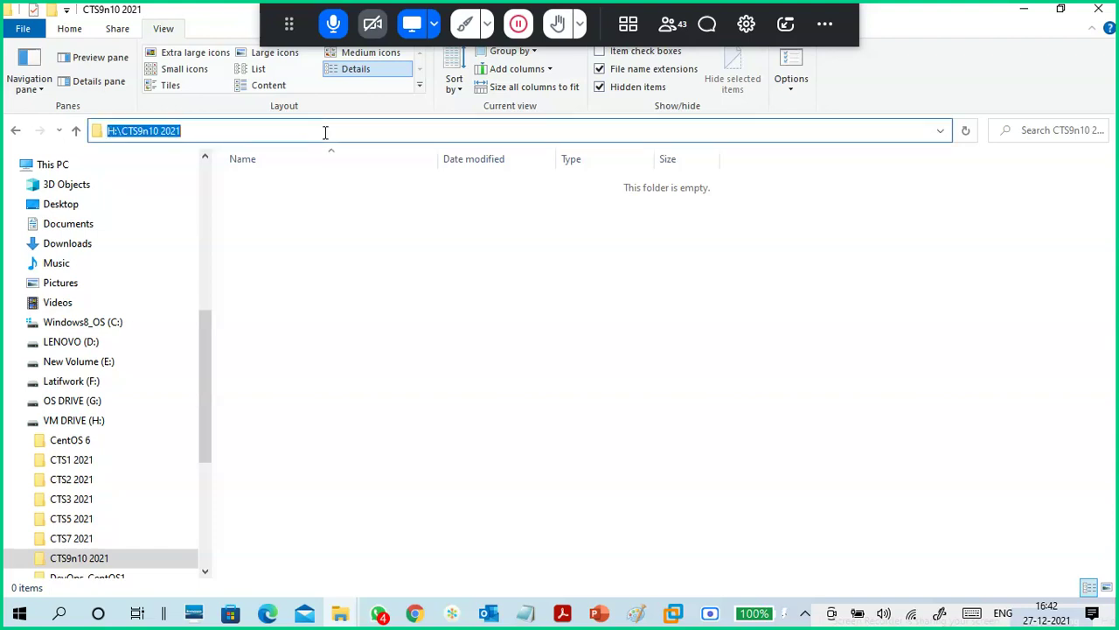
Switch to VMware Workstation and replace the virtual machine location with the copied path H:\CTS9n10 2021.
left_click(1025, 10)
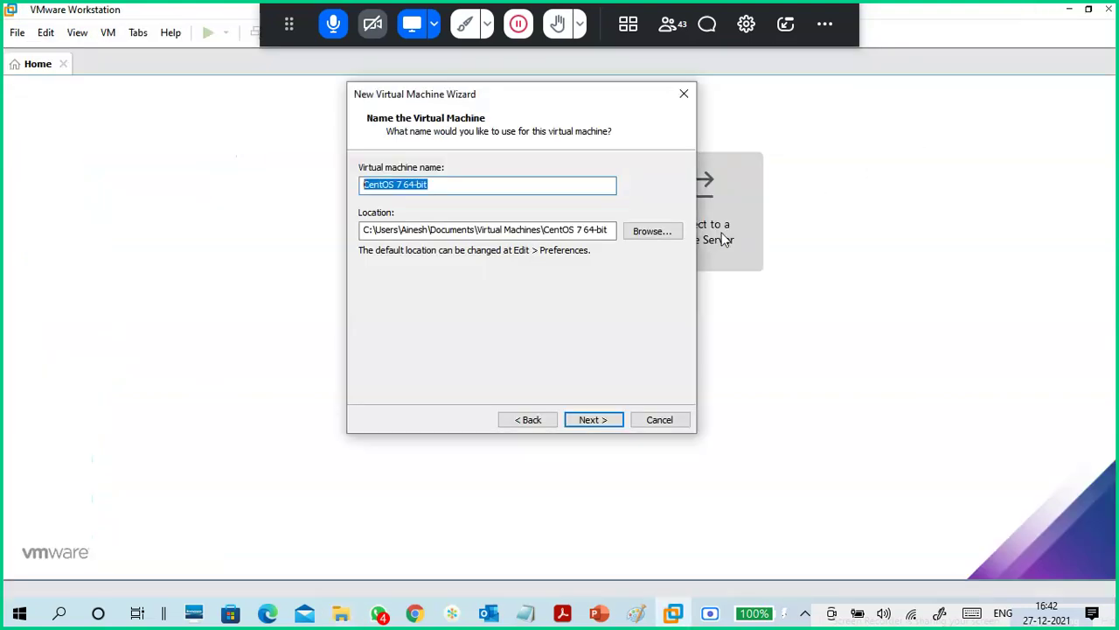
left_click(522, 229)
key("ctrl+a")
key("ctrl+v")
Replace the proposed virtual machine name with CTS9Linux1.
left_click(457, 186)
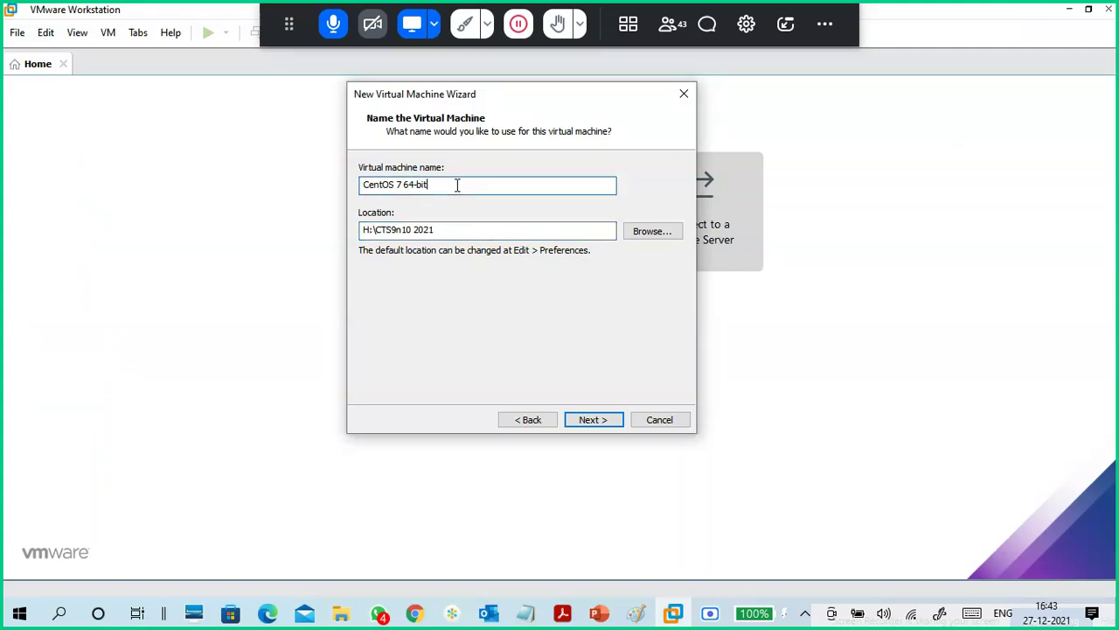
key("ctrl+a")
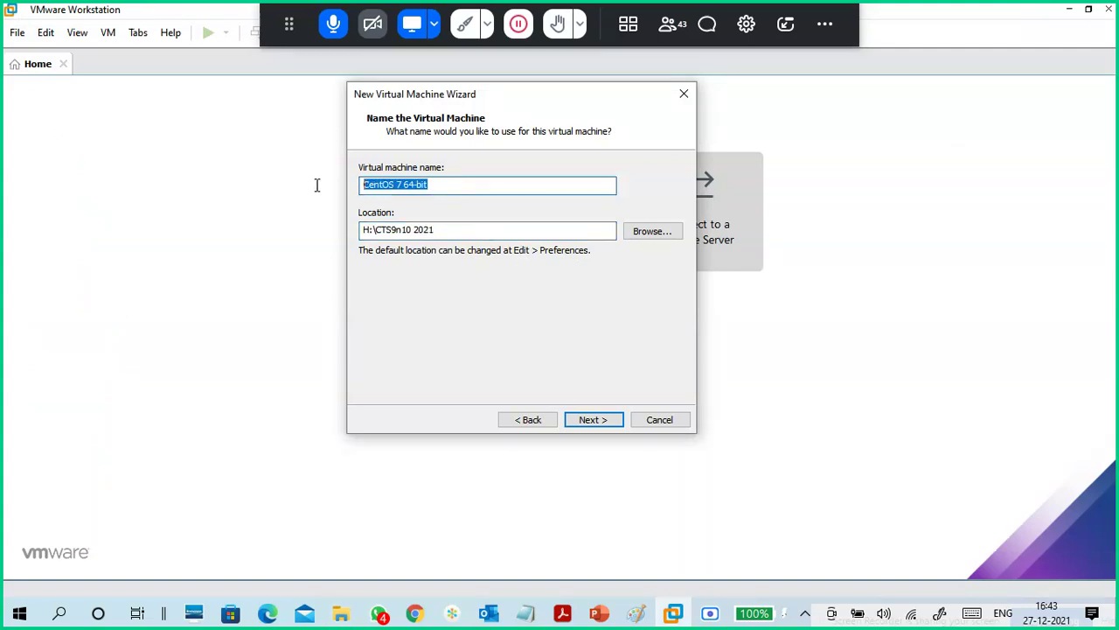
left_click(455, 182)
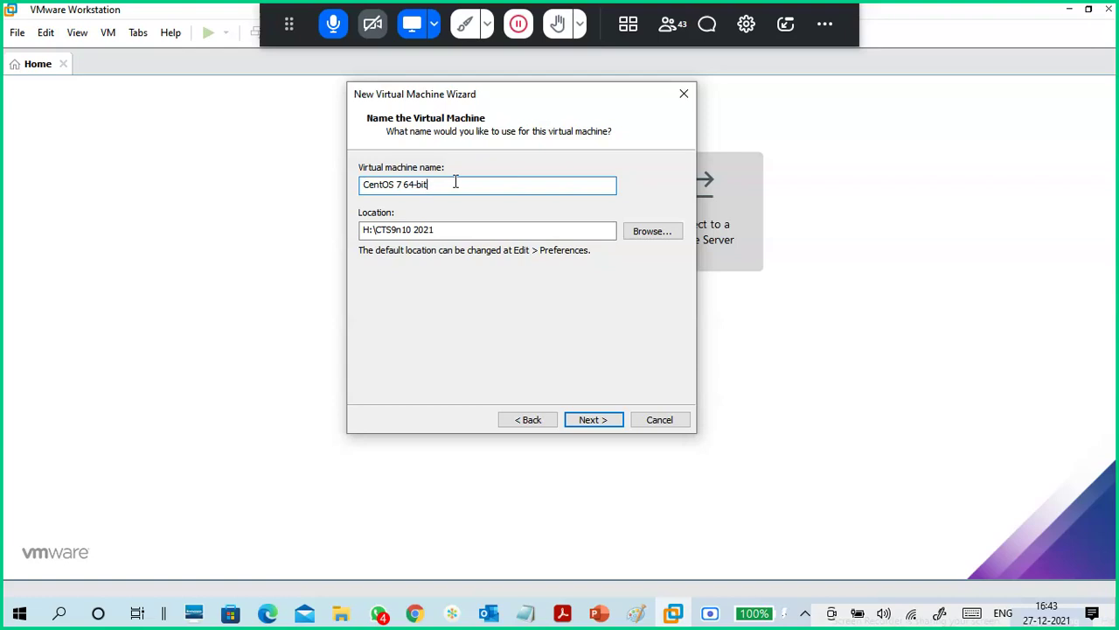
key("BackSpace")
key("BackSpace")
key("BackSpace")
key("BackSpace")
key("BackSpace")
key("BackSpace")
key("BackSpace")
key("BackSpace")
key("BackSpace")
key("BackSpace")
key("BackSpace")
key("BackSpace")
key("BackSpace")
key("BackSpace")
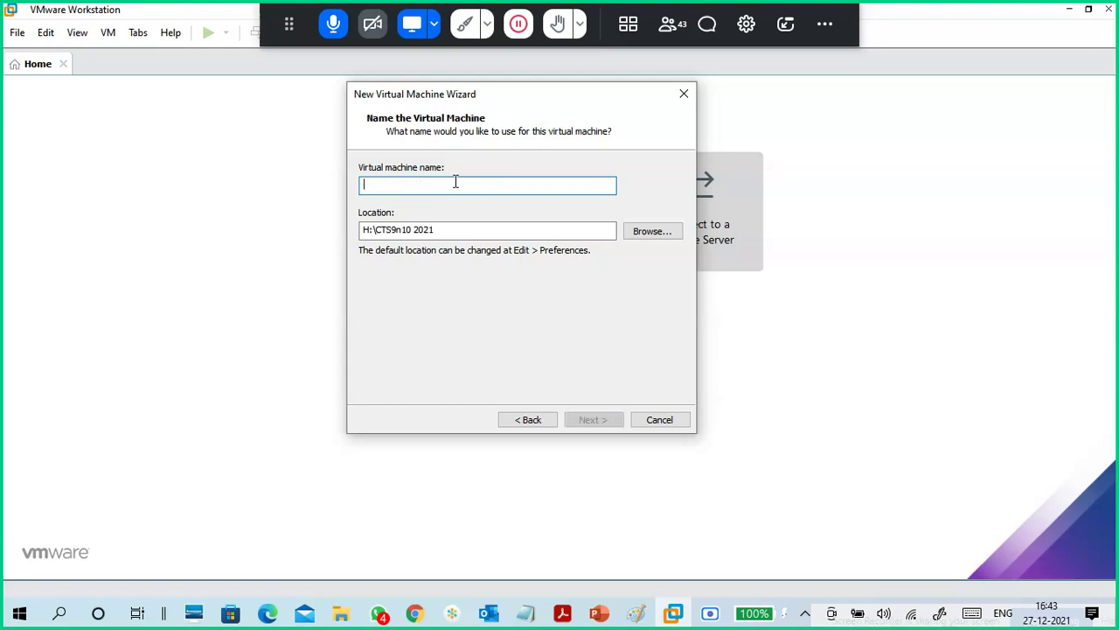
type("CTS9")
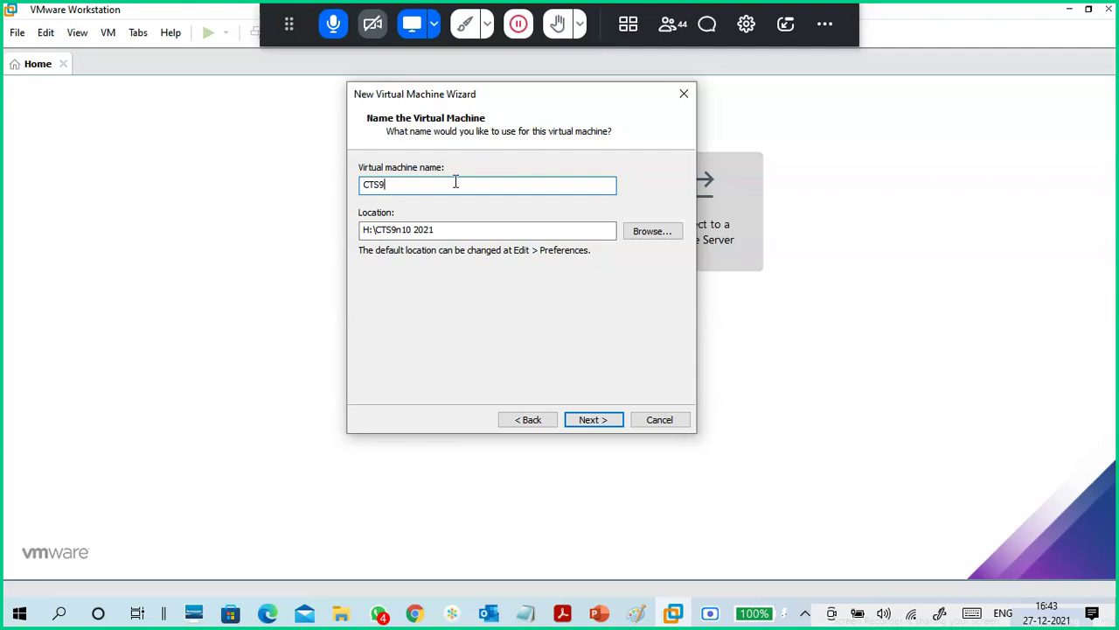
type("lINUX")
key("BackSpace")
key("BackSpace")
key("BackSpace")
key("BackSpace")
type("Linux1")
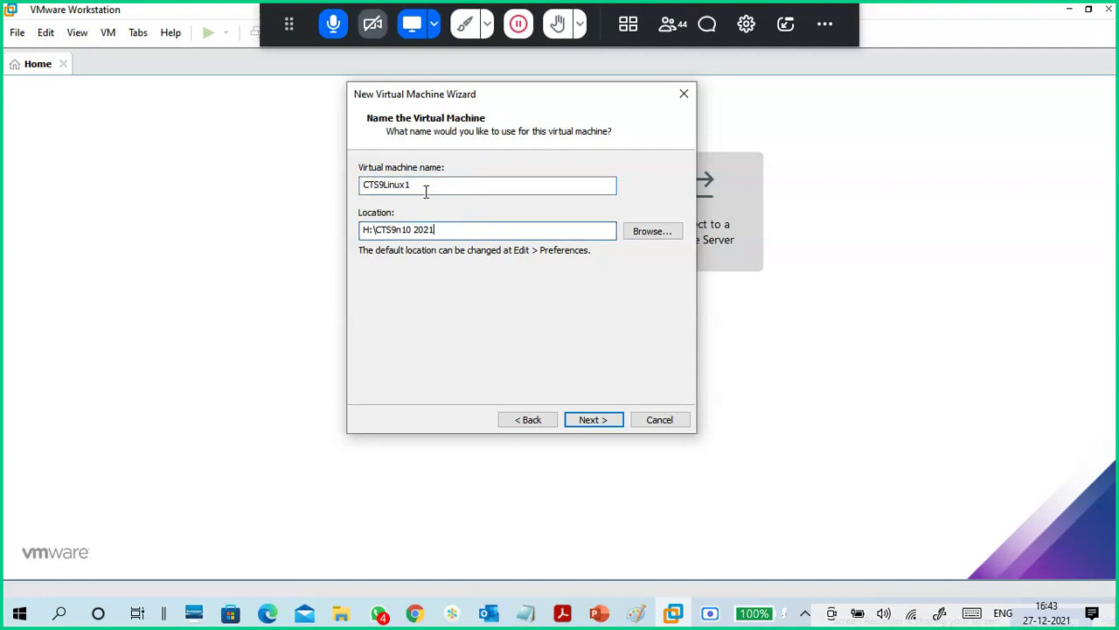
Insert a hyphen in the virtual machine name so that it reads CTS9-Linux1.
left_click_drag(423, 184, 349, 187)
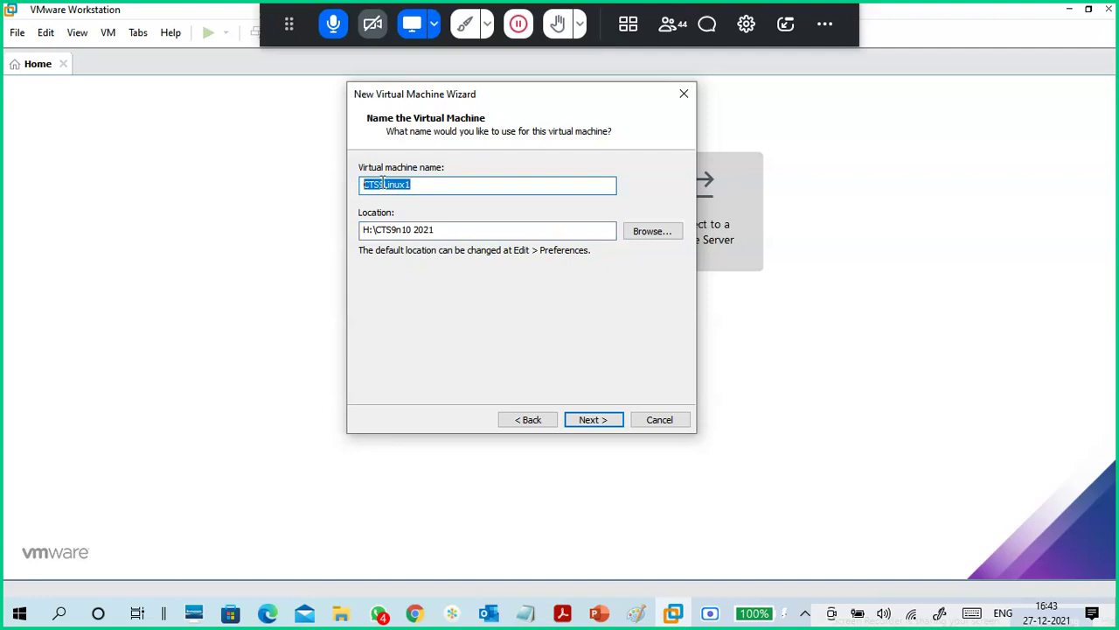
left_click(386, 184)
type("-")
Append the copied machine name to the location as a subfolder, giving H:\CTS9n10 2021\CTS9-Linux1, and check both fields.
left_click_drag(425, 186, 317, 210)
key("ctrl+c")
left_click(453, 229)
type("\\")
key("ctrl+v")
left_click_drag(501, 232, 438, 230)
left_click(404, 182)
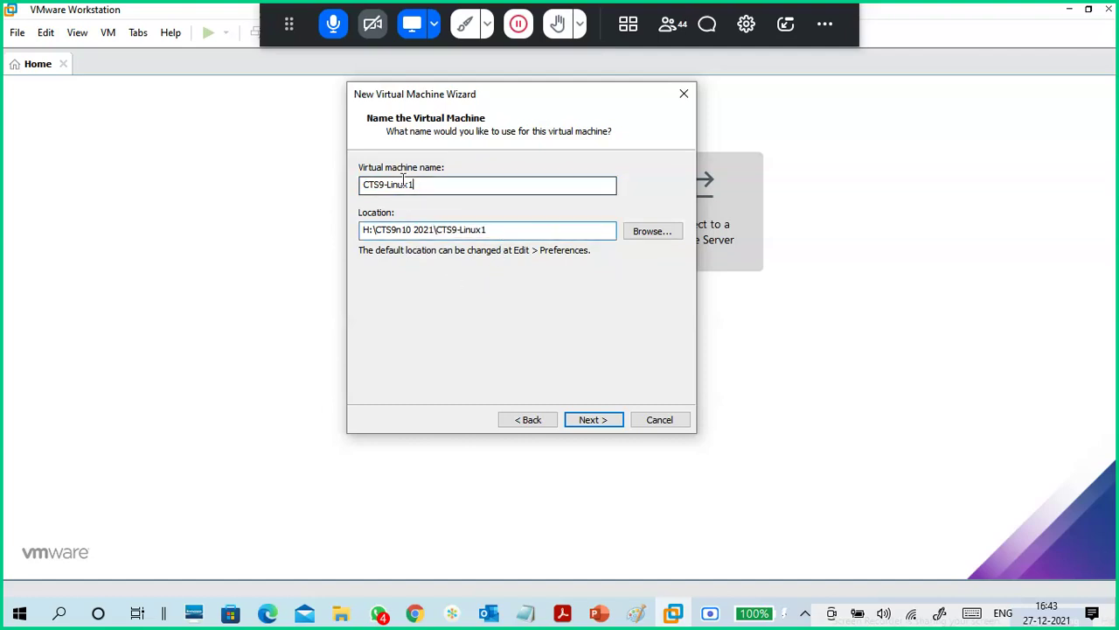
left_click_drag(494, 231, 345, 253)
left_click(506, 232)
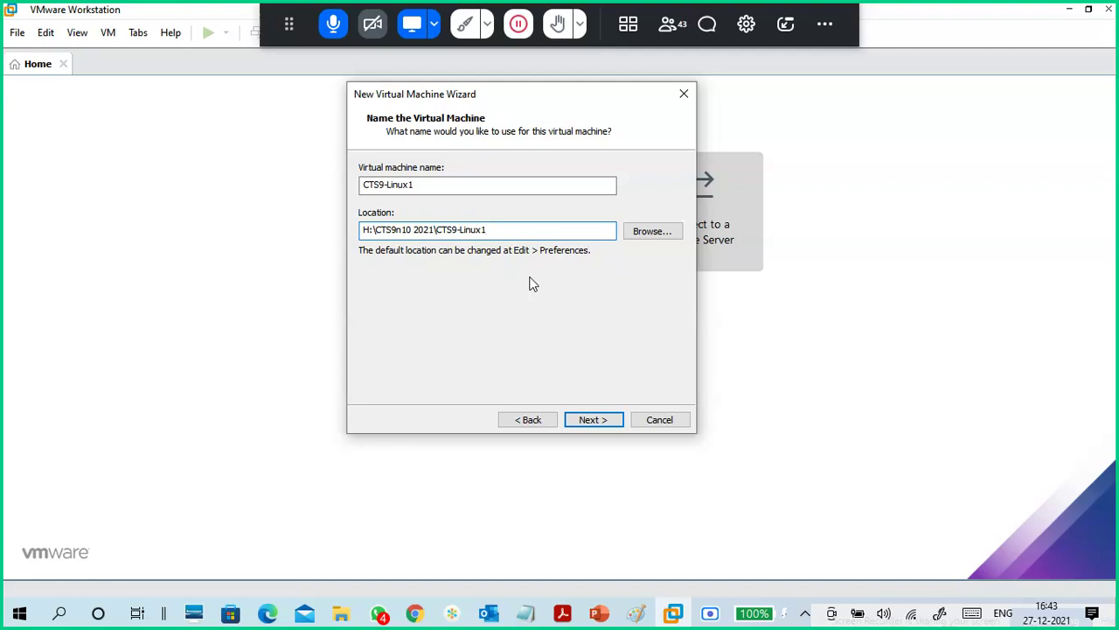
Start Magnifier and enlarge the screen view to 125%.
key("super")
type("mag")
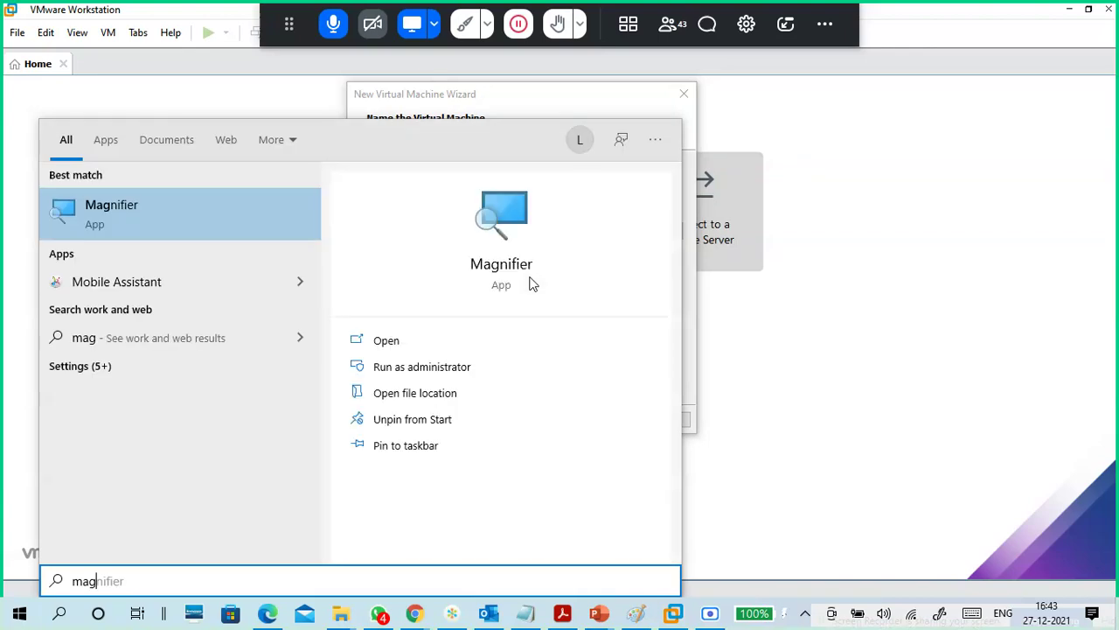
left_click(215, 214)
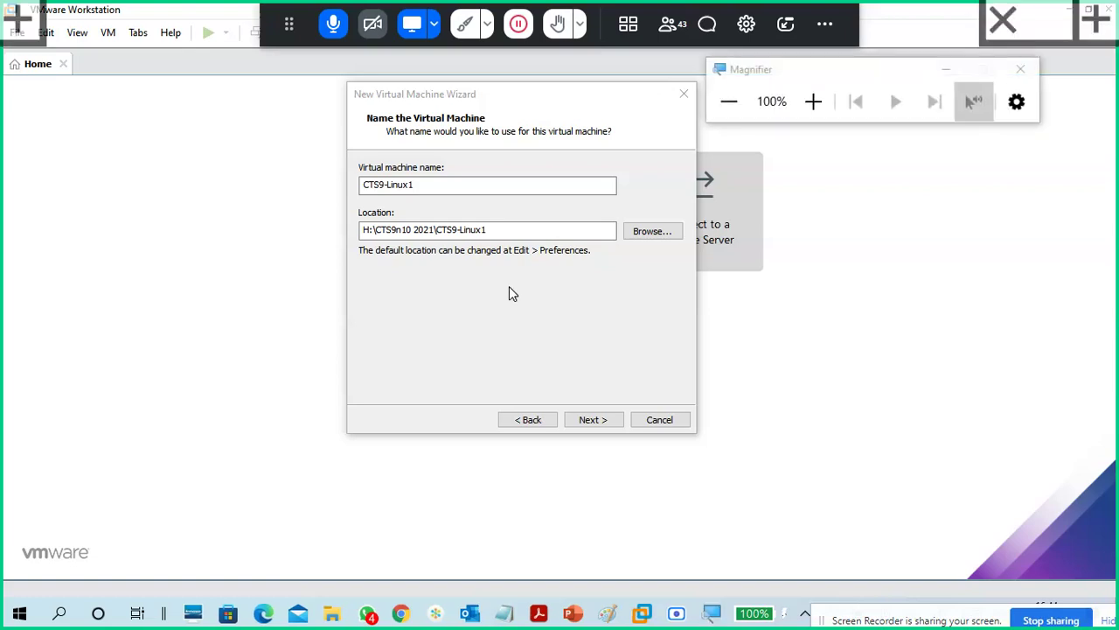
left_click(814, 101)
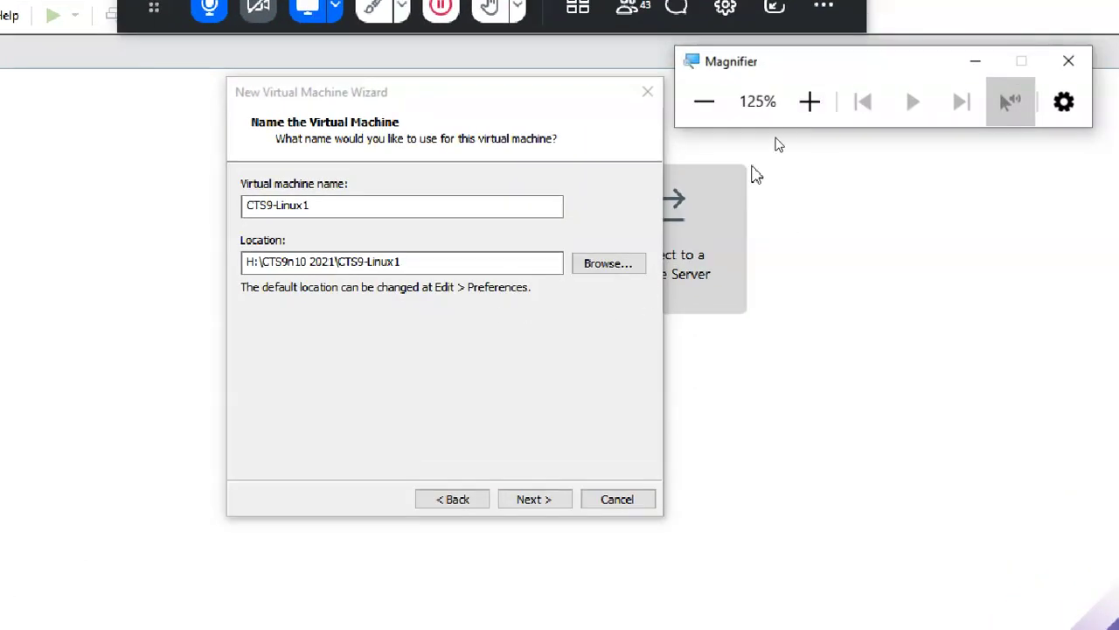
Go back to the guest operating system page, then expand the GoTo meeting window and magnify the view to 150%.
left_click(453, 499)
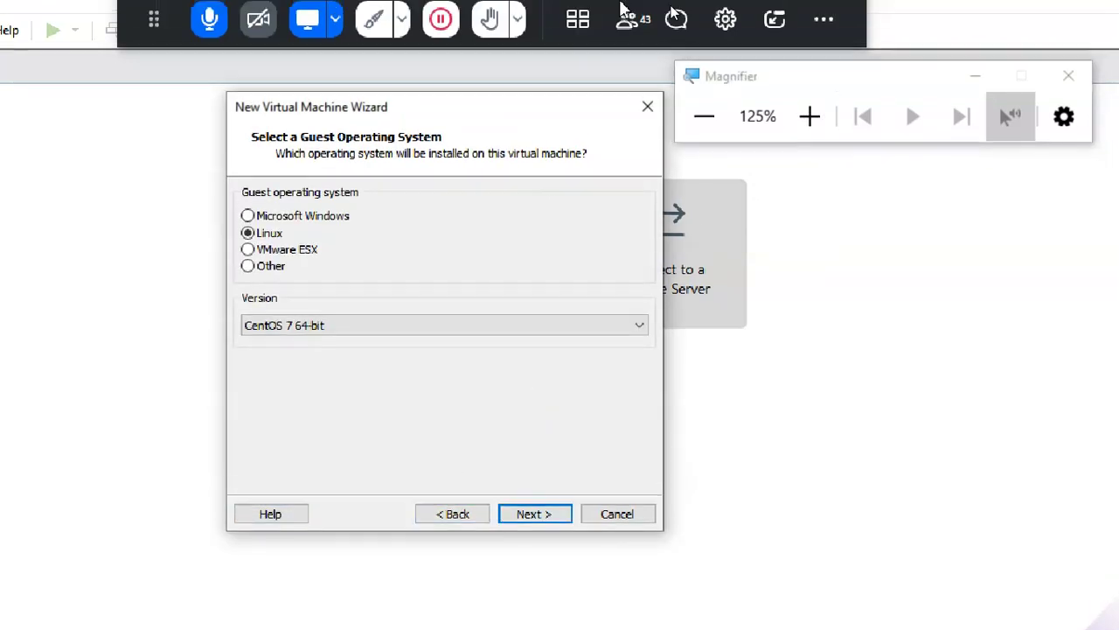
left_click(776, 33)
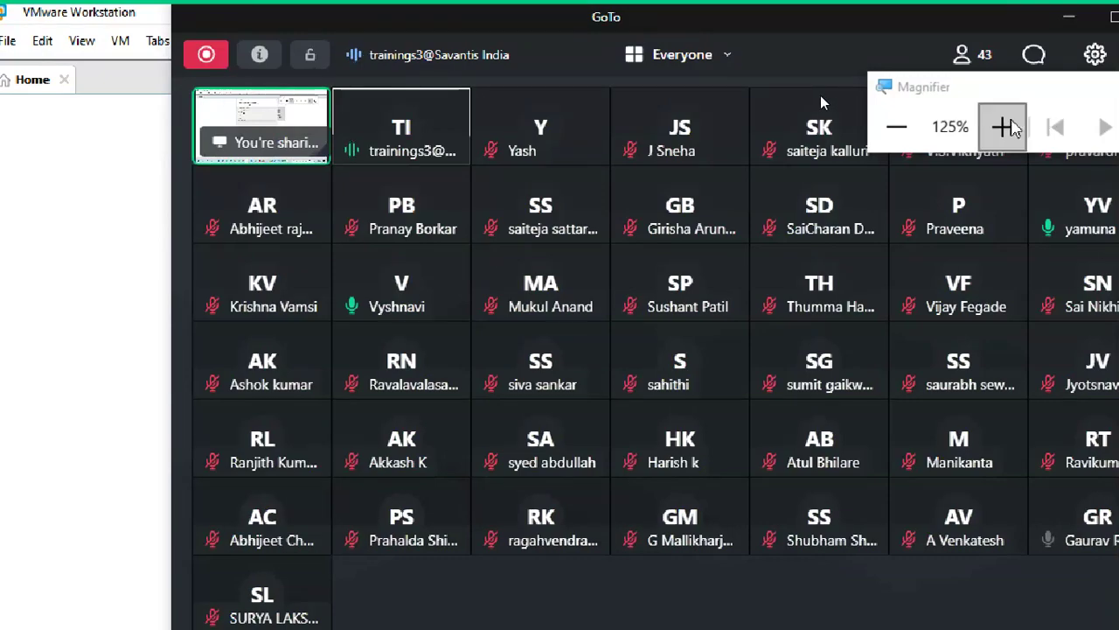
left_click(1002, 127)
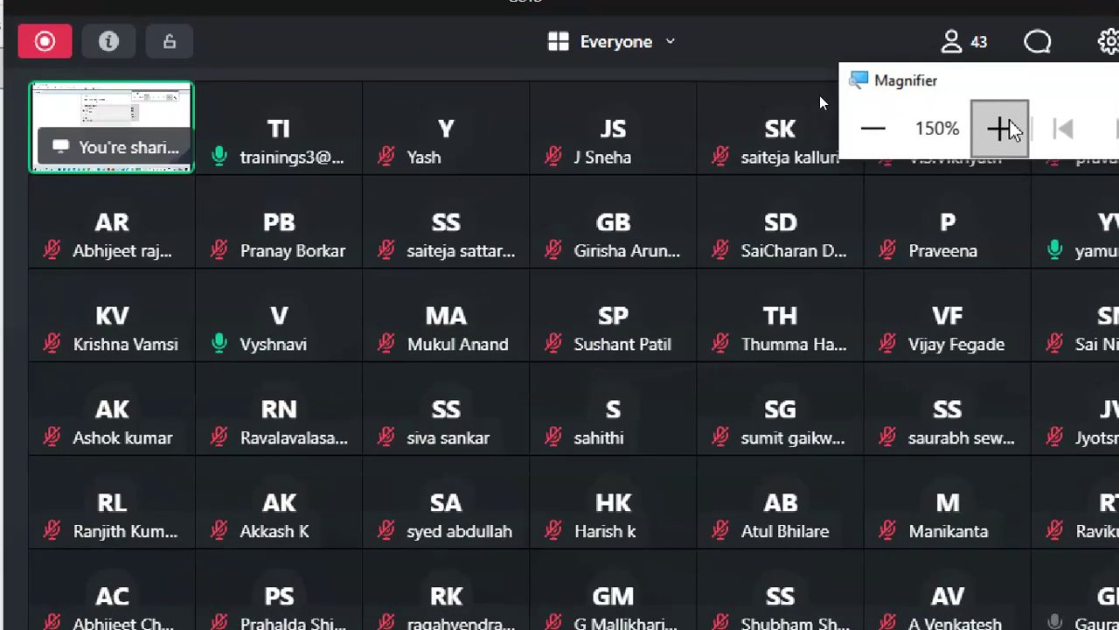
Reset the magnification to 100% and move the Magnifier window aside.
left_click(873, 128)
left_click(877, 131)
left_click(877, 131)
left_click_drag(861, 75, 1005, 52)
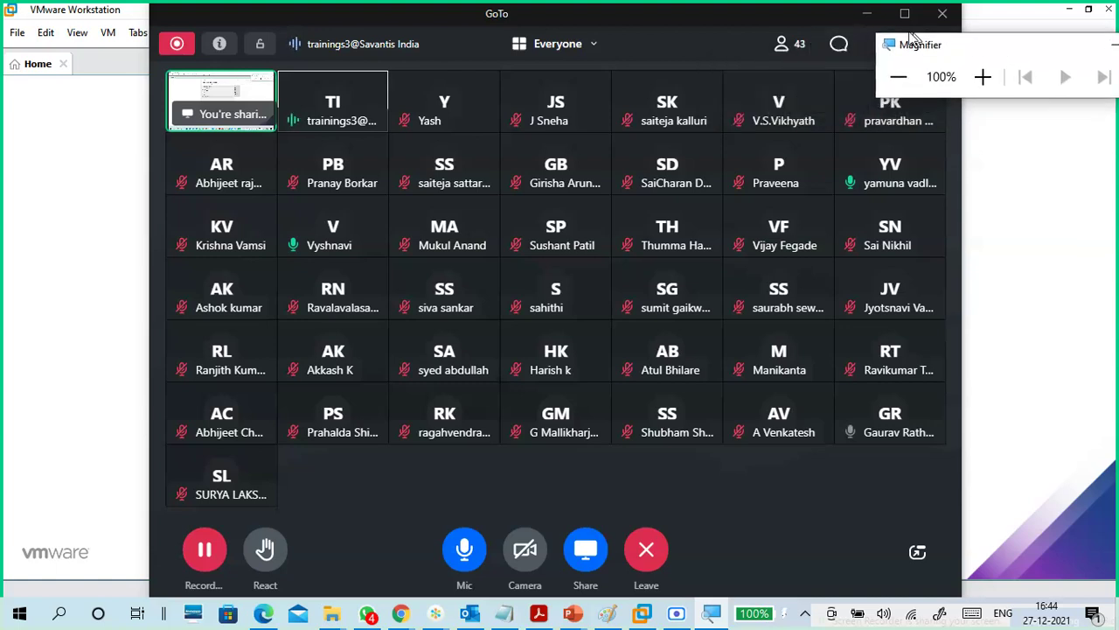
Dismiss the GoTo meeting windows and return to the wizard's virtual machine naming page.
left_click(918, 552)
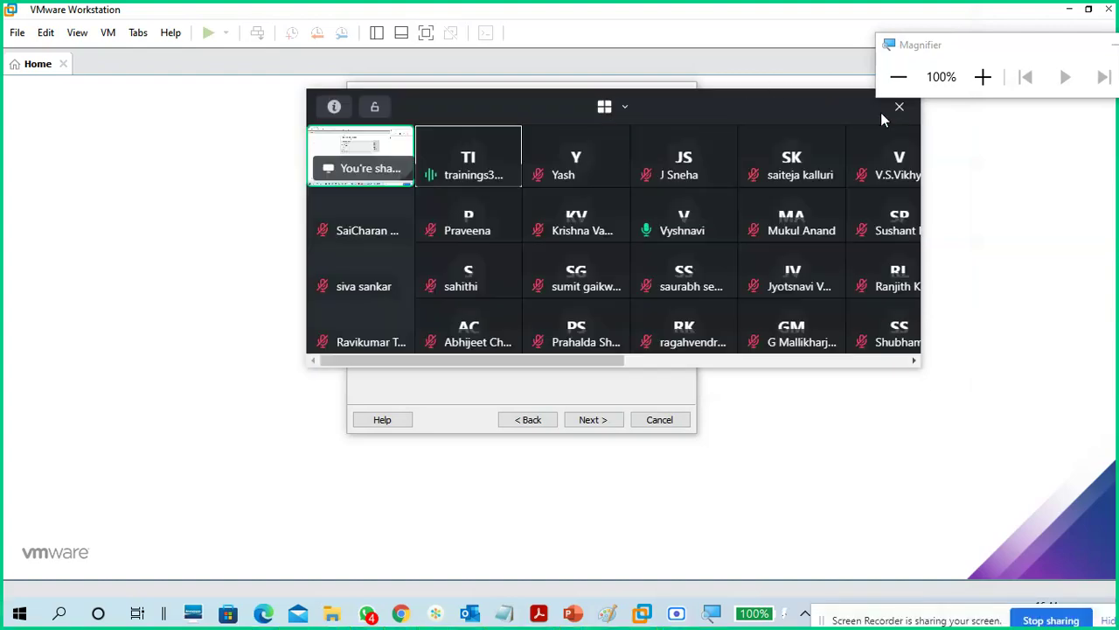
left_click(898, 108)
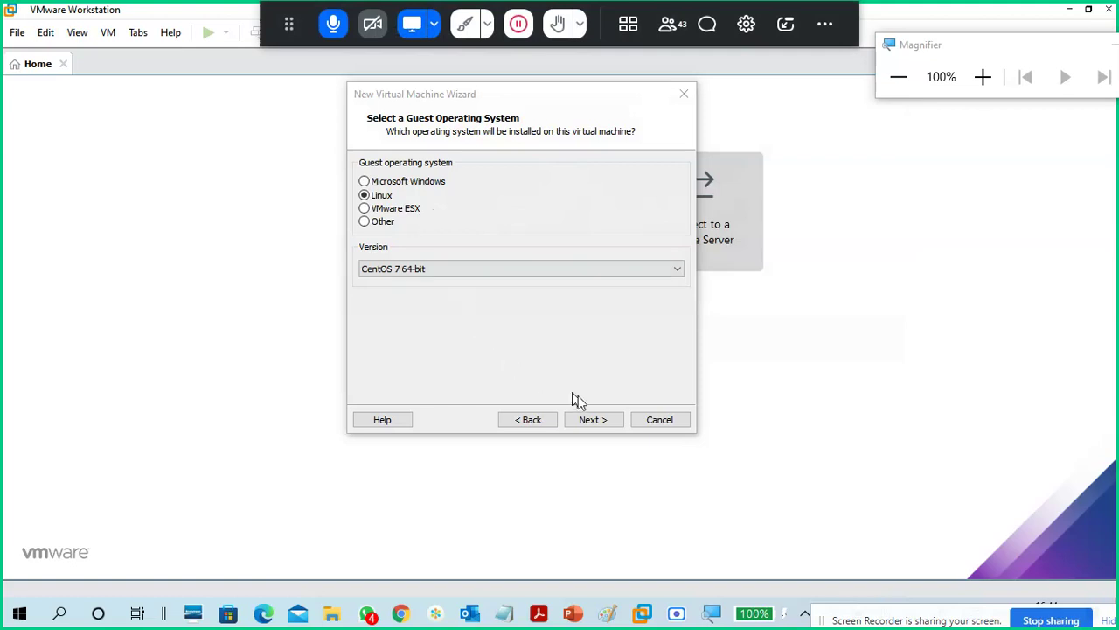
left_click(599, 419)
Compare the virtual machine name with the subfolder at the end of the location path.
left_click(439, 185)
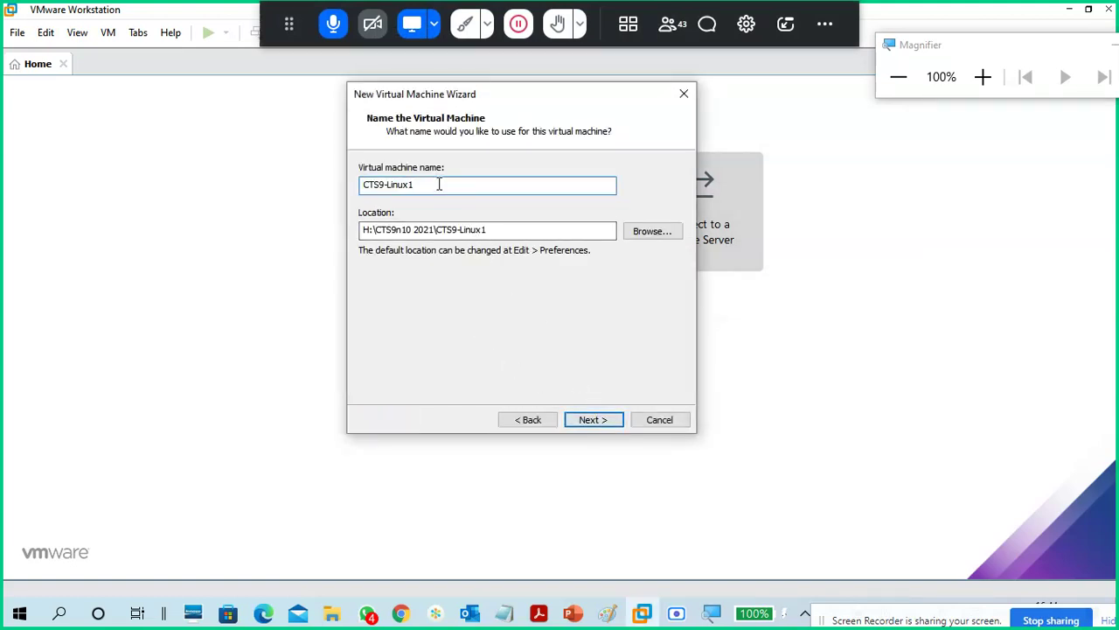
left_click_drag(425, 184, 341, 183)
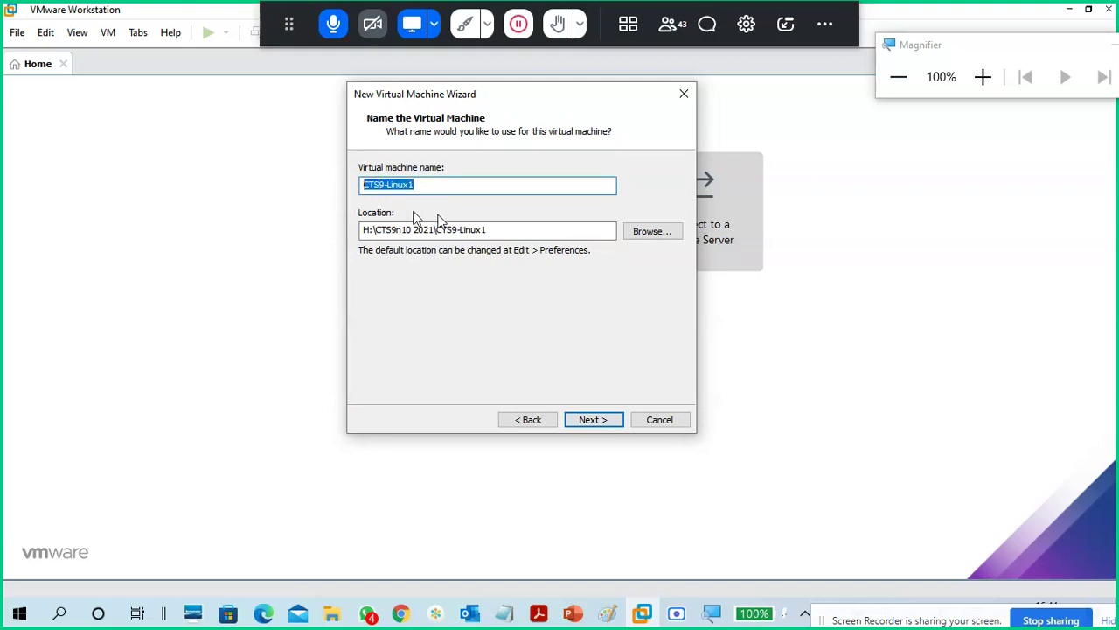
left_click(493, 228)
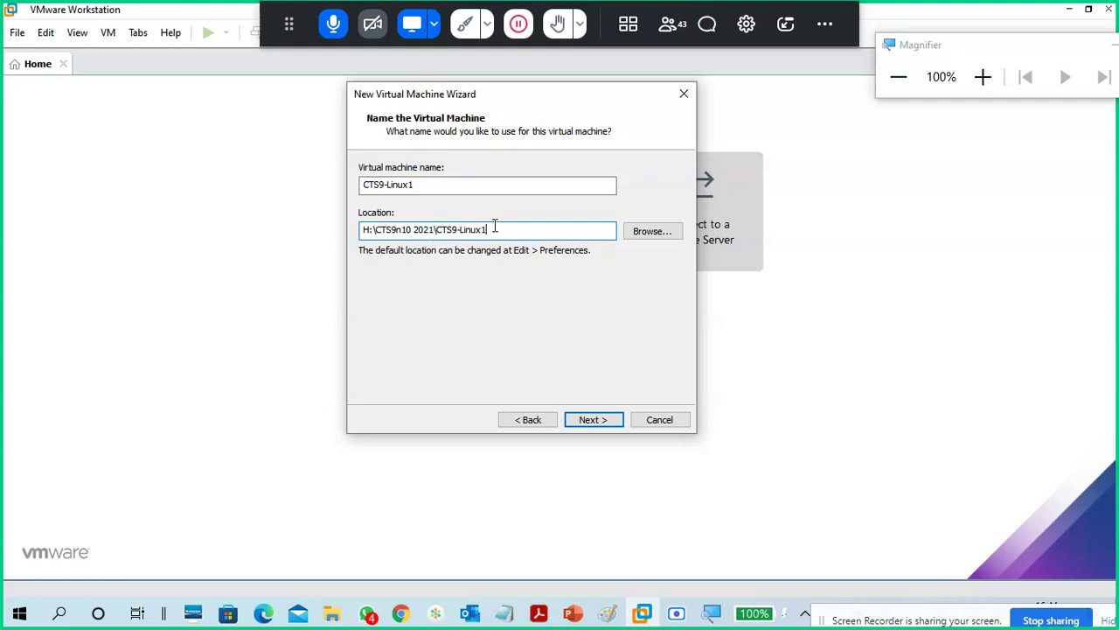
left_click_drag(488, 229, 440, 247)
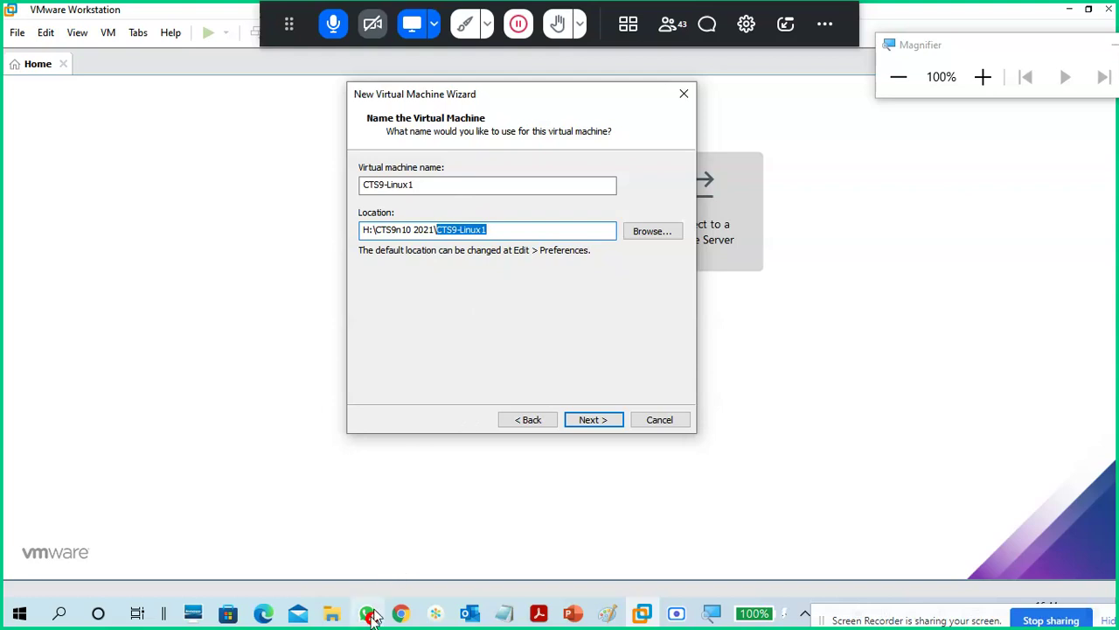
Switch to File Explorer and examine the CTS9n10 2021 folder on VM DRIVE (H:) and its contents.
left_click(335, 606)
left_click(387, 558)
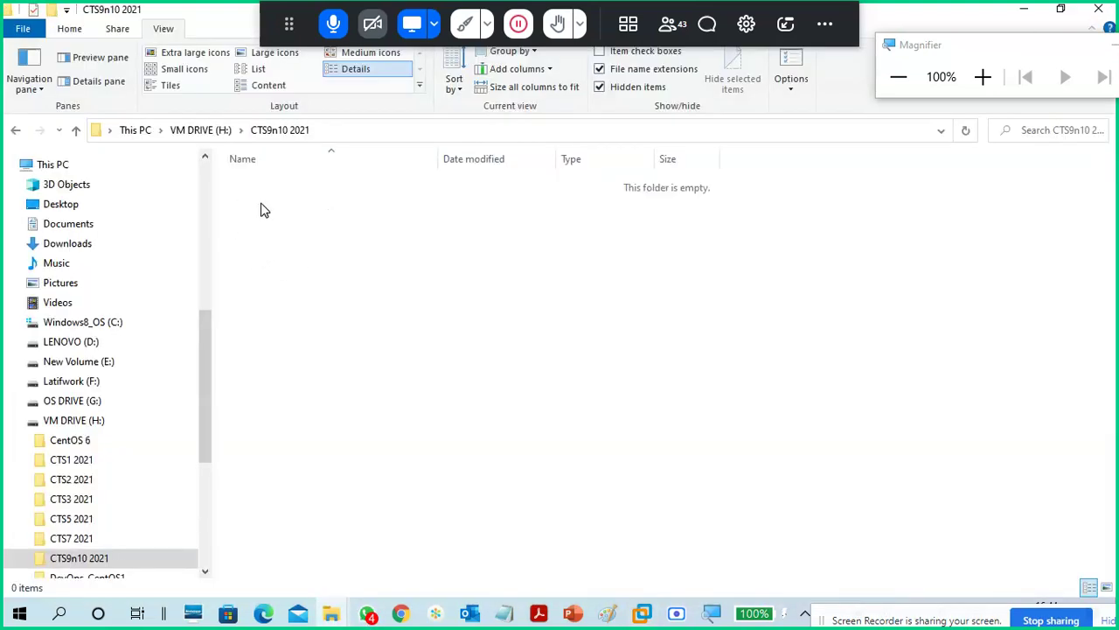
left_click(210, 131)
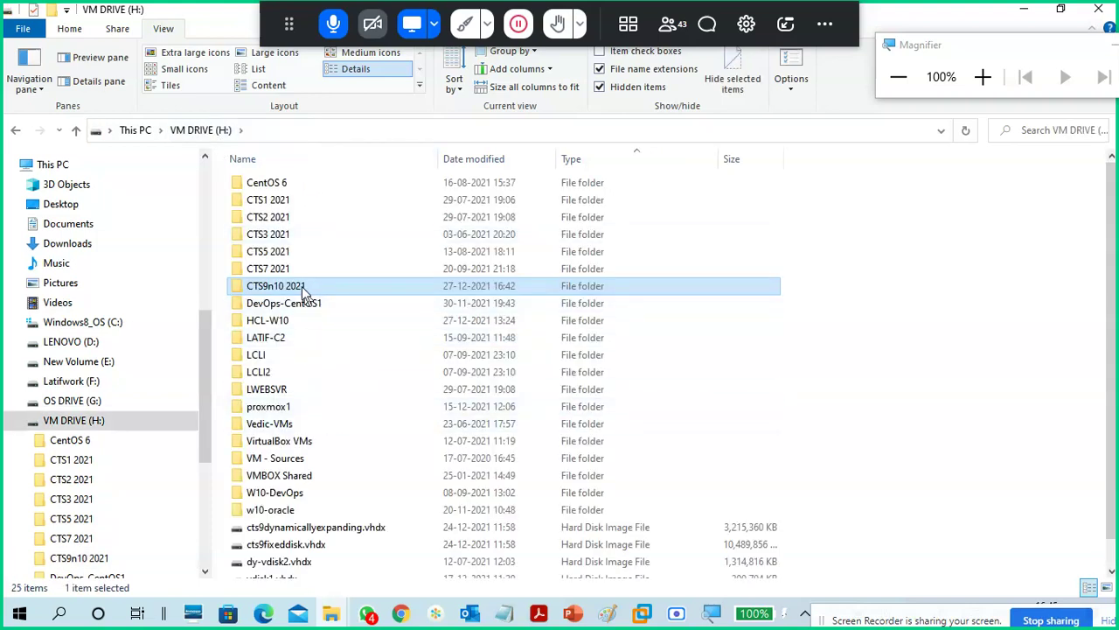
double_click(301, 286)
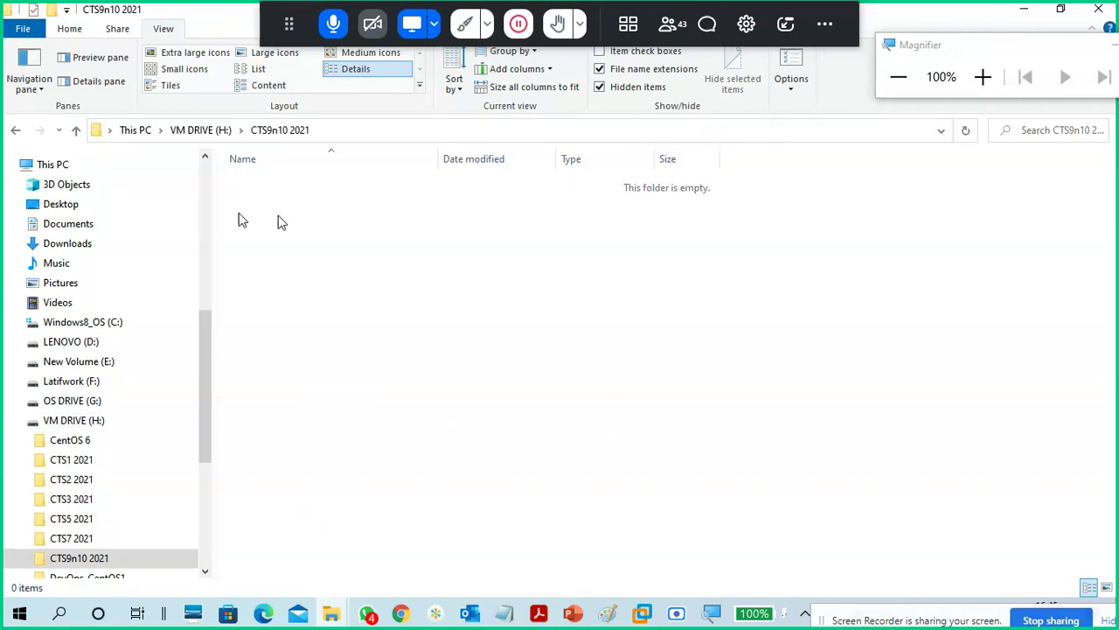
left_click(201, 130)
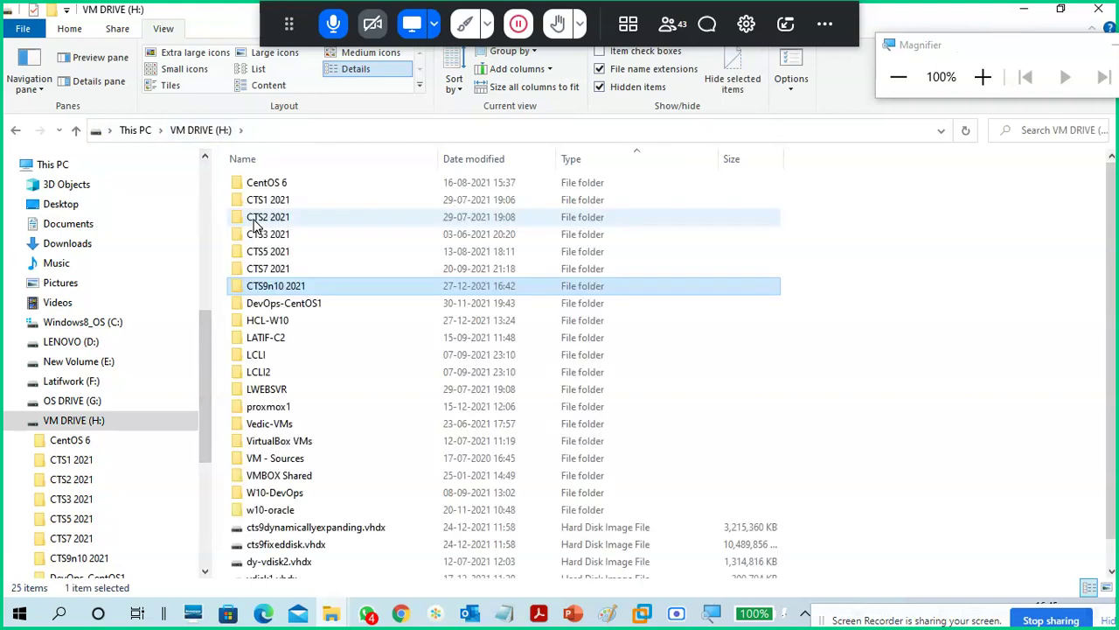
double_click(274, 287)
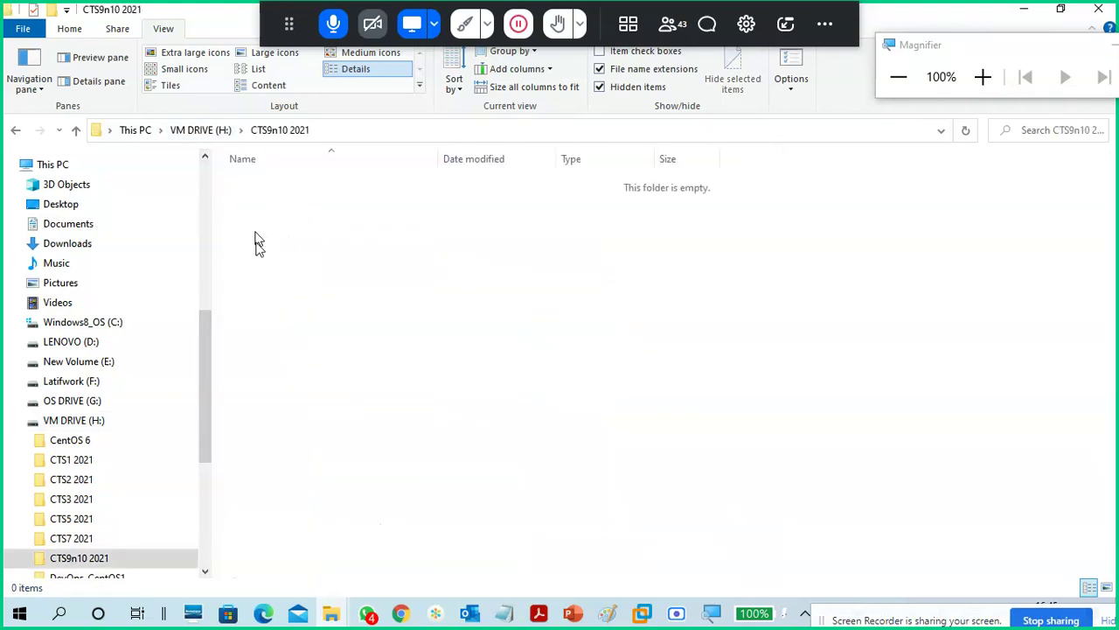
left_click(1023, 10)
Accept the virtual machine name and location and proceed to the disk capacity settings.
left_click(500, 232)
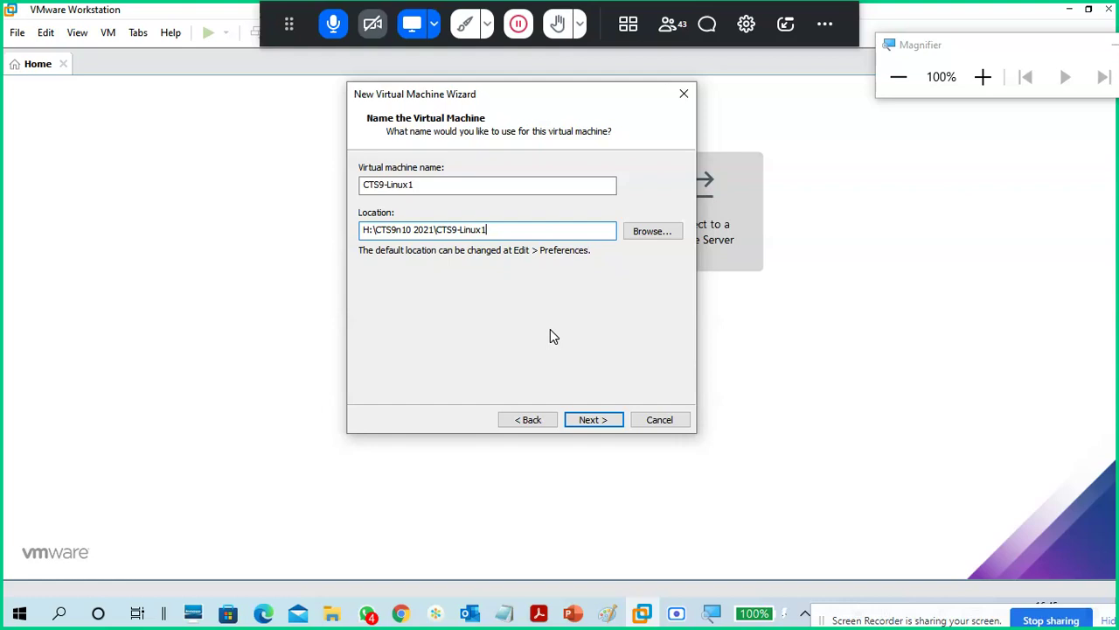
left_click(590, 421)
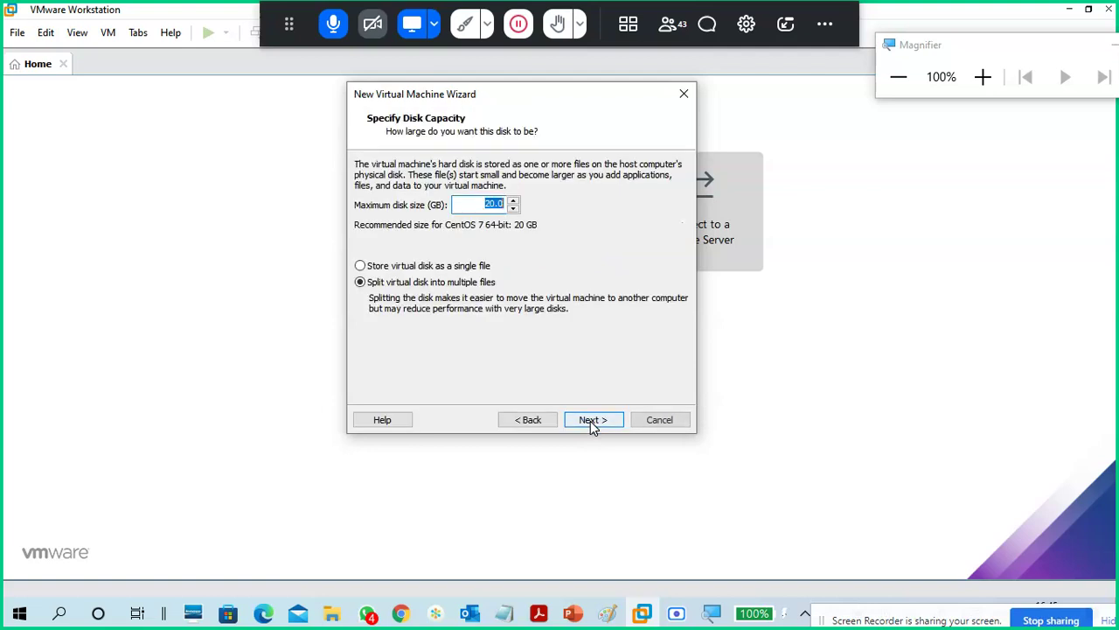
left_click(530, 420)
left_click(592, 420)
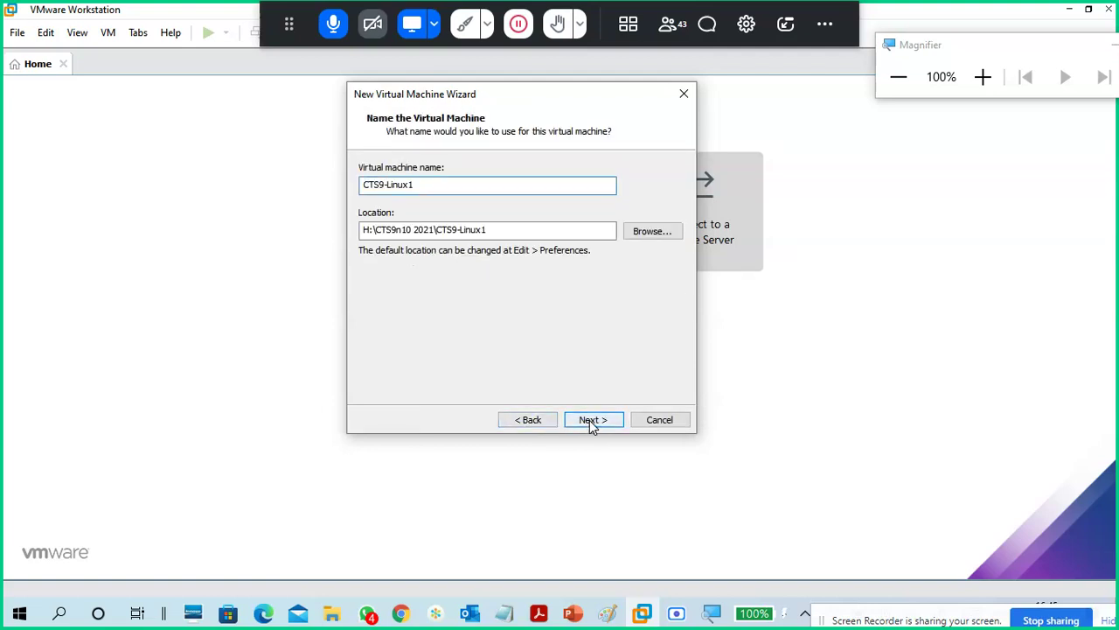
Set the maximum disk size to 200 GB and store the virtual disk as a single file.
left_click(477, 202)
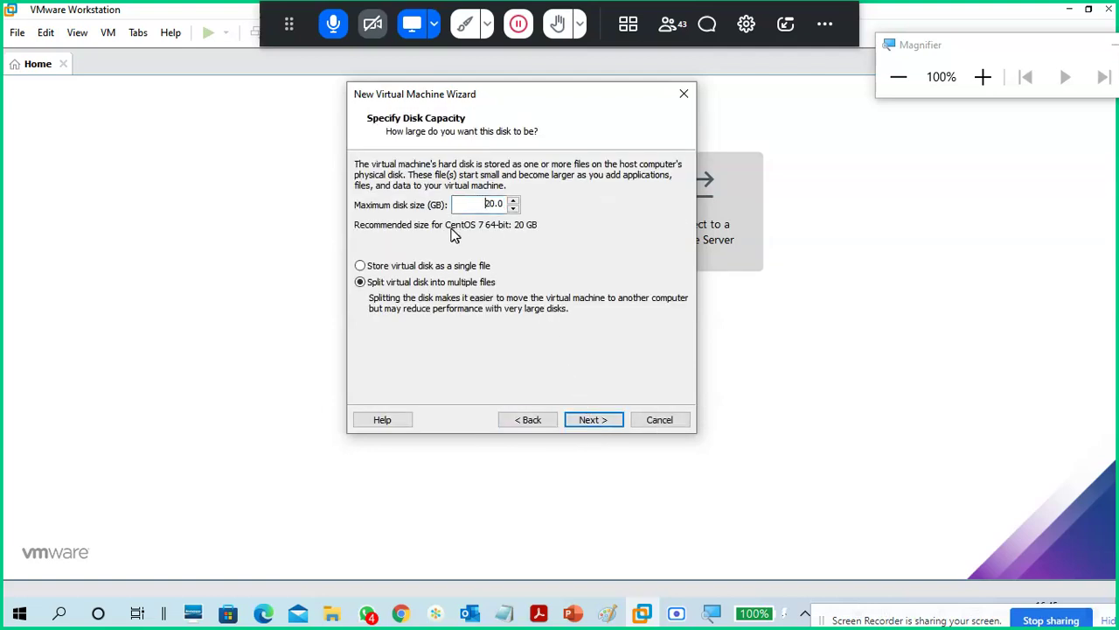
left_click_drag(476, 208, 504, 218)
left_click(490, 202)
Close Magnifier and accept the disk capacity settings to reach the virtual machine summary.
left_click_drag(955, 61, 821, 107)
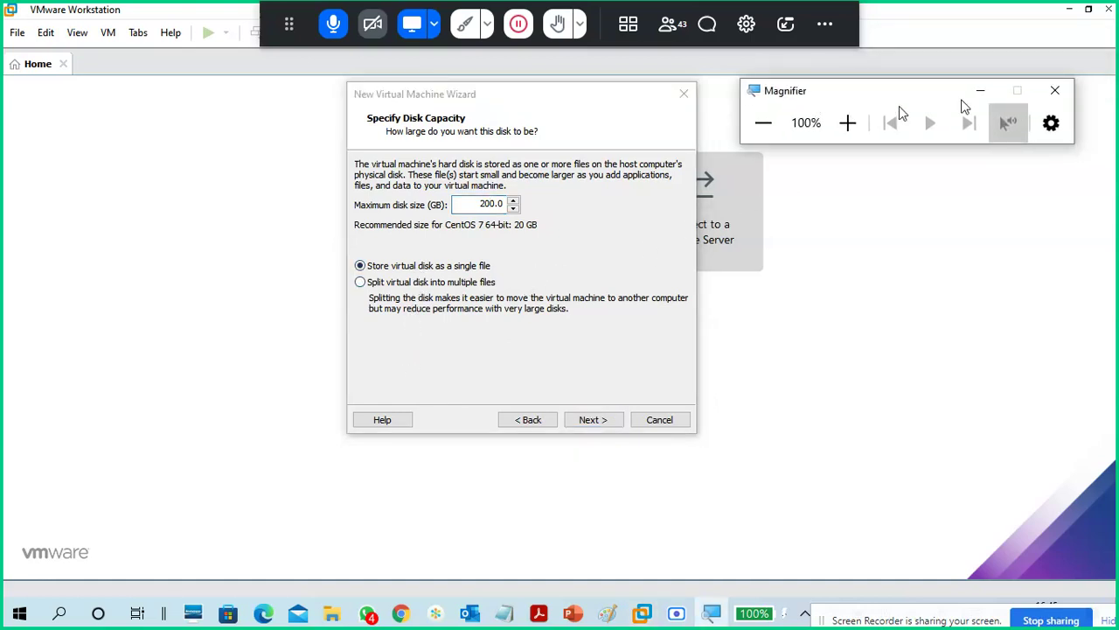
left_click(1054, 90)
left_click(488, 203)
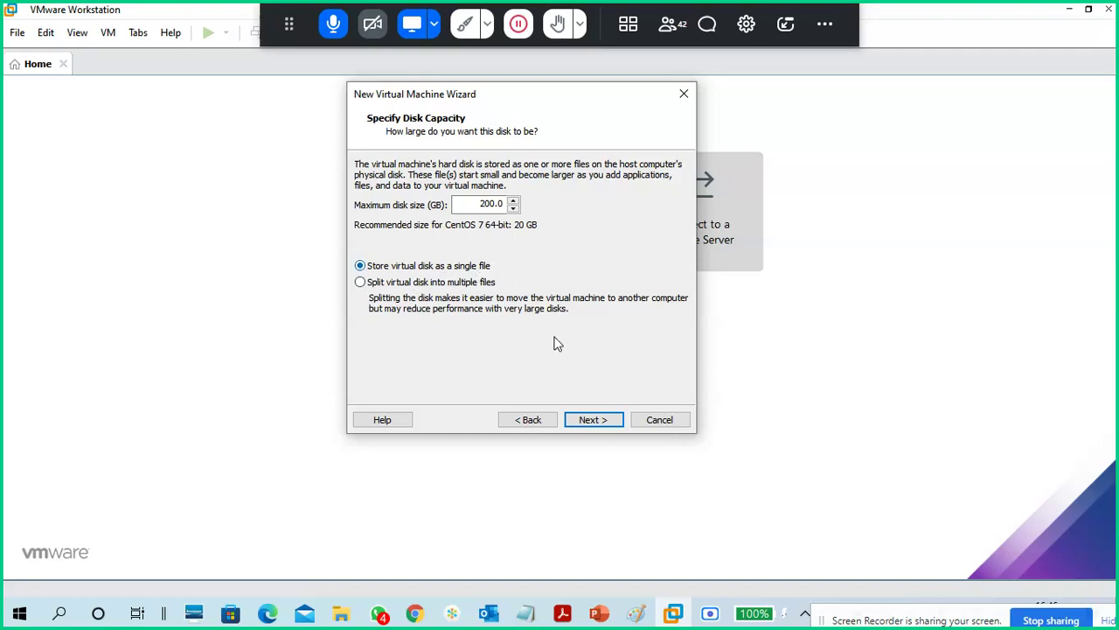
left_click(609, 418)
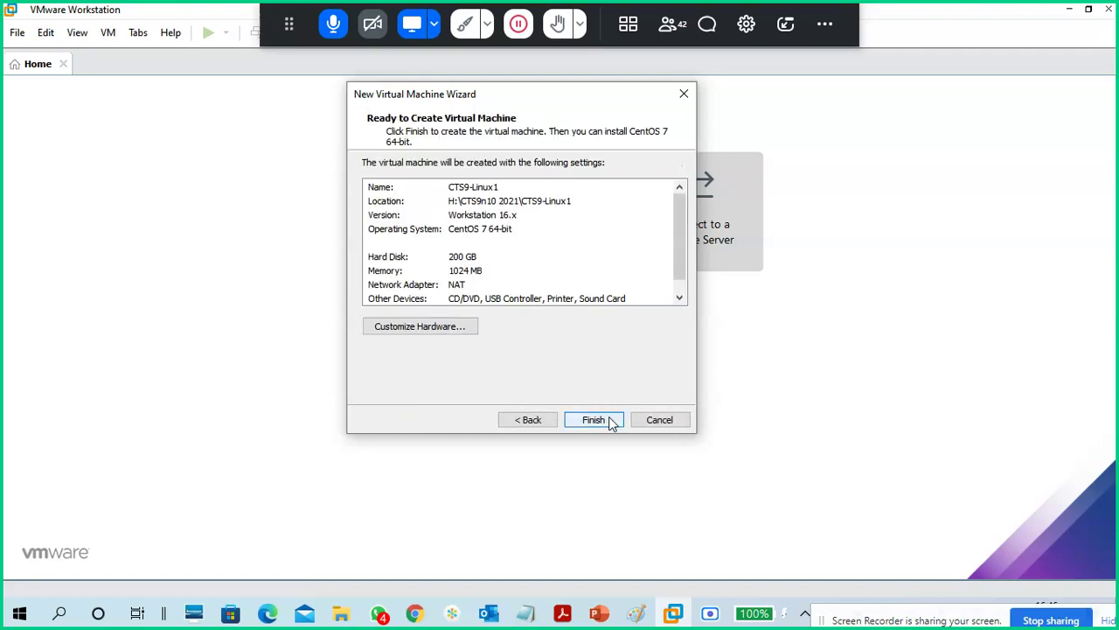
Open the hardware customization and enable Virtualize Intel VT-x/EPT or AMD-V/RVI for the processors.
left_click(461, 334)
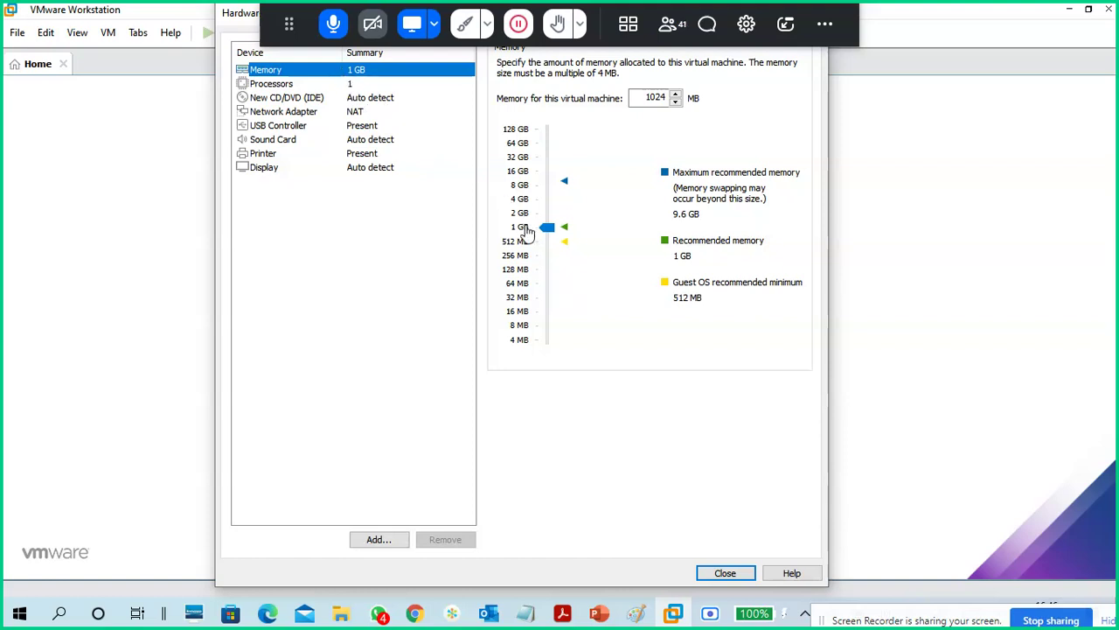
left_click(280, 85)
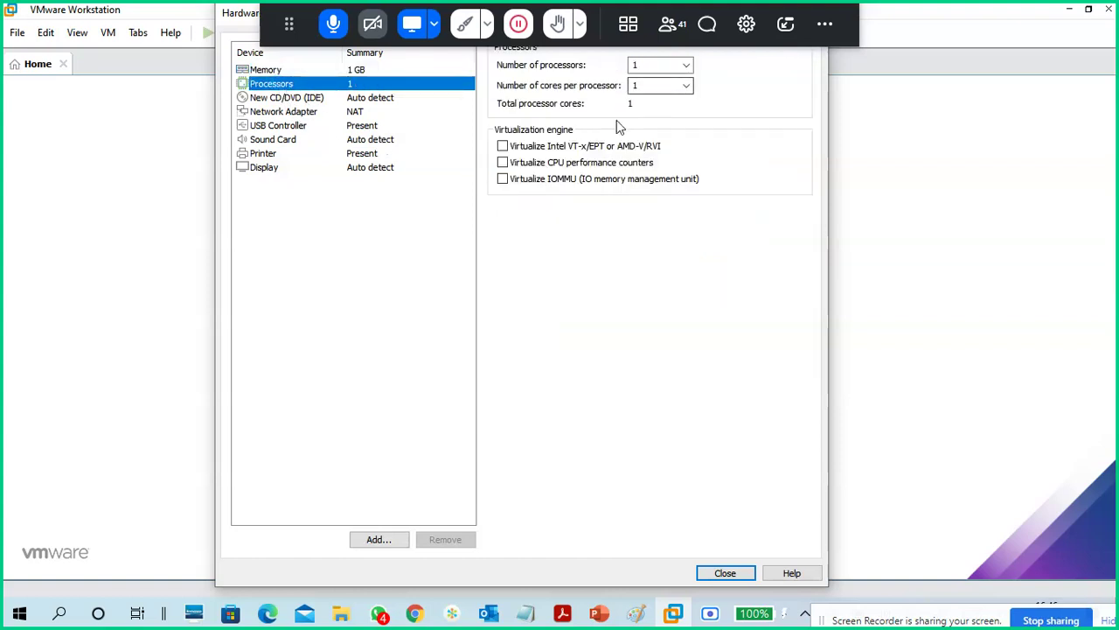
left_click_drag(289, 9, 894, 75)
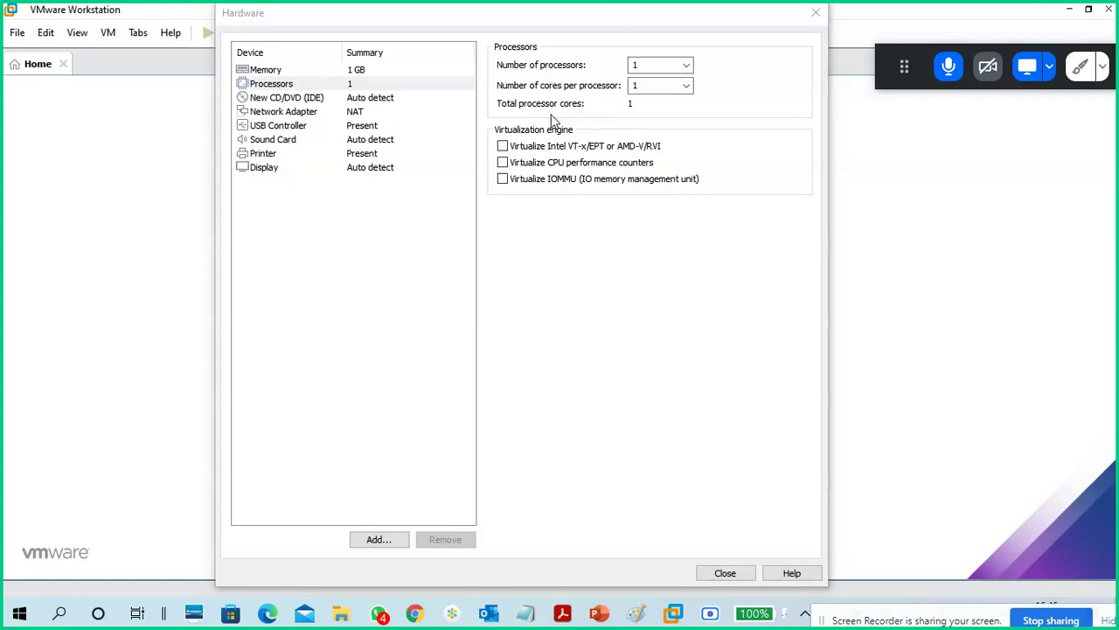
left_click(503, 147)
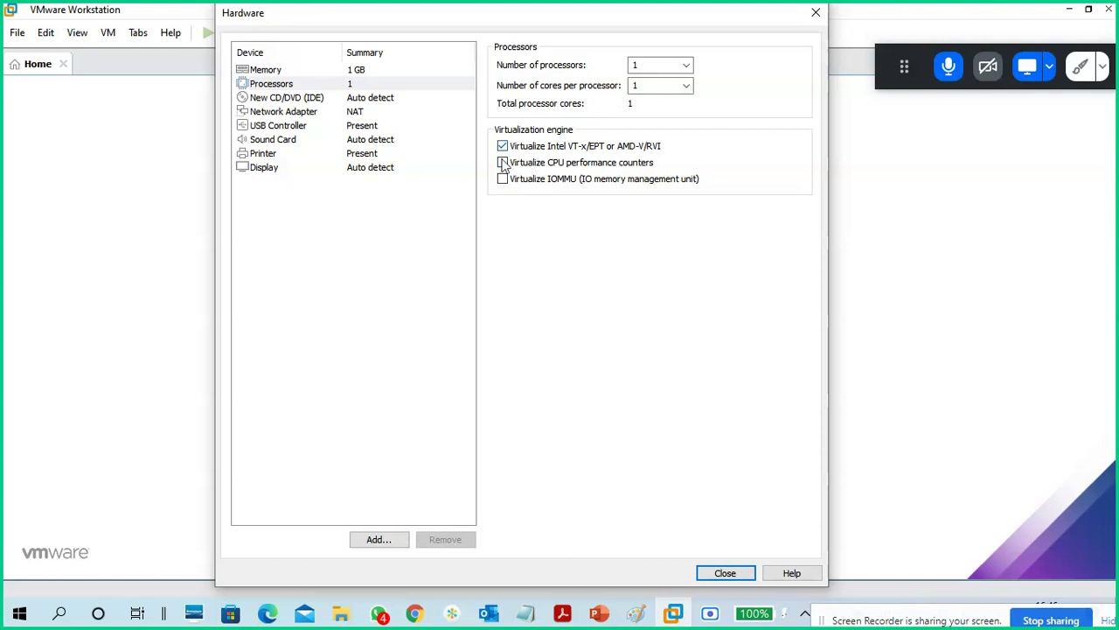
Set the New CD/DVD (IDE) drive to use an ISO image file and start browsing for the image.
left_click(316, 101)
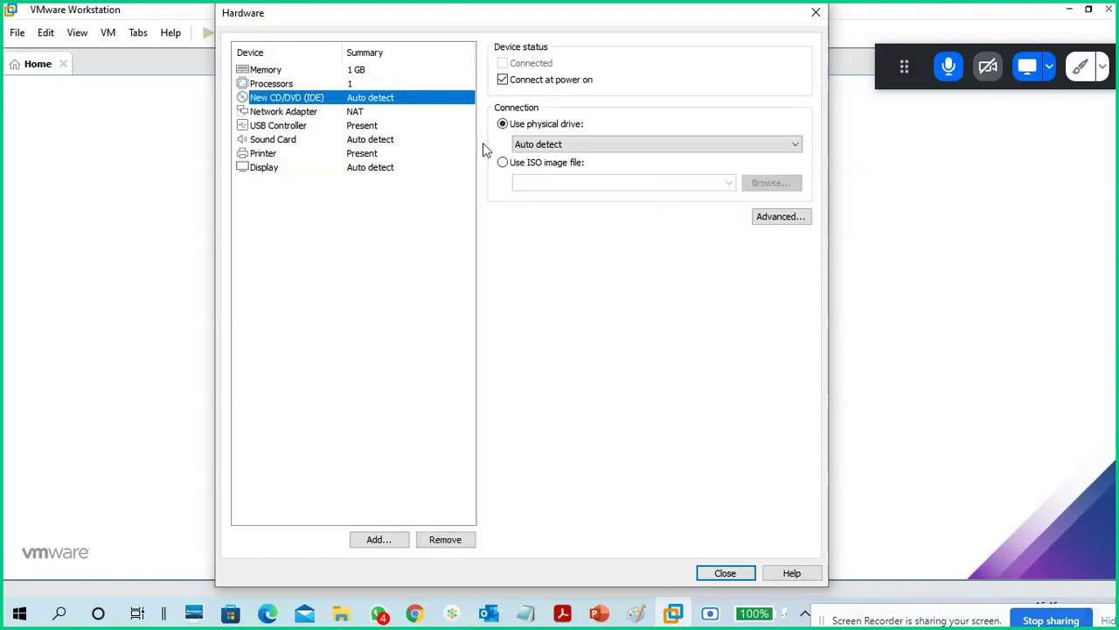
left_click(504, 164)
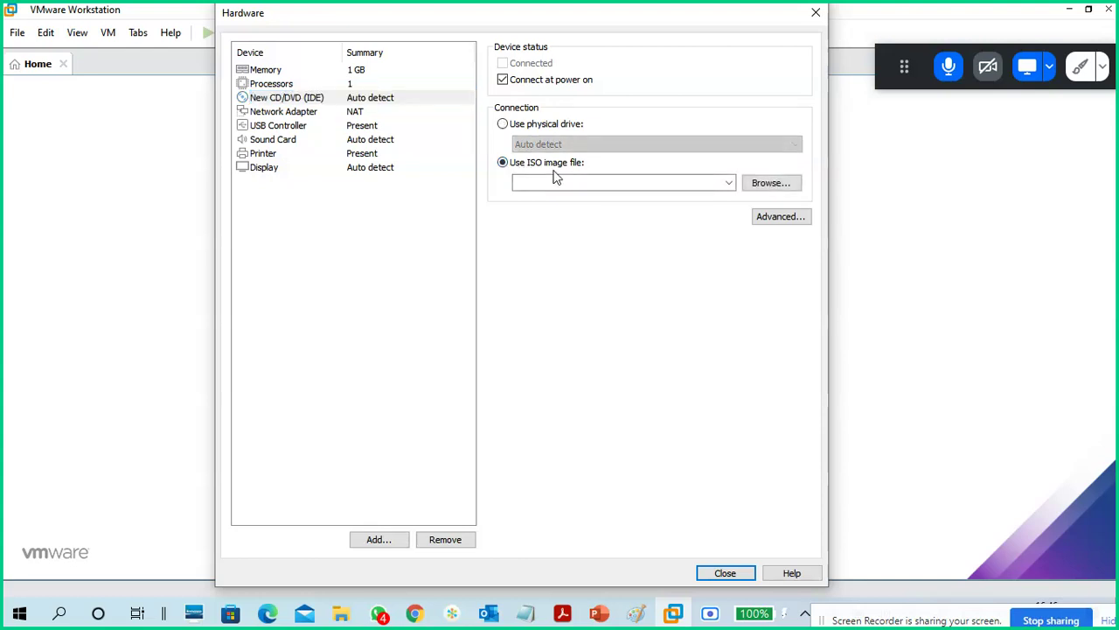
left_click(765, 188)
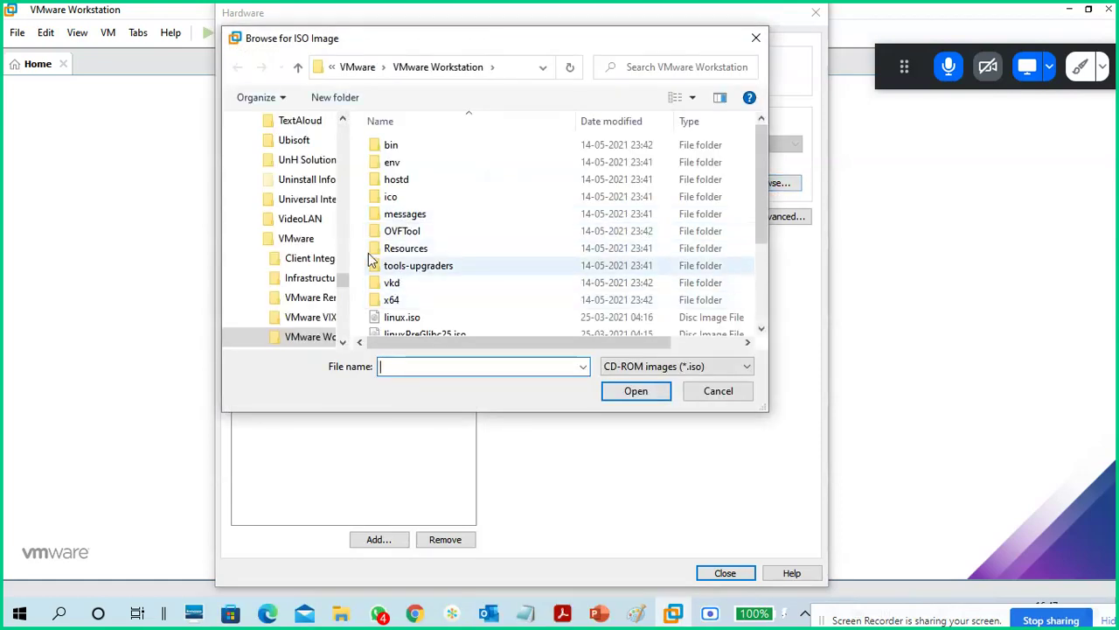
Look in the Downloads folder of This PC for the installation ISO image.
left_click(249, 245)
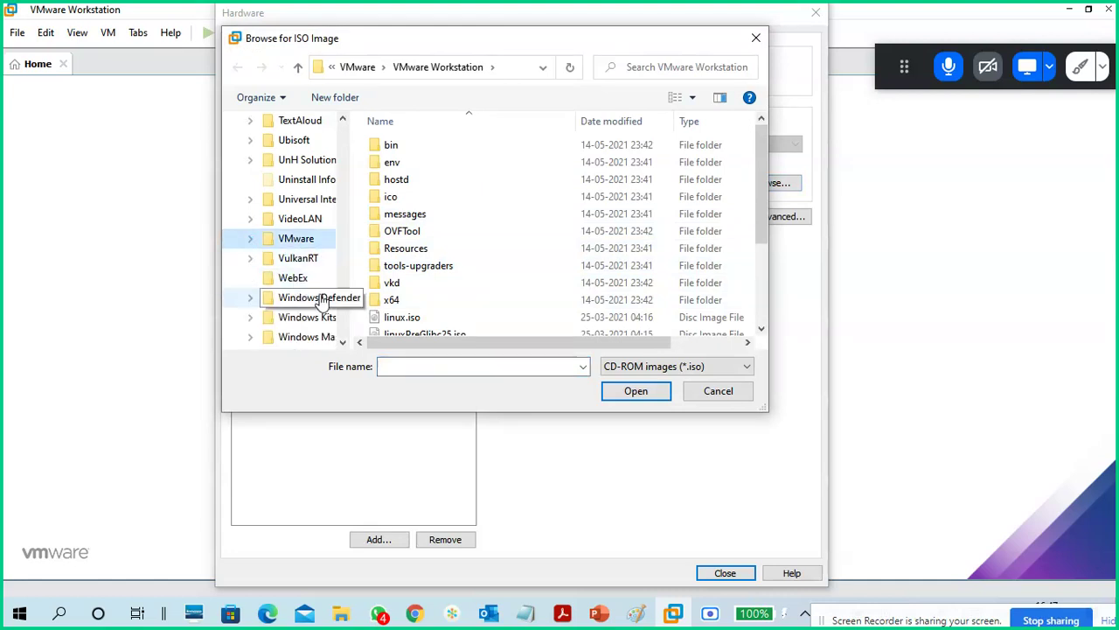
left_click_drag(342, 297, 359, 149)
scroll(240, 324, "down", 2)
left_click(236, 258)
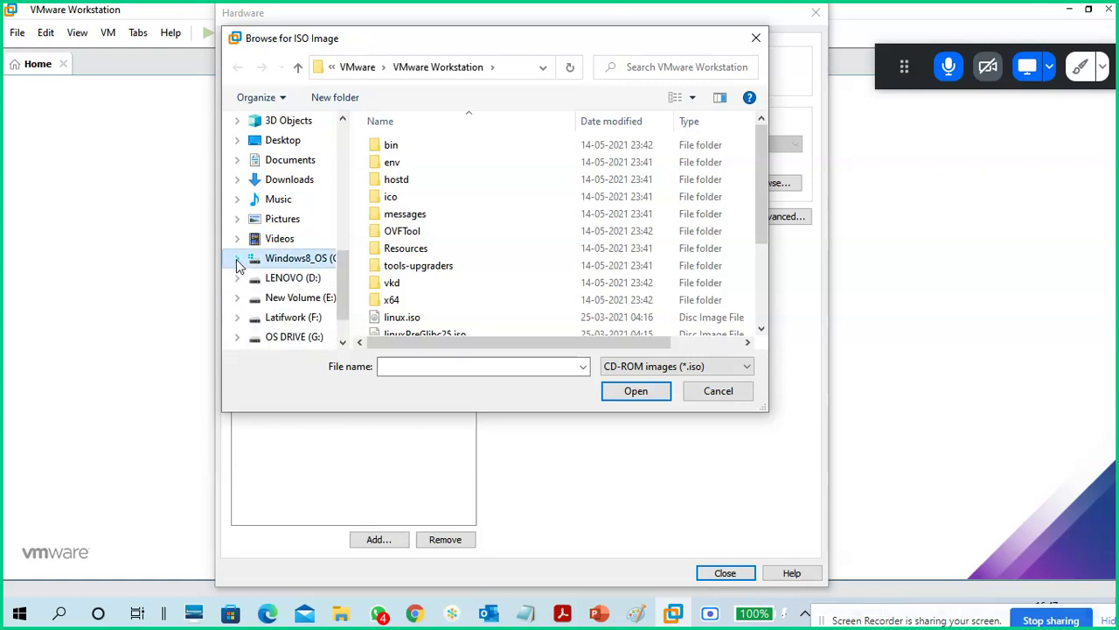
mouse_move(342, 268)
left_mouse_down()
mouse_move(343, 213)
mouse_move(347, 248)
left_mouse_up()
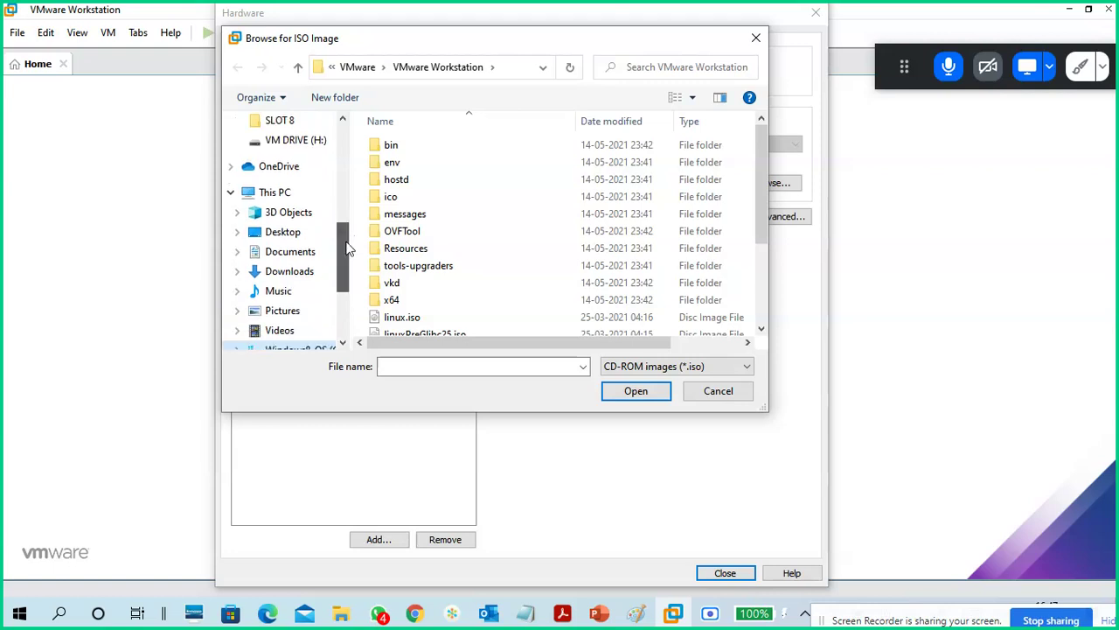
left_click(292, 273)
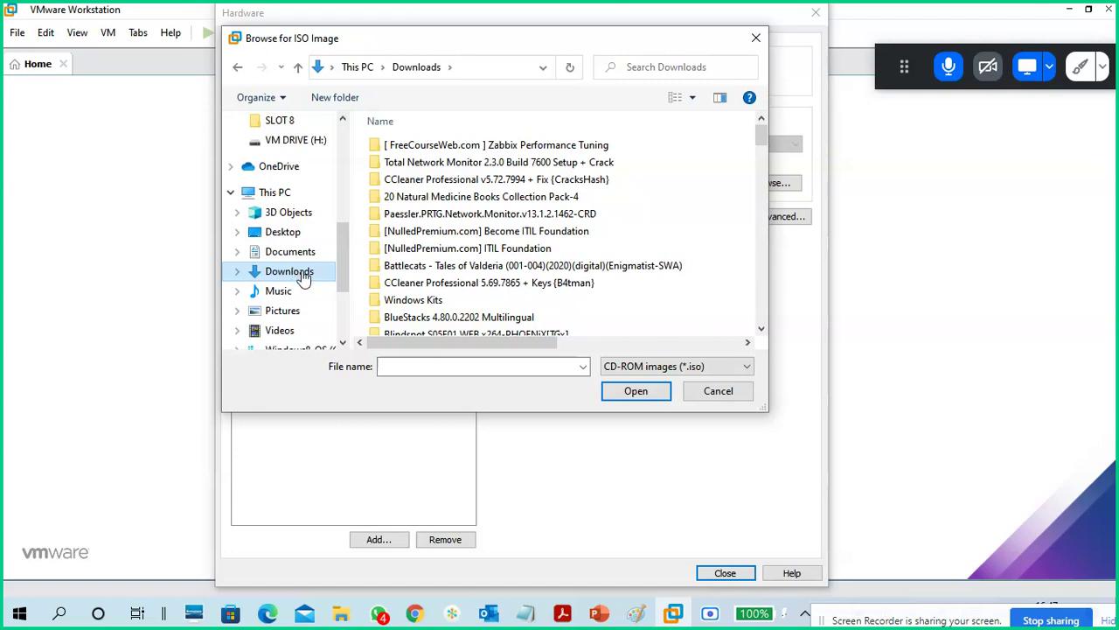
scroll(303, 274, "down", 5)
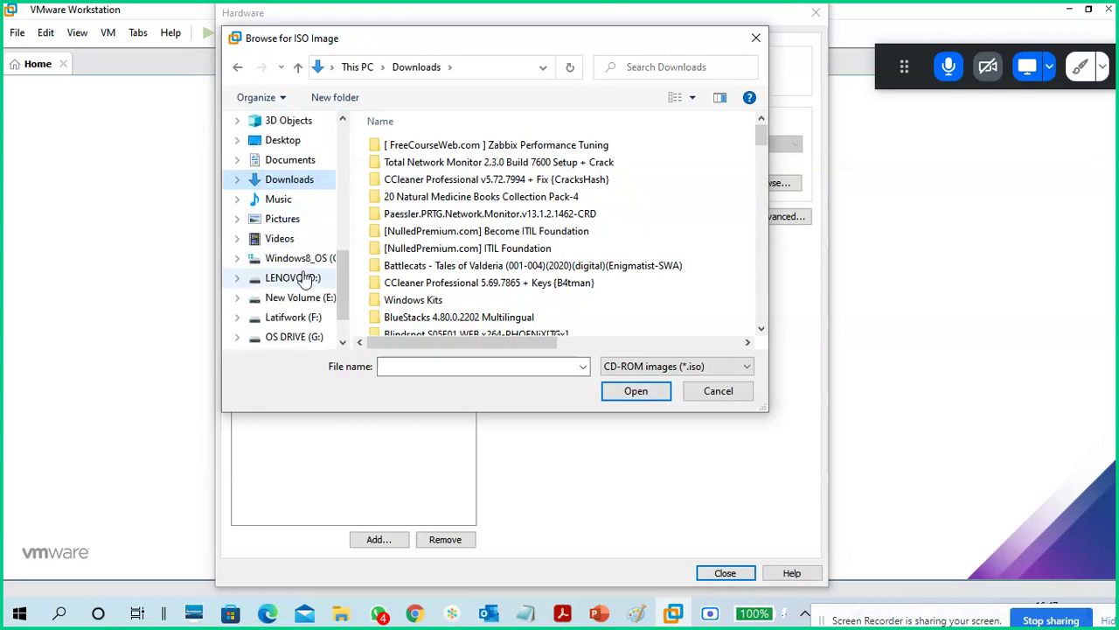
scroll(305, 286, "down", 1)
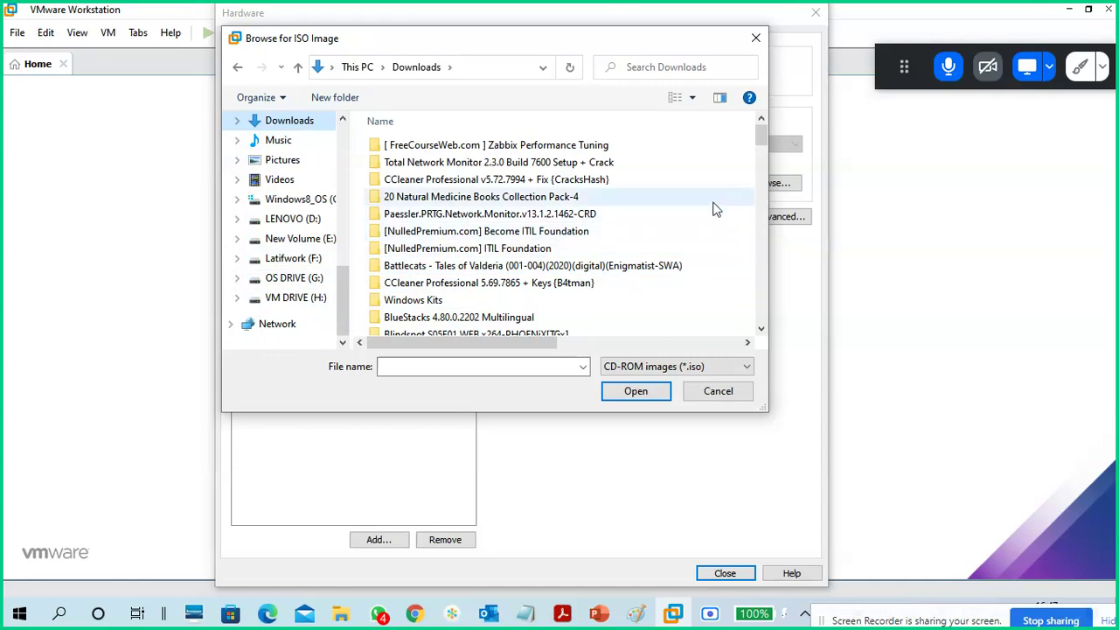
Look for the ISO image on VM DRIVE (H:), inside the CTS9n10 2021 and CTS3 2021 folders.
left_click(307, 297)
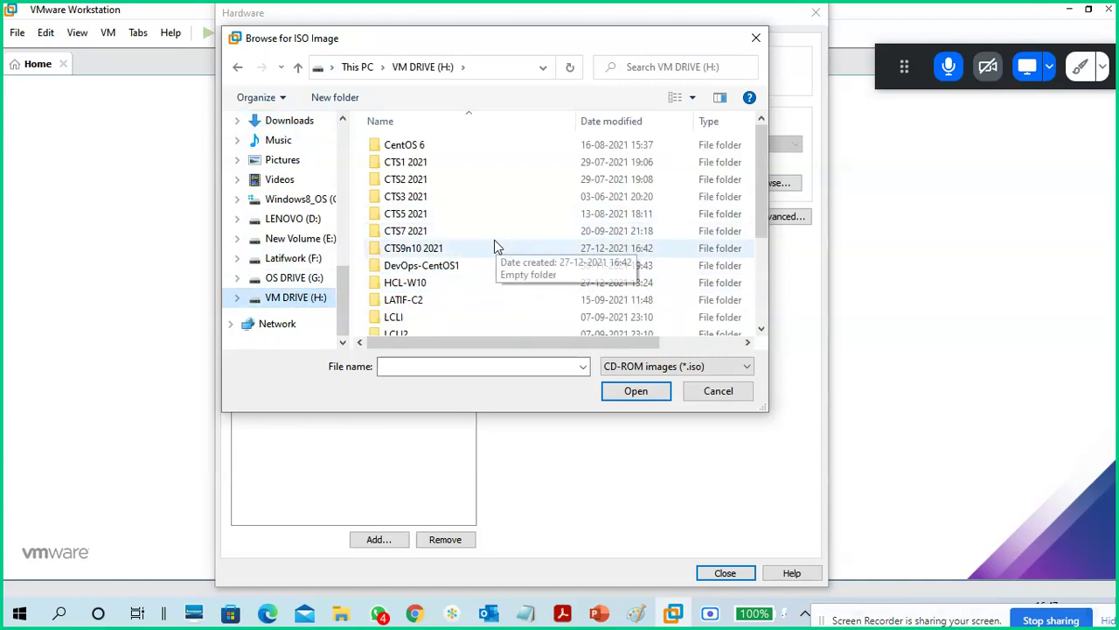
left_click(487, 249)
double_click(488, 249)
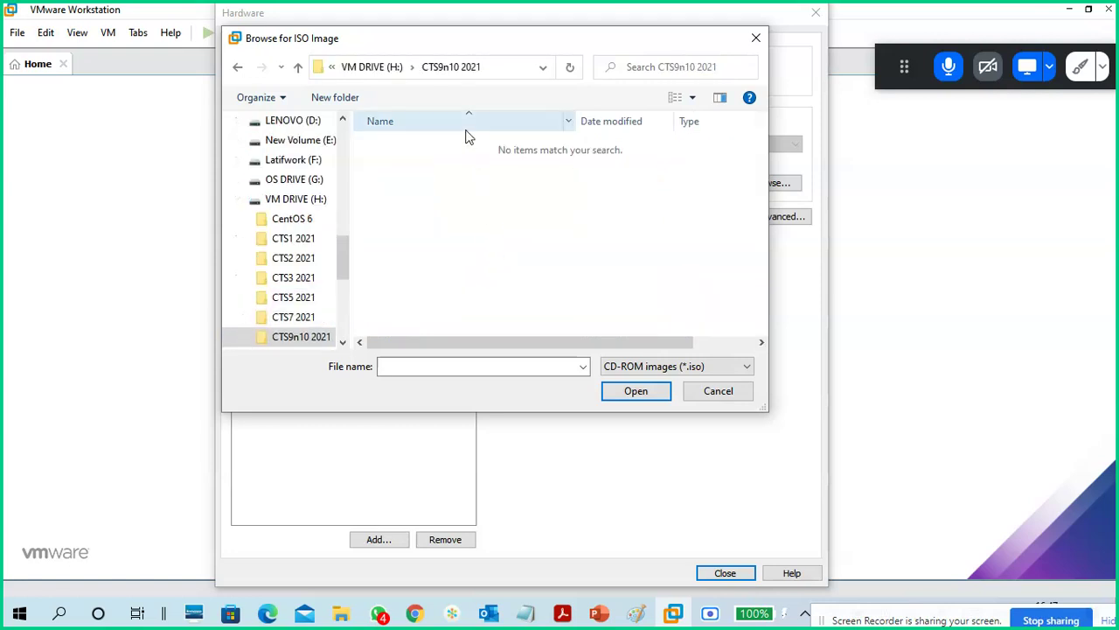
left_click(378, 70)
double_click(428, 201)
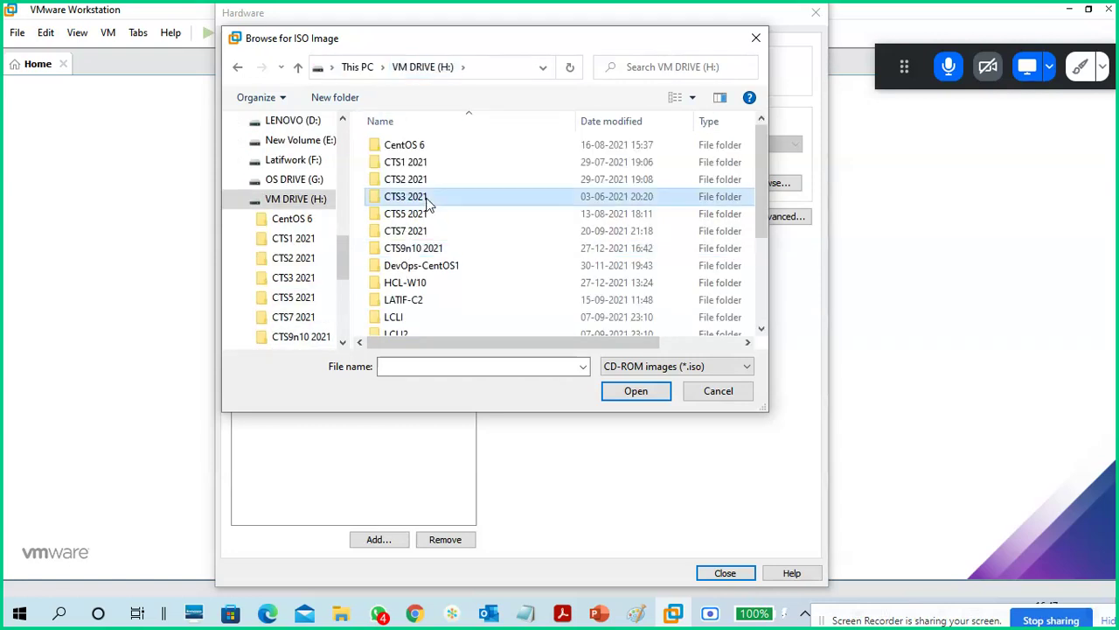
double_click(453, 168)
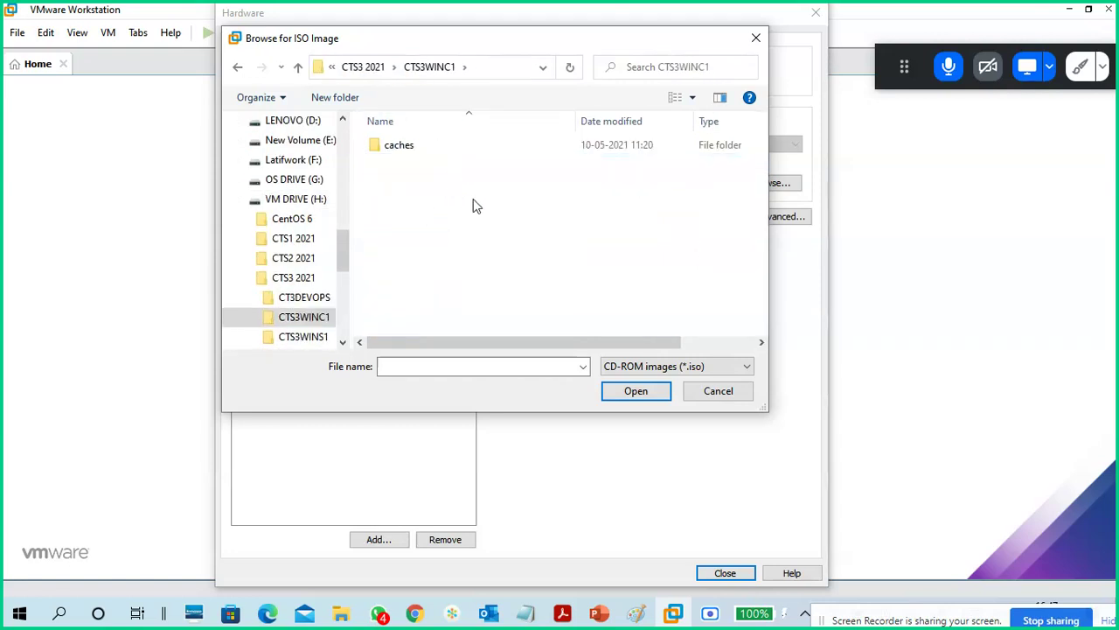
left_click(366, 70)
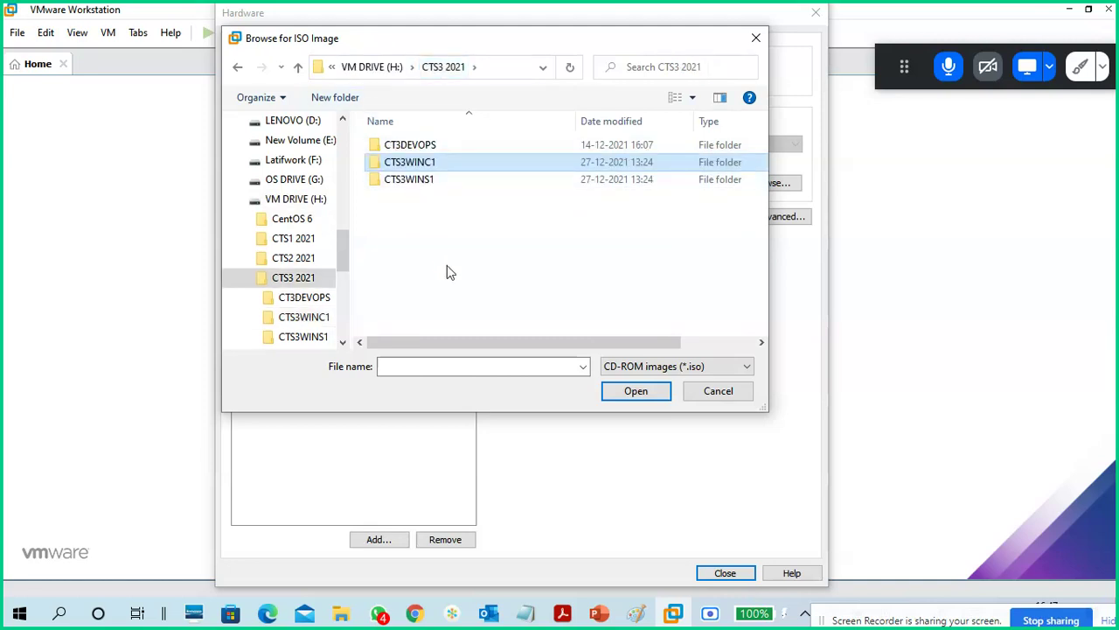
left_click(245, 280)
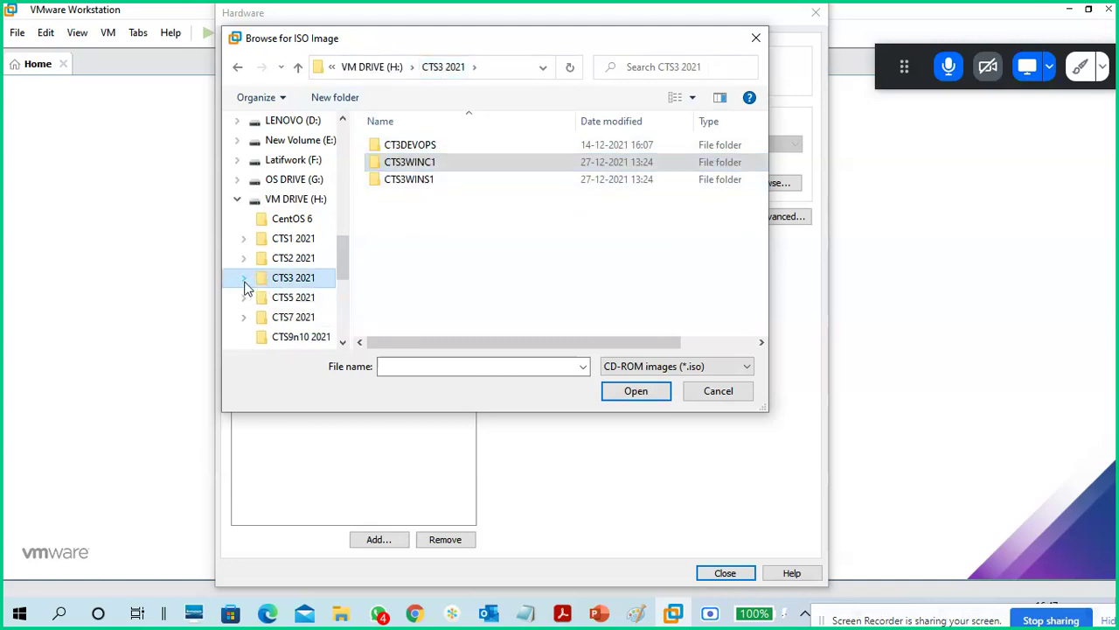
left_click(237, 200)
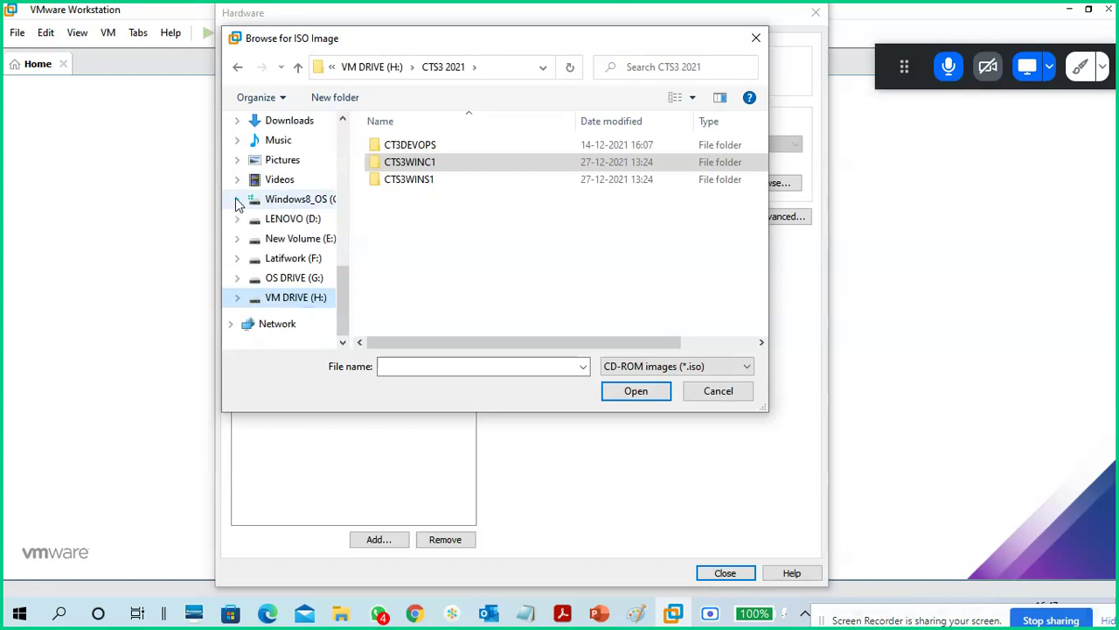
Open the OSFOLDER folder on OS DRIVE (G:) in the ISO image browser.
left_click(306, 279)
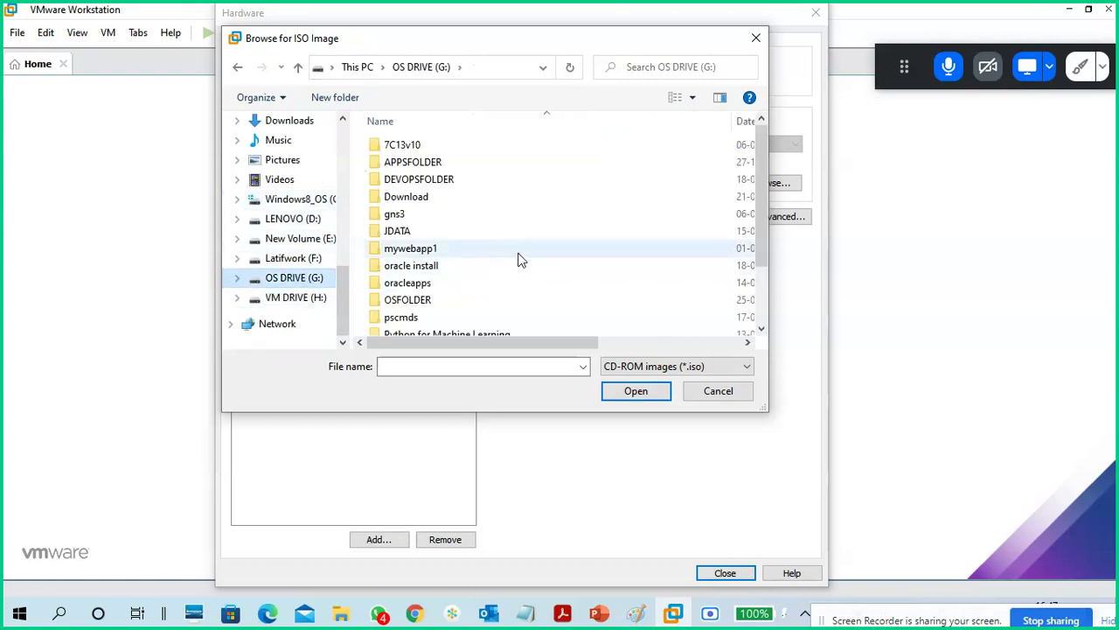
mouse_move(520, 258)
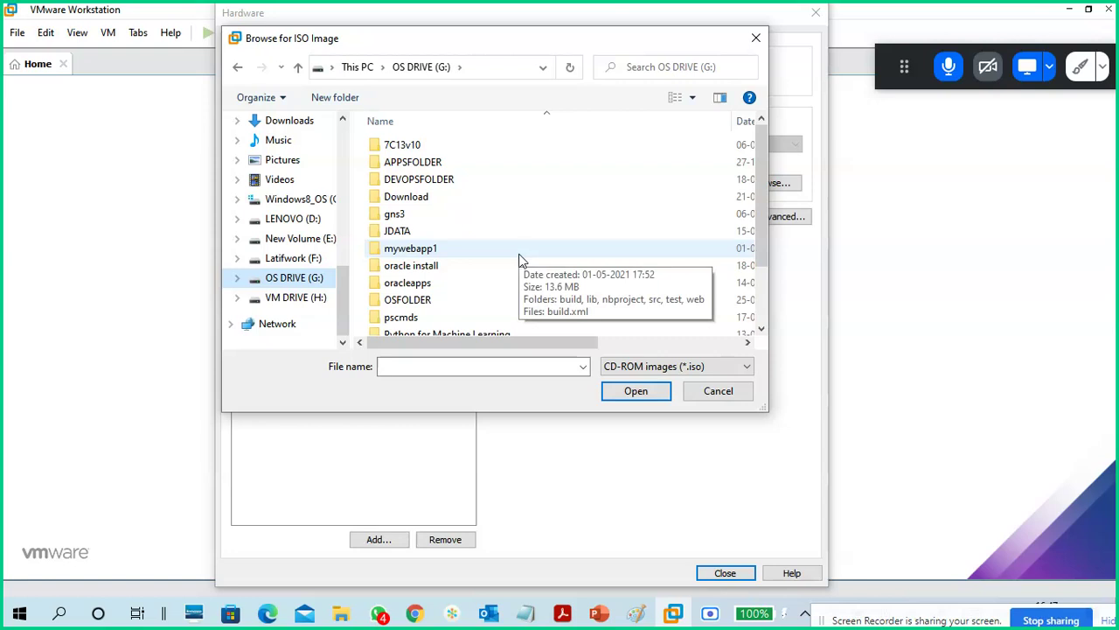
left_click(503, 301)
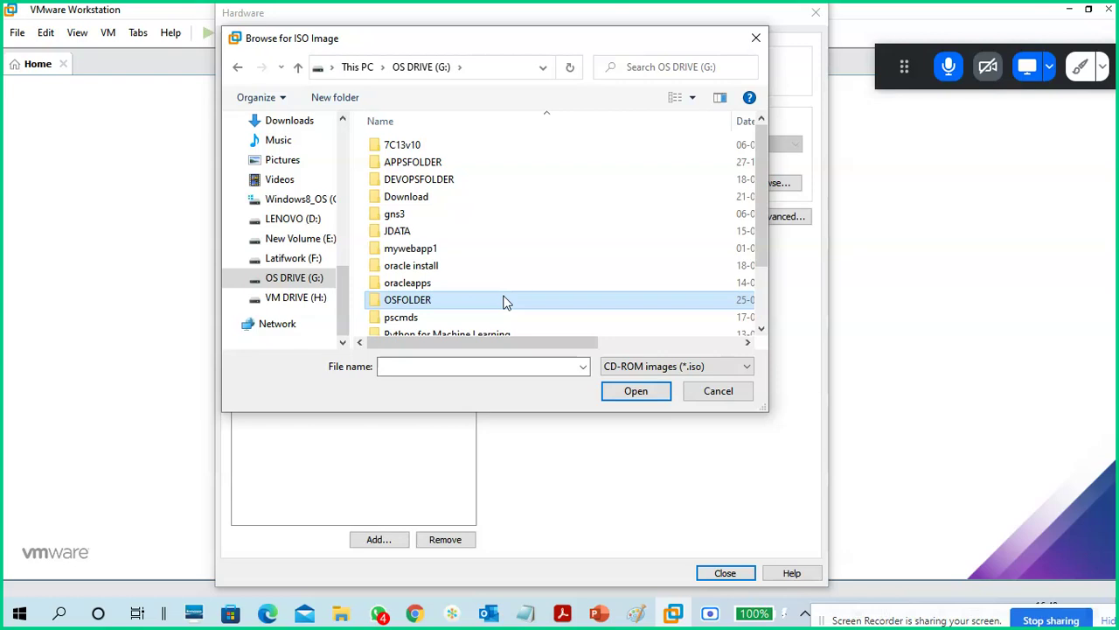
double_click(502, 301)
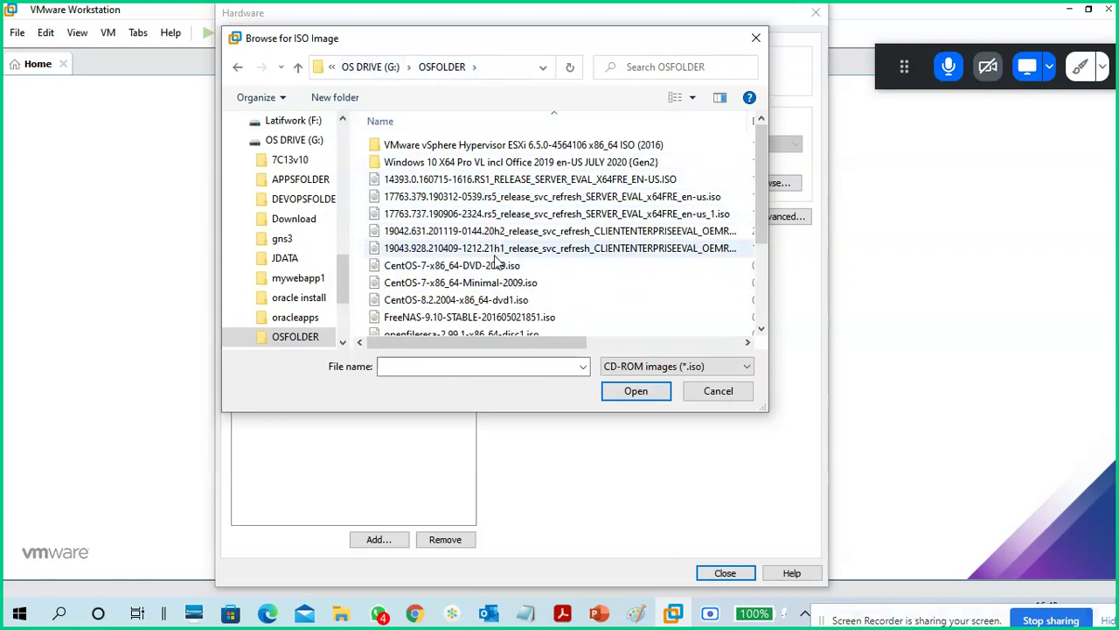
Compare the ISO file sizes and attach CentOS-7-x86_64-Minimal-2009.iso to the CD/DVD drive.
left_click(491, 283)
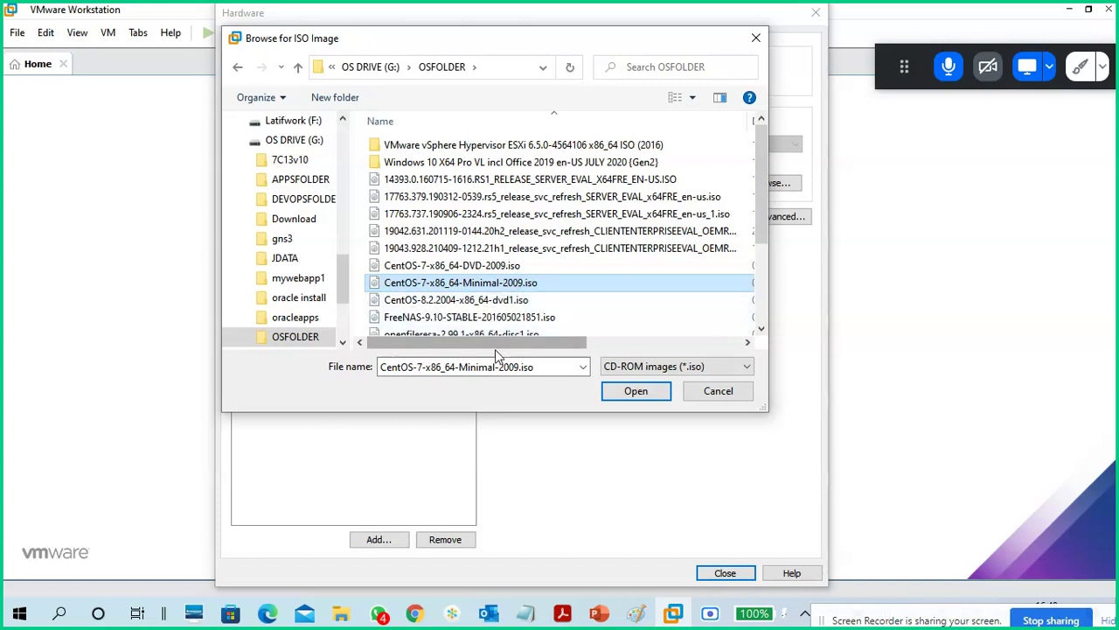
left_click_drag(497, 344, 656, 346)
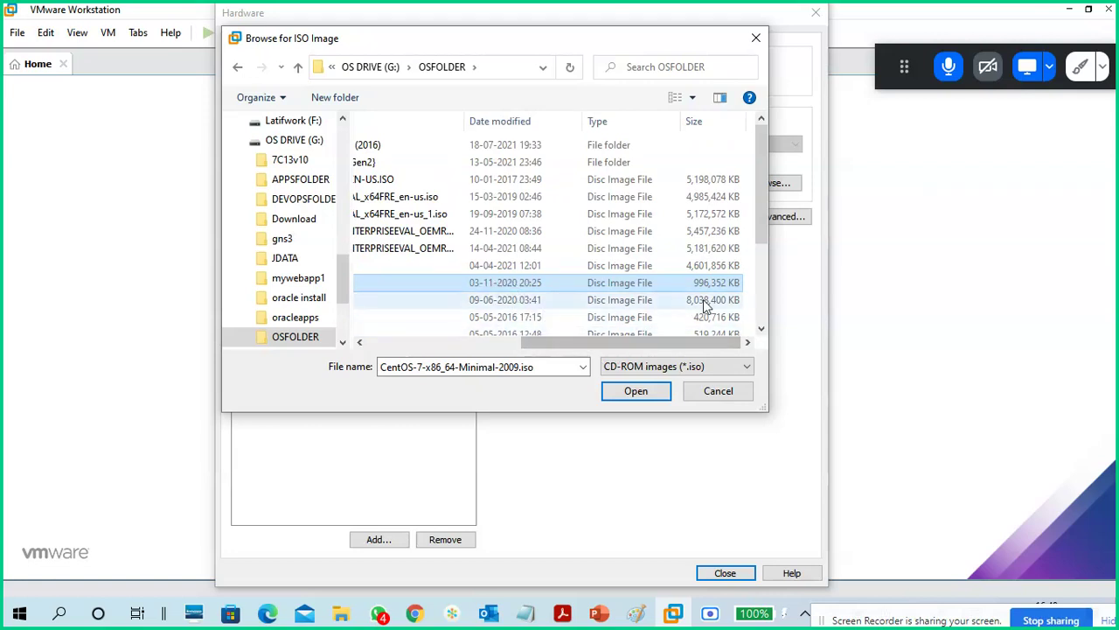
left_click_drag(622, 339, 408, 348)
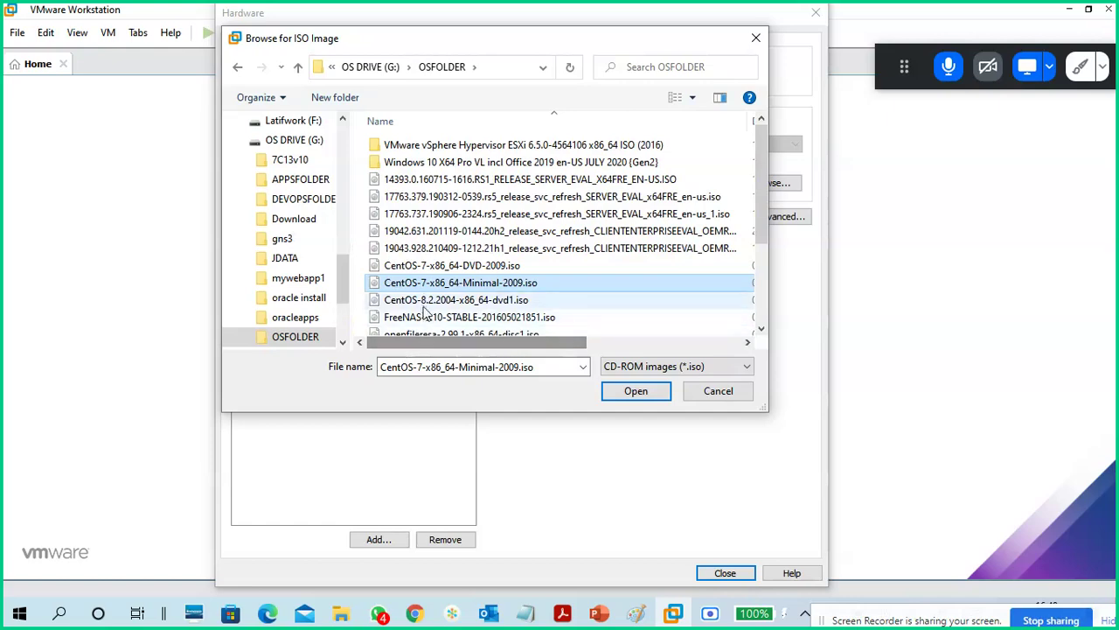
scroll(503, 278, "down", 3)
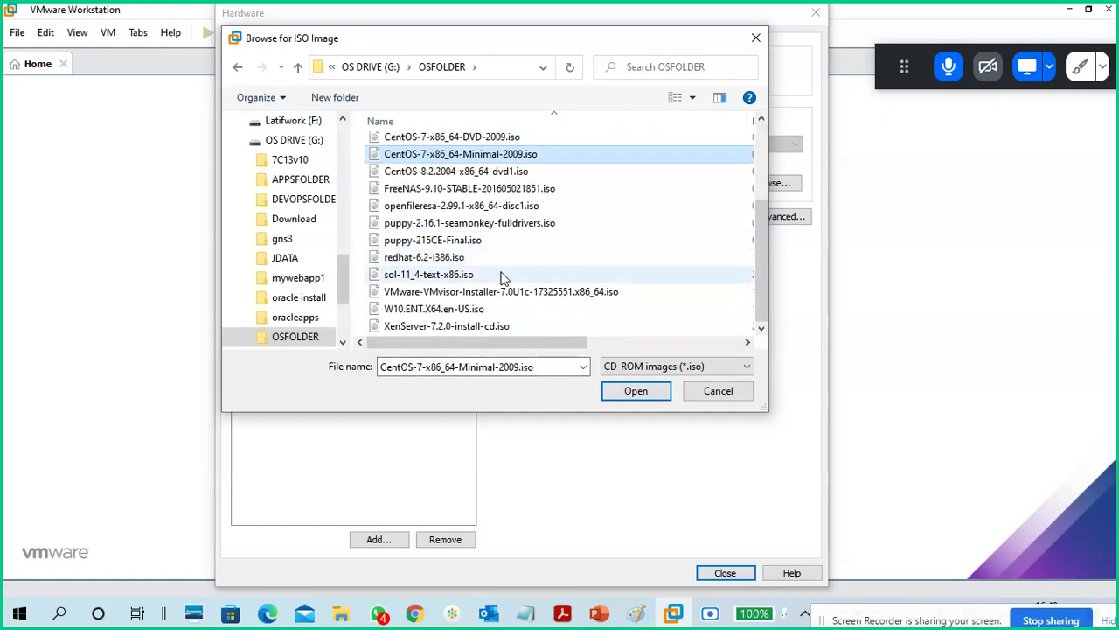
scroll(503, 277, "up", 3)
left_click(496, 271)
left_click(495, 280)
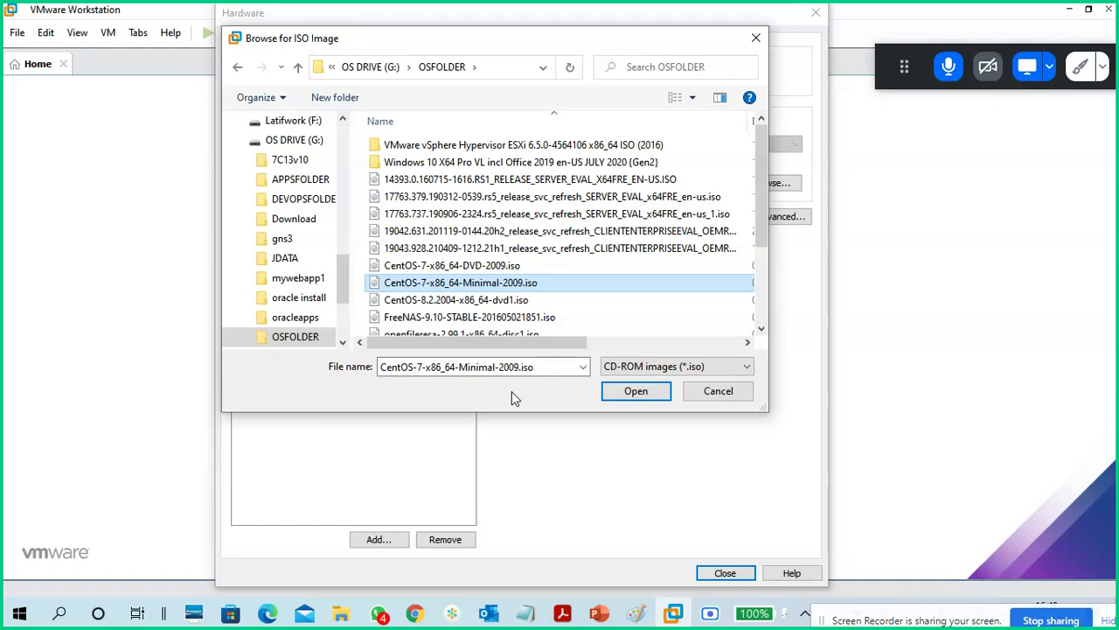
left_click(619, 394)
left_click(651, 182)
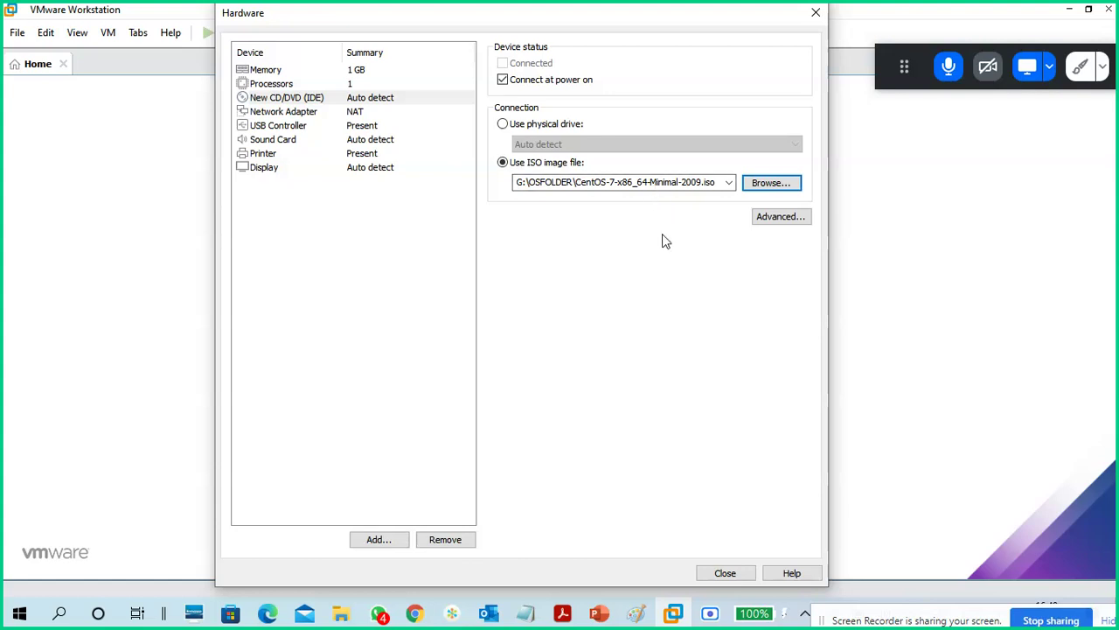
Connect the network adapter to the custom virtual network VMnet0, comparing it with the Bridged option.
left_click(357, 113)
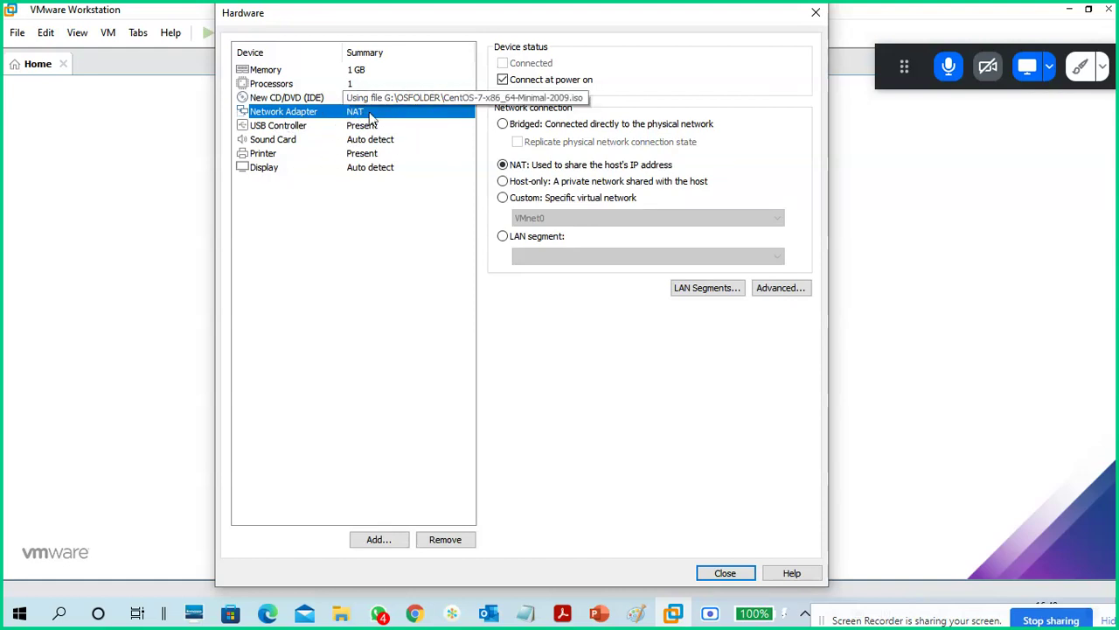
left_click(503, 198)
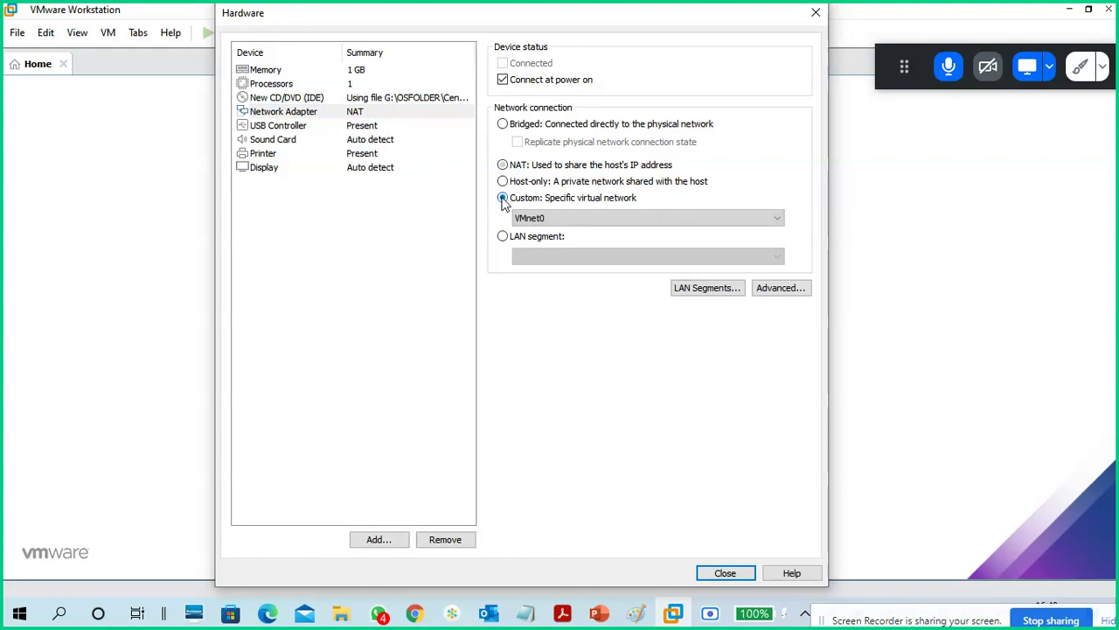
left_click(576, 219)
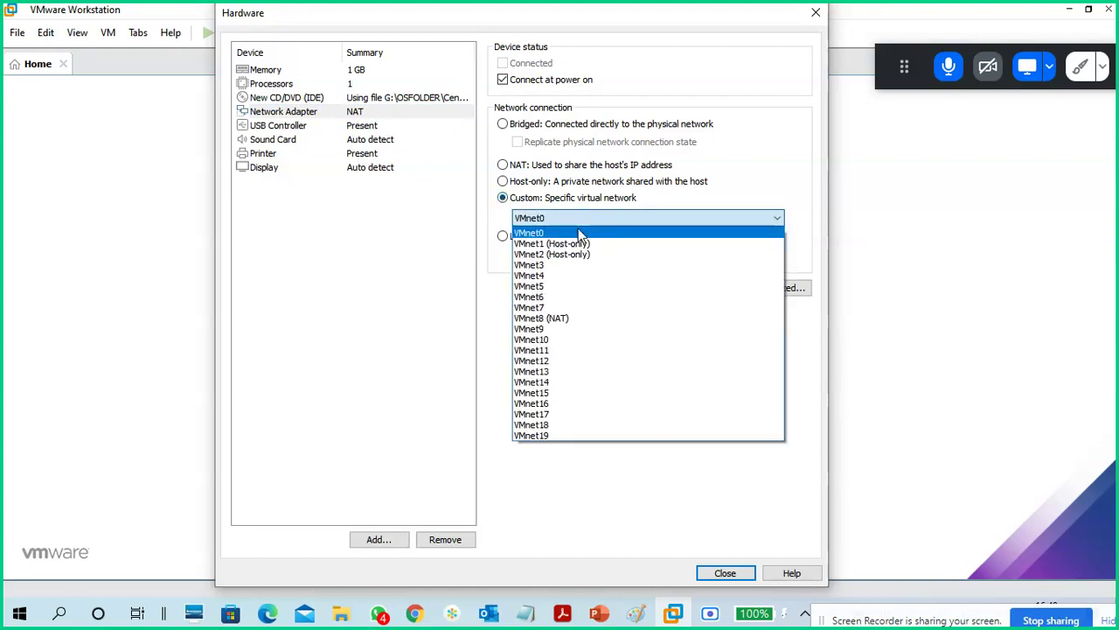
left_click(578, 230)
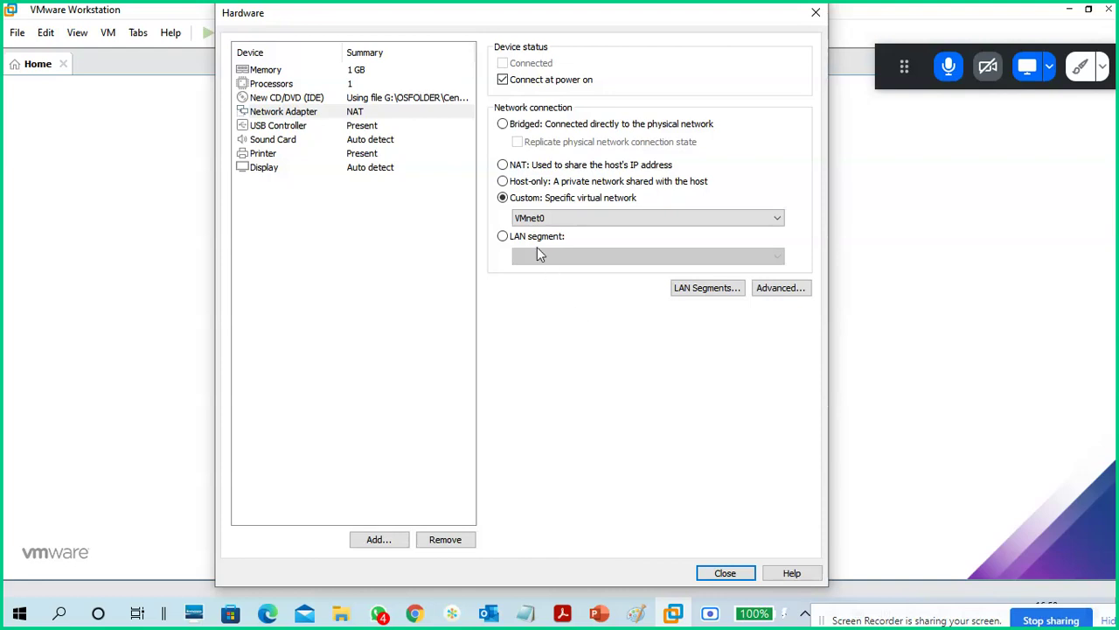
left_click(503, 124)
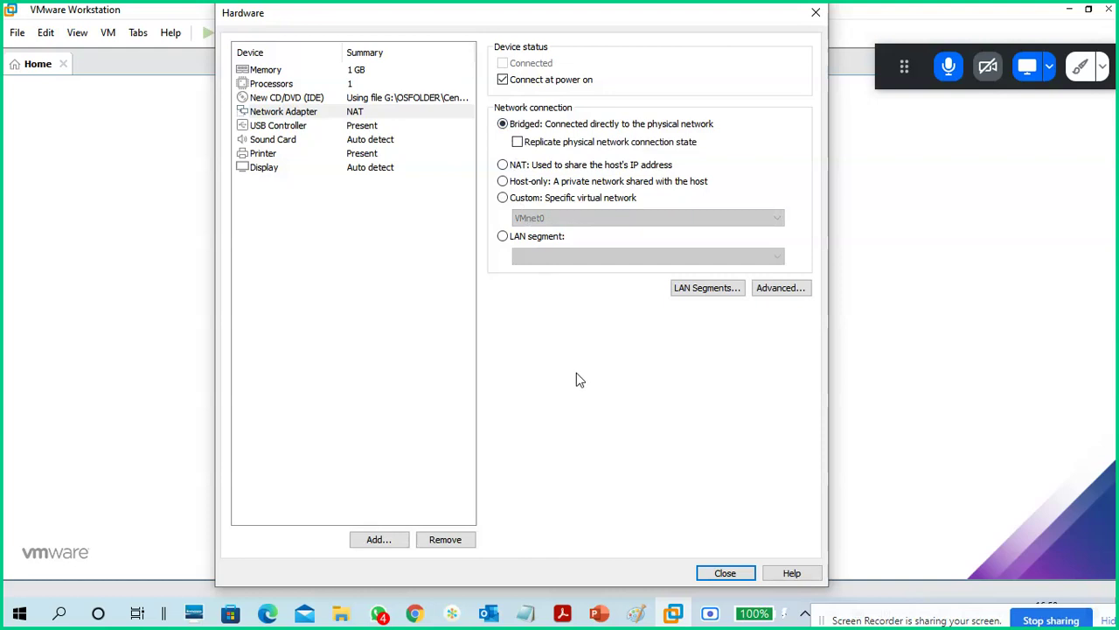
left_click(505, 199)
left_click(505, 124)
left_click(518, 203)
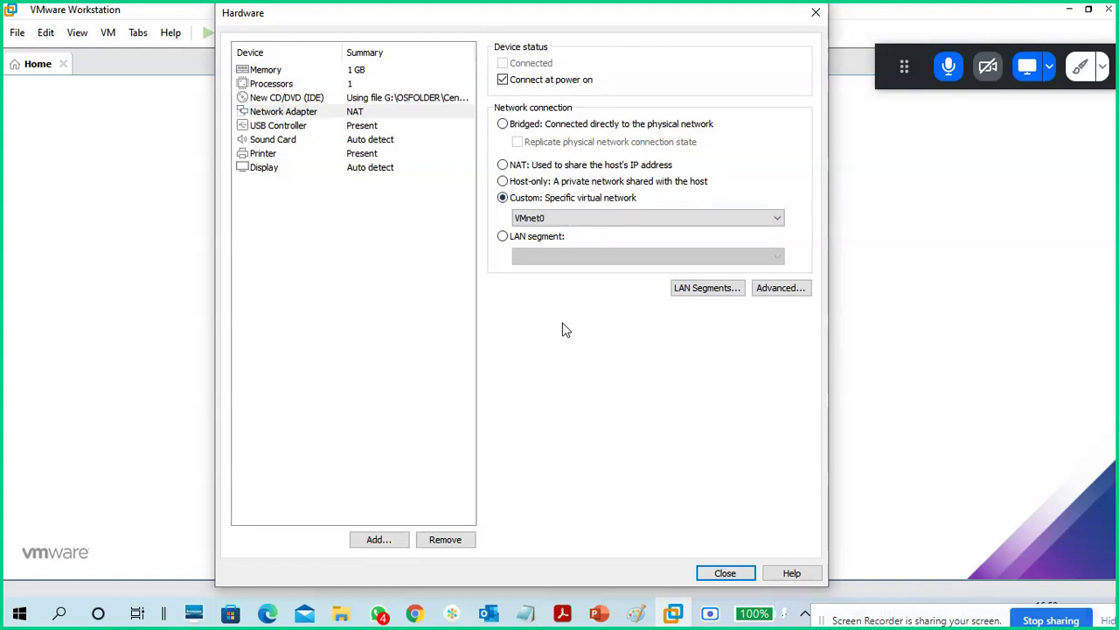
Review the virtual machine's memory allocation and the processor virtualization settings.
left_click(390, 98)
left_click(367, 73)
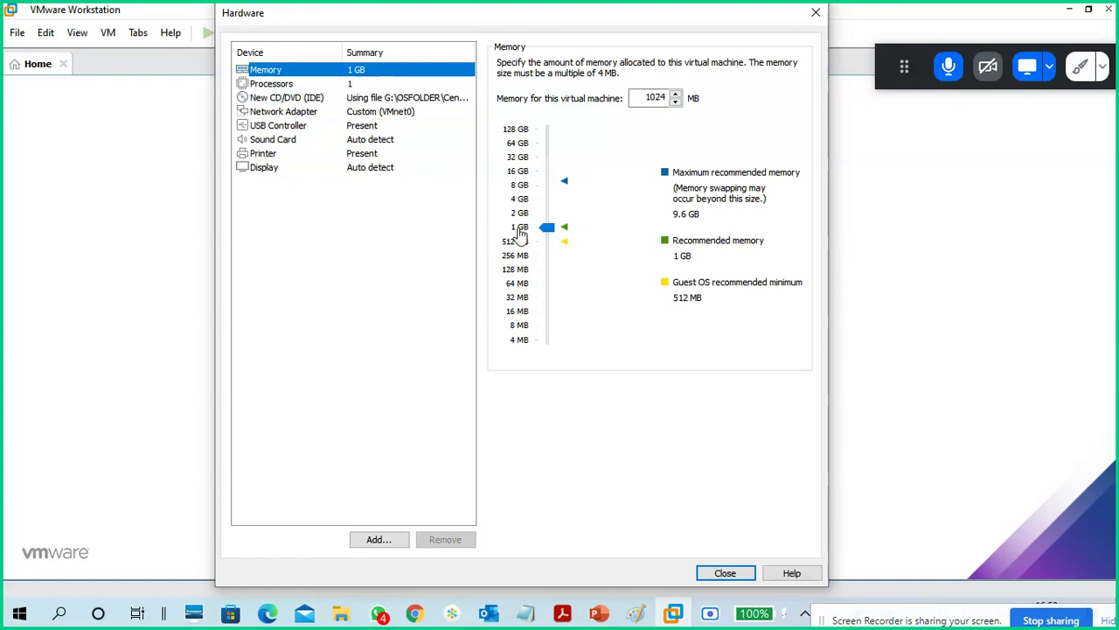
left_click(341, 85)
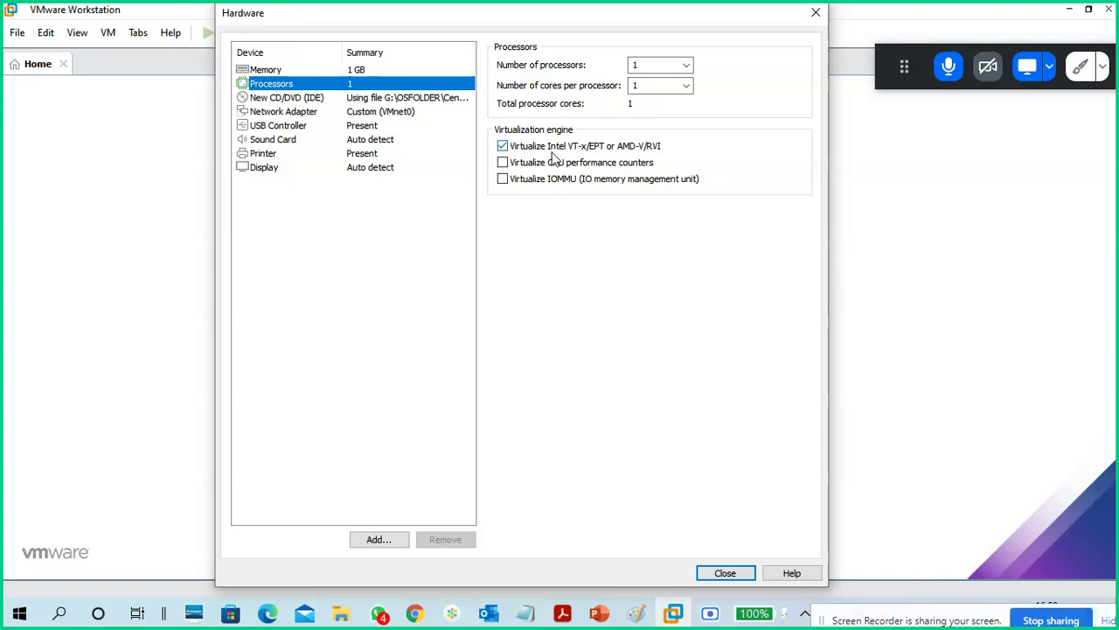
Browse the ISO images for the CD/DVD drive again and select CentOS-7-x86_64-Minimal-2009.iso in OSFOLDER.
left_click(416, 100)
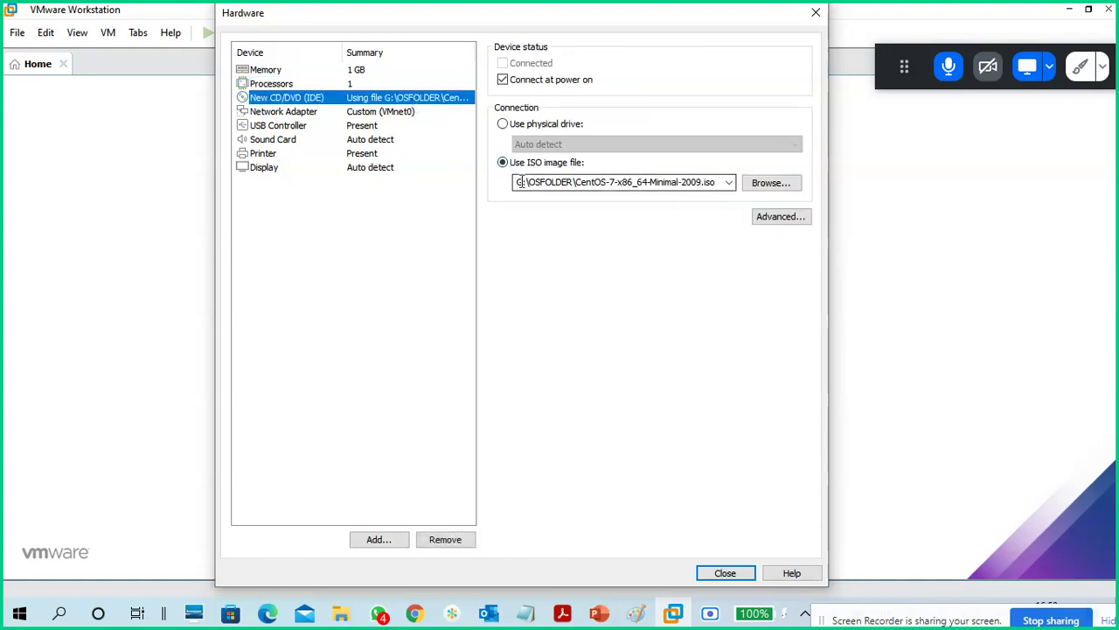
left_click(758, 190)
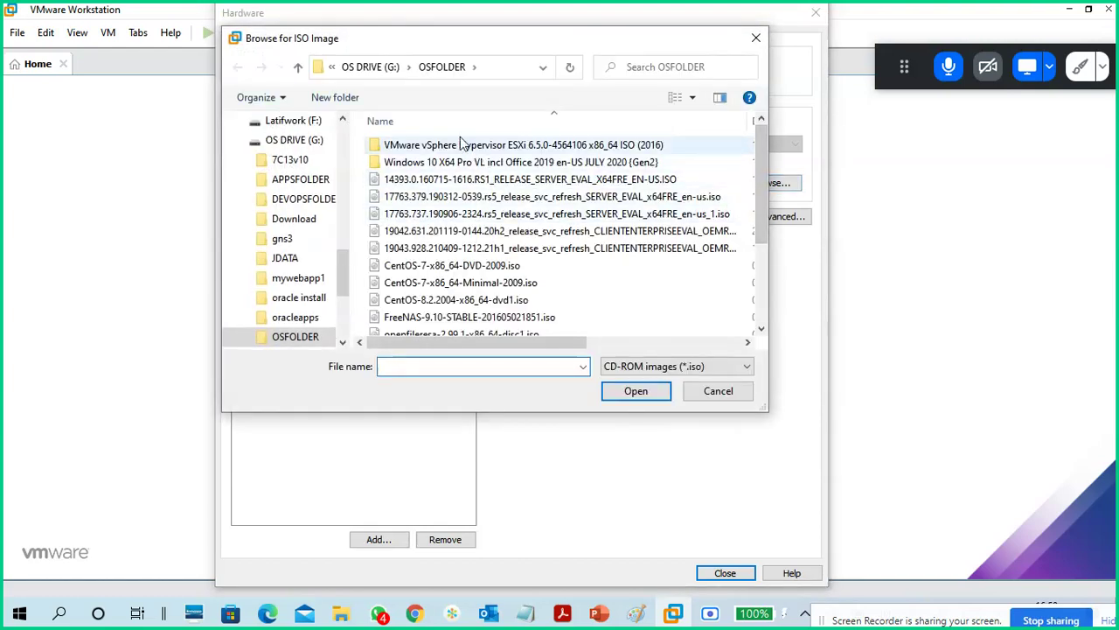
scroll(479, 292, "down", 3)
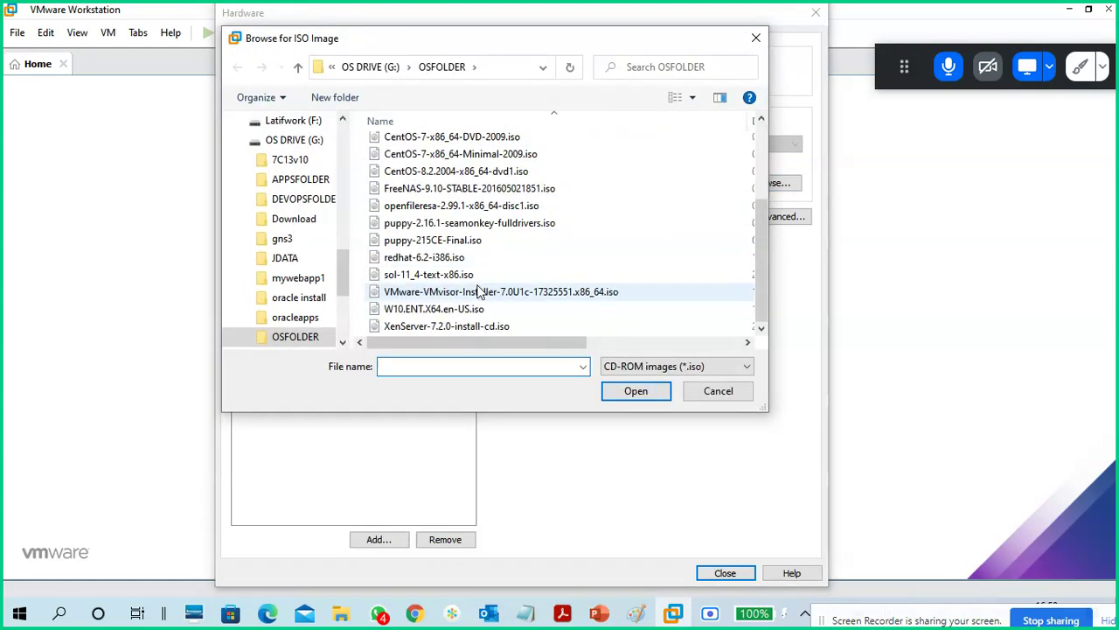
scroll(480, 291, "up", 3)
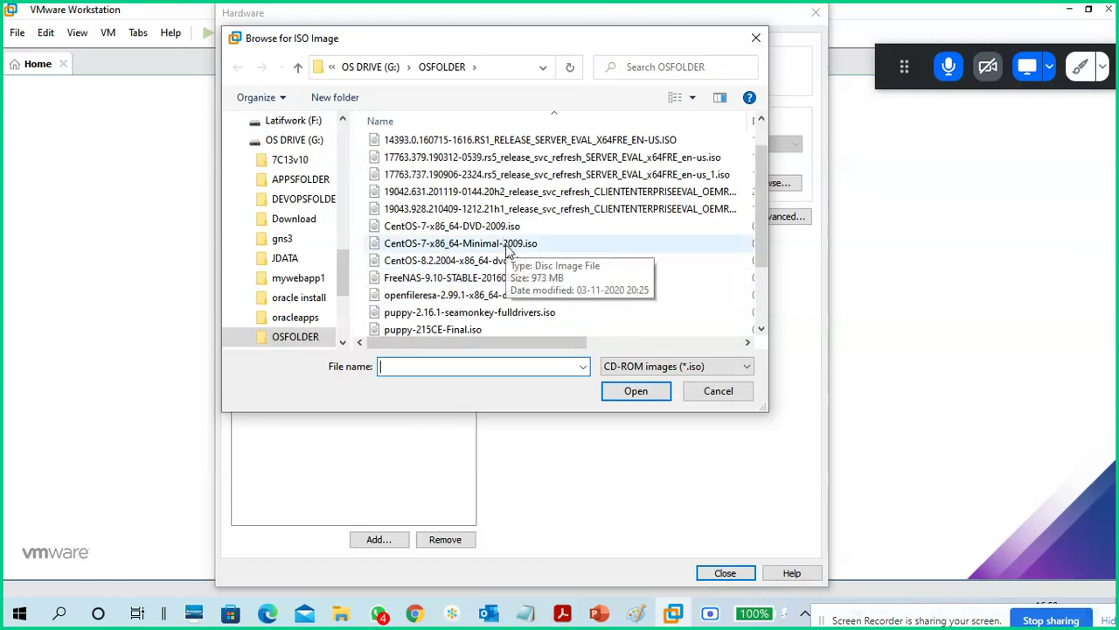
left_click(506, 249)
Switch to File Explorer and locate CentOS-7-x86_64-Minimal-2009.iso in OSFOLDER on OS DRIVE (G:), then return to the ISO browser.
left_click(340, 613)
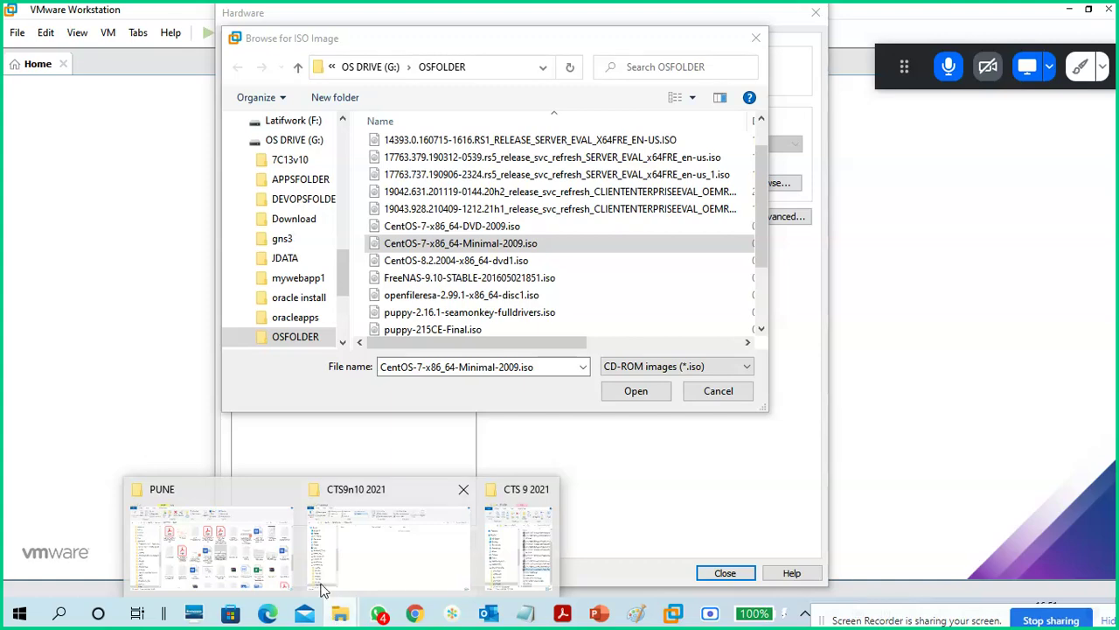
left_click(419, 568)
left_click(208, 131)
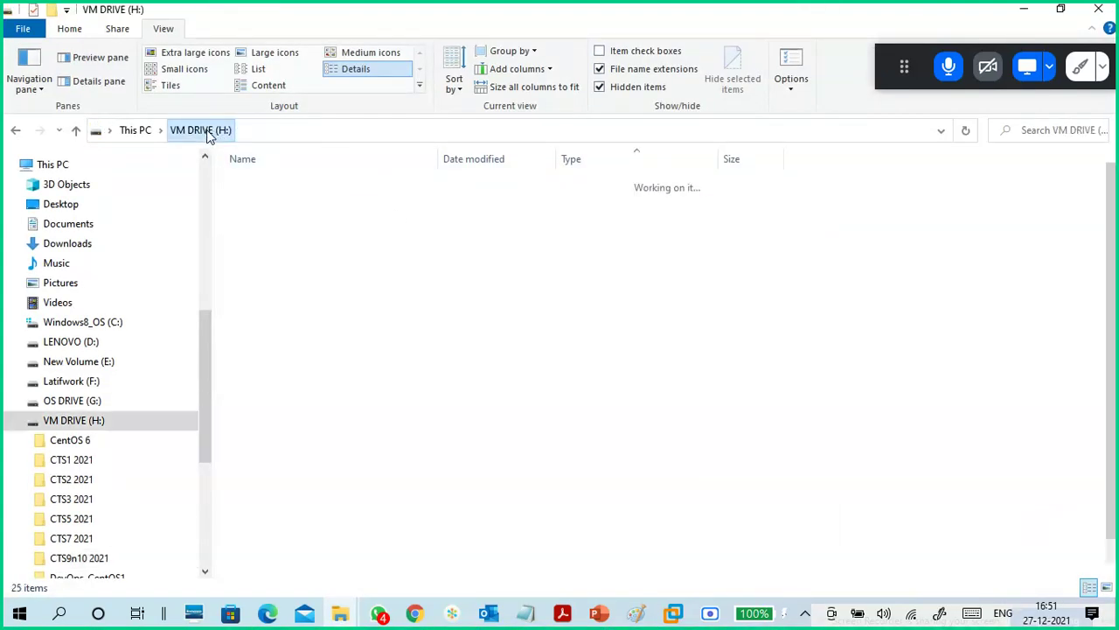
left_click(135, 131)
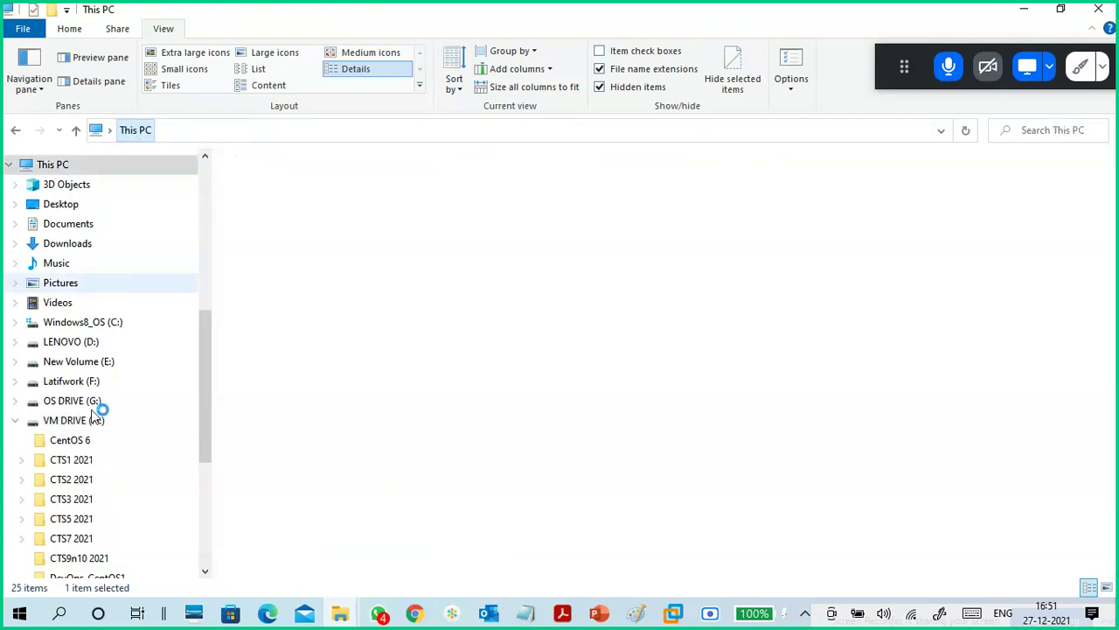
left_click(92, 401)
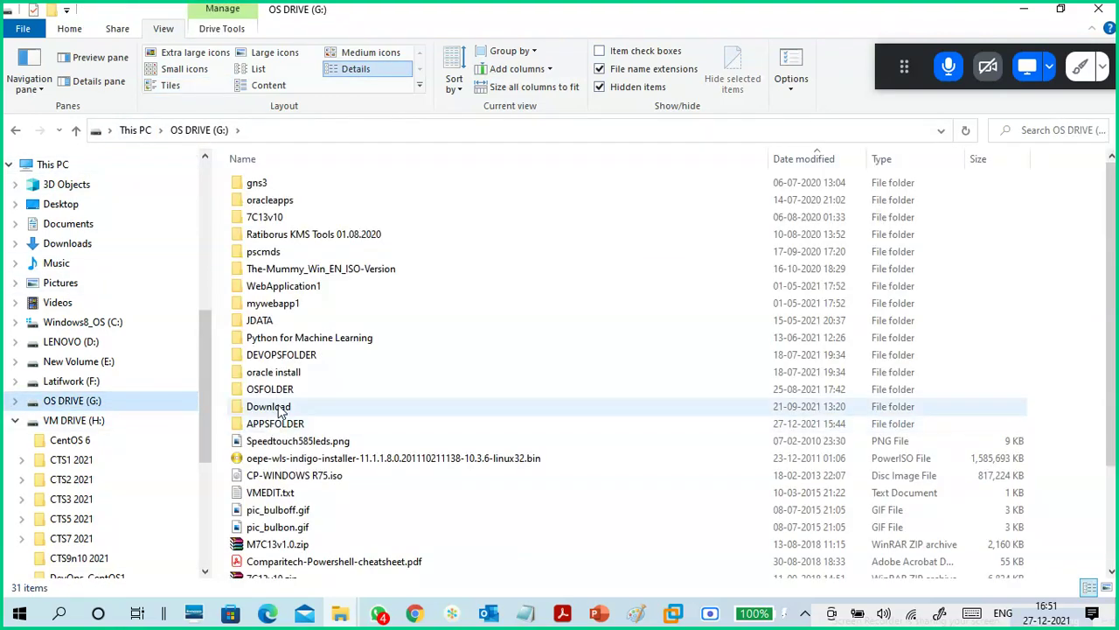
double_click(282, 393)
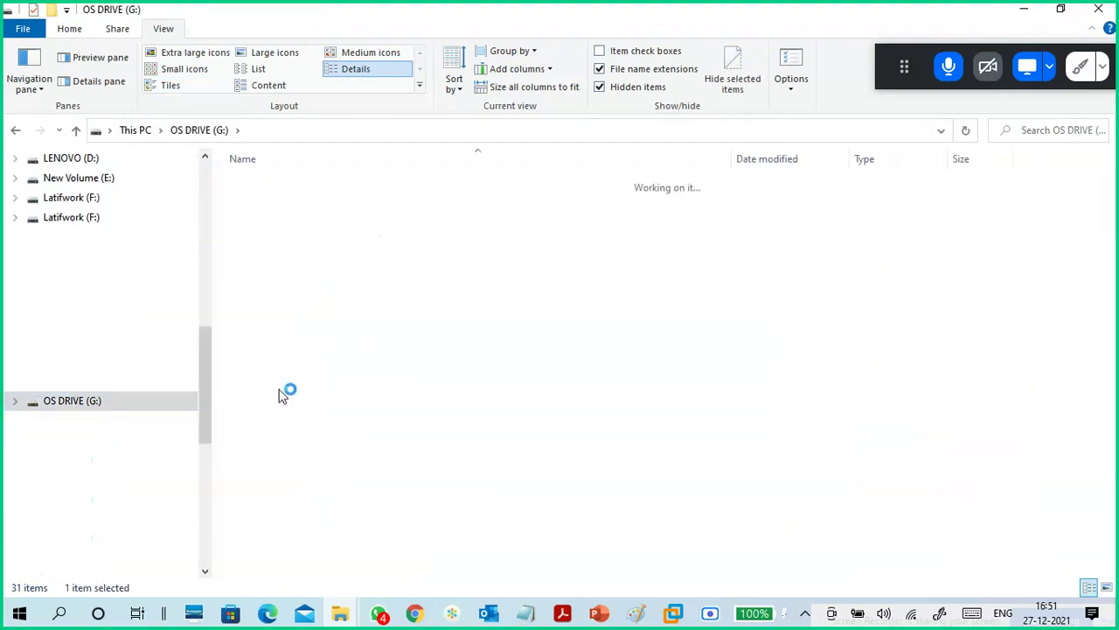
left_click(318, 322)
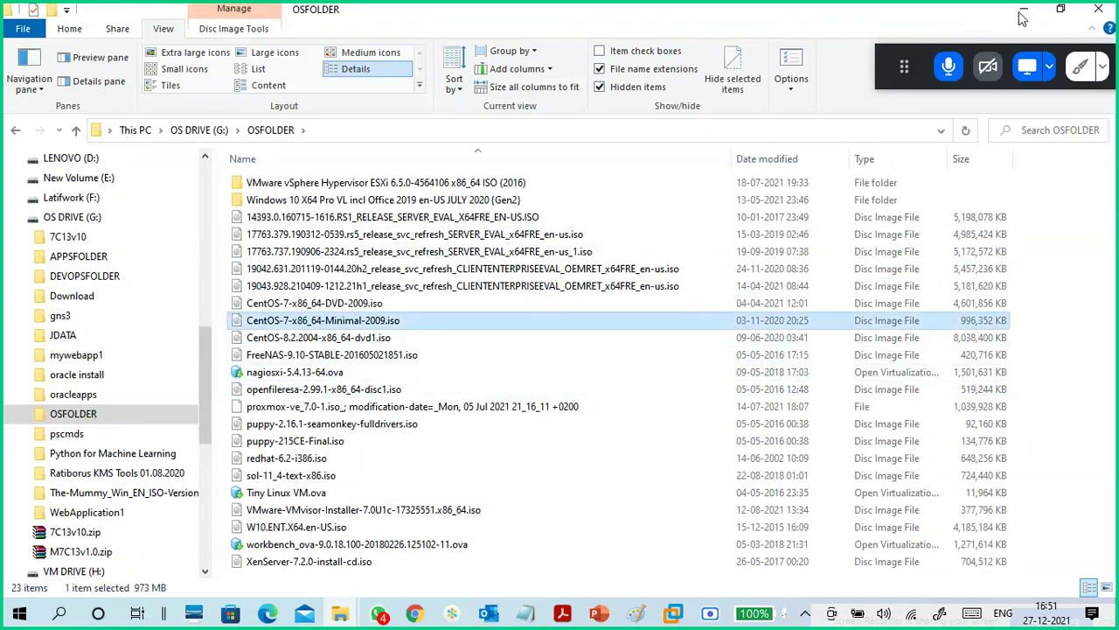
left_click(1024, 9)
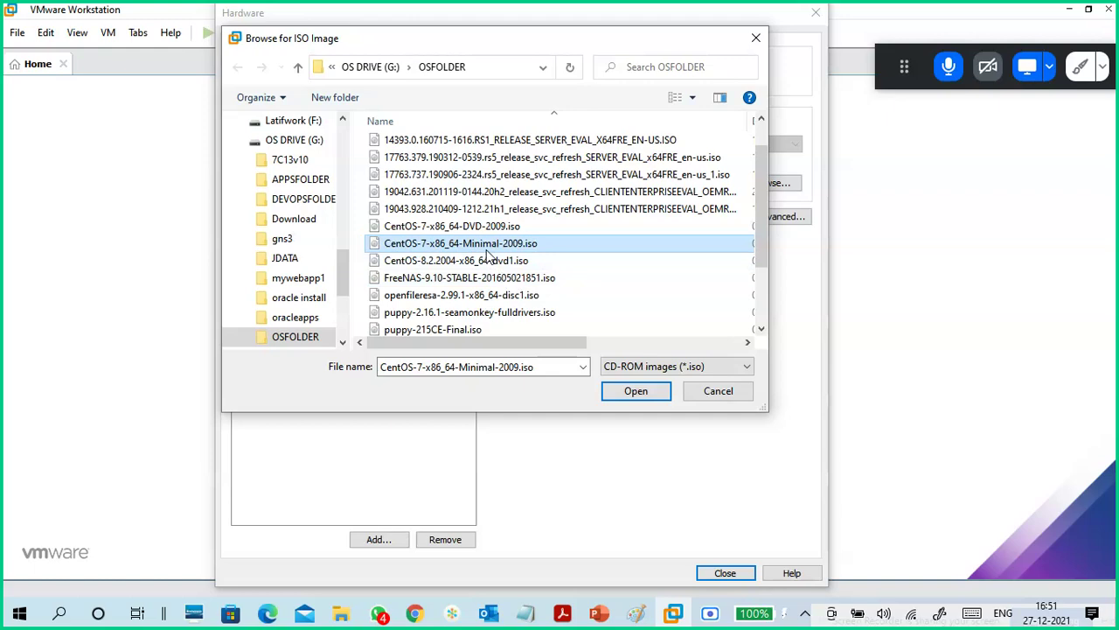
Attach the selected CentOS 7 Minimal ISO, check the network adapter setting, and finish creating the virtual machine.
left_click(628, 393)
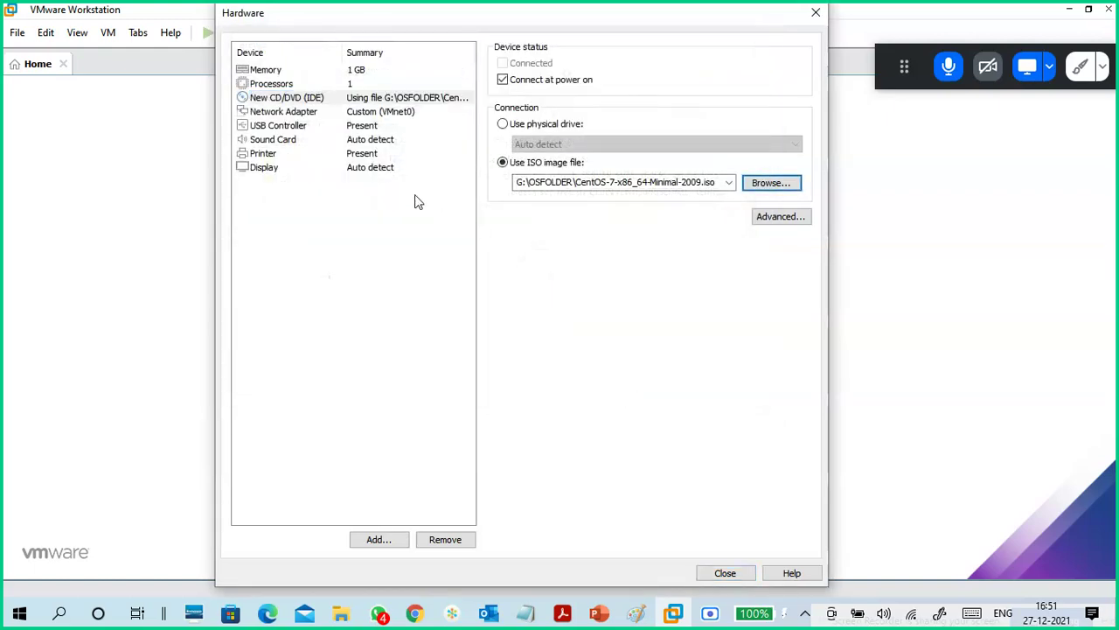
left_click(373, 113)
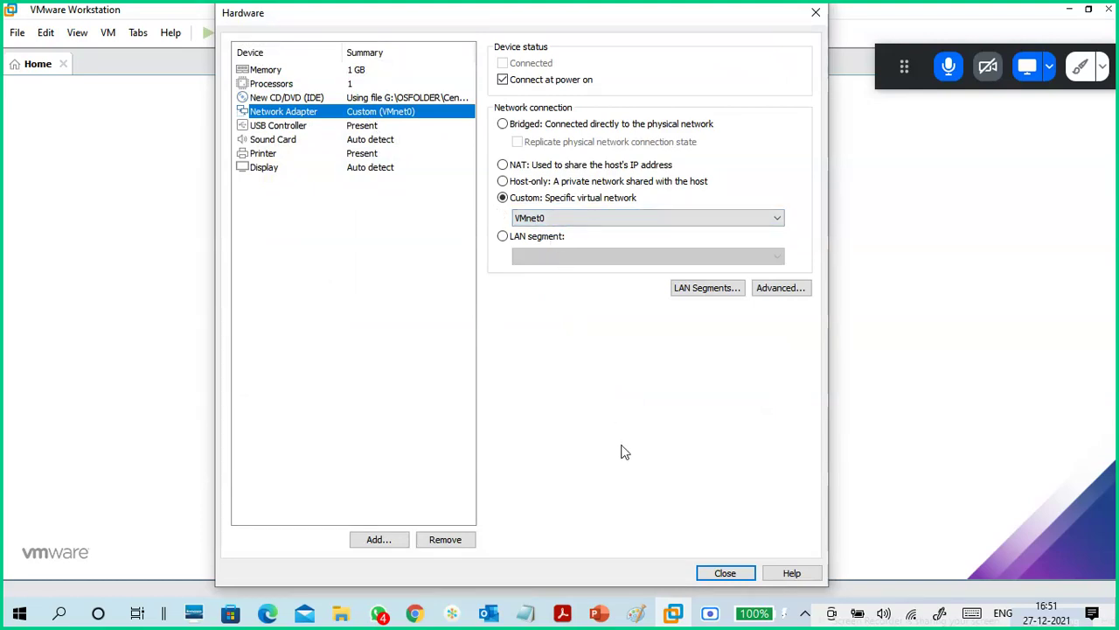
left_click(728, 575)
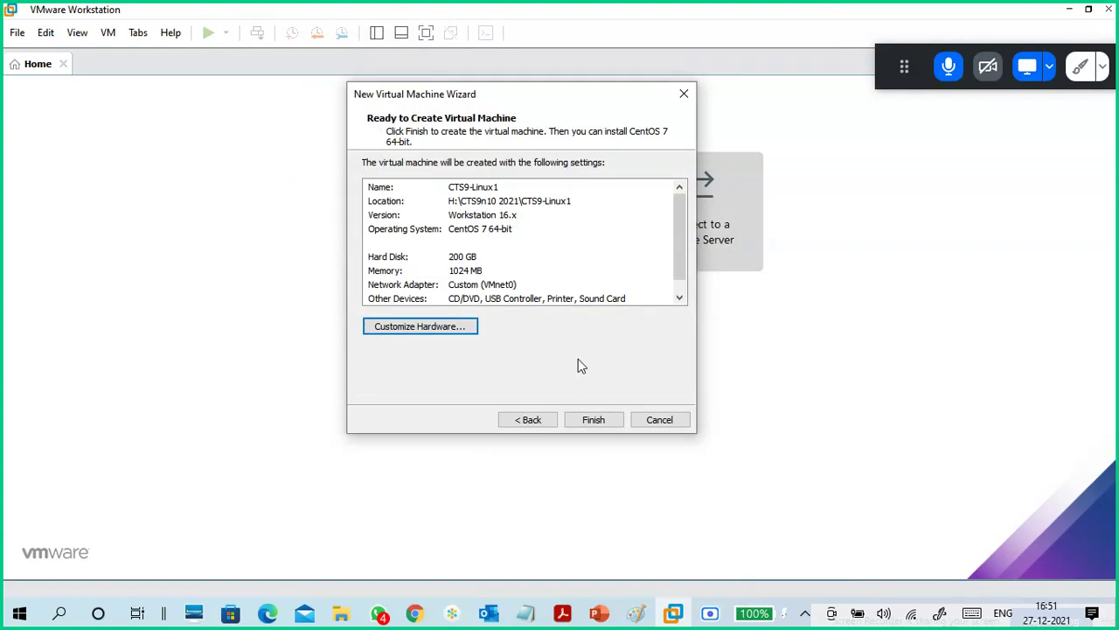
left_click(593, 421)
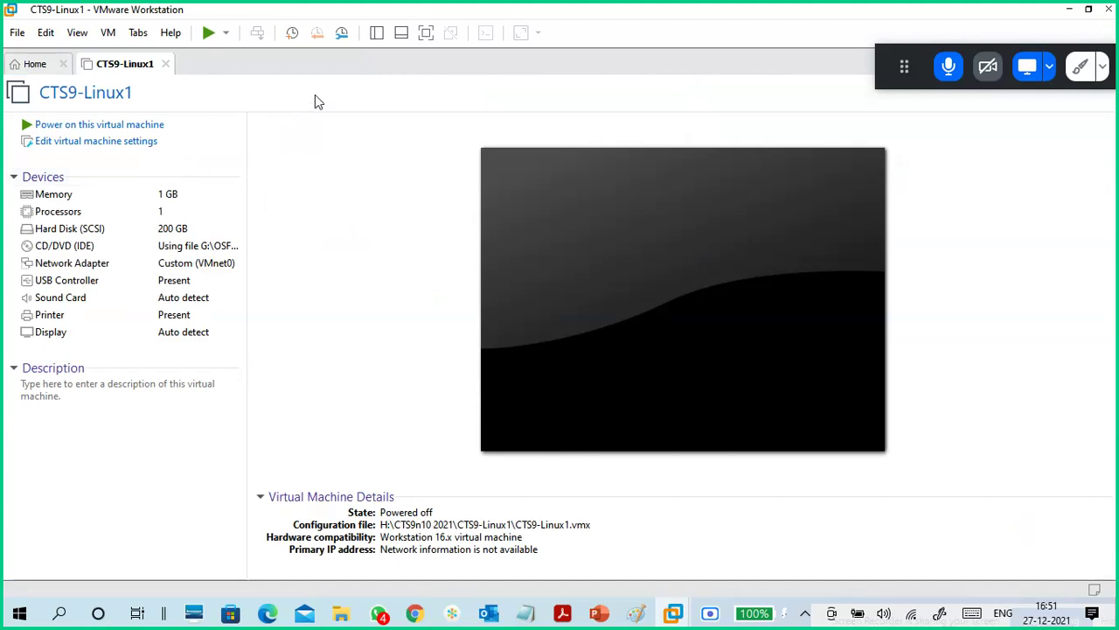
Show the library sidebar listing the virtual machines.
left_click(377, 34)
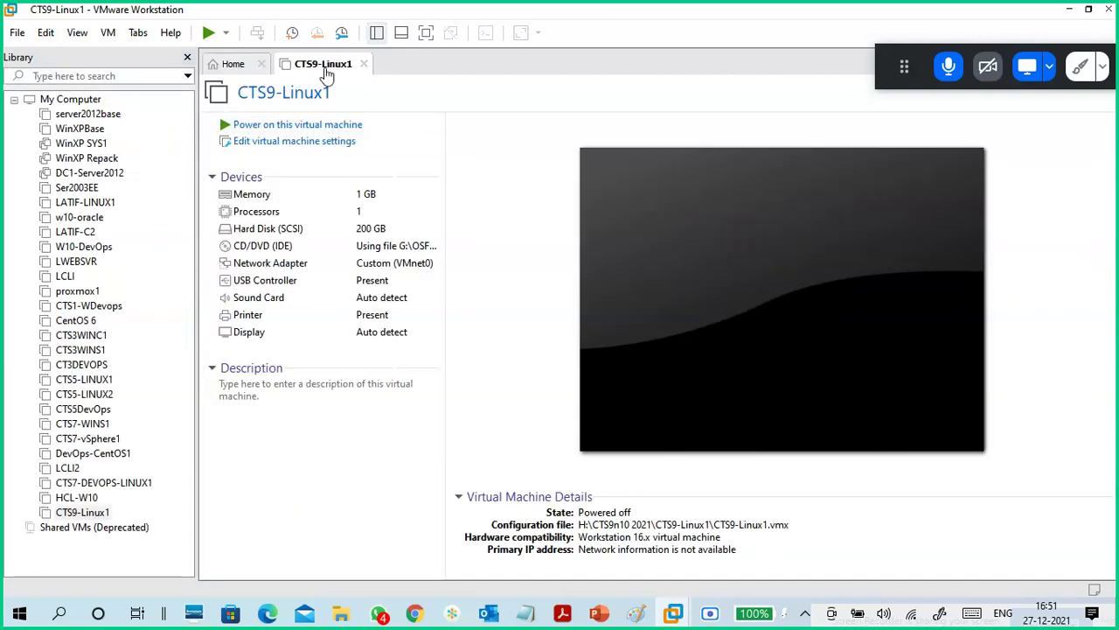
left_click(377, 33)
left_click(377, 33)
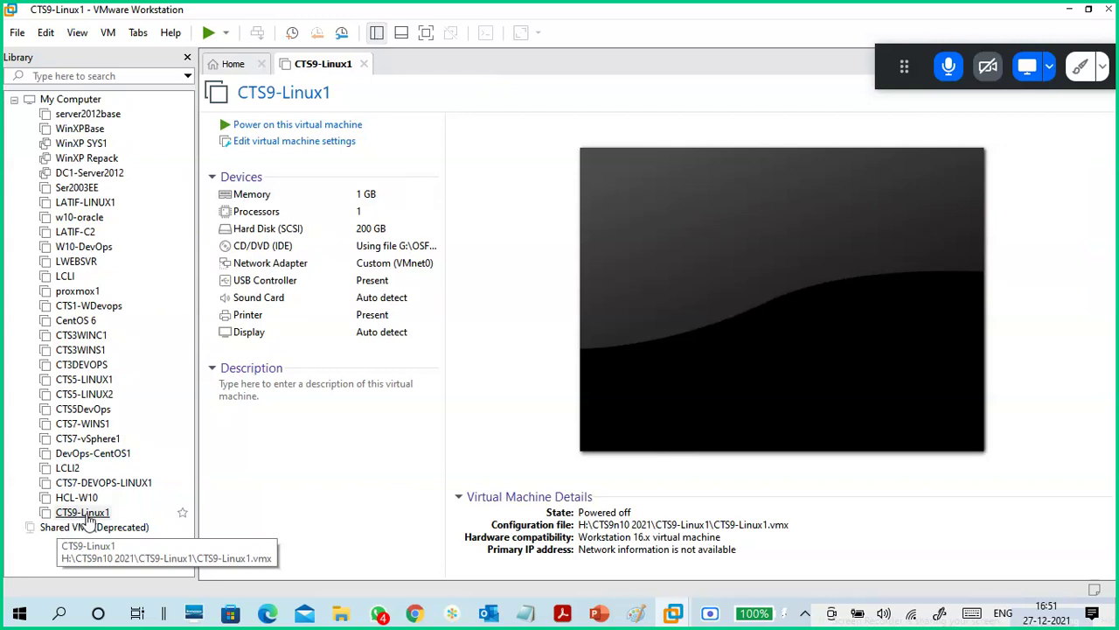
Open the directory of the CTS9-Linux1 virtual machine in File Explorer and maximize the window.
left_click(73, 514)
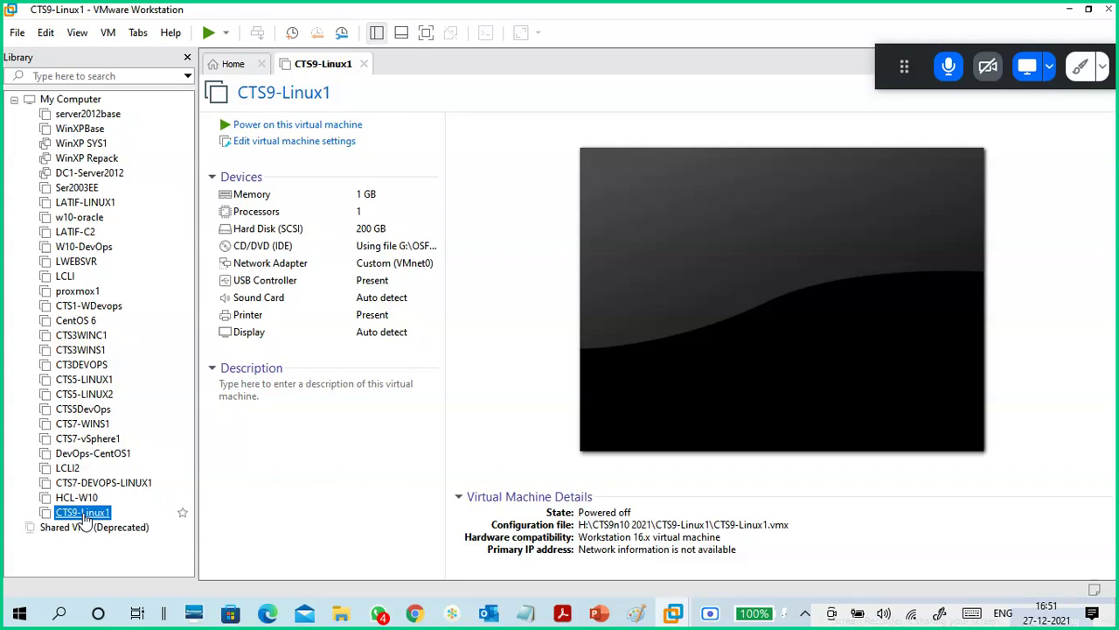
right_click(86, 519)
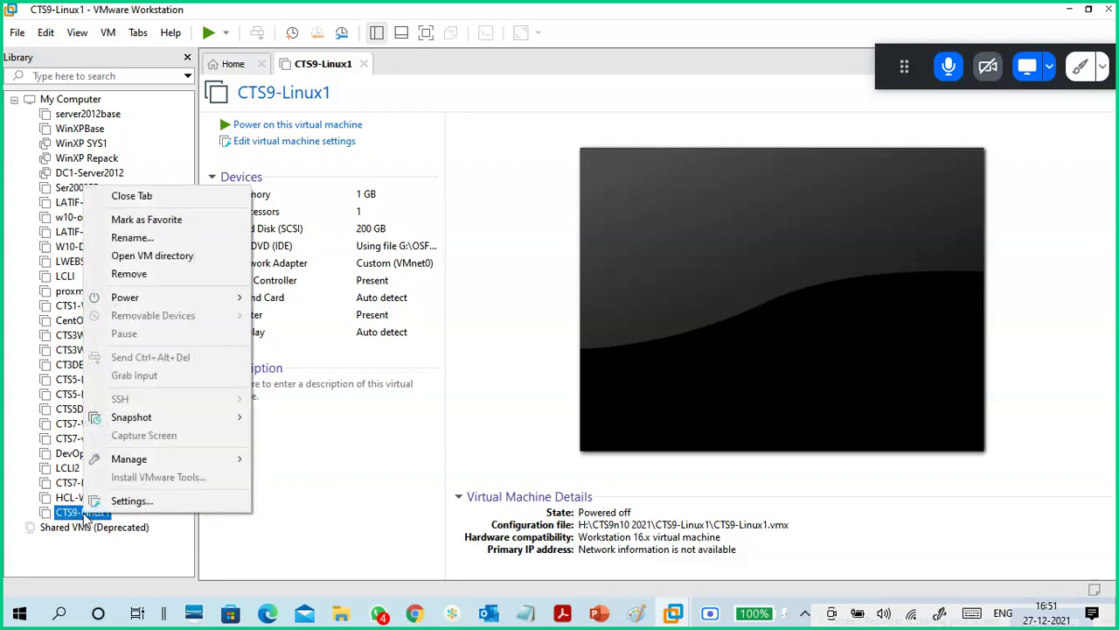
left_click(154, 255)
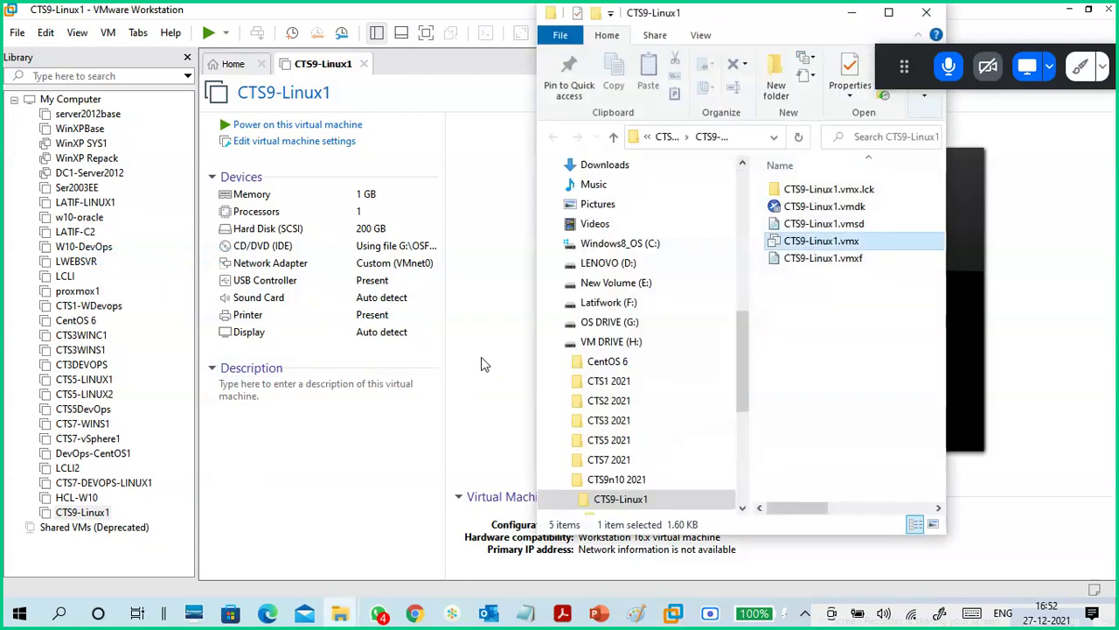
left_click(890, 14)
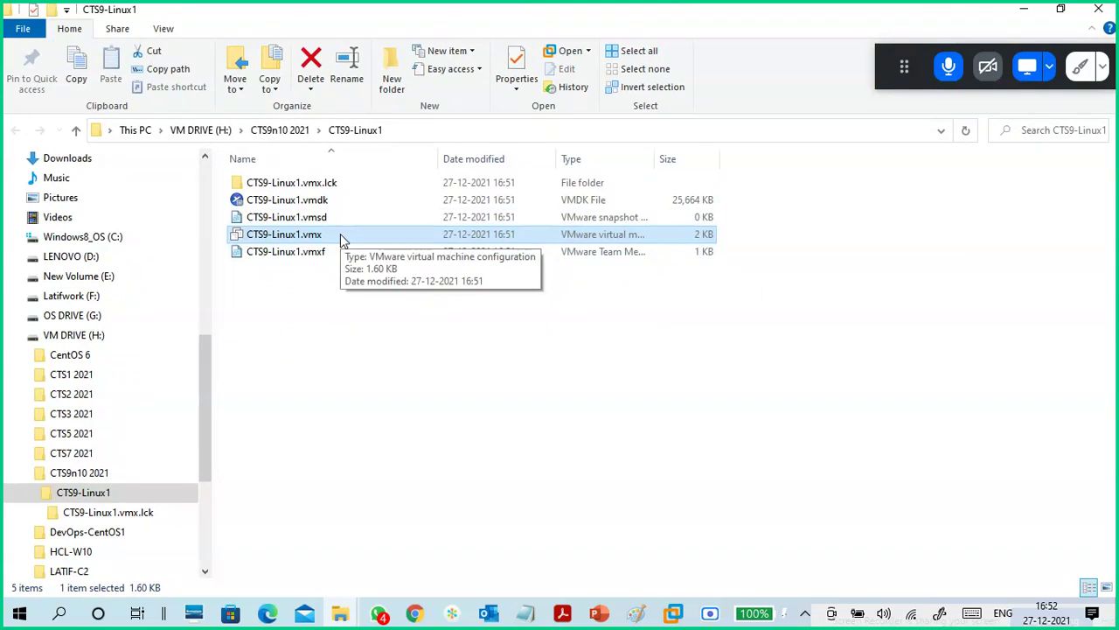
Select CTS9-Linux1.vmx, hide the file name extensions in the folder, and show them again.
double_click(317, 234)
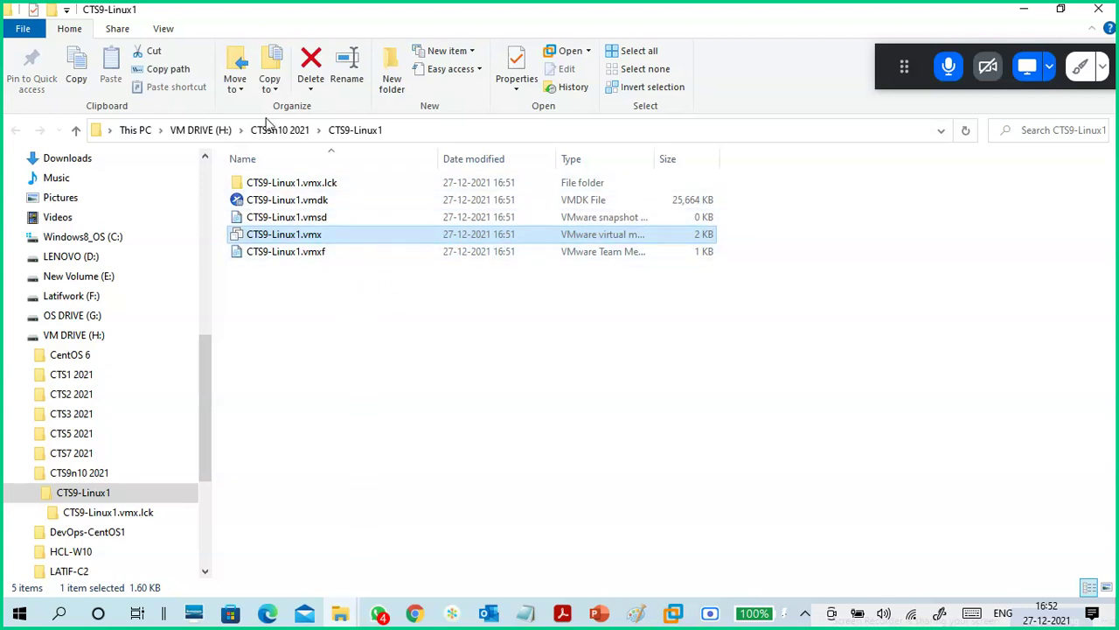
left_click(166, 32)
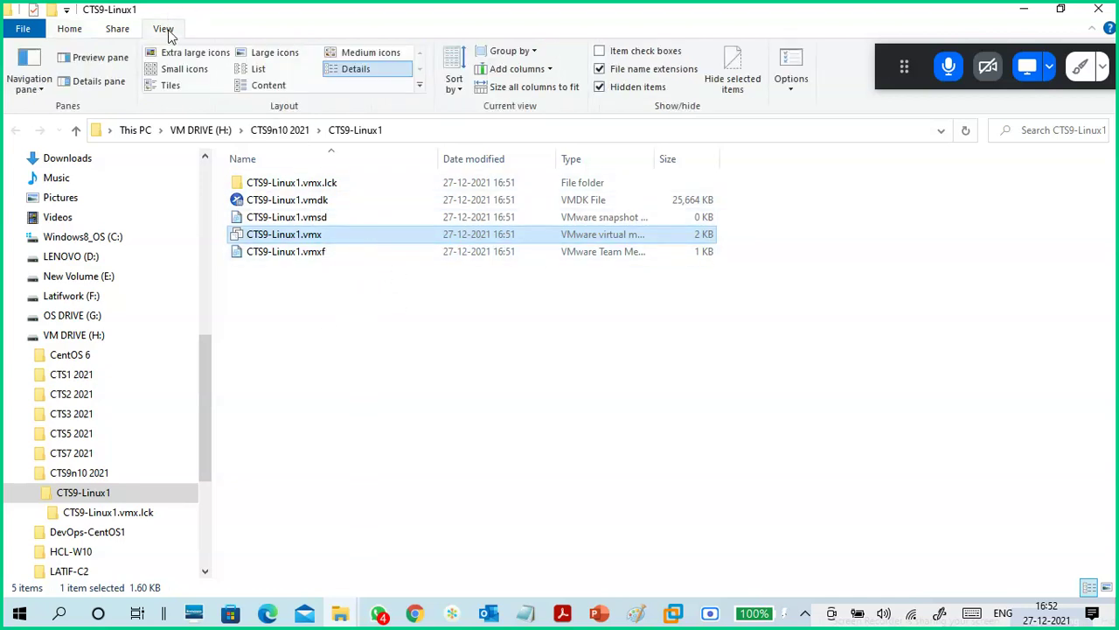
left_click(600, 69)
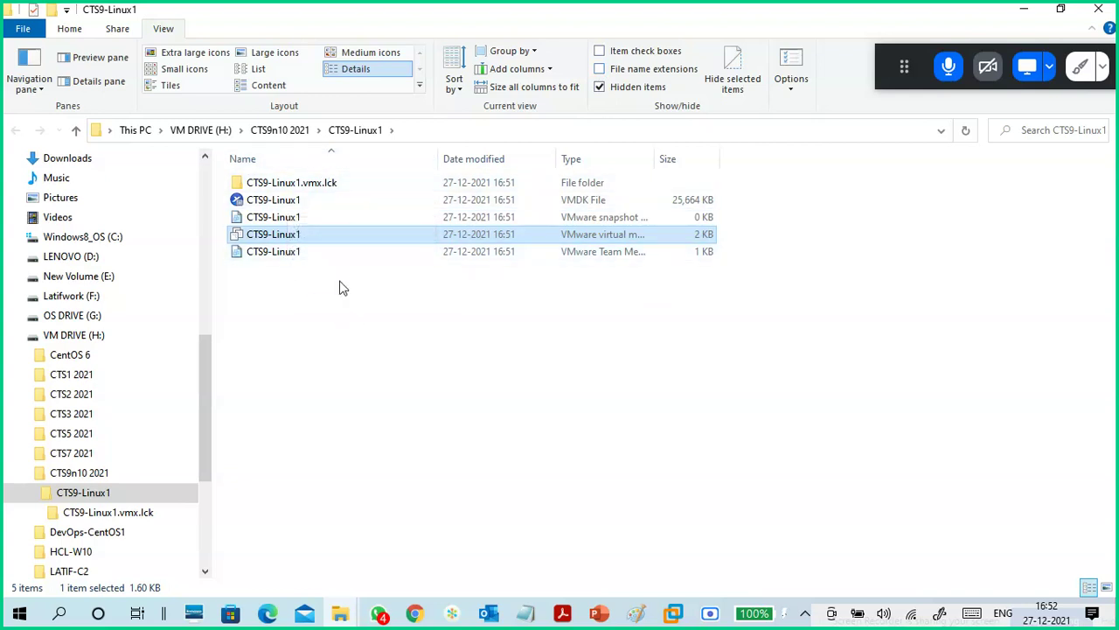
left_click(600, 69)
Switch to the OSFOLDER window and open VMEDIT.txt from the root of OS DRIVE (G:).
left_click(340, 612)
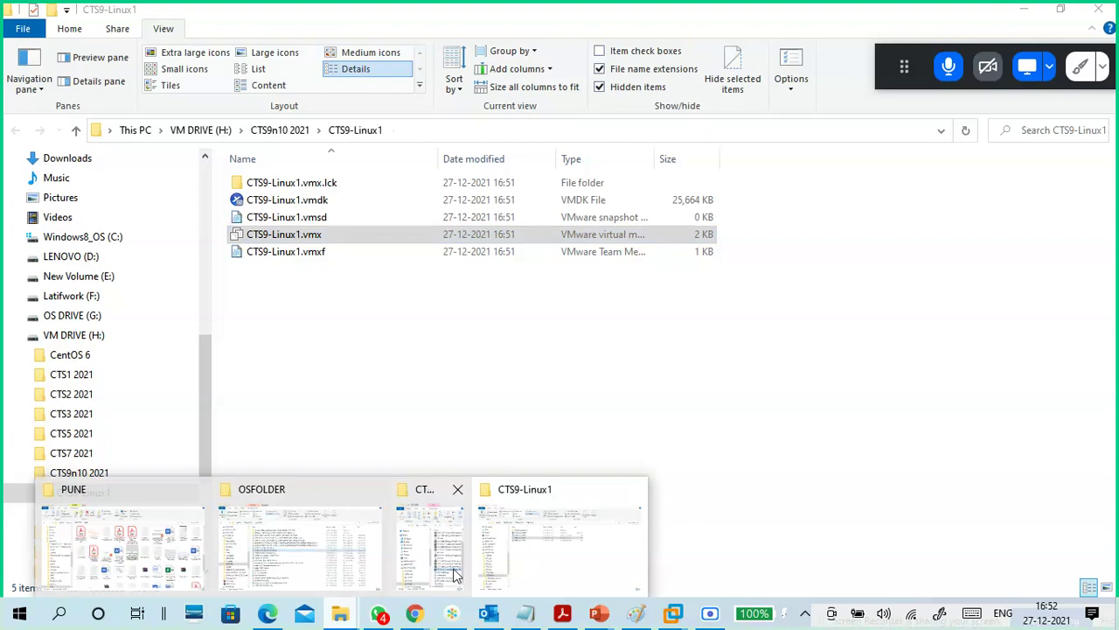
left_click(302, 542)
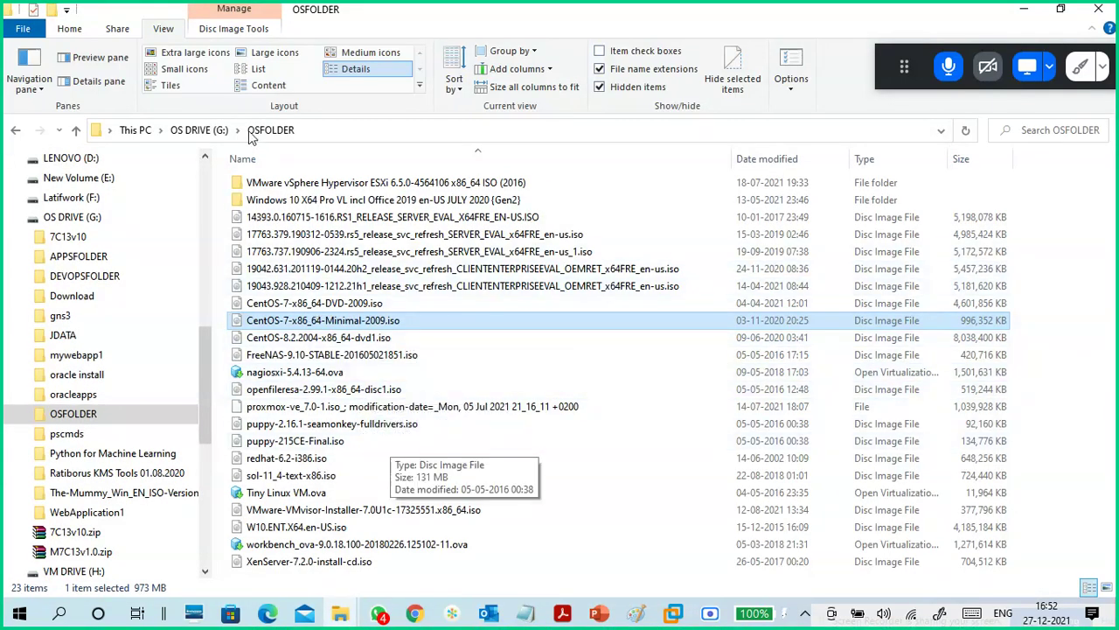
left_click(208, 129)
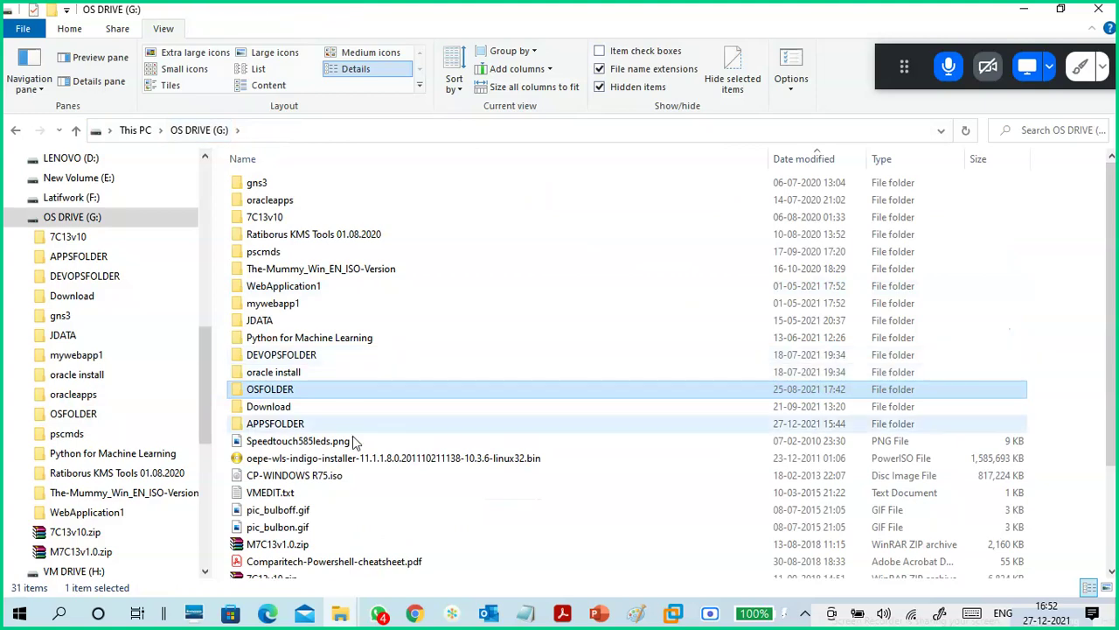
left_click(330, 493)
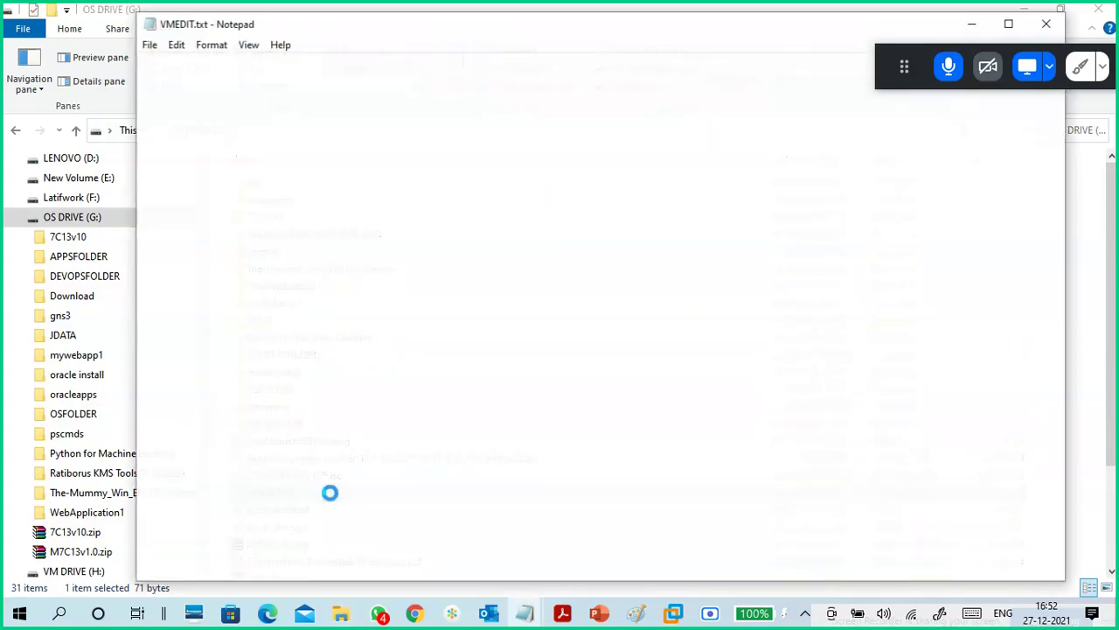
Copy the lines hypervisor.cpuid.v0 = "FALSE", mce.enable = "TRUE" and vhu.enable = "TRUE" from VMEDIT.txt and move its window aside.
left_click_drag(383, 118, 111, 68)
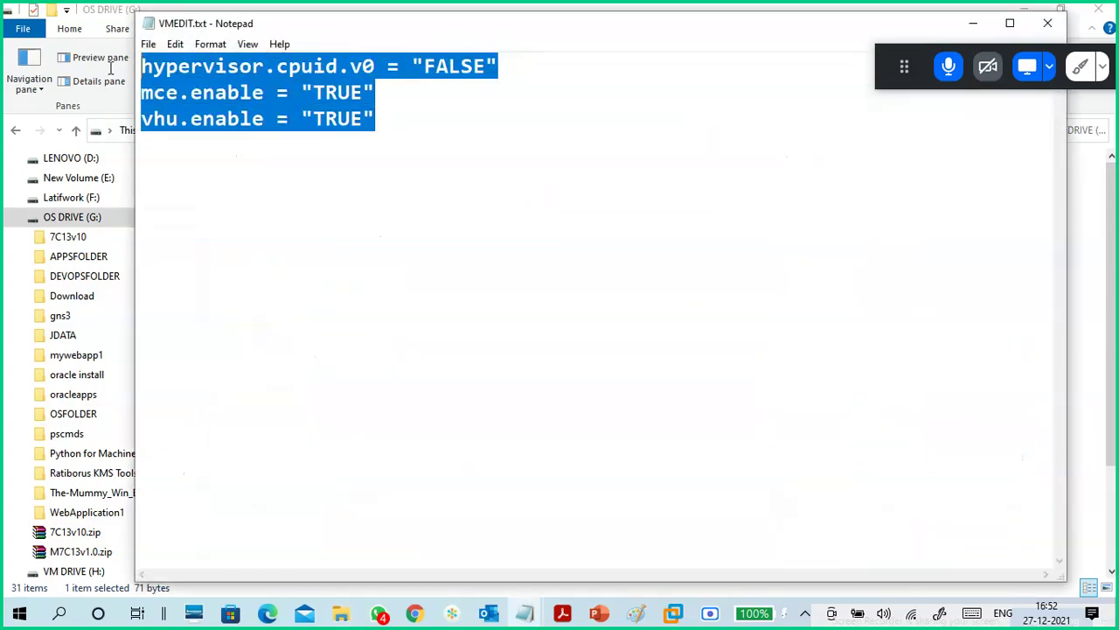
right_click(206, 99)
left_click(166, 140)
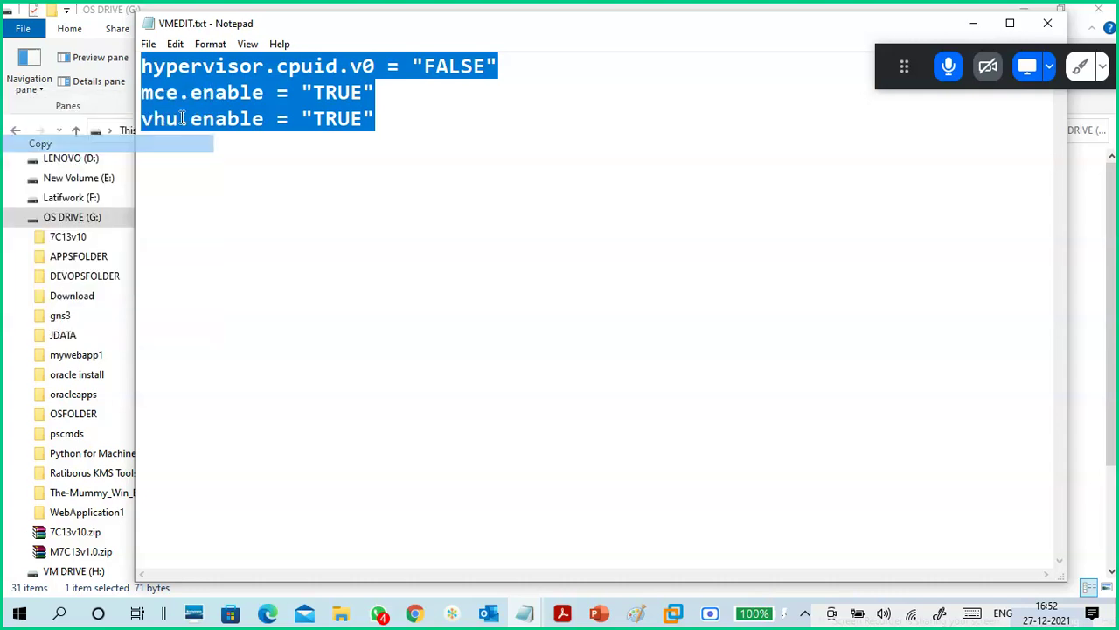
left_click_drag(326, 28, 382, 84)
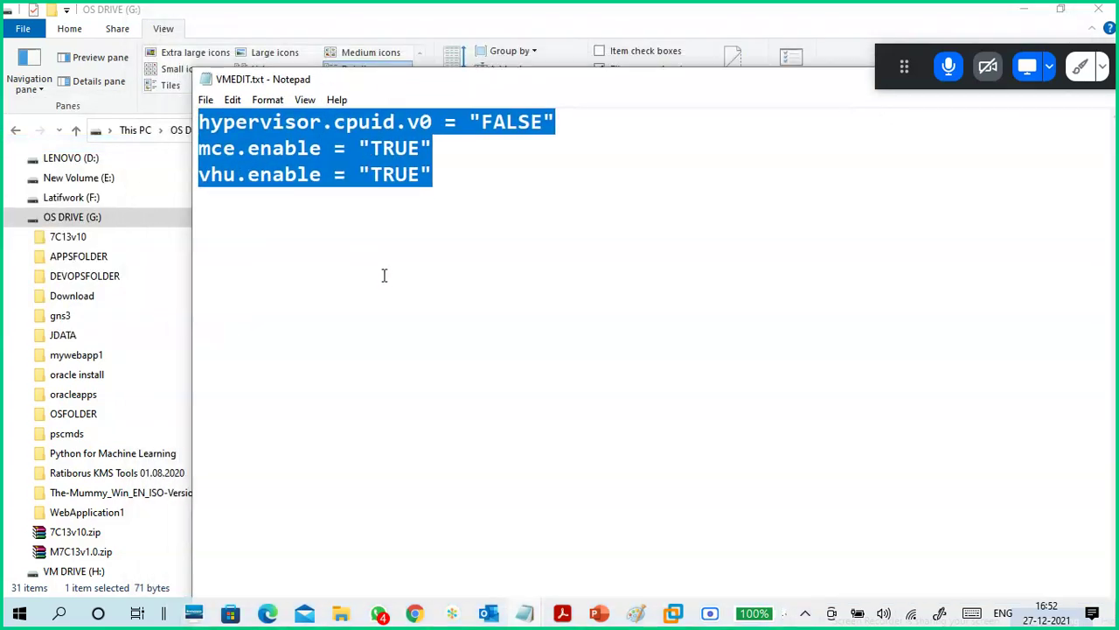
left_click_drag(463, 180, 196, 122)
right_click(315, 147)
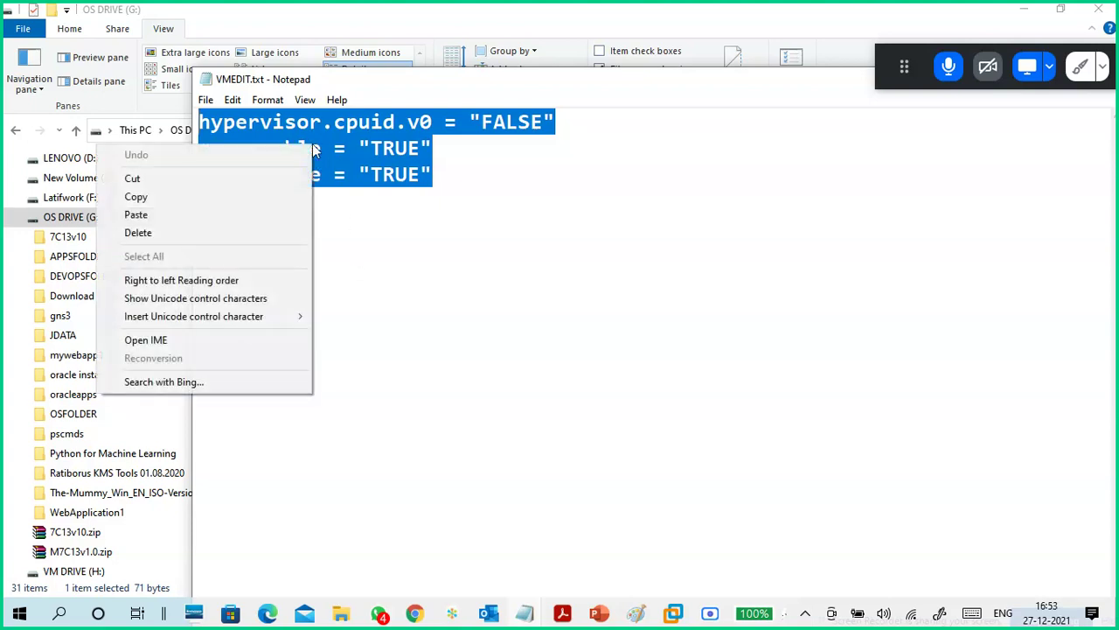
left_click(174, 197)
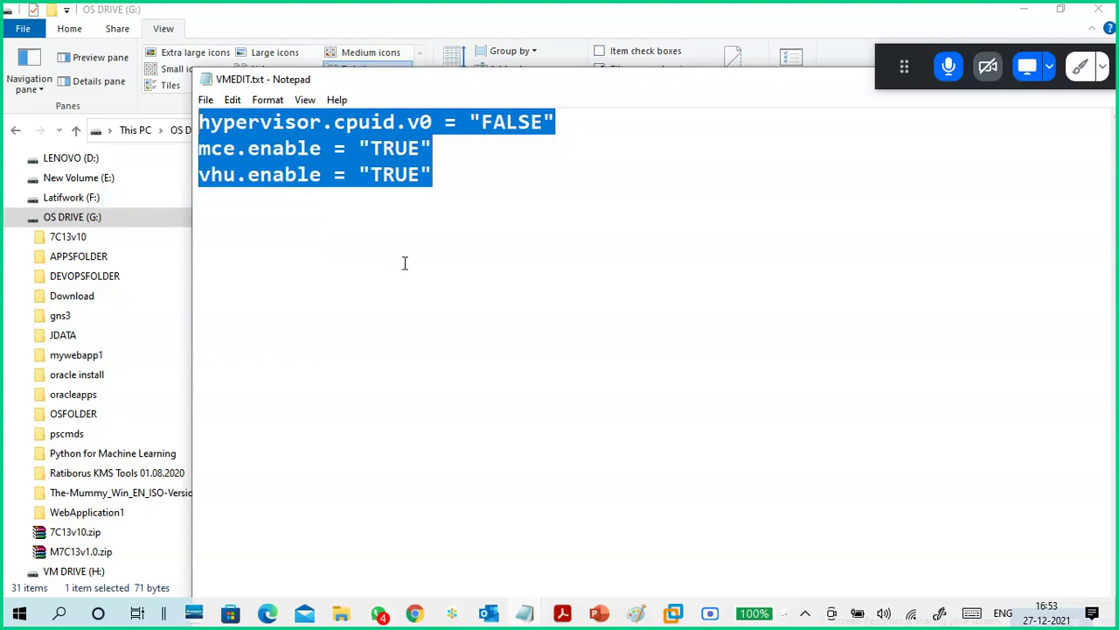
left_click_drag(657, 82, 631, 87)
left_click_drag(400, 171, 123, 130)
right_click(214, 140)
left_click(166, 191)
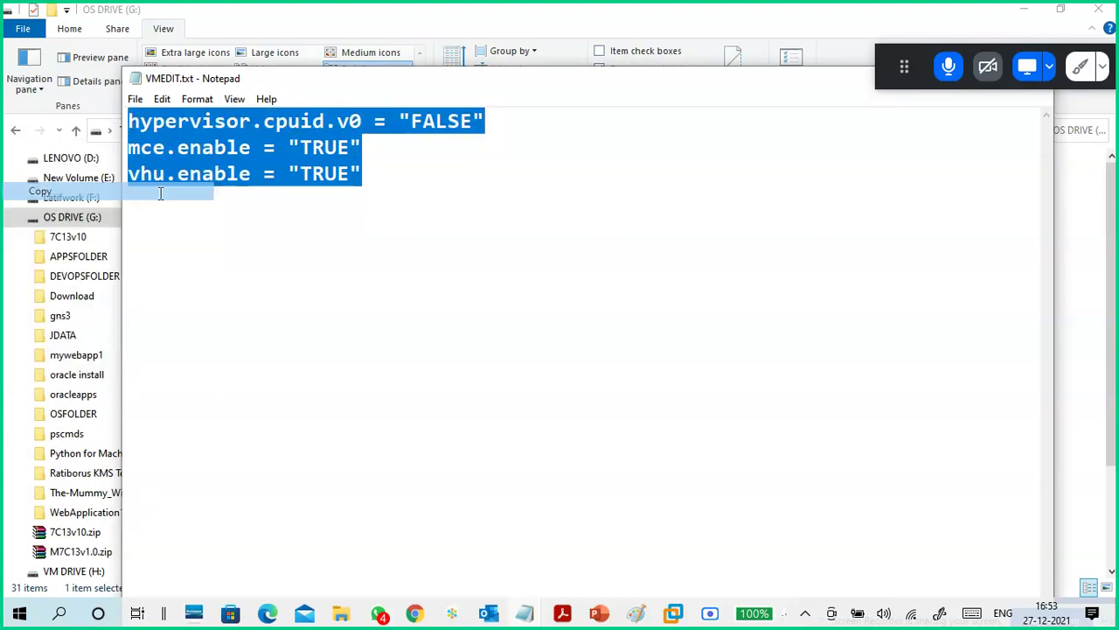
left_click(385, 231)
left_click_drag(502, 88, 268, 148)
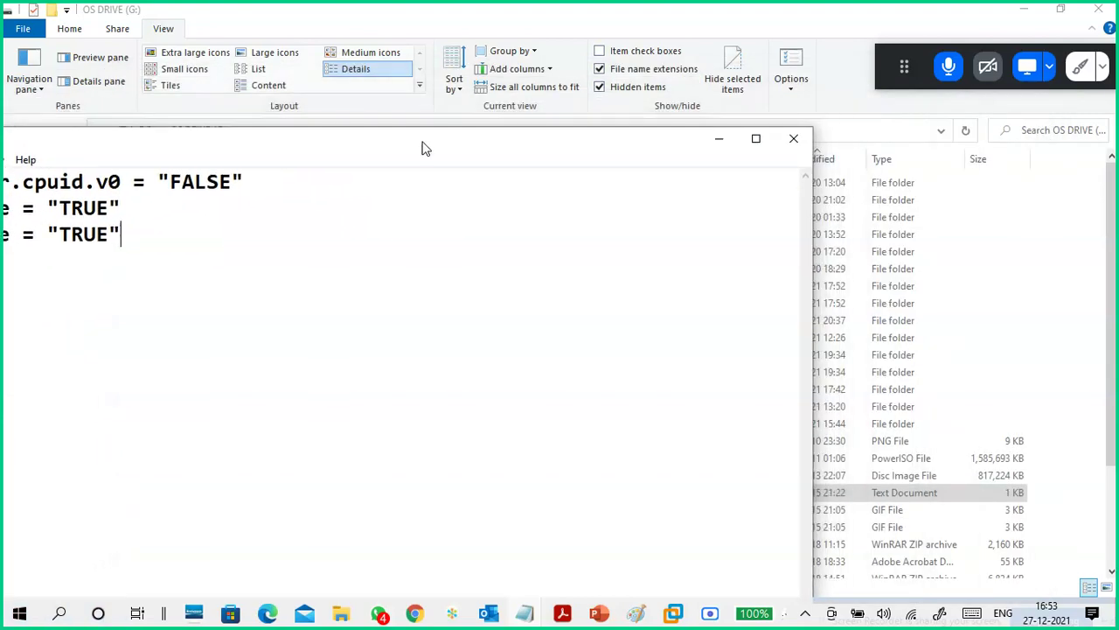
Minimize VMEDIT.txt, show VM DRIVE (H:) in the current window, and switch to the CTS9-Linux1 folder window.
left_click(717, 141)
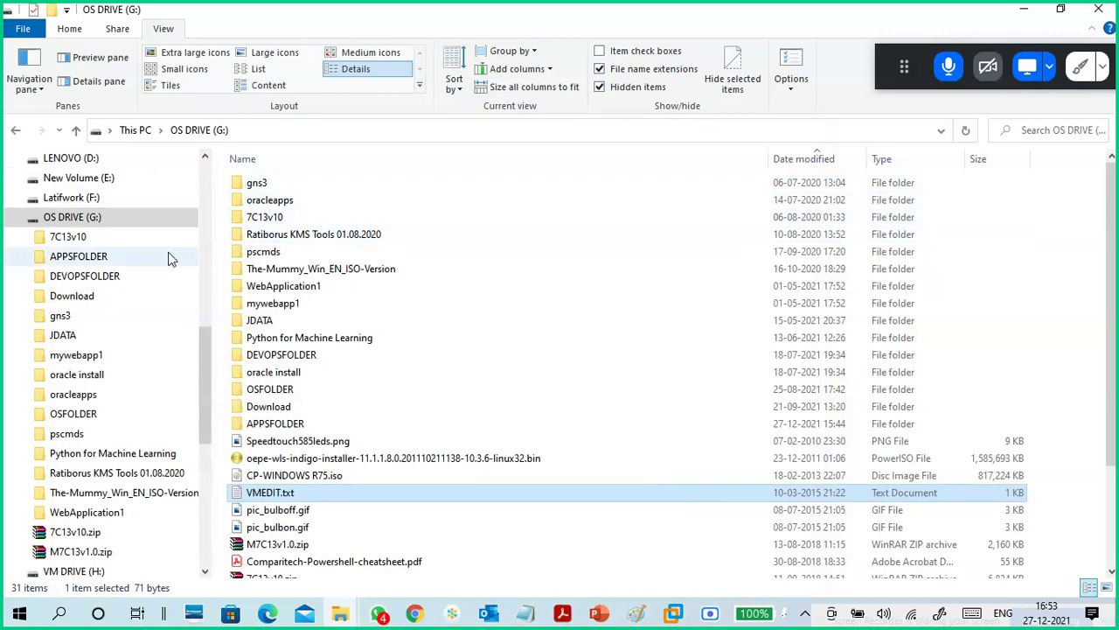
left_click(15, 218)
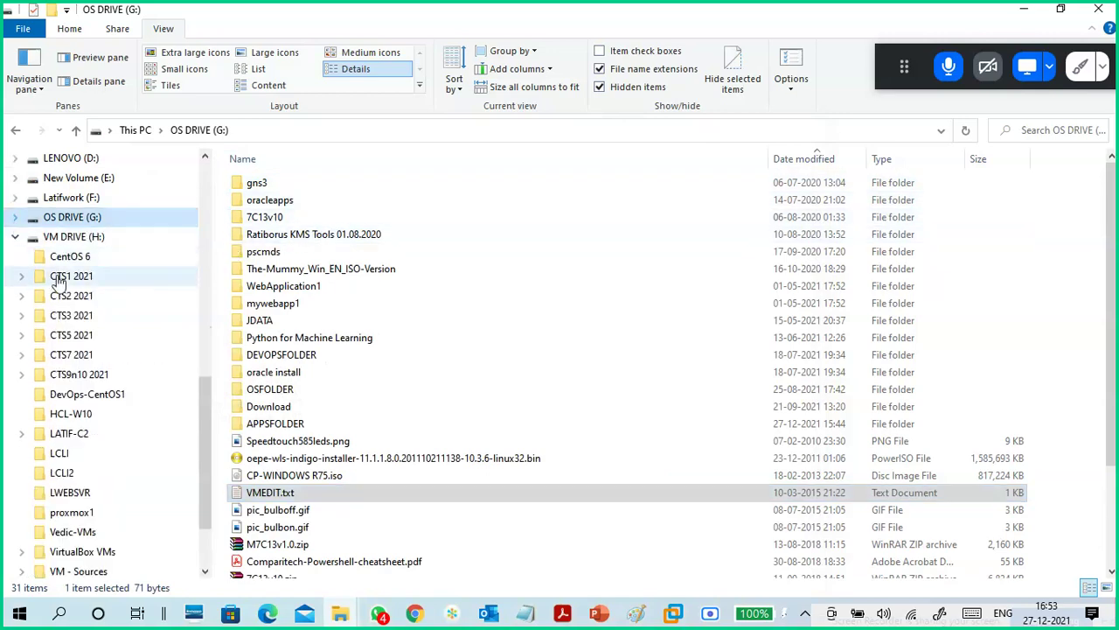
left_click(15, 236)
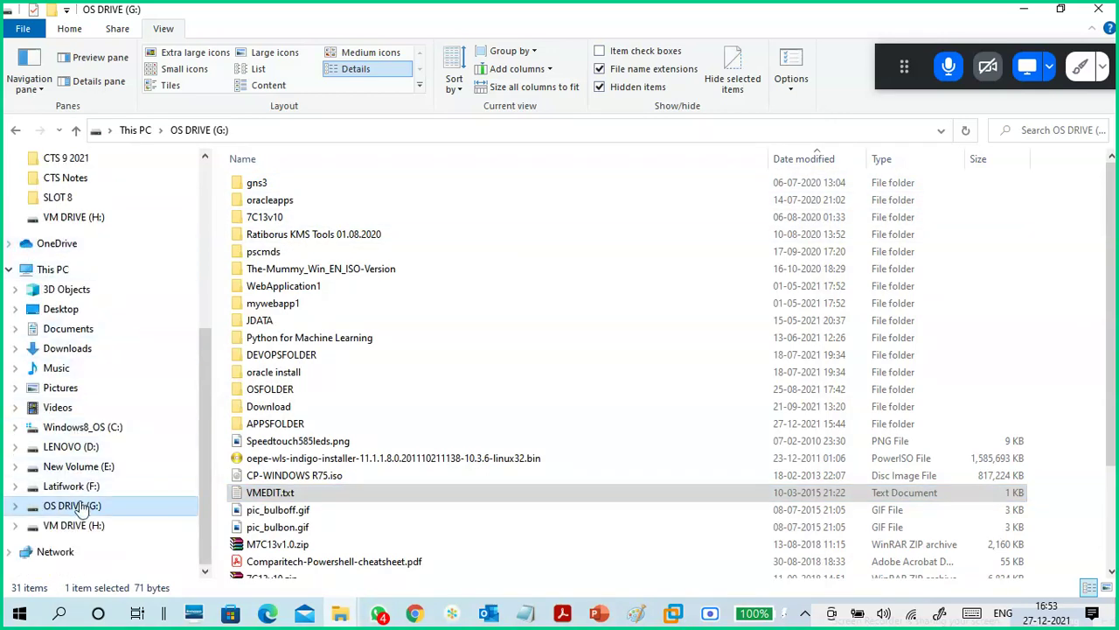
left_click(74, 525)
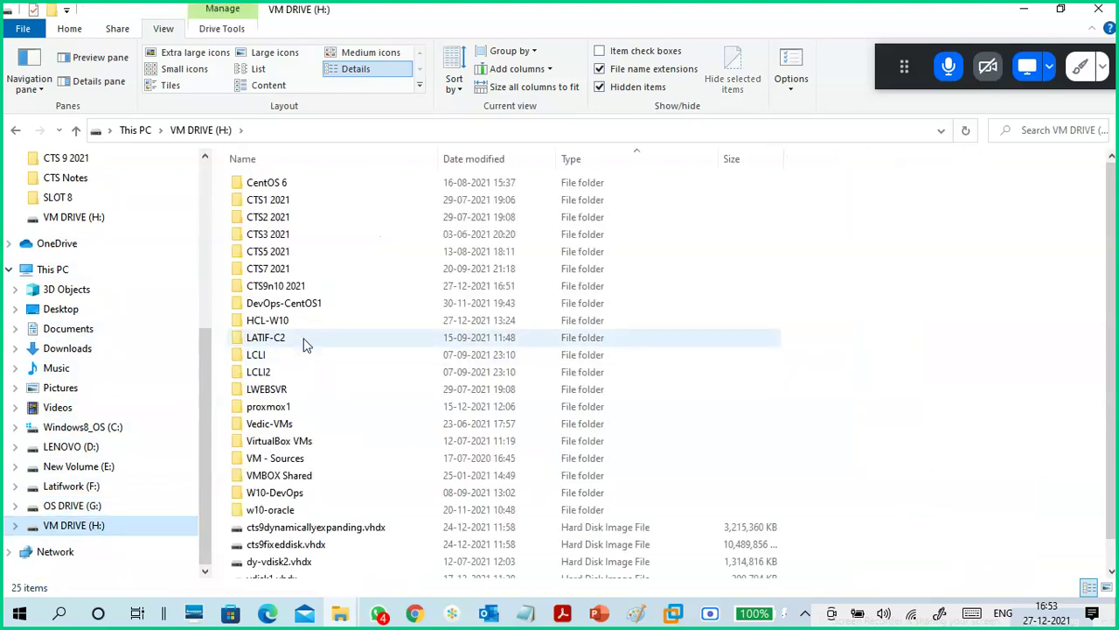
mouse_move(341, 613)
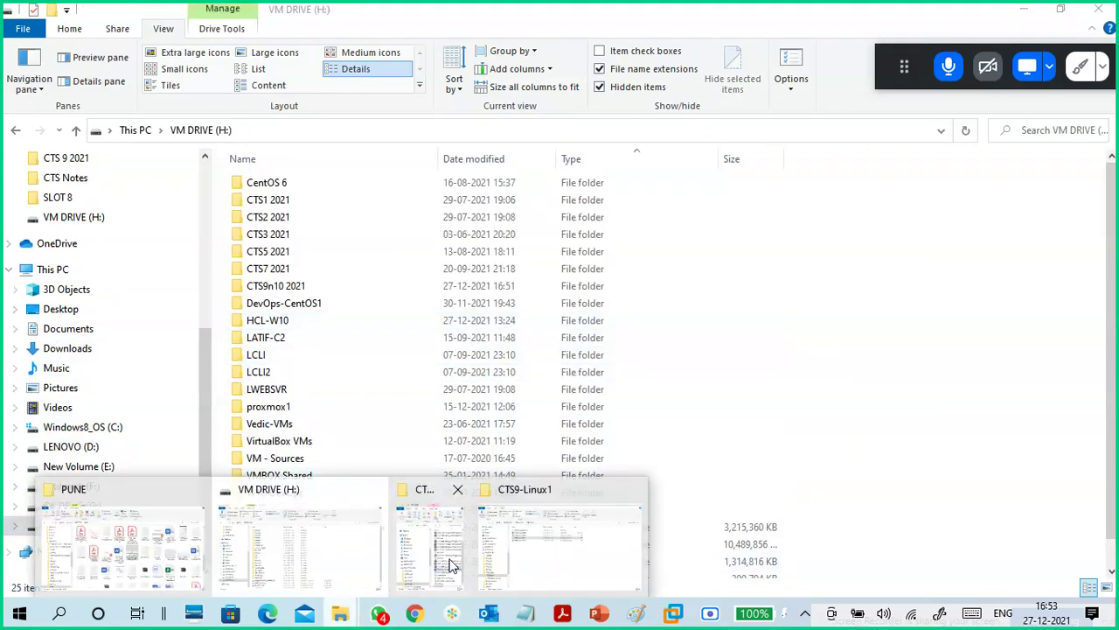
left_click(537, 544)
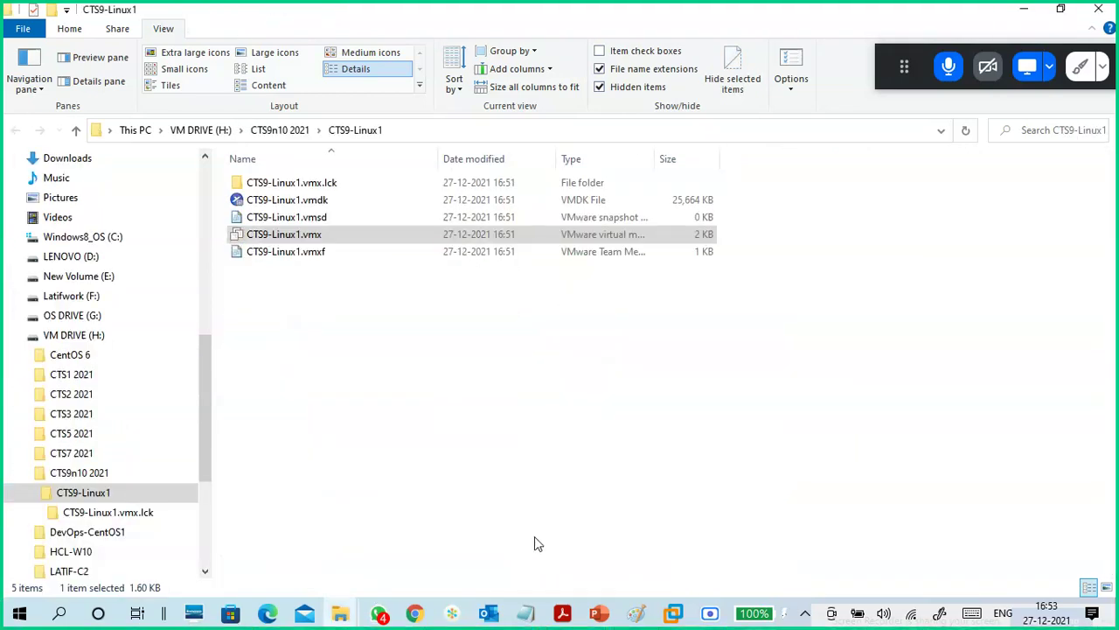
Open CTS9-Linux1.vmx from the virtual machine's folder in Notepad.
left_click(316, 234)
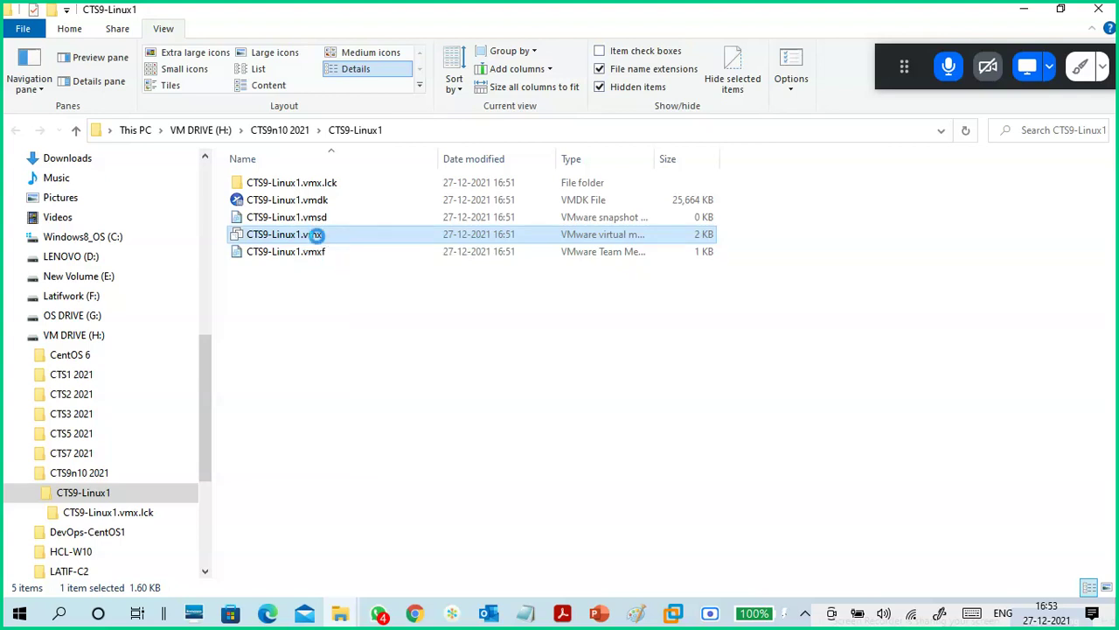
right_click(318, 236)
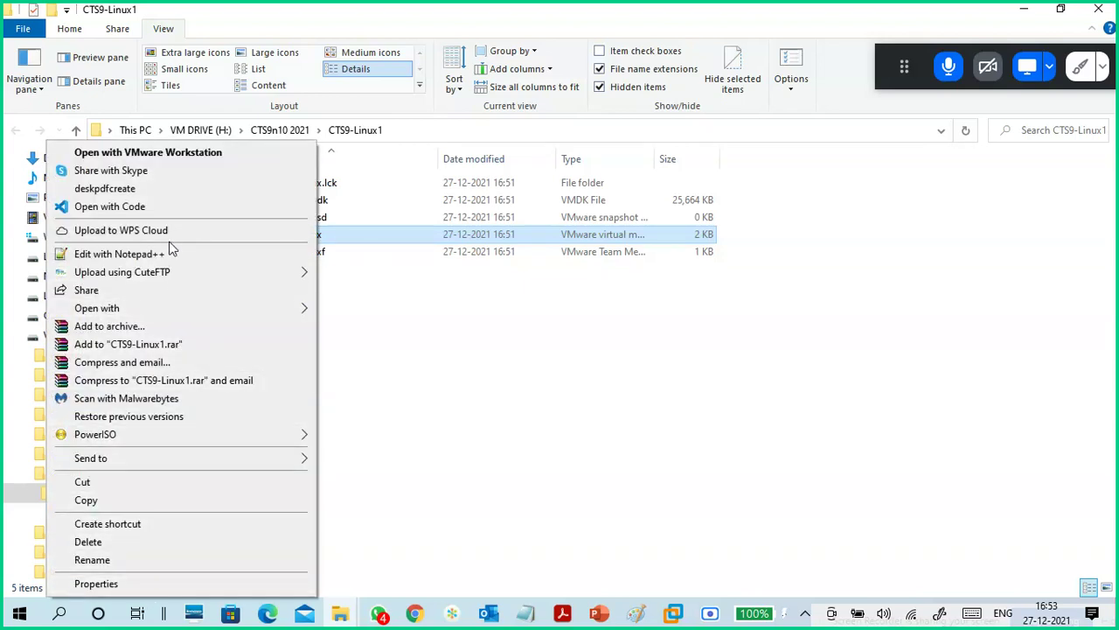
mouse_move(187, 308)
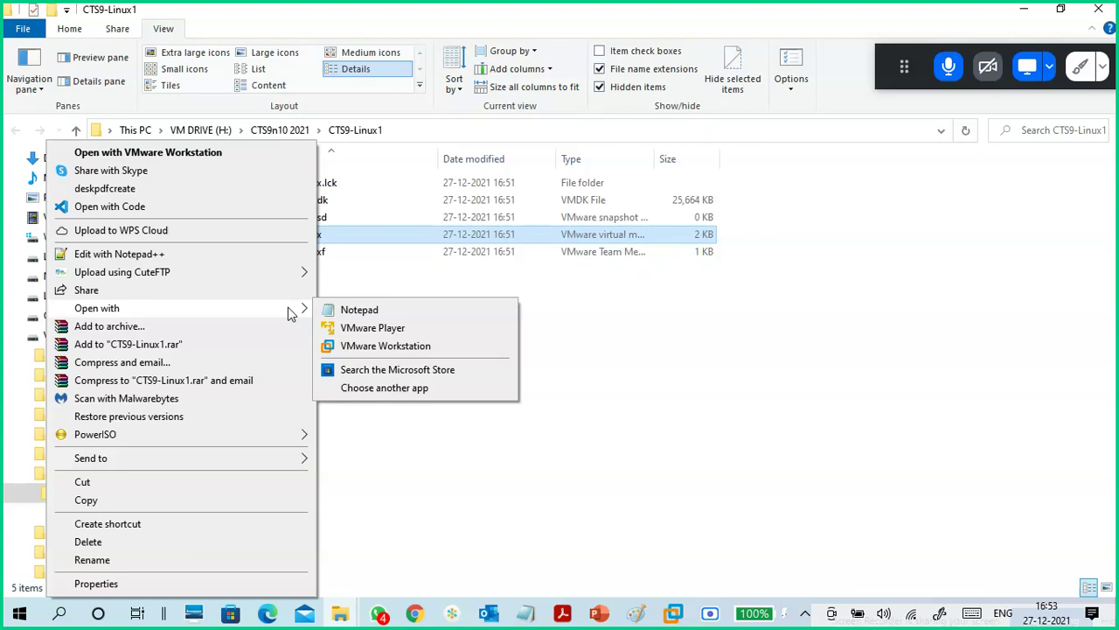
left_click(374, 310)
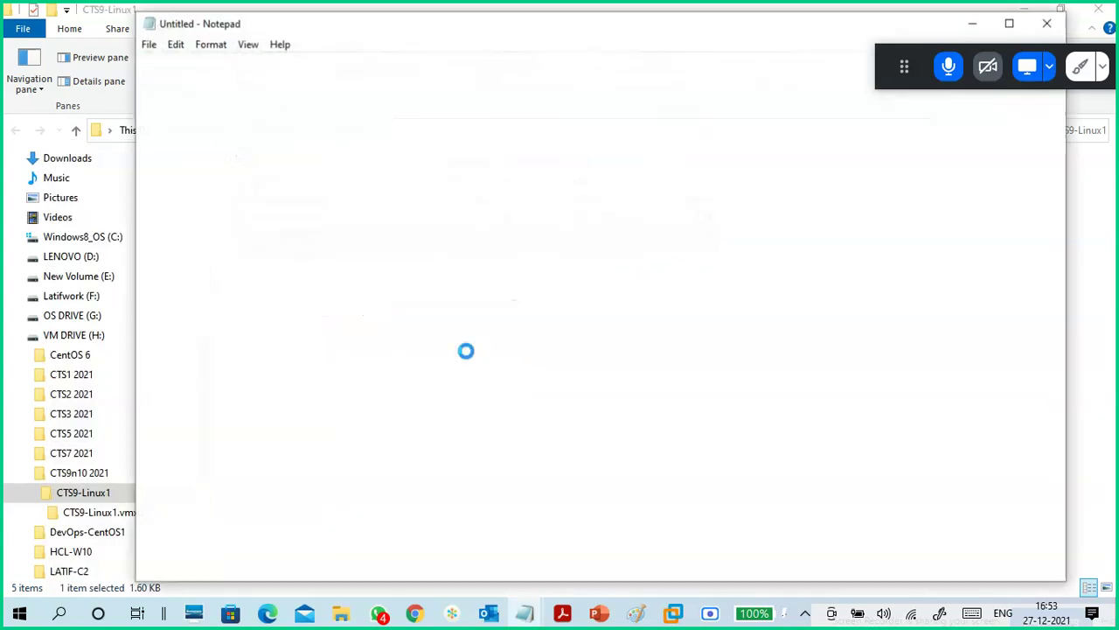
Paste the copied hypervisor.cpuid.v0, mce.enable and vhu.enable lines at the end of CTS9-Linux1.vmx, below floppy0.present.
scroll(477, 345, "down", 15)
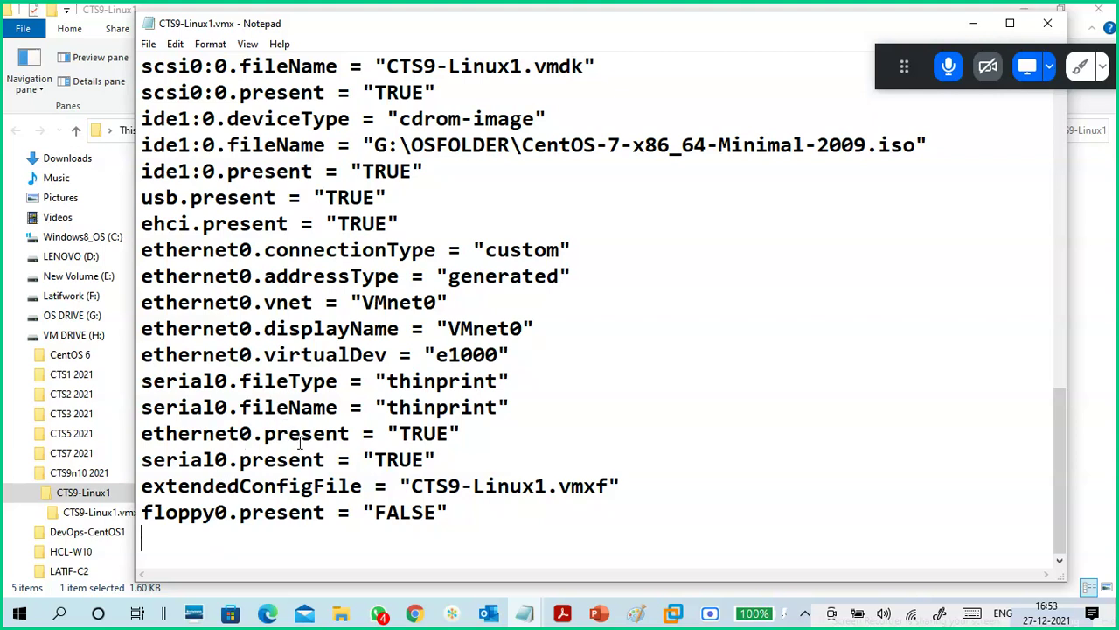
left_click_drag(232, 519, 142, 516)
left_click(213, 535)
key("ctrl+v")
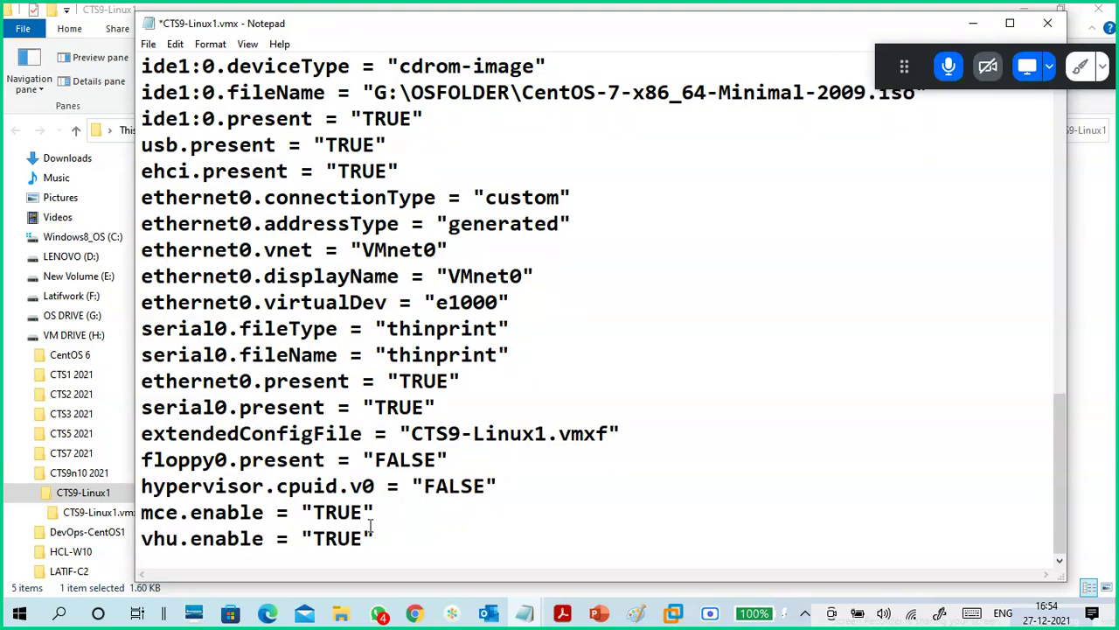
Review the pasted hypervisor.cpuid.v0, mce.enable and vhu.enable lines by highlighting them in CTS9-Linux1.vmx.
left_click_drag(378, 528, 143, 483)
left_click(164, 500)
left_click_drag(503, 486, 142, 497)
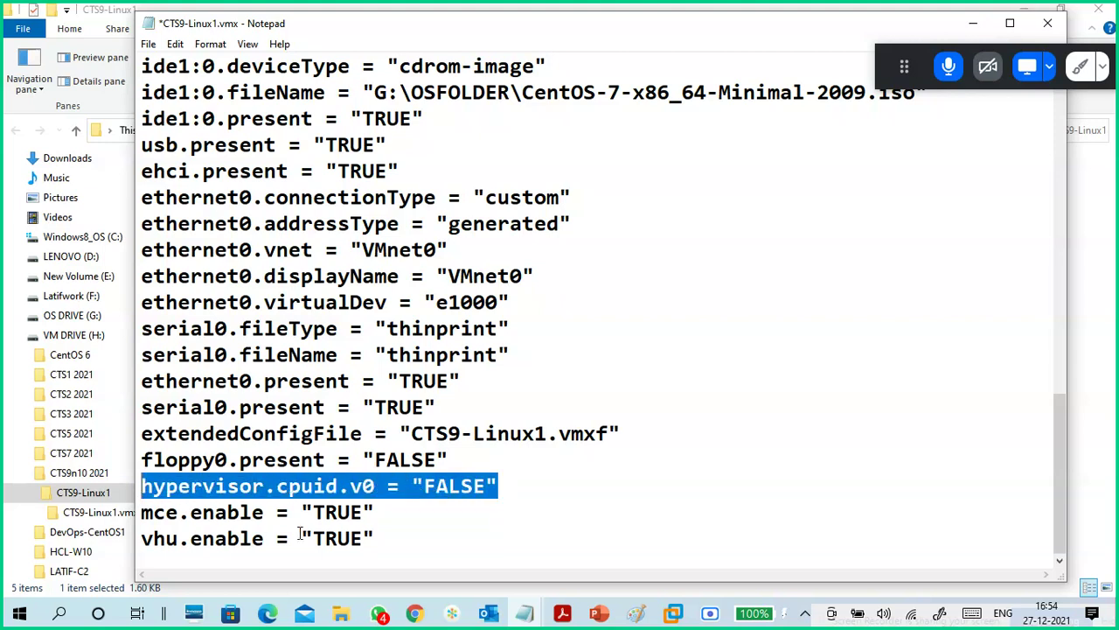
left_click_drag(424, 536, 128, 480)
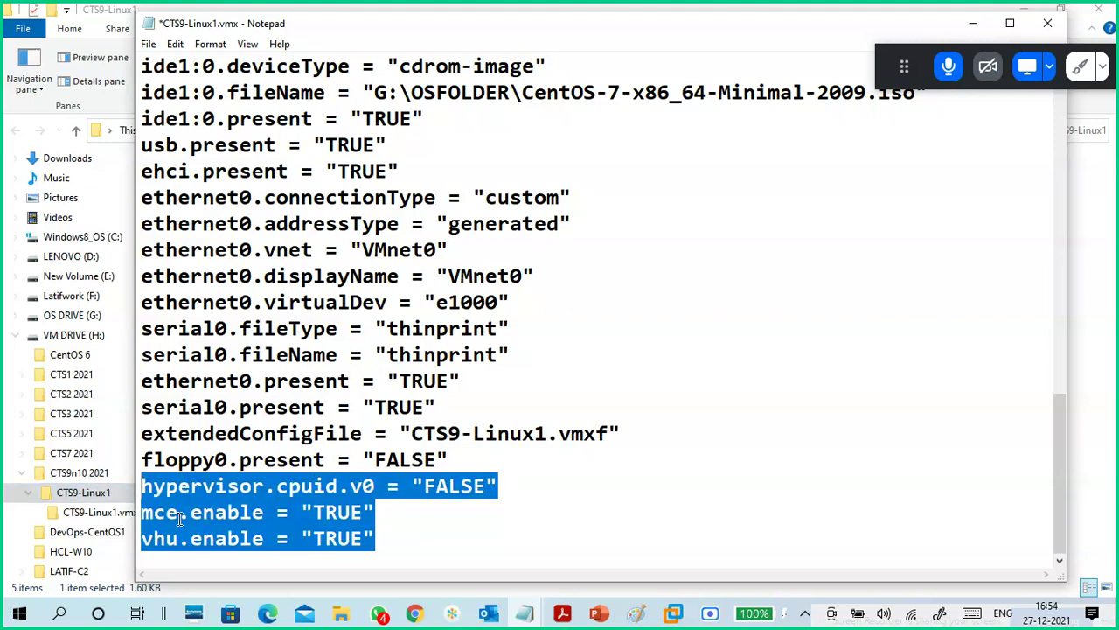
left_click(393, 536)
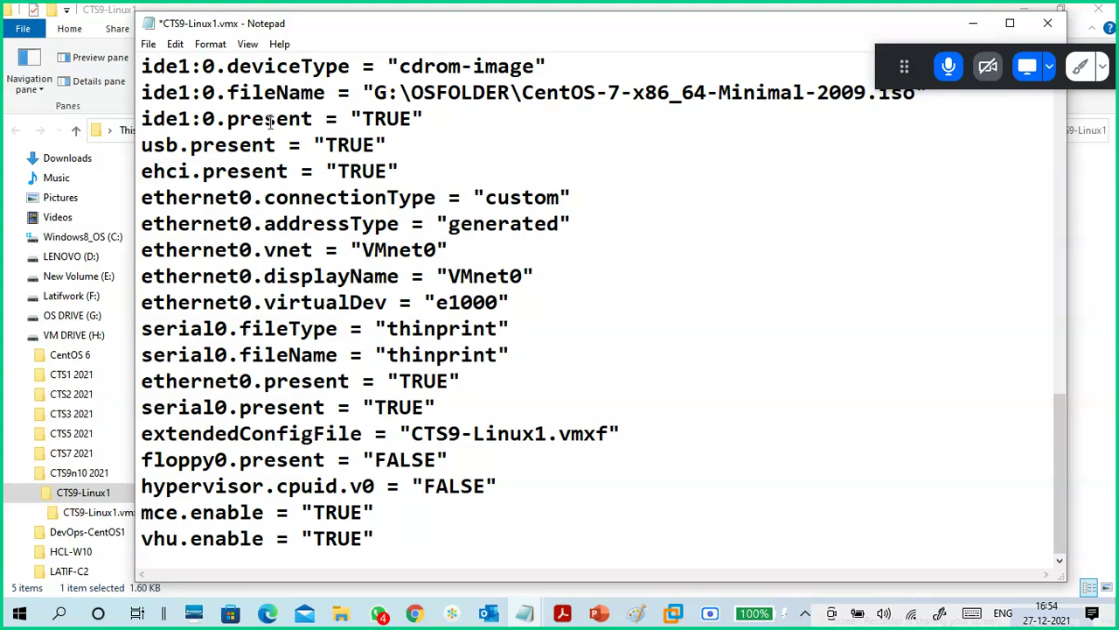
Save the edited CTS9-Linux1.vmx file and close it.
left_click(147, 44)
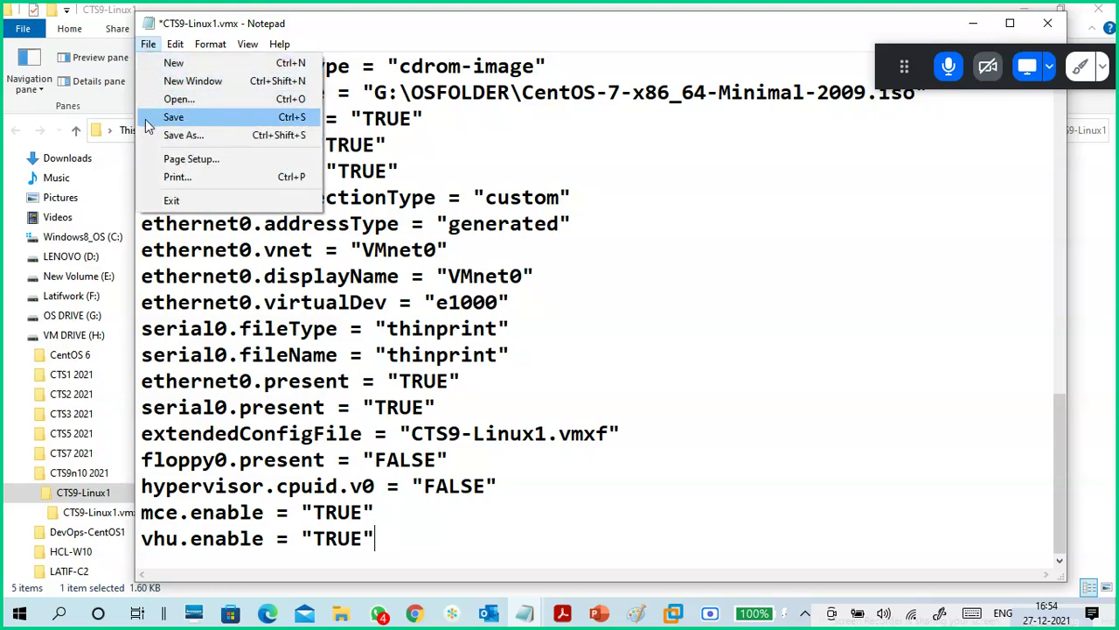
left_click(148, 119)
left_click(149, 44)
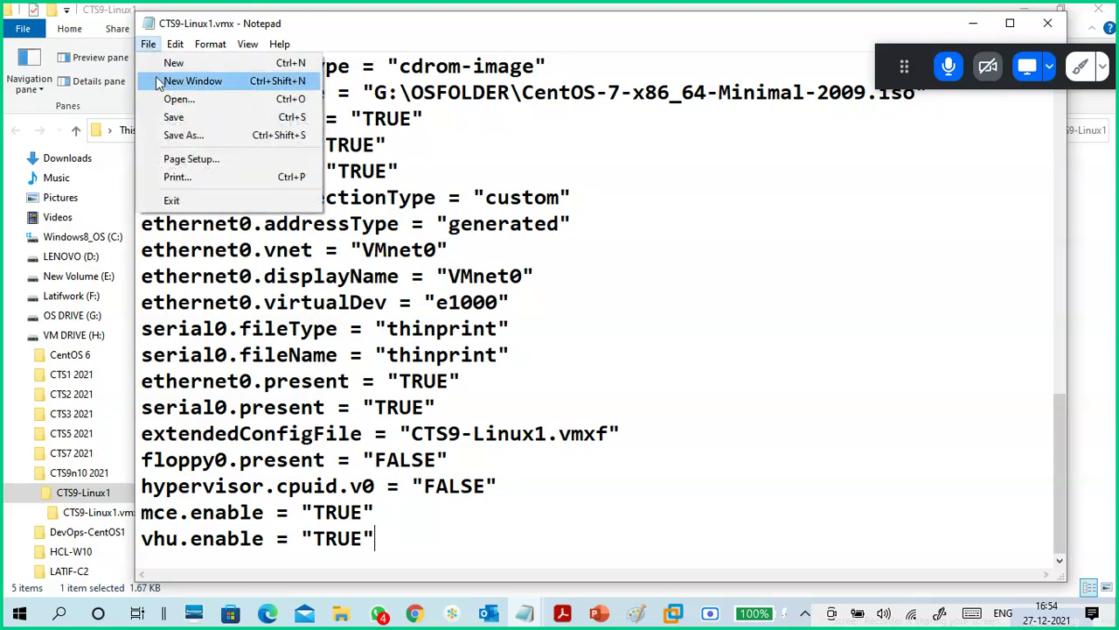
left_click(153, 124)
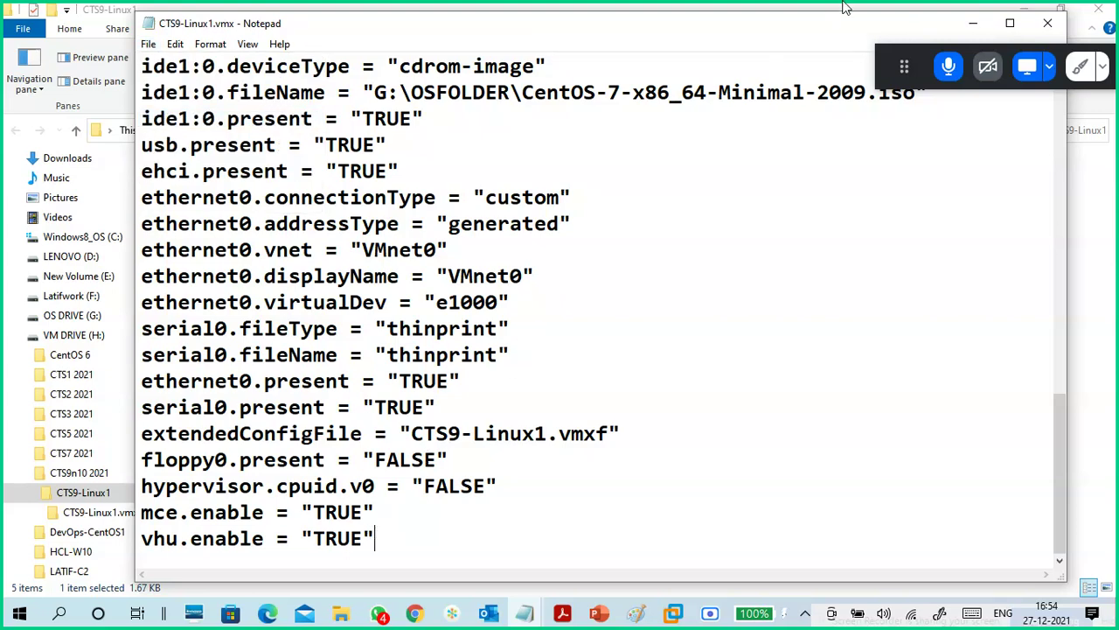
left_click(1048, 23)
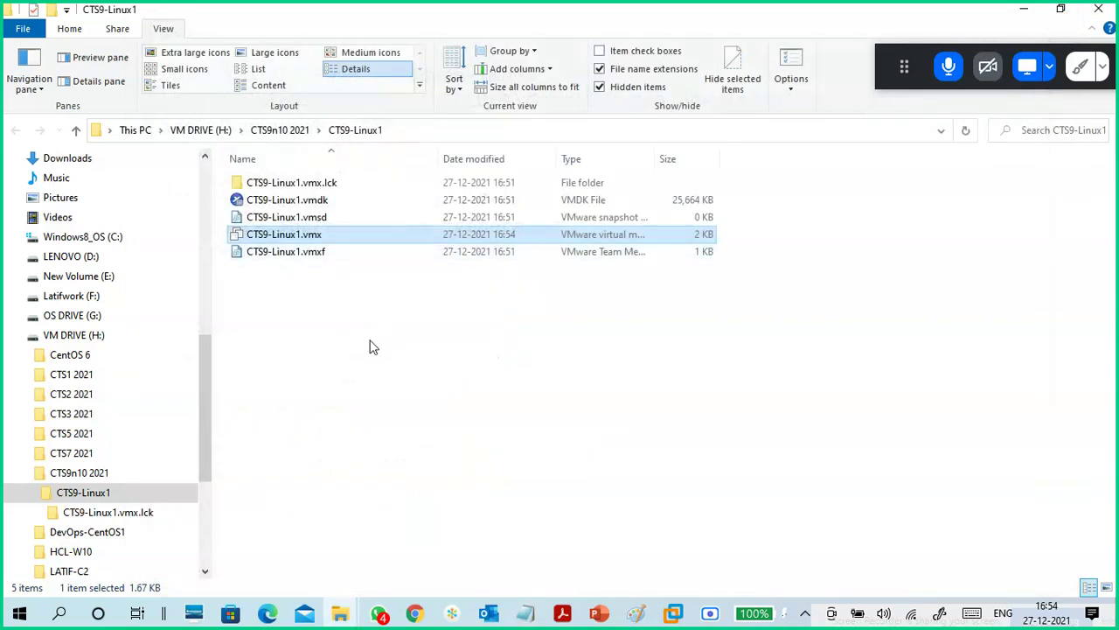
Minimize the CTS9-Linux1 and VM DRIVE (H:) folder windows to return to VMware Workstation.
left_click(371, 347)
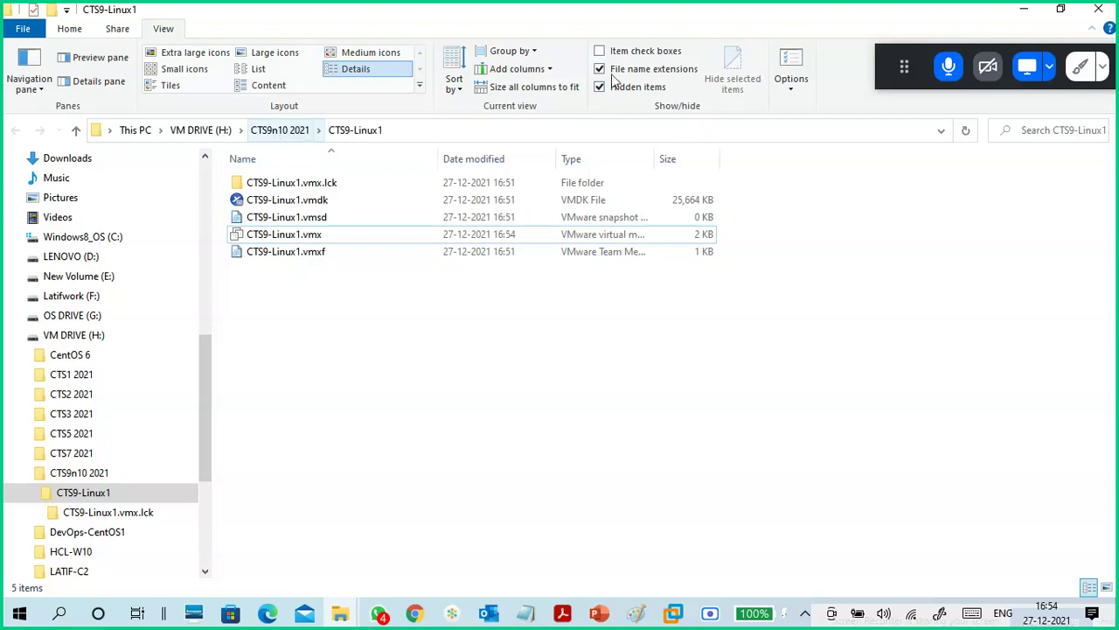
left_click(1027, 11)
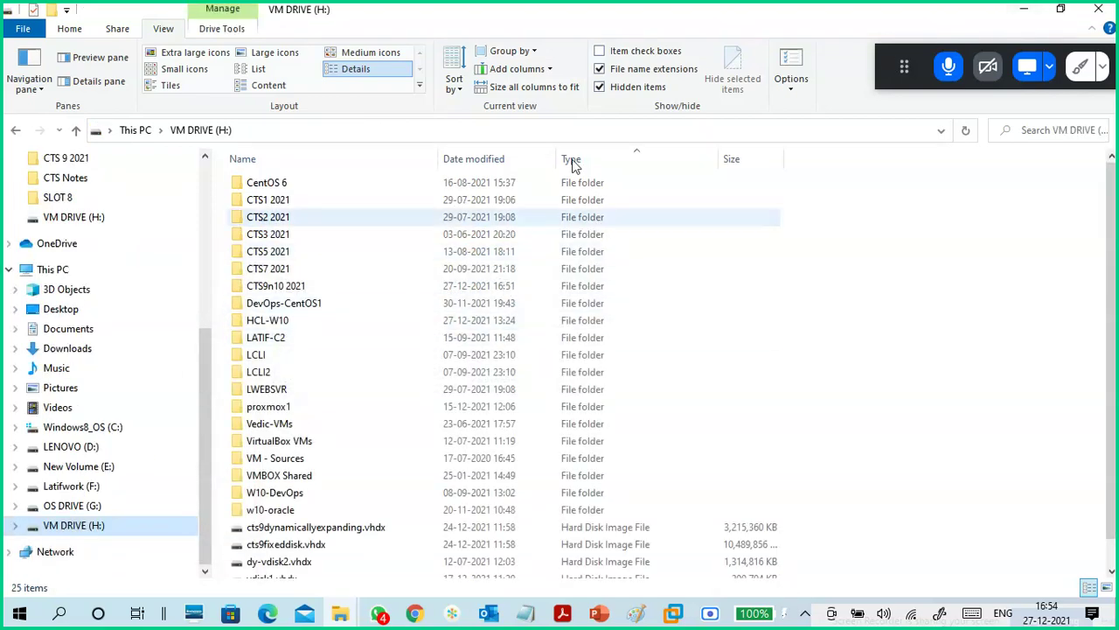
left_click(1030, 14)
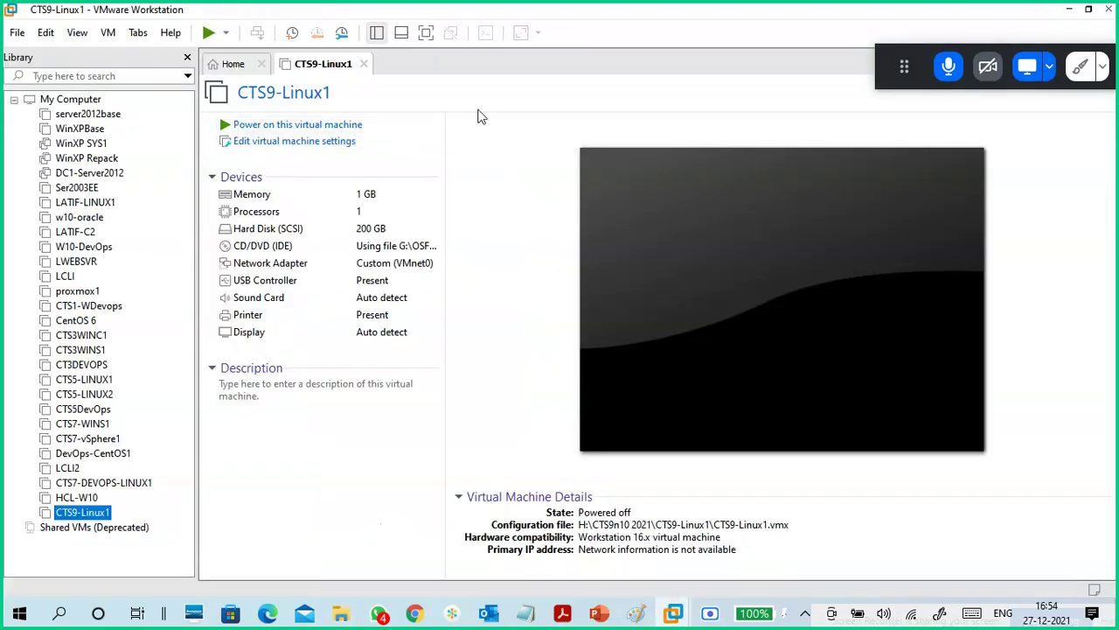
Open the CTS9-Linux1 virtual machine settings and examine the virtualization engine options of its processors.
left_click(295, 150)
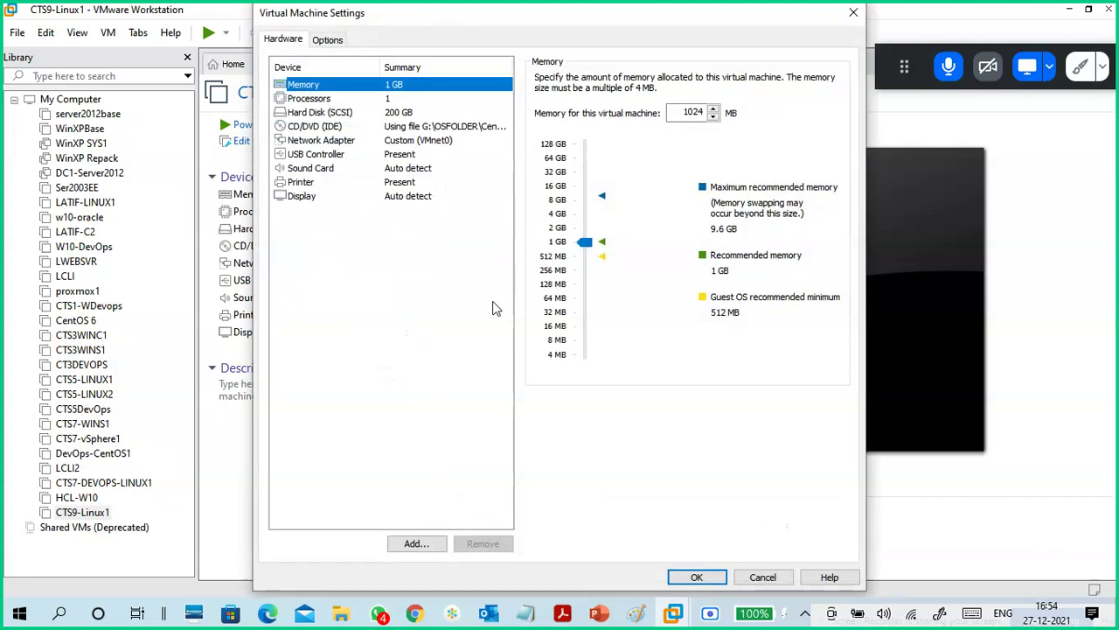
left_click(383, 100)
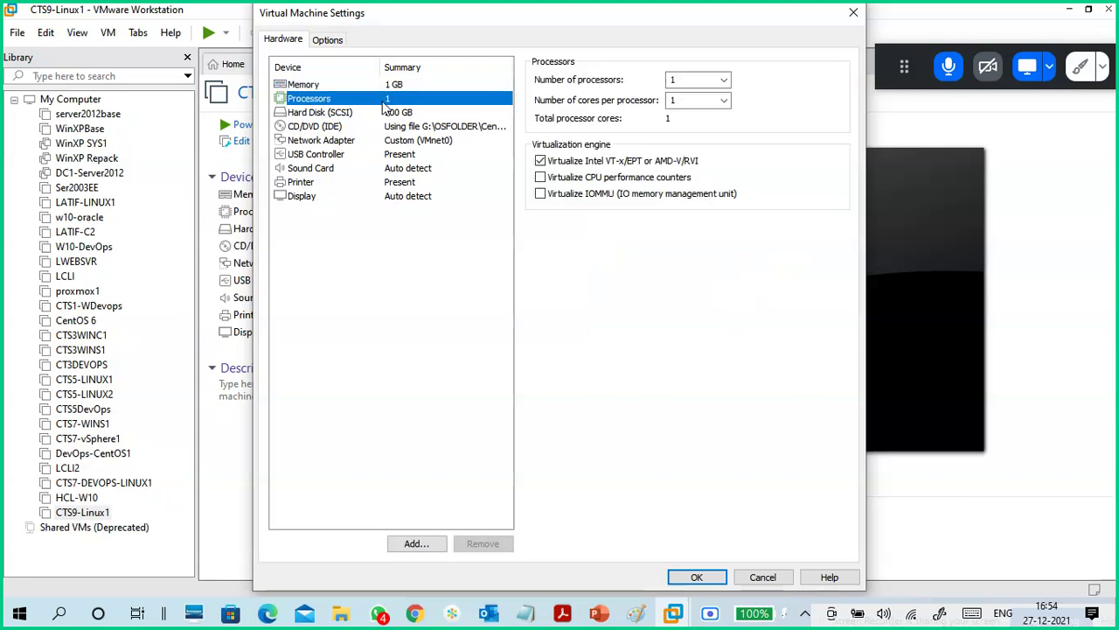
left_click(389, 114)
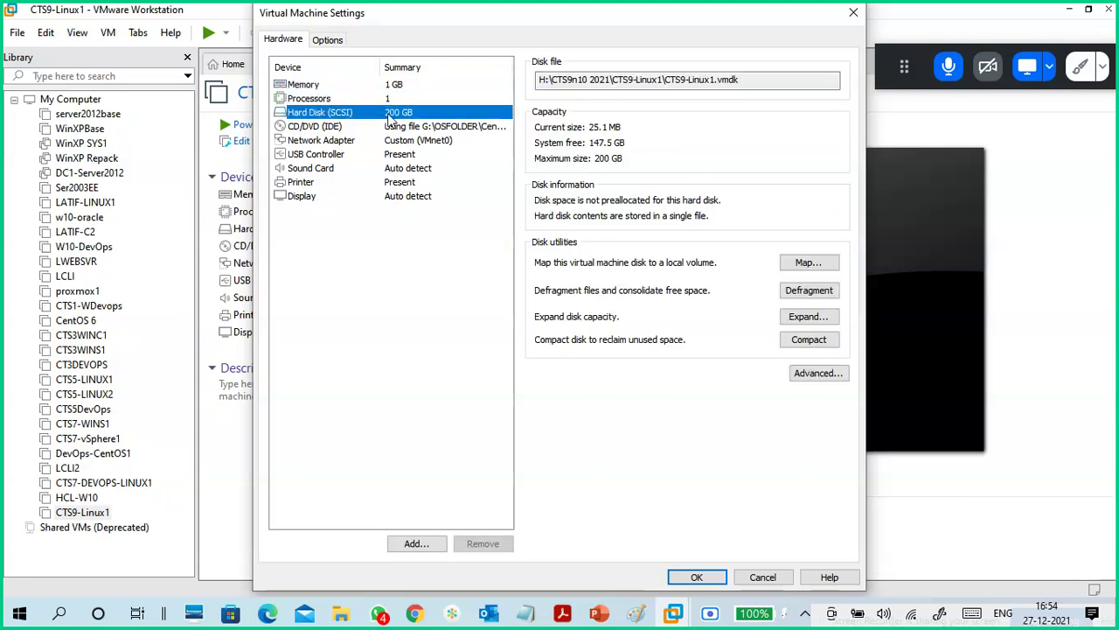
left_click(389, 100)
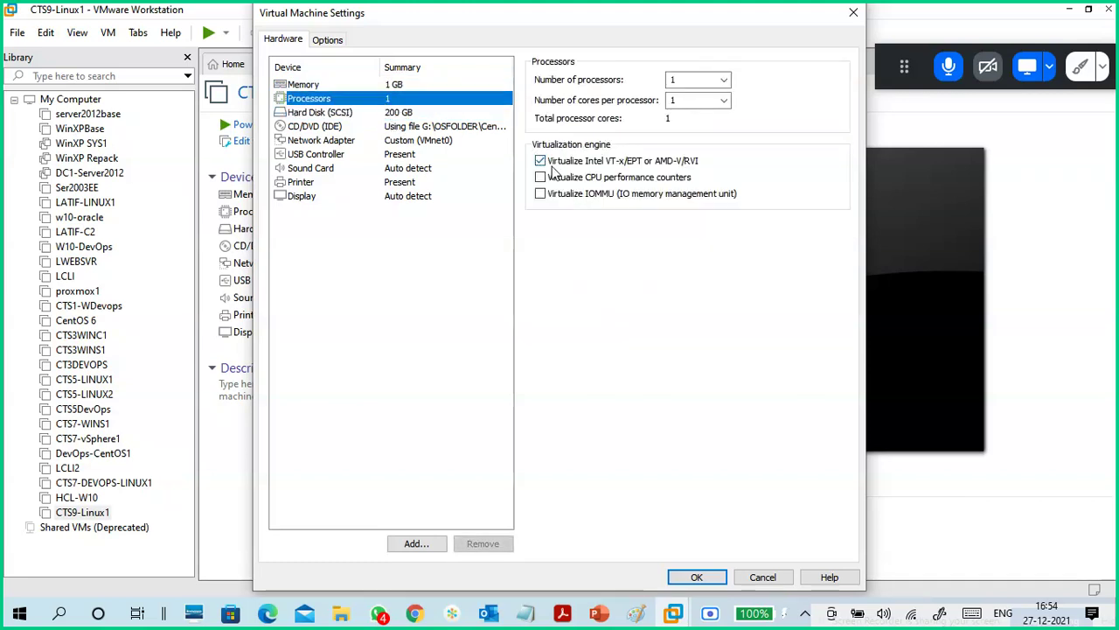
View the Expand Disk Capacity dialog for the SCSI hard disk and cancel it.
left_click(409, 114)
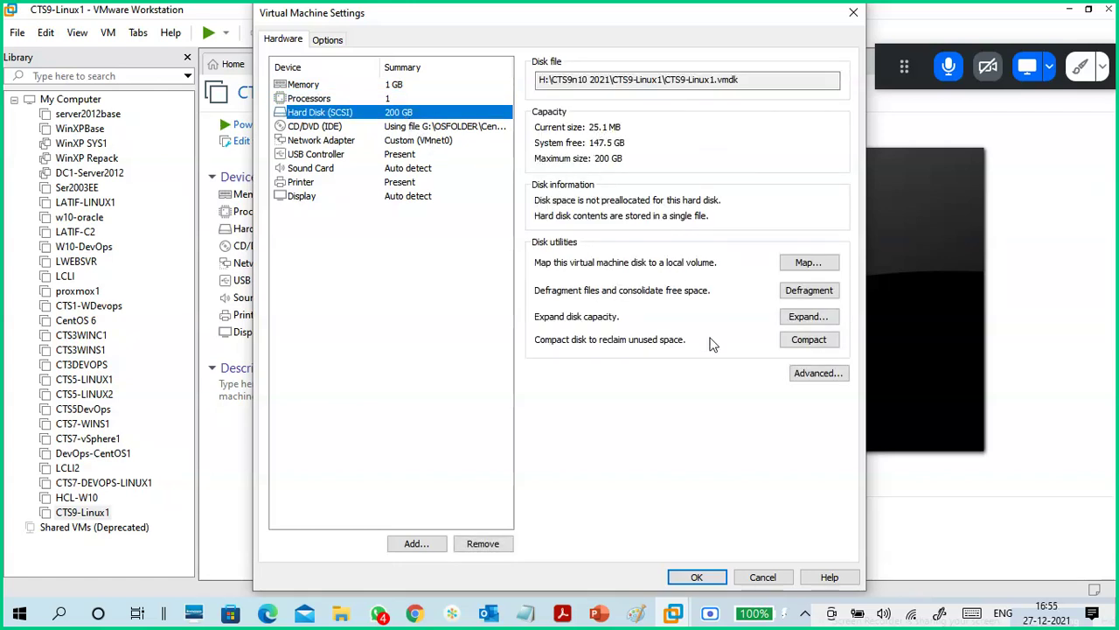
left_click(809, 316)
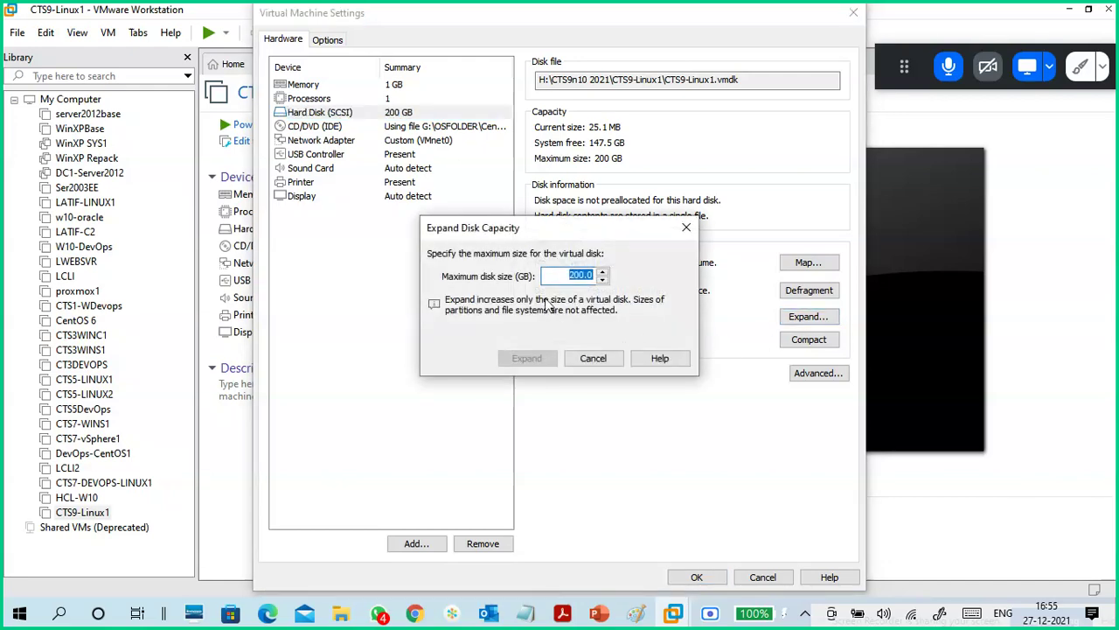
left_click(577, 276)
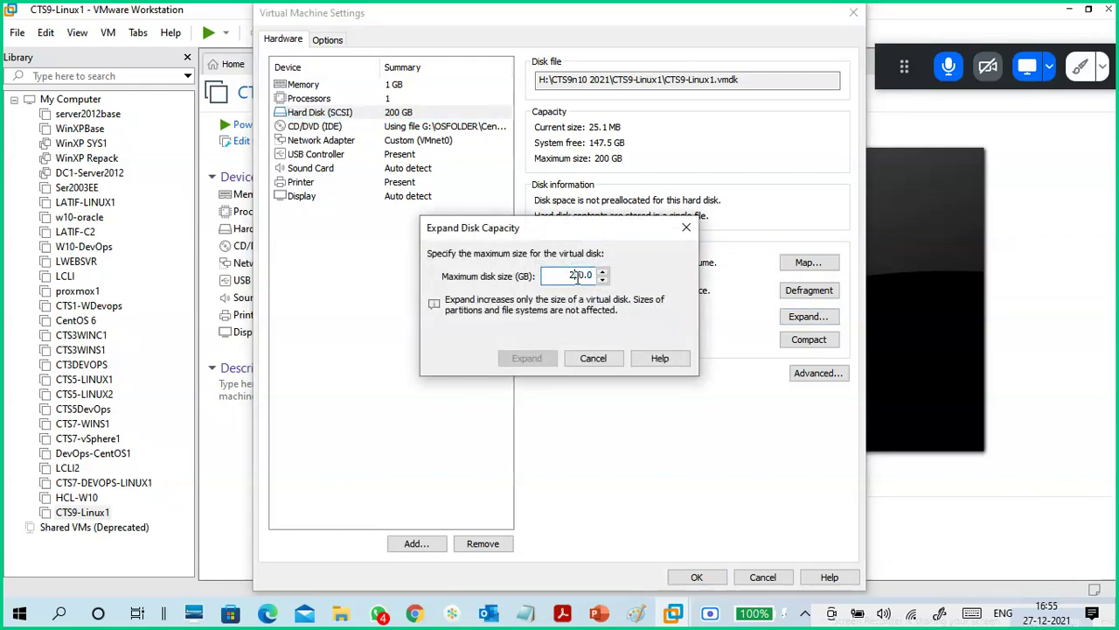
left_click(593, 358)
Compact the SCSI hard disk of CTS9-Linux1 to reclaim unused space.
left_click(806, 341)
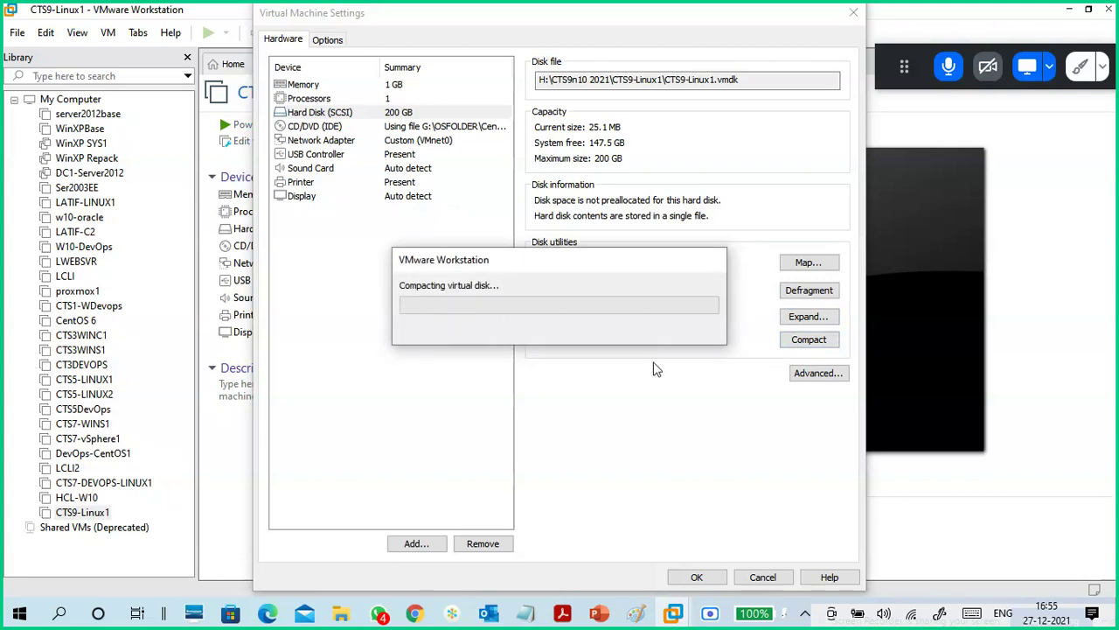
left_click(643, 327)
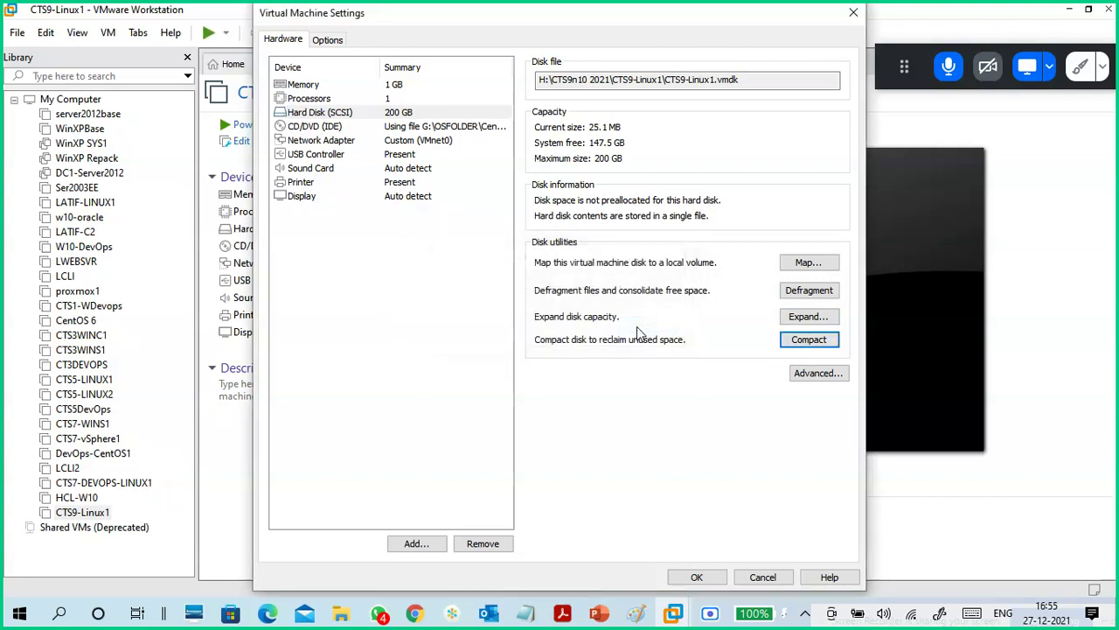
Look at the disk expansion dialog once more, then cancel it and the virtual machine settings.
left_click(789, 318)
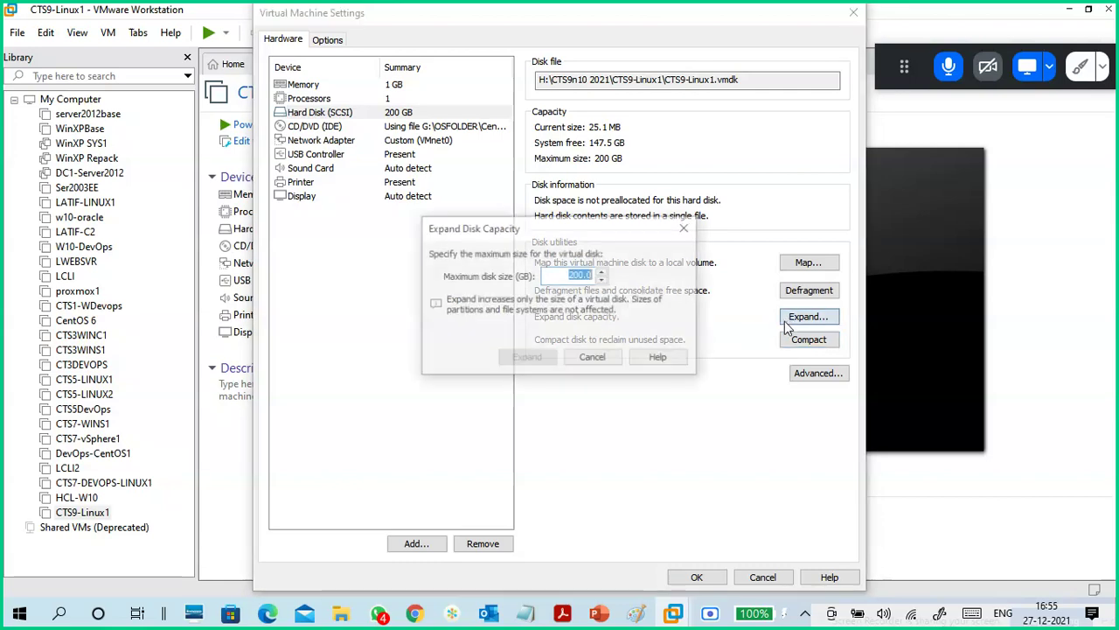
left_click(595, 359)
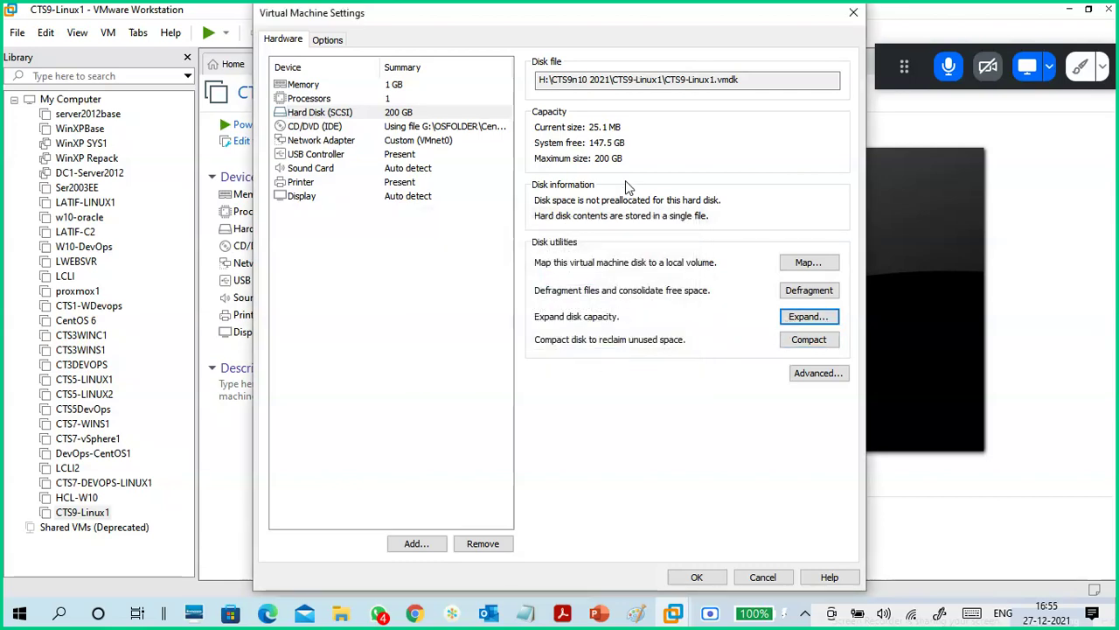
left_click(763, 577)
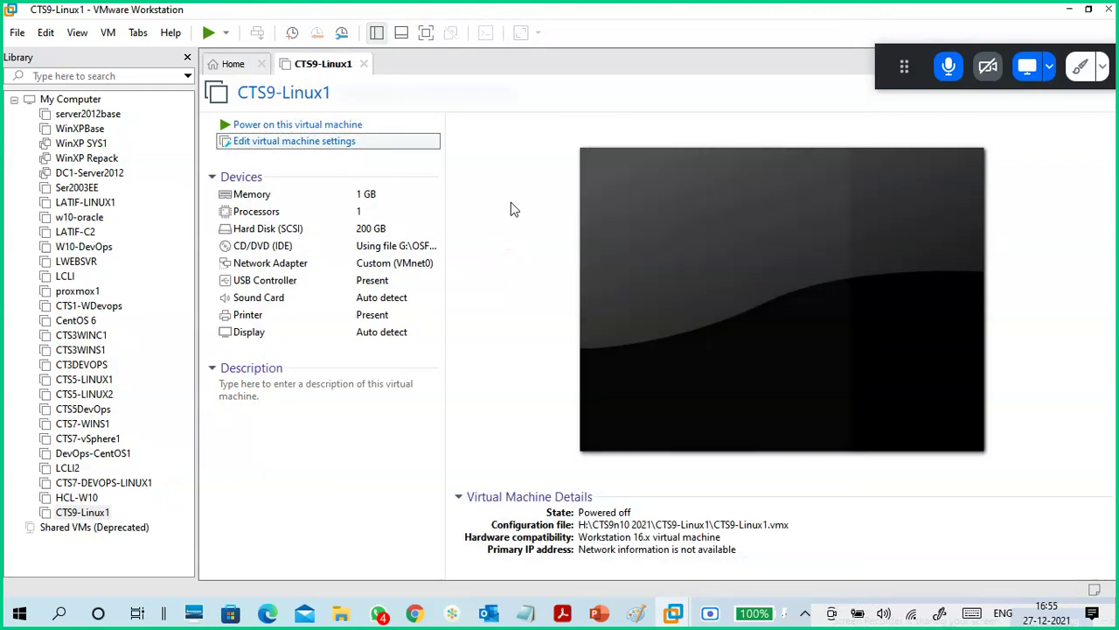
Reopen the CTS9-Linux1 virtual machine settings and examine the hard disk, CD/DVD, network adapter, memory and processor entries.
left_click(409, 112)
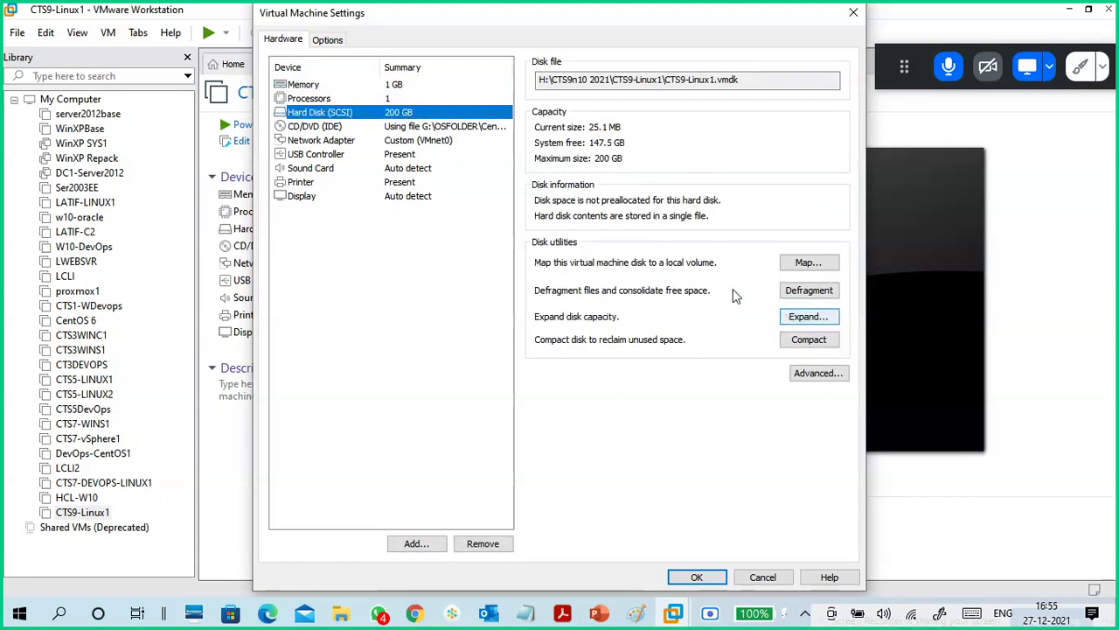
left_click(395, 127)
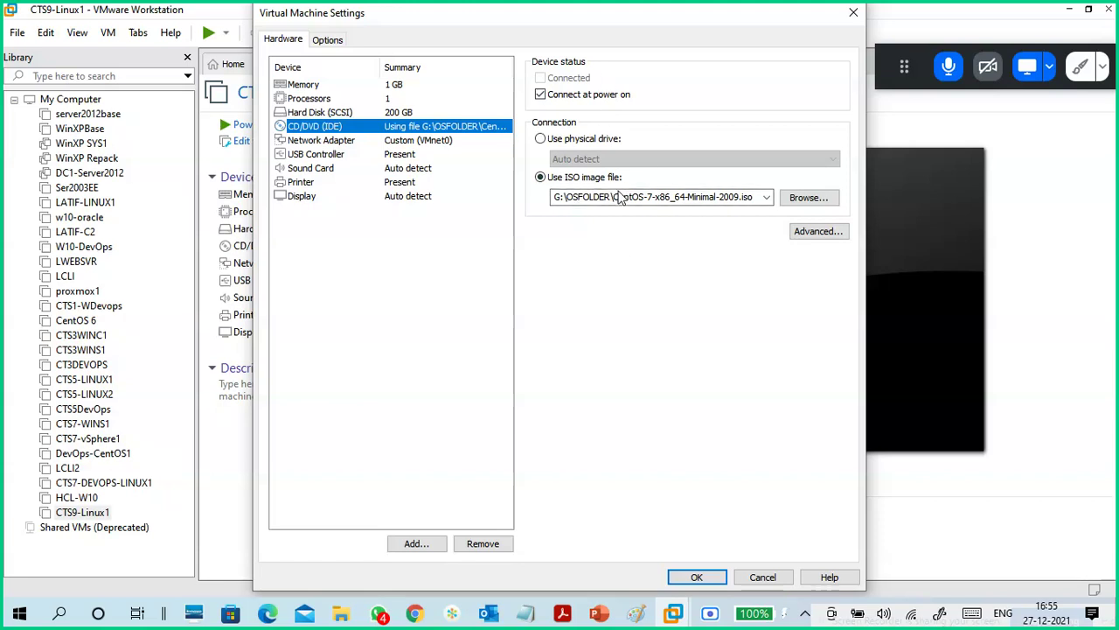
left_click(614, 197)
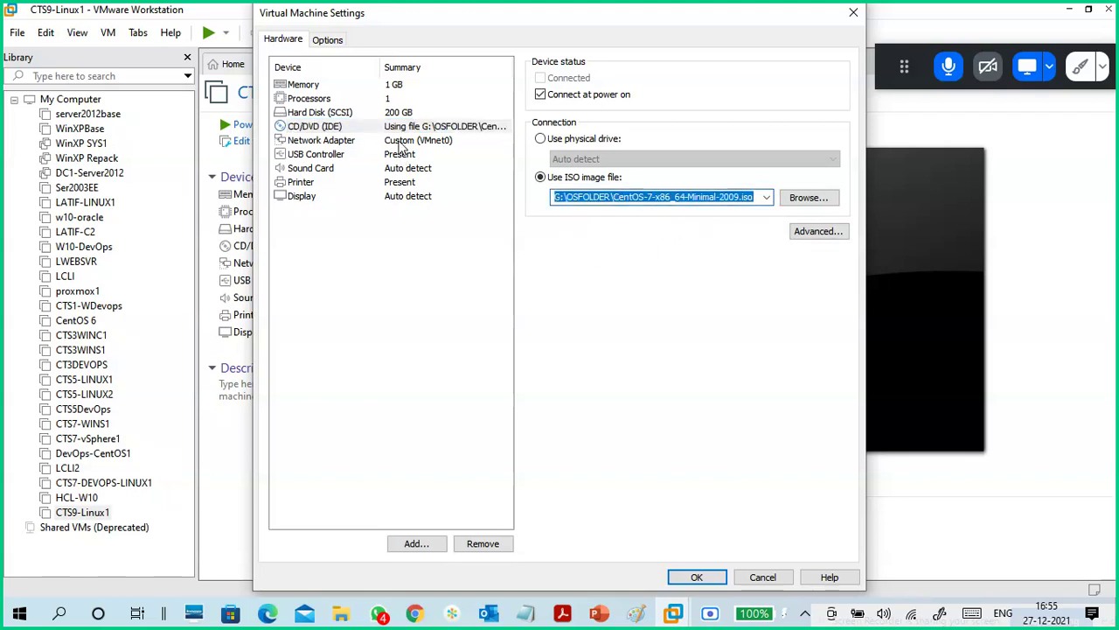
left_click(402, 142)
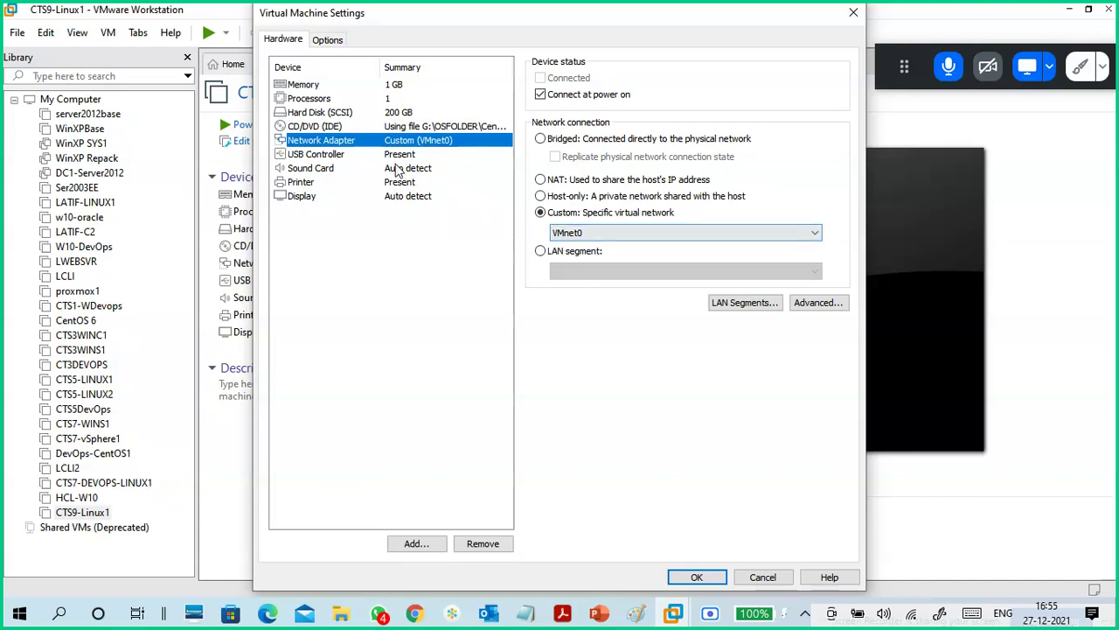
left_click(391, 85)
left_click(393, 99)
left_click(400, 112)
left_click(405, 127)
left_click(413, 141)
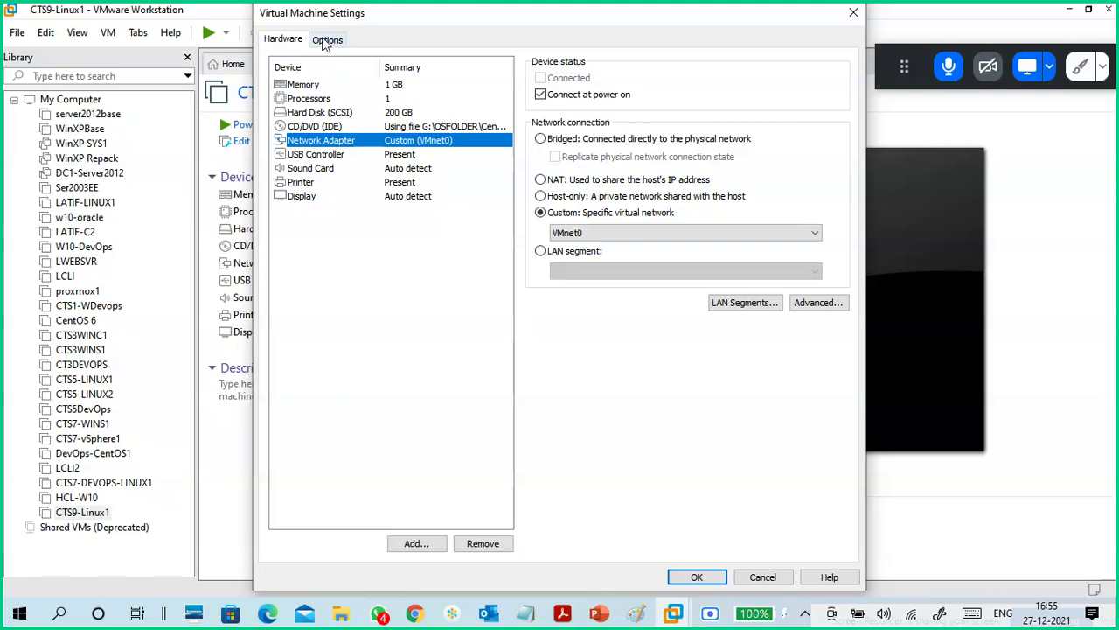
Enable synchronizing guest time with the host in the VMware Tools options of CTS9-Linux1.
left_click(327, 40)
left_click(328, 41)
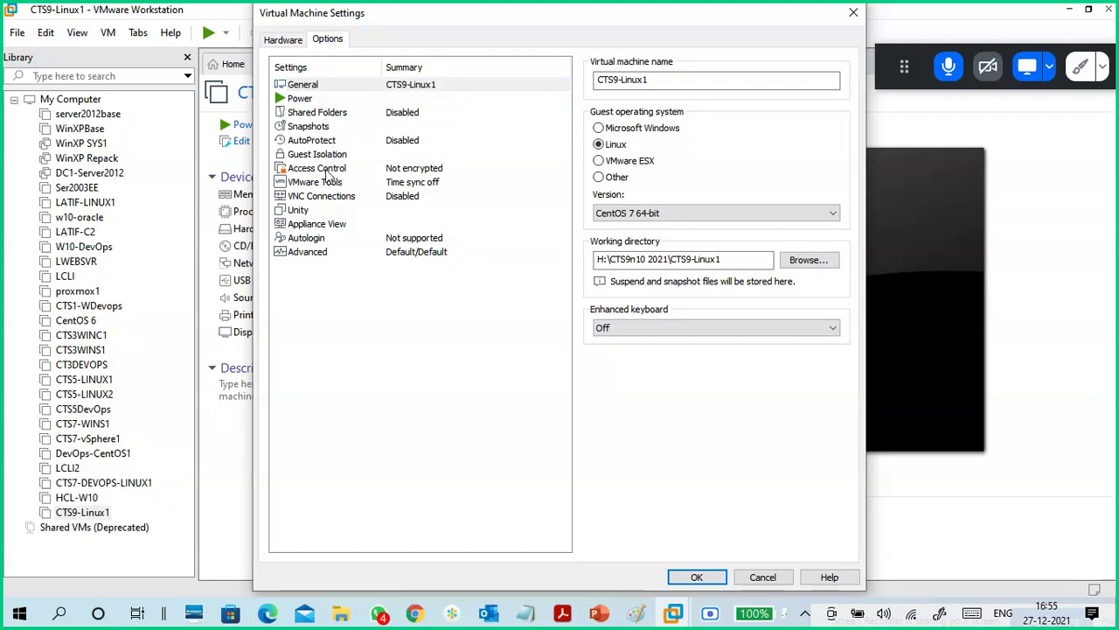
left_click(320, 183)
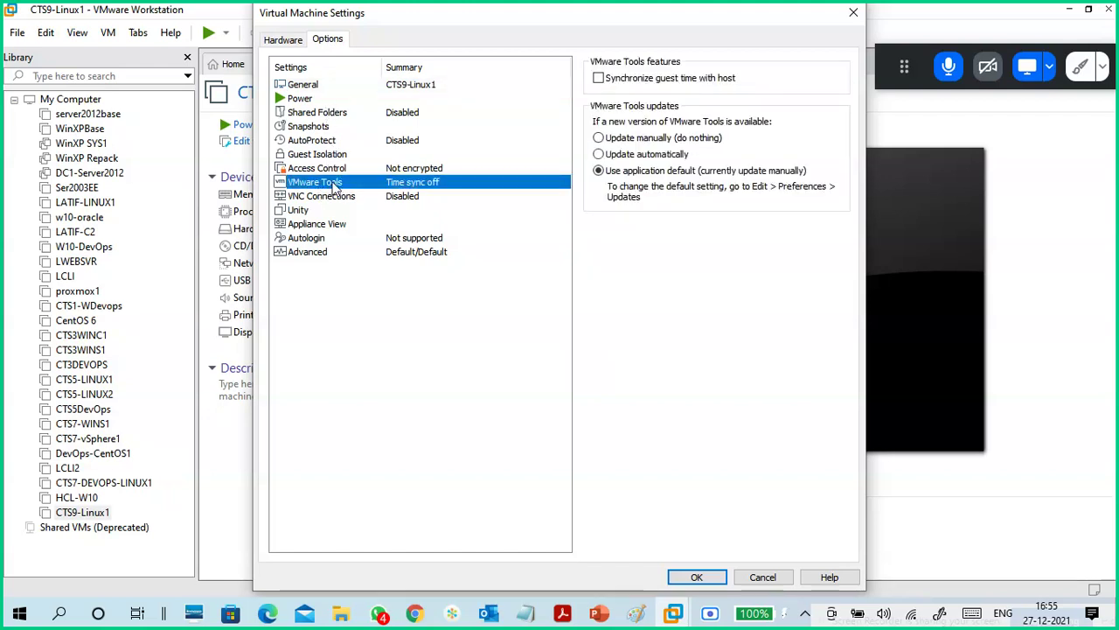
left_click(598, 79)
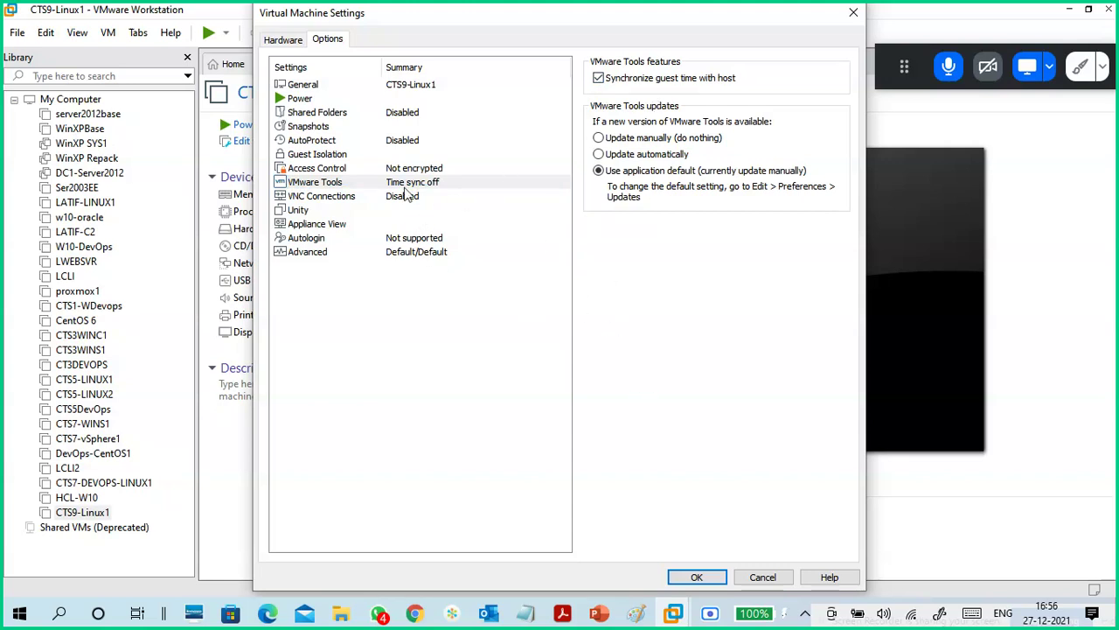
left_click(342, 185)
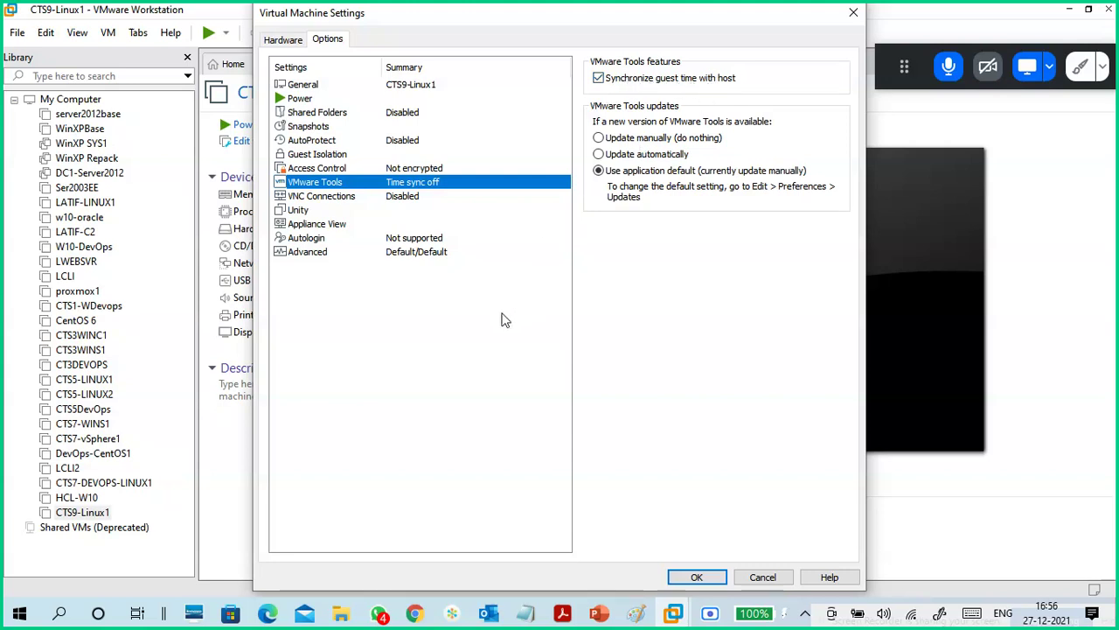
left_click(324, 255)
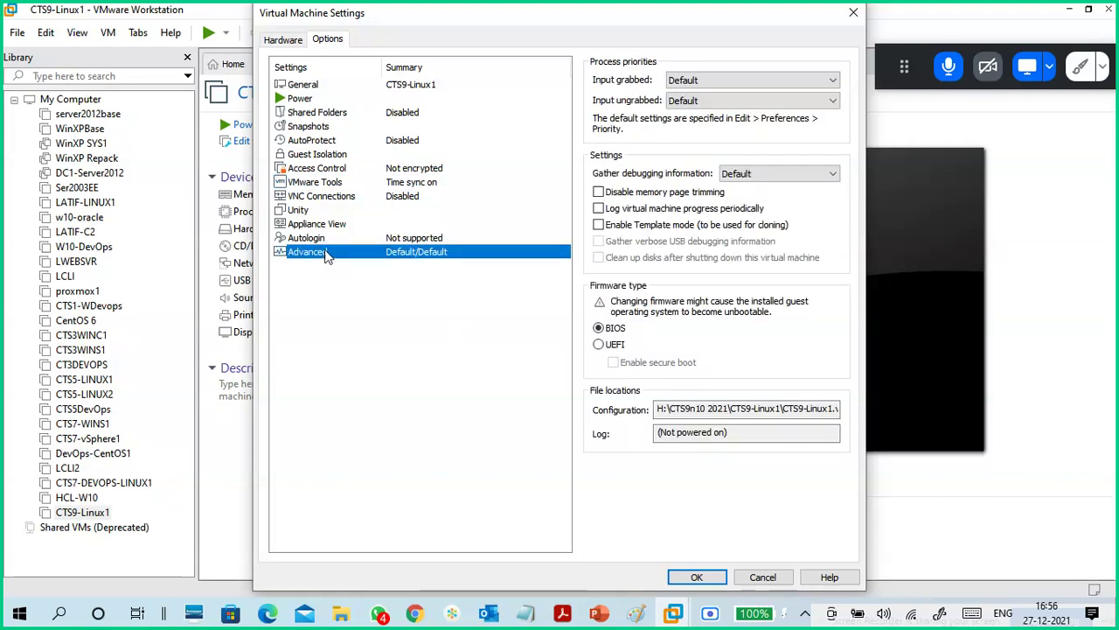
left_click(333, 184)
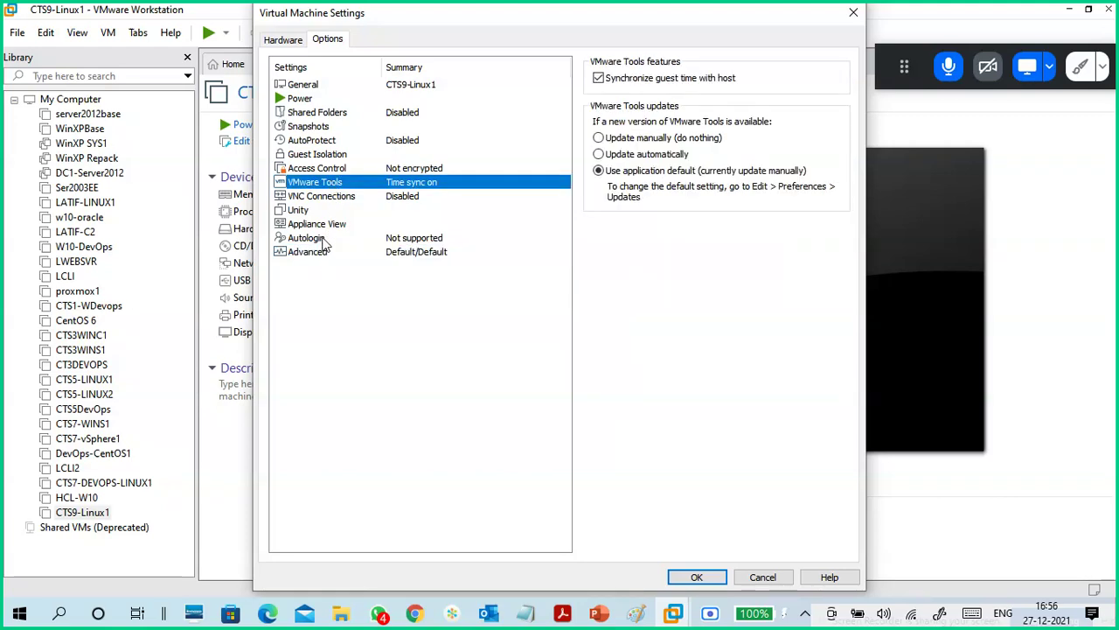
Set the firmware type of CTS9-Linux1 to UEFI in the advanced options and save the virtual machine settings.
left_click(322, 254)
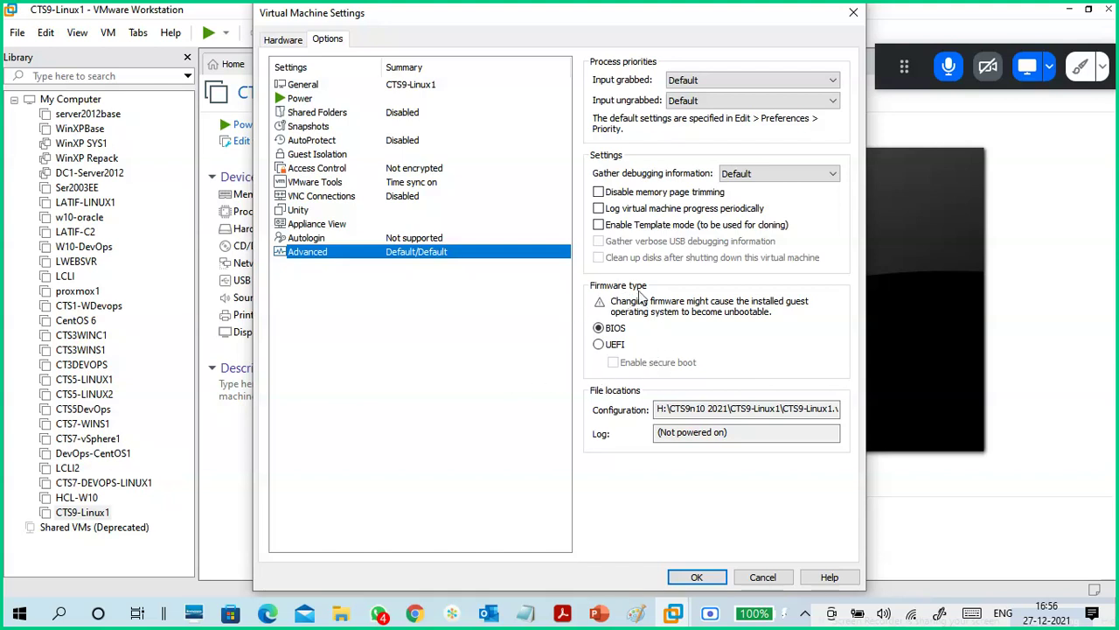
left_click(600, 346)
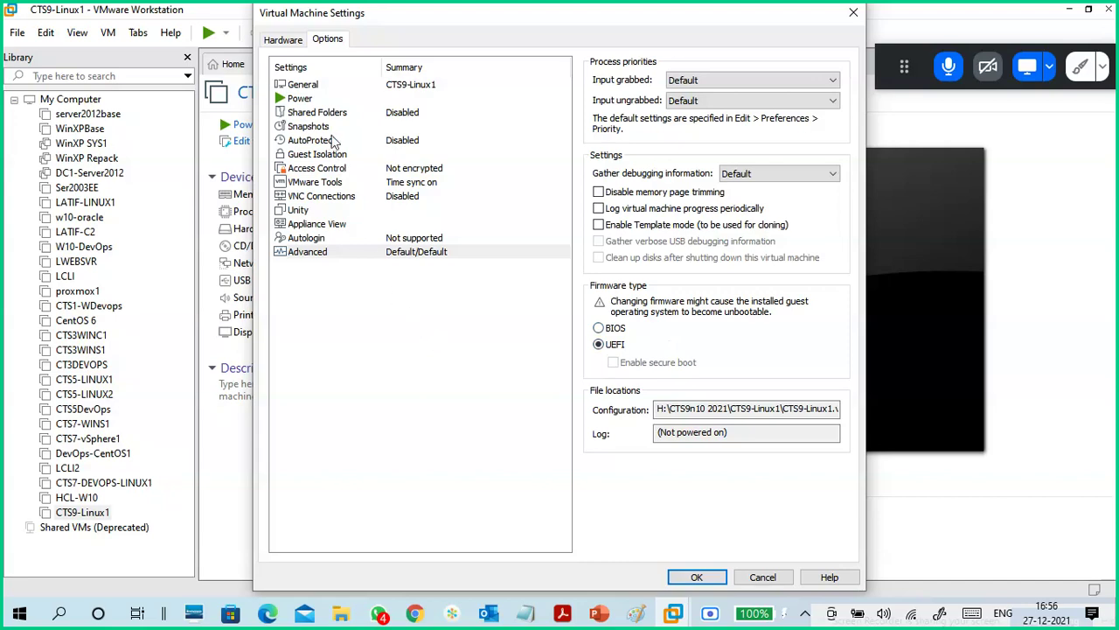
left_click(286, 40)
left_click(326, 40)
left_click(296, 40)
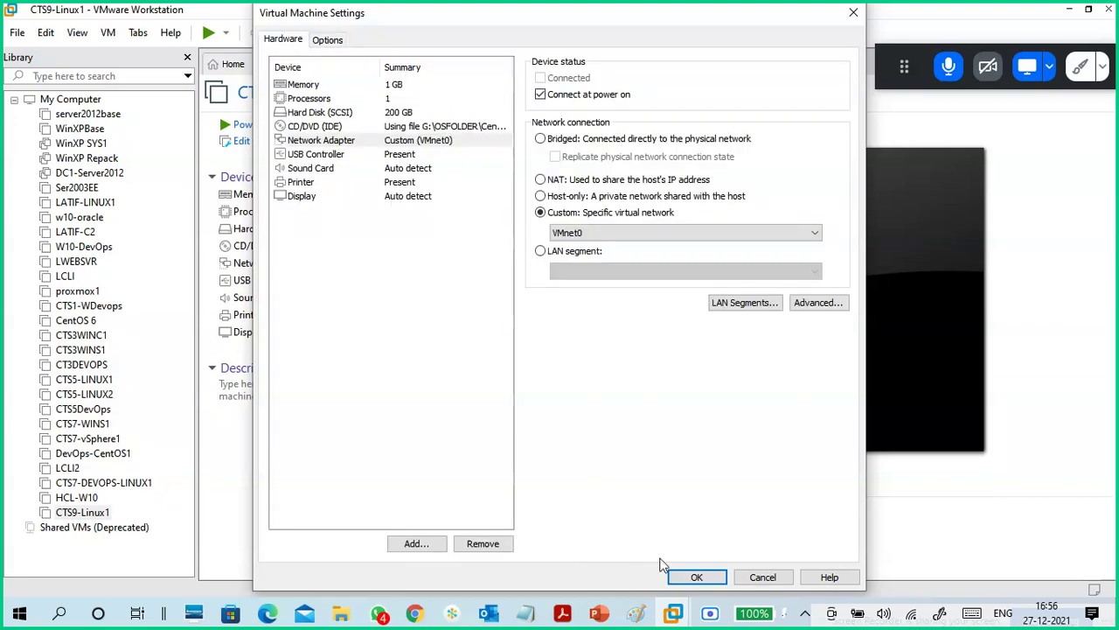
left_click(689, 579)
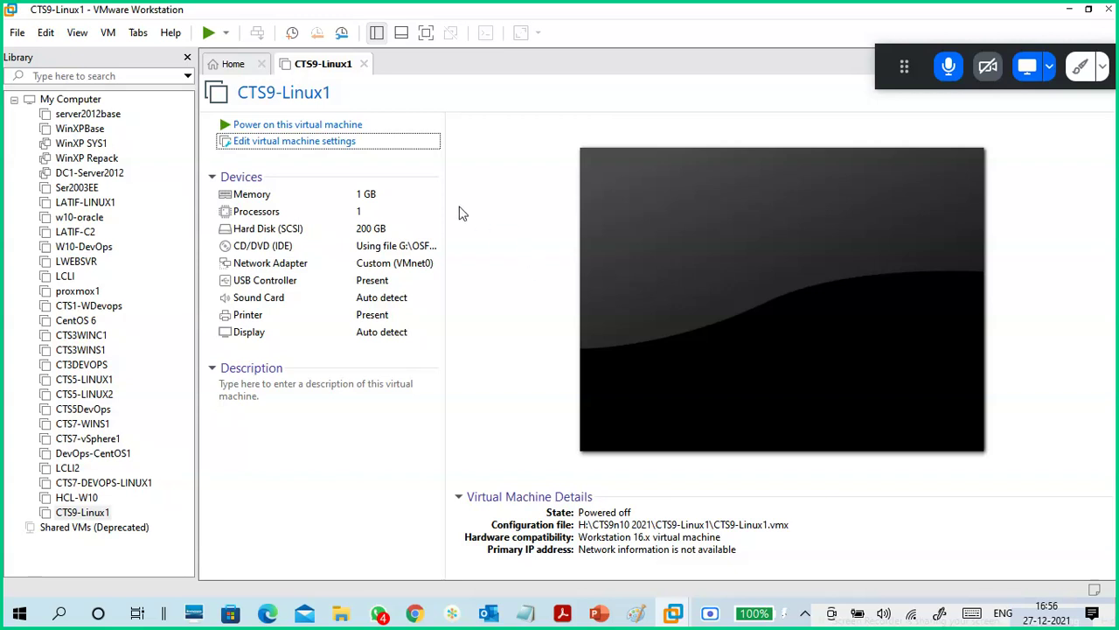
Start a new virtual machine with typical configuration, operating system installed later, and Linux CentOS 7 64-bit as the guest.
left_click(233, 65)
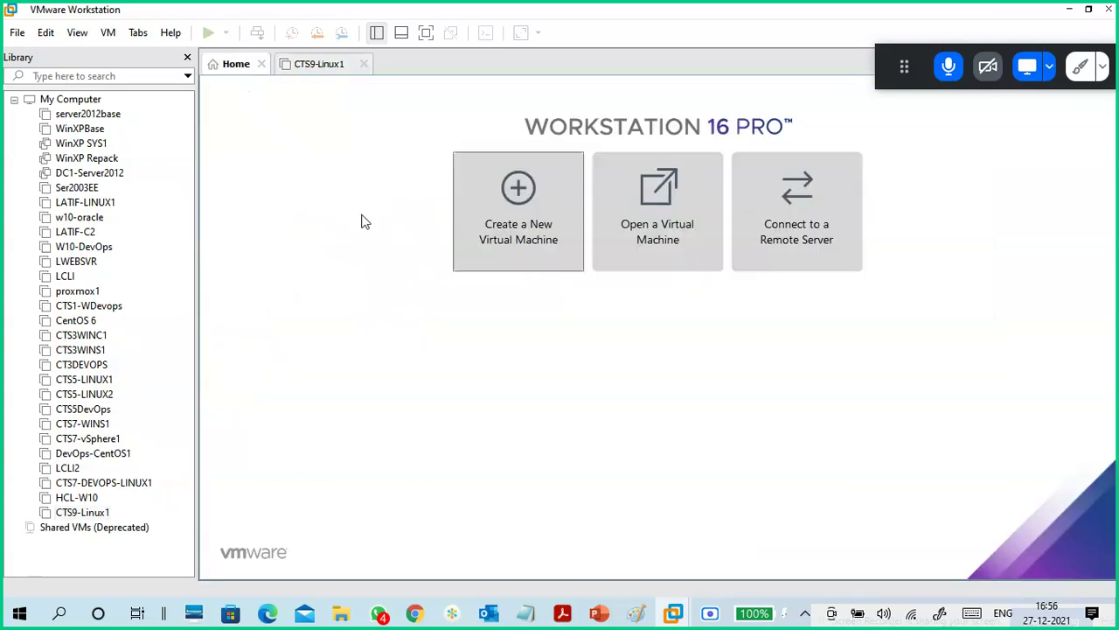
left_click(521, 230)
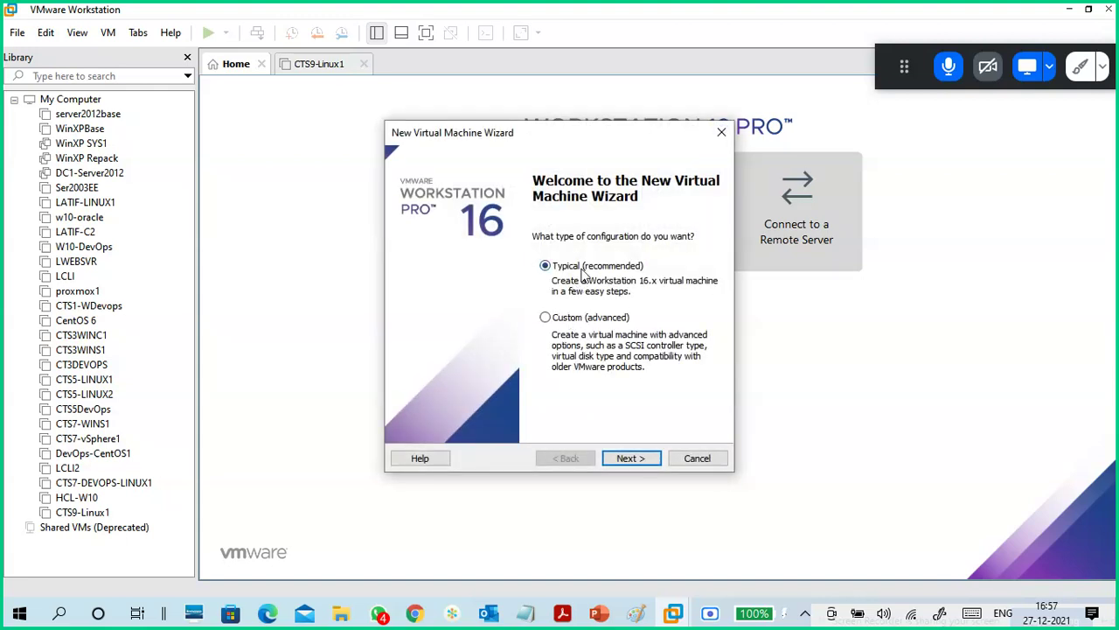
left_click(632, 459)
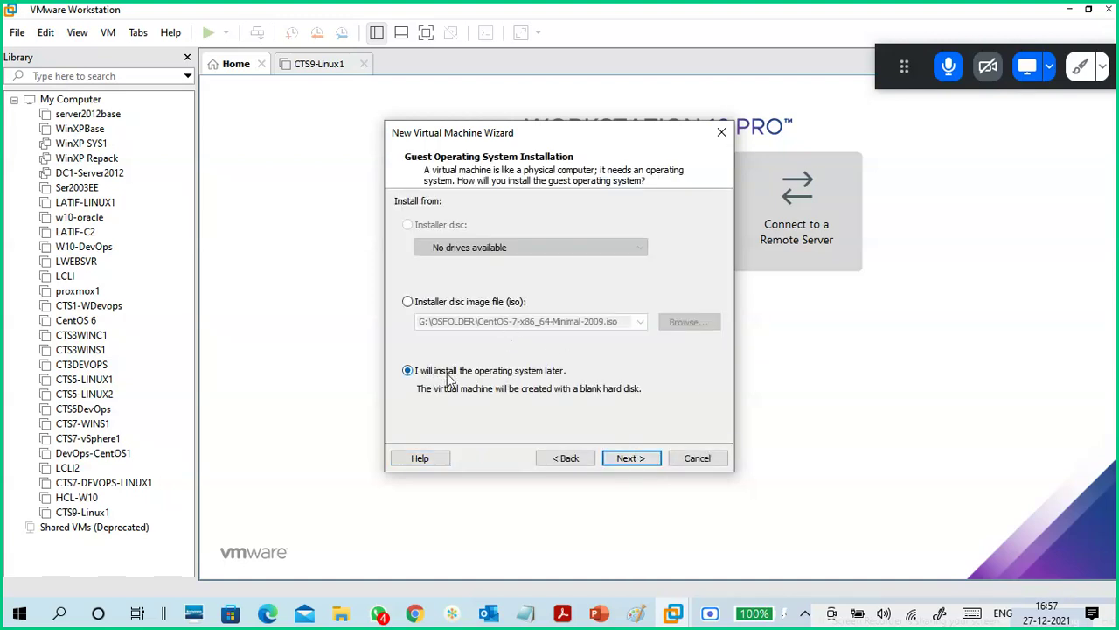
left_click(627, 457)
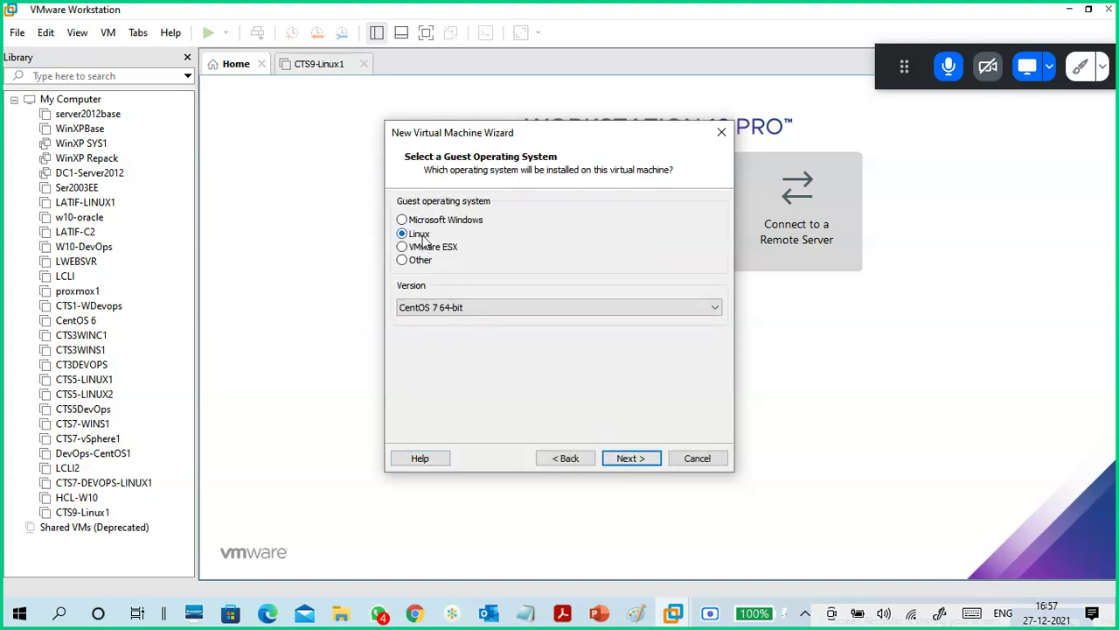
left_click(449, 307)
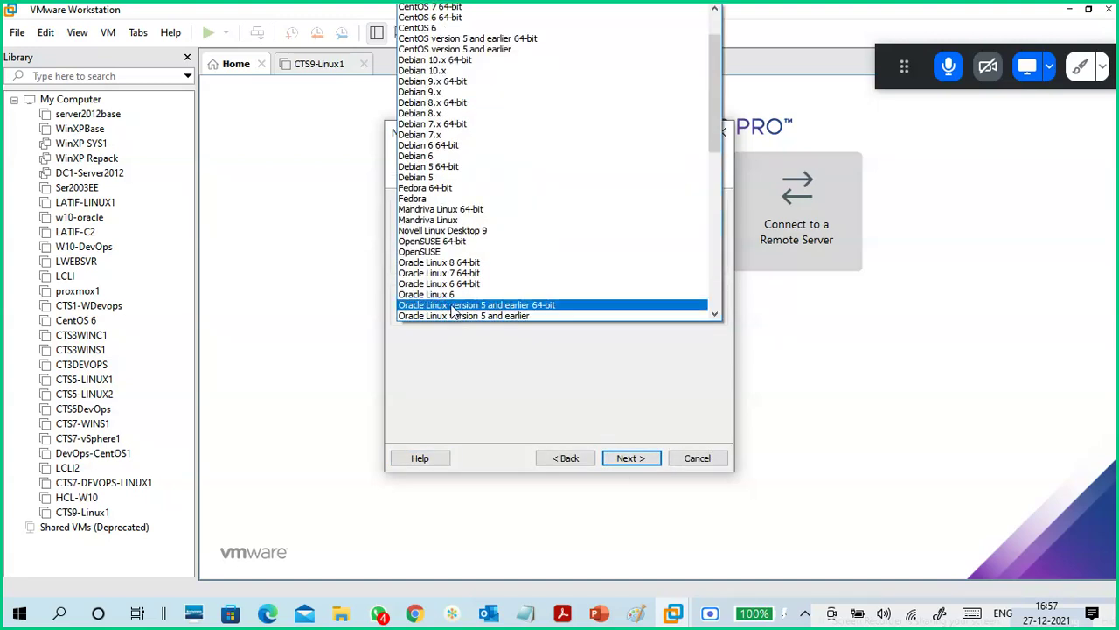
left_click(437, 7)
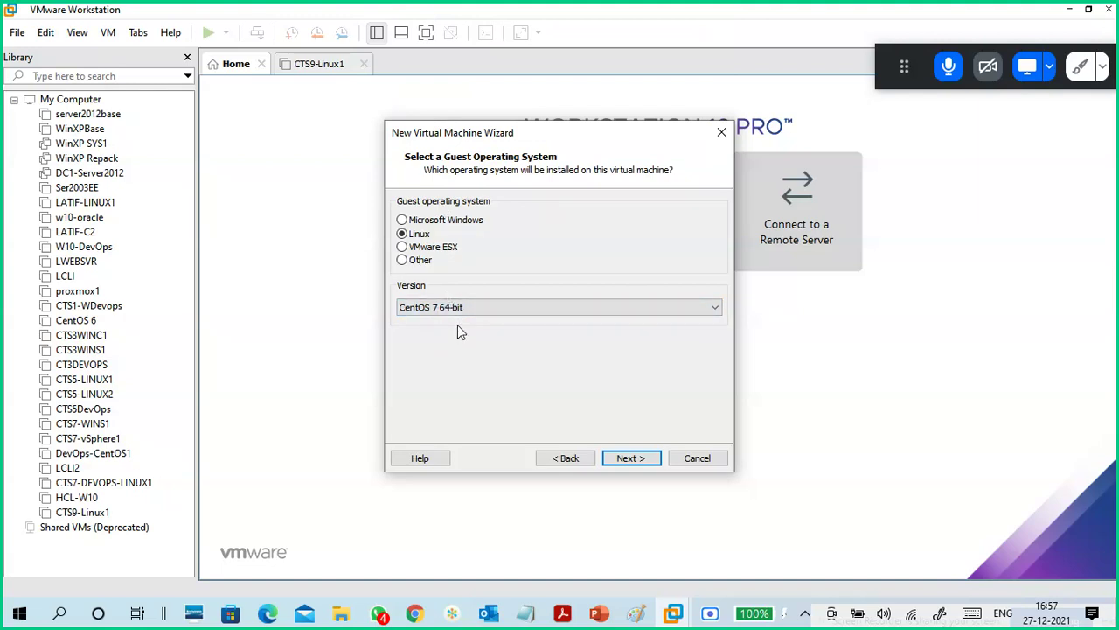
left_click(644, 457)
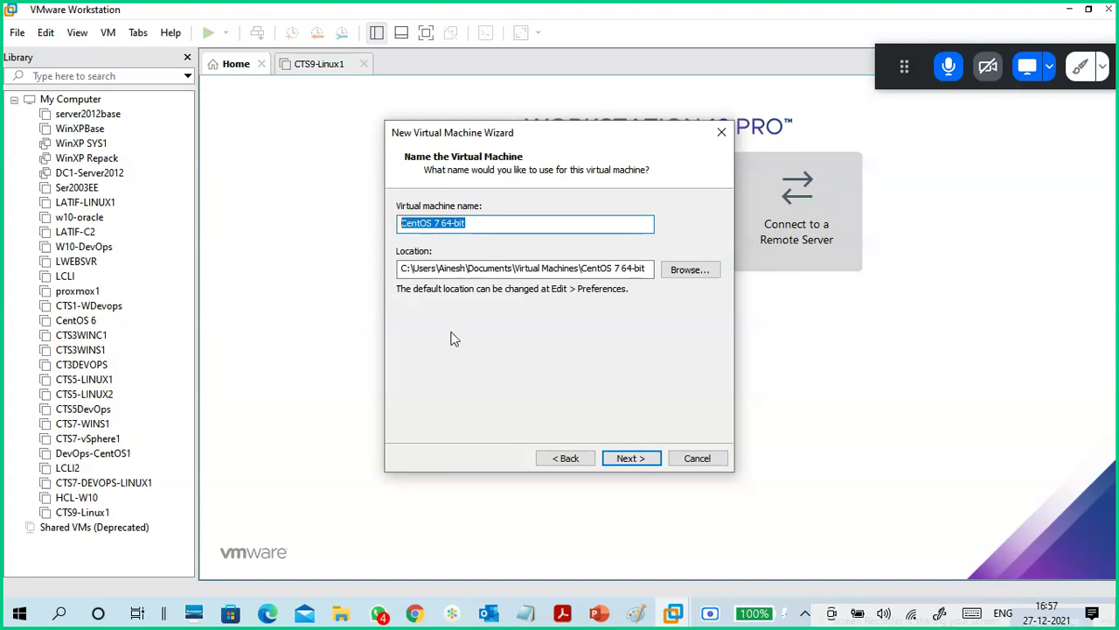
Name the new virtual machine cts10-linux1 and set its location to H:\CTS9n10 2021\cts10-linux1.
type("cts")
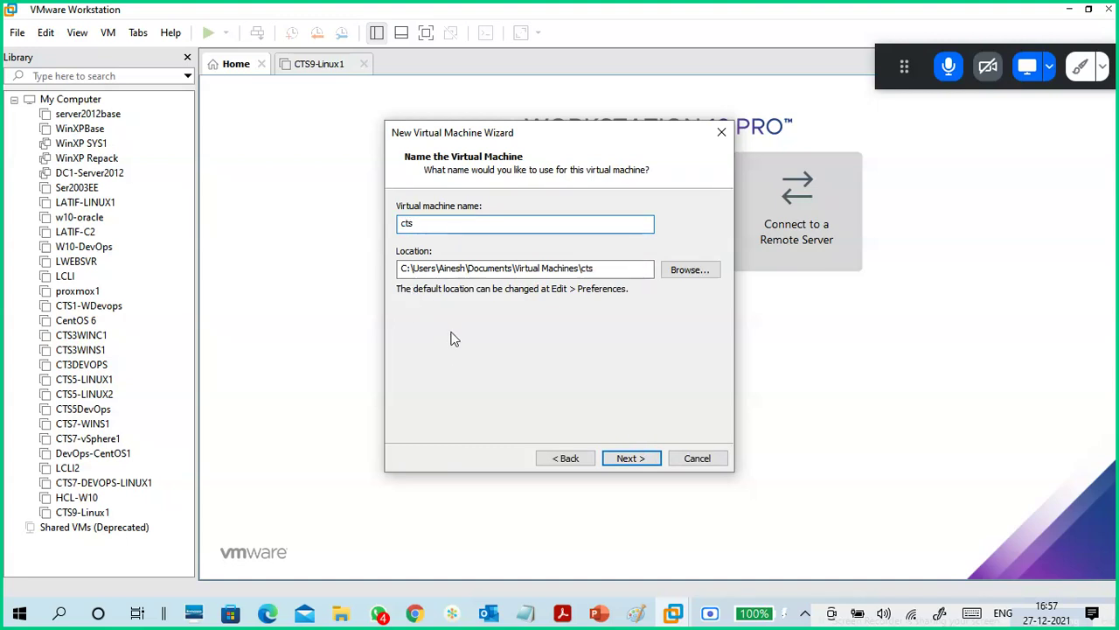
type("10-linux1")
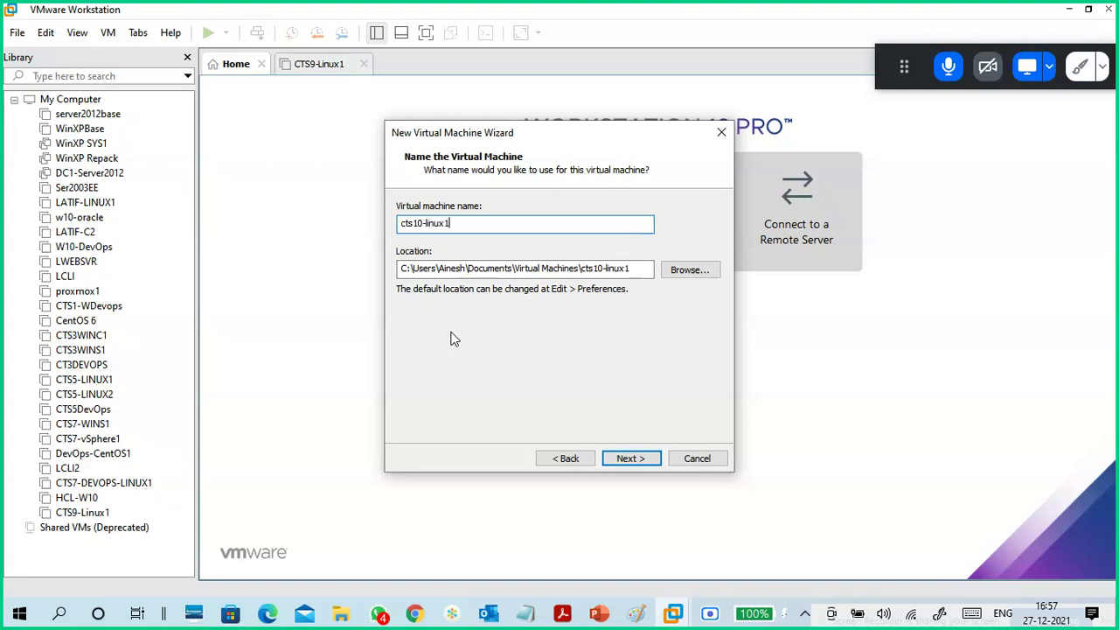
left_click_drag(630, 269, 381, 272)
type("h:")
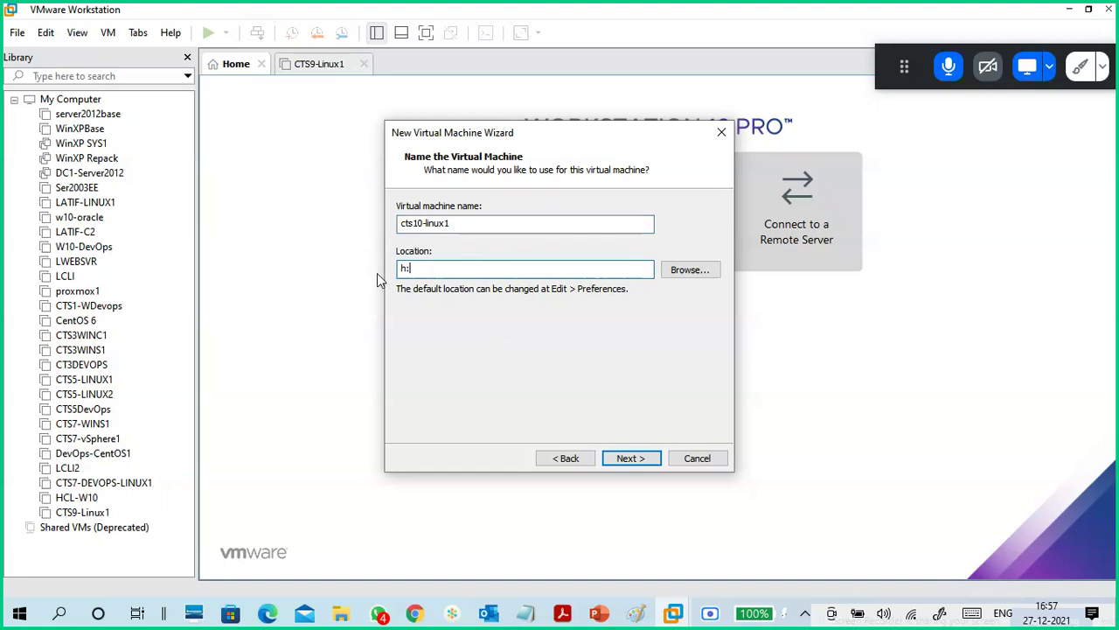
key("BackSpace")
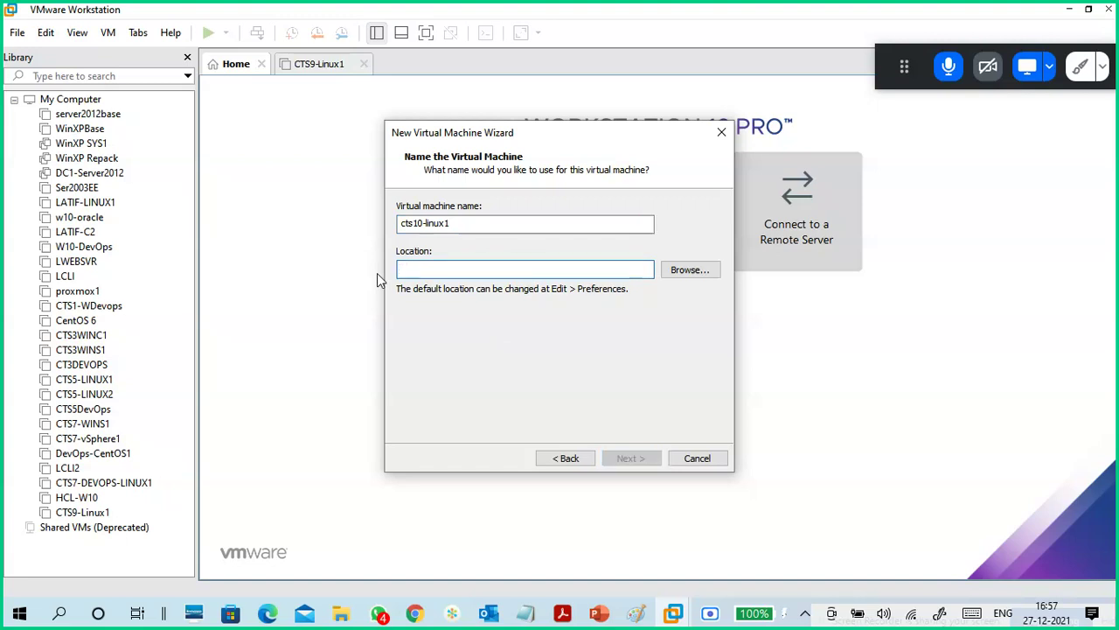
type("H:\\")
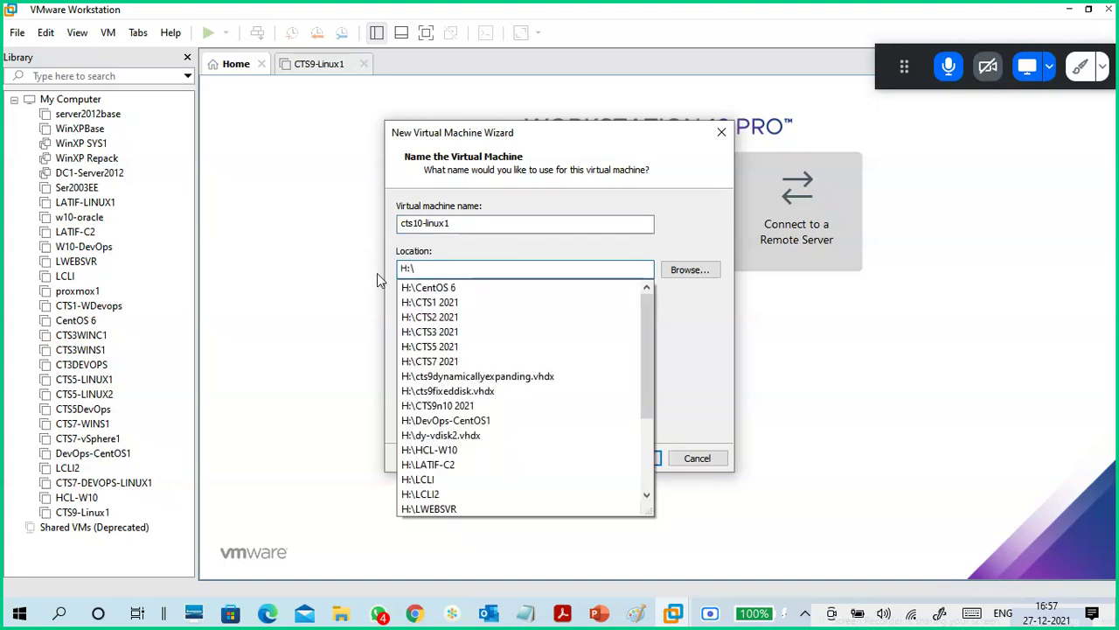
left_click(446, 408)
left_click(489, 270)
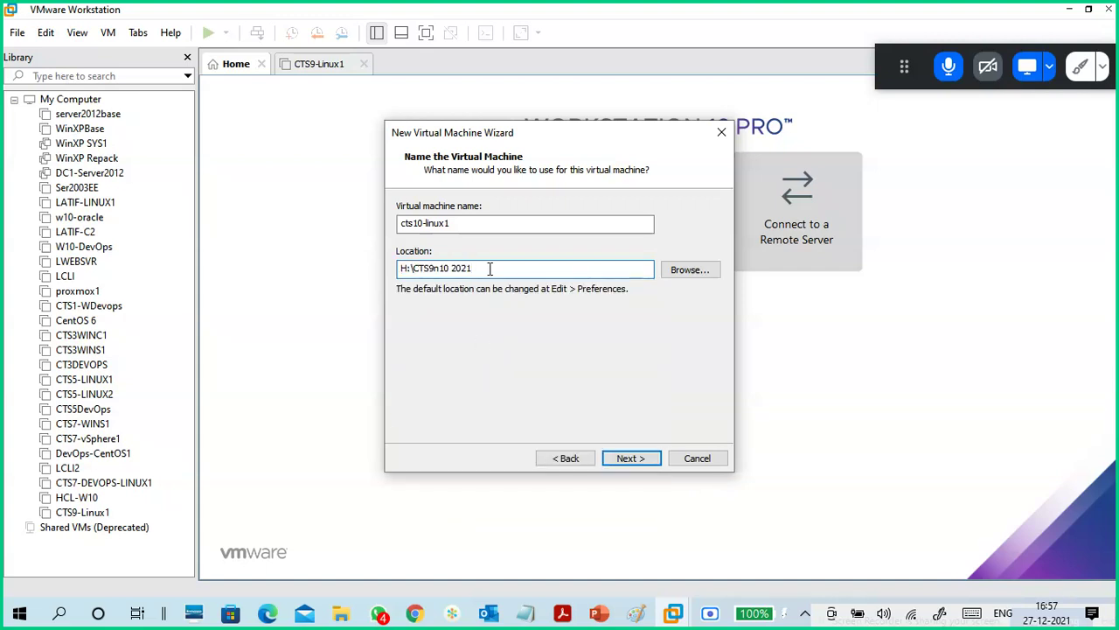
type("\\")
left_click_drag(451, 225, 373, 237)
key("ctrl+c")
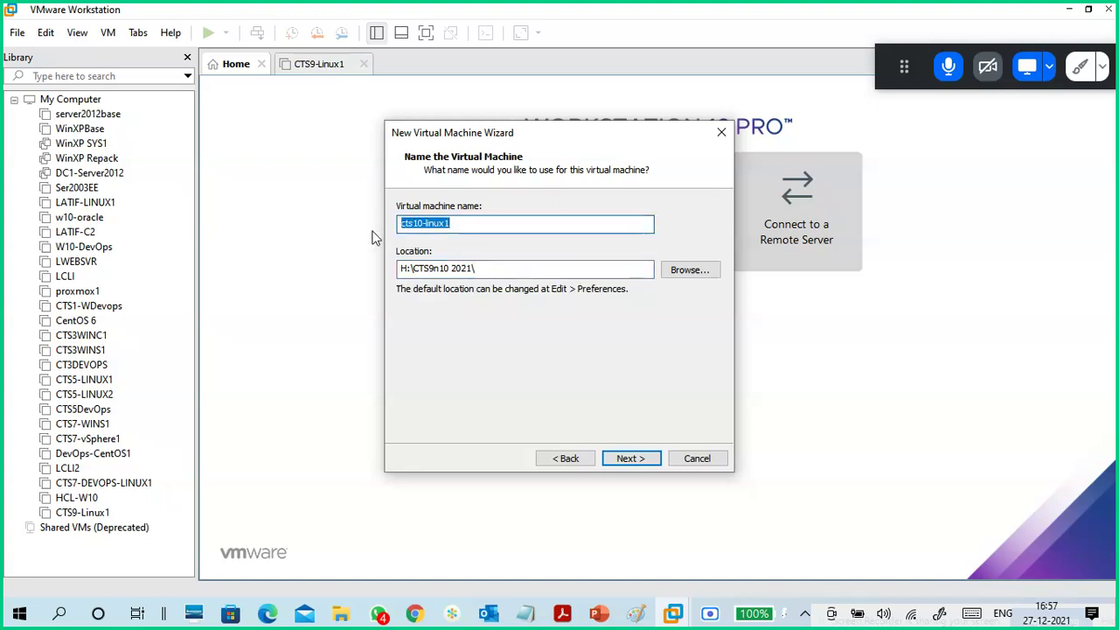
left_click(497, 271)
key("ctrl+v")
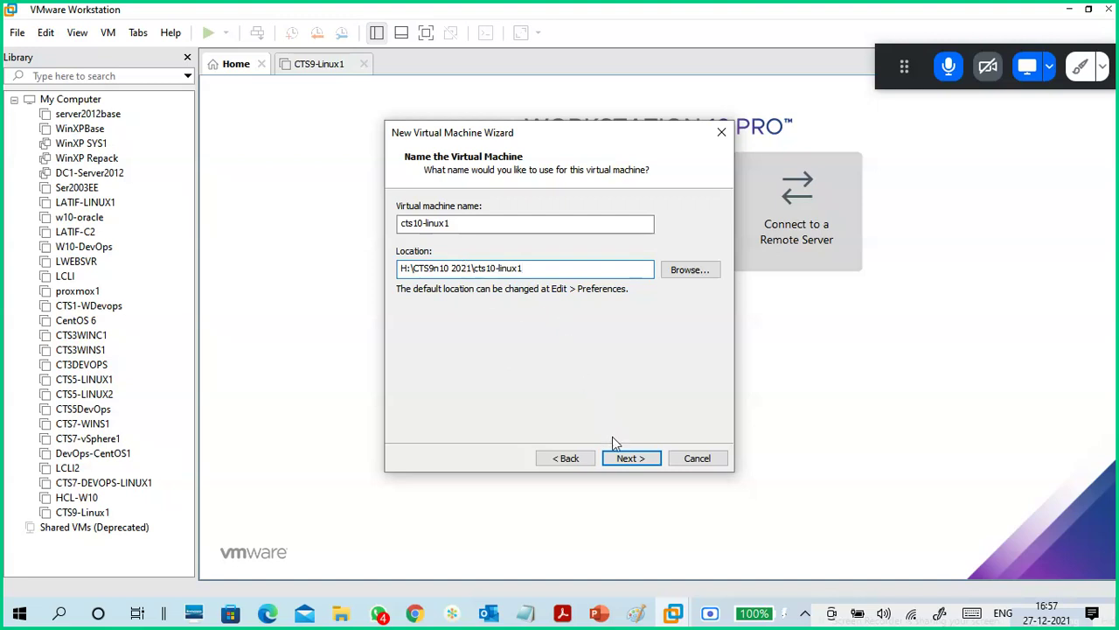
left_click(631, 458)
Set the maximum disk size to 200 GB stored as a single file, and view the hardware customization dialog.
left_click(489, 307)
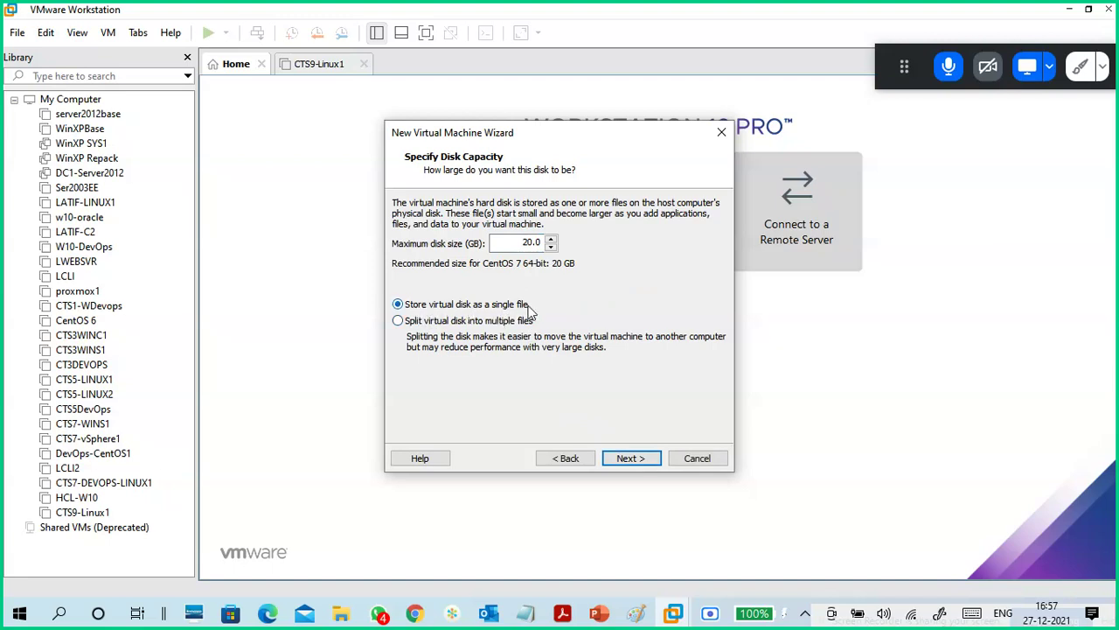
left_click(527, 242)
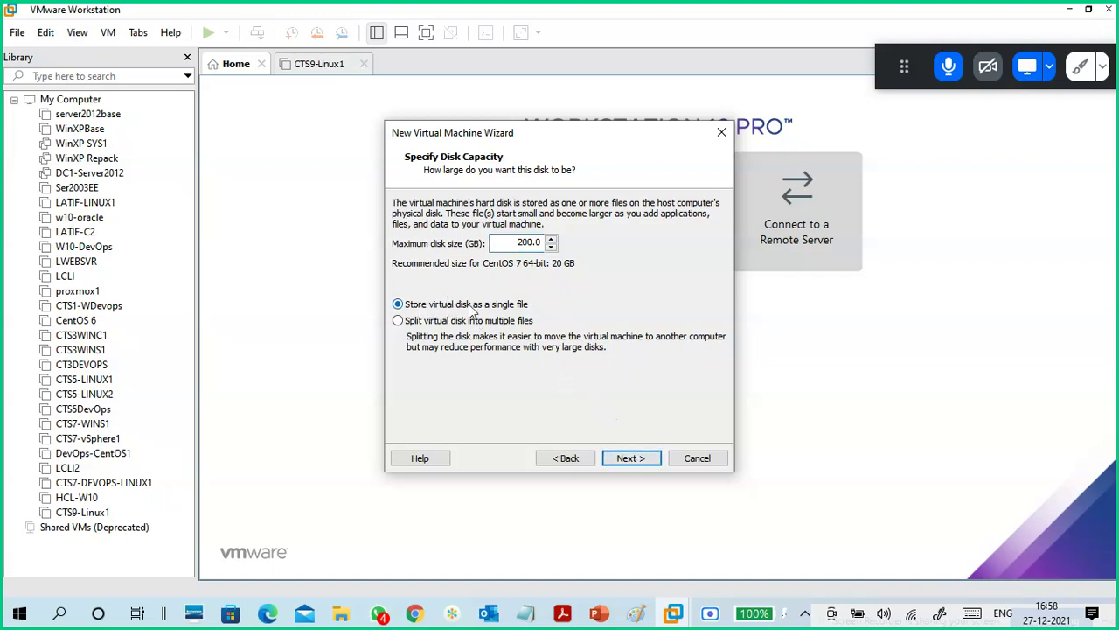
left_click(628, 460)
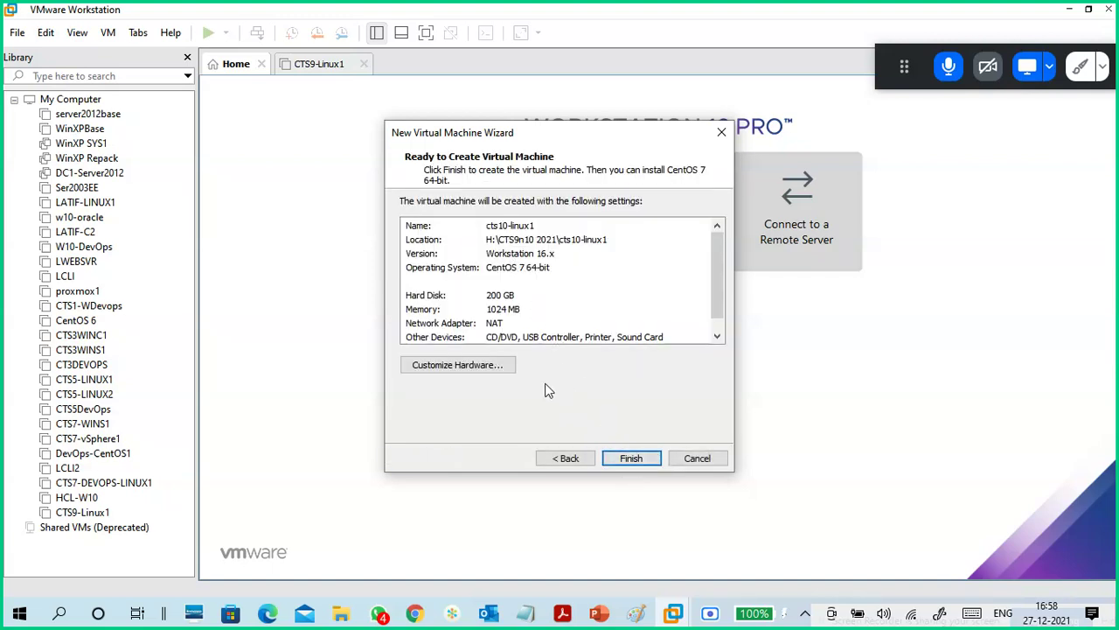
left_click(470, 372)
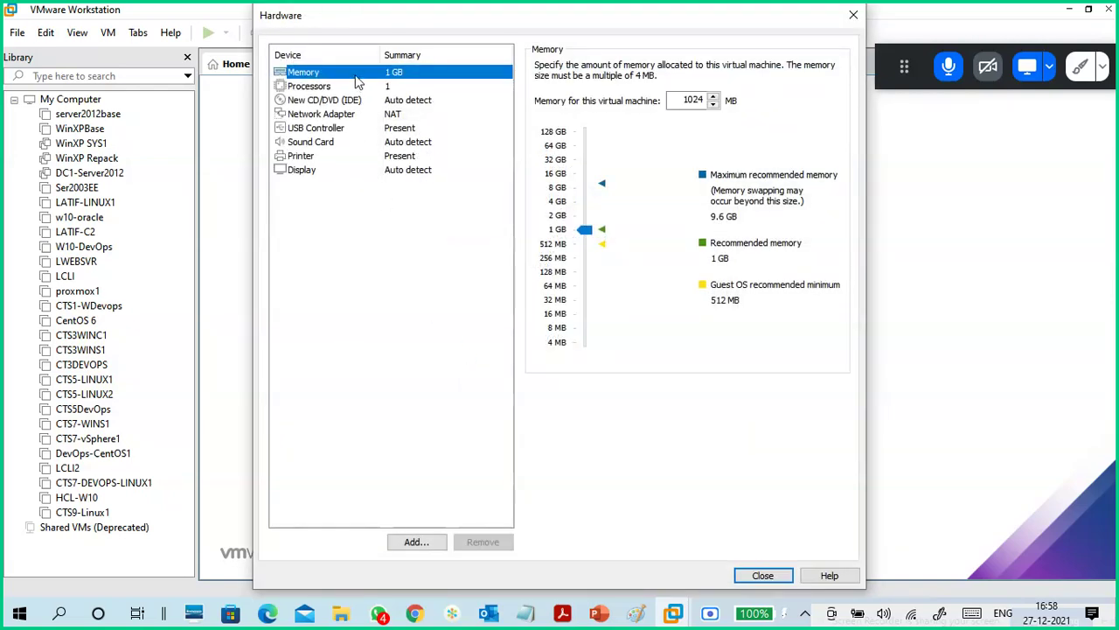
left_click(853, 15)
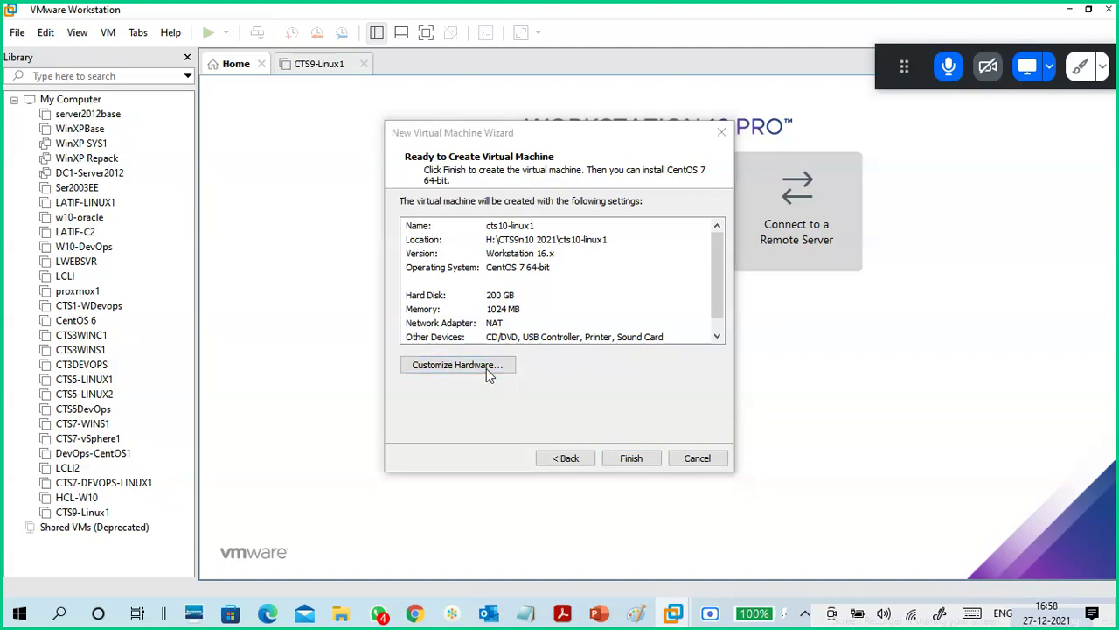
Enable Virtualize Intel VT-x/EPT or AMD-V/RVI for the new virtual machine's processors in the hardware customization.
left_click(487, 366)
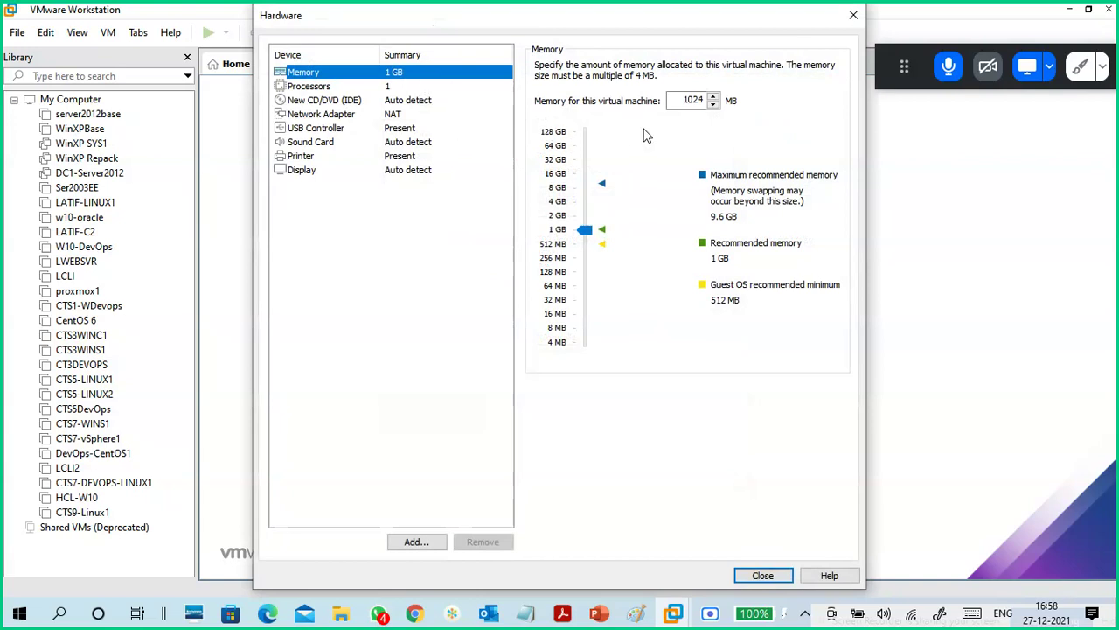
left_click(402, 88)
left_click(564, 151)
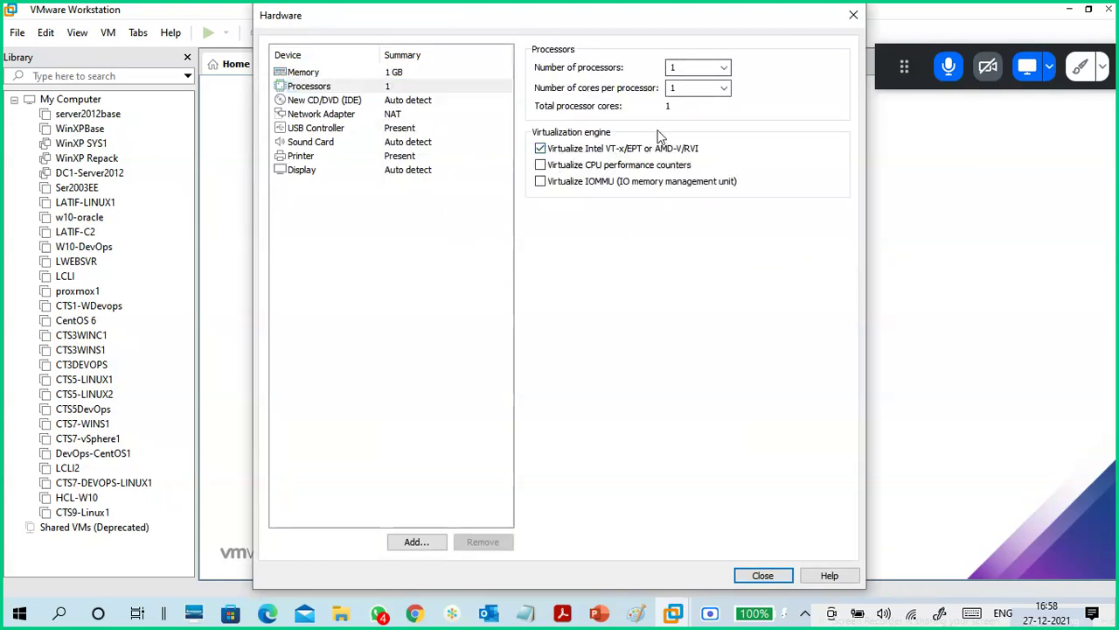
Set the CD/DVD drive to use an ISO image file and browse to CentOS-7-x86_64-Minimal-2009.iso in OSFOLDER.
left_click(409, 101)
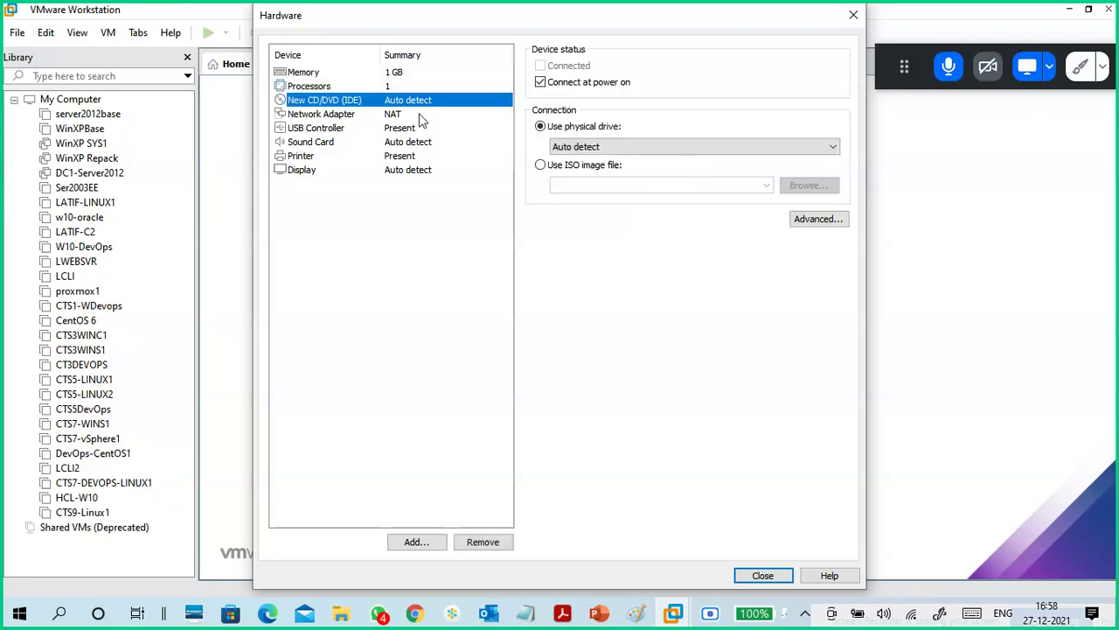
left_click(541, 165)
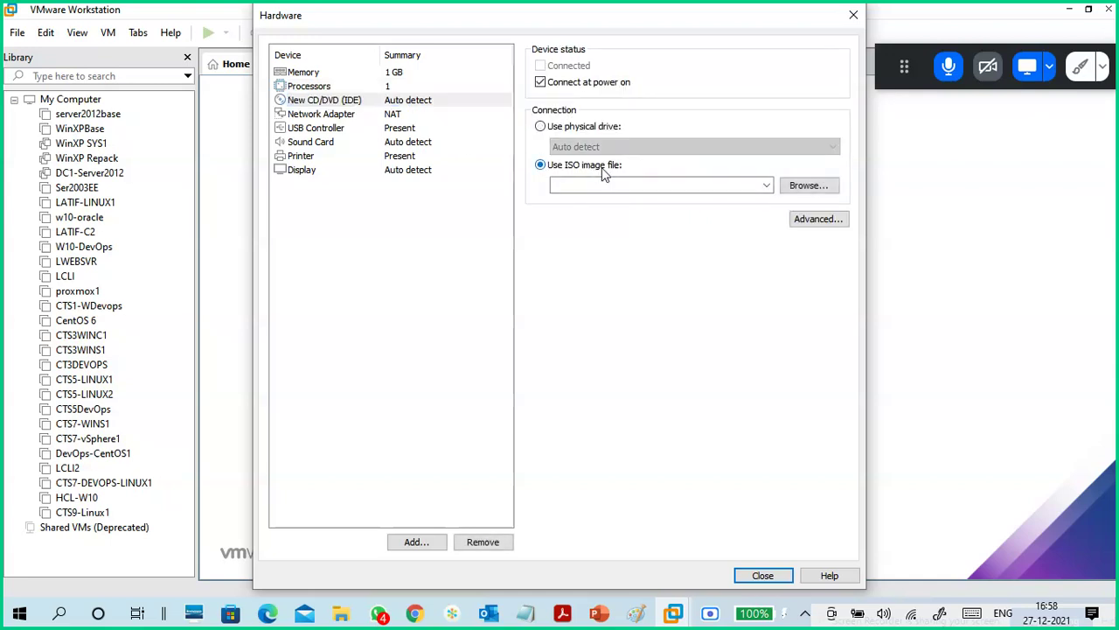
left_click(795, 192)
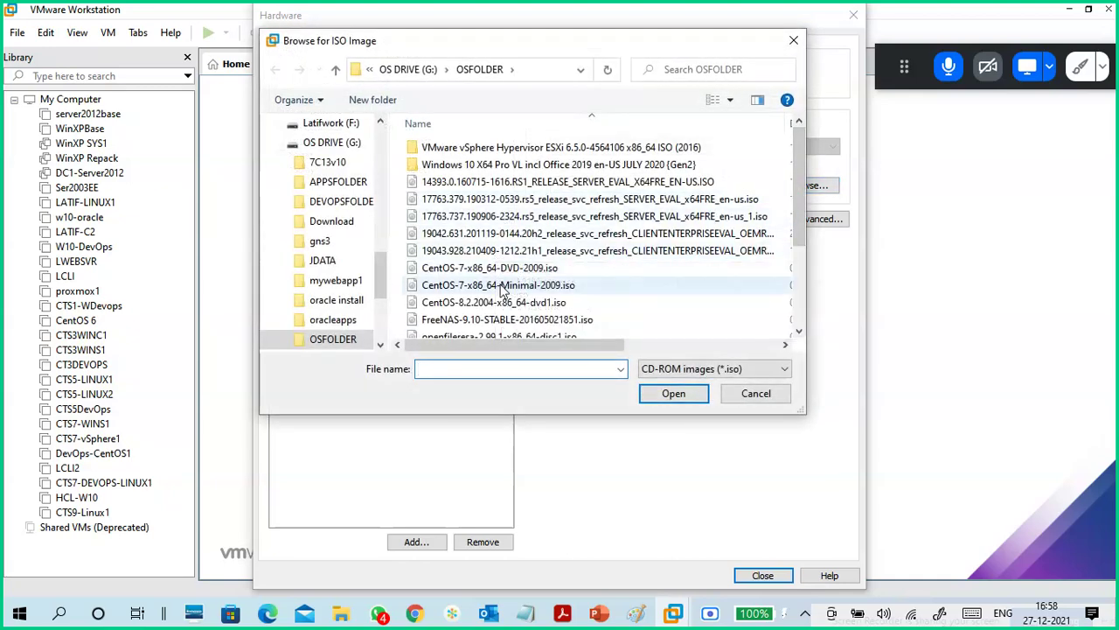
left_click(503, 287)
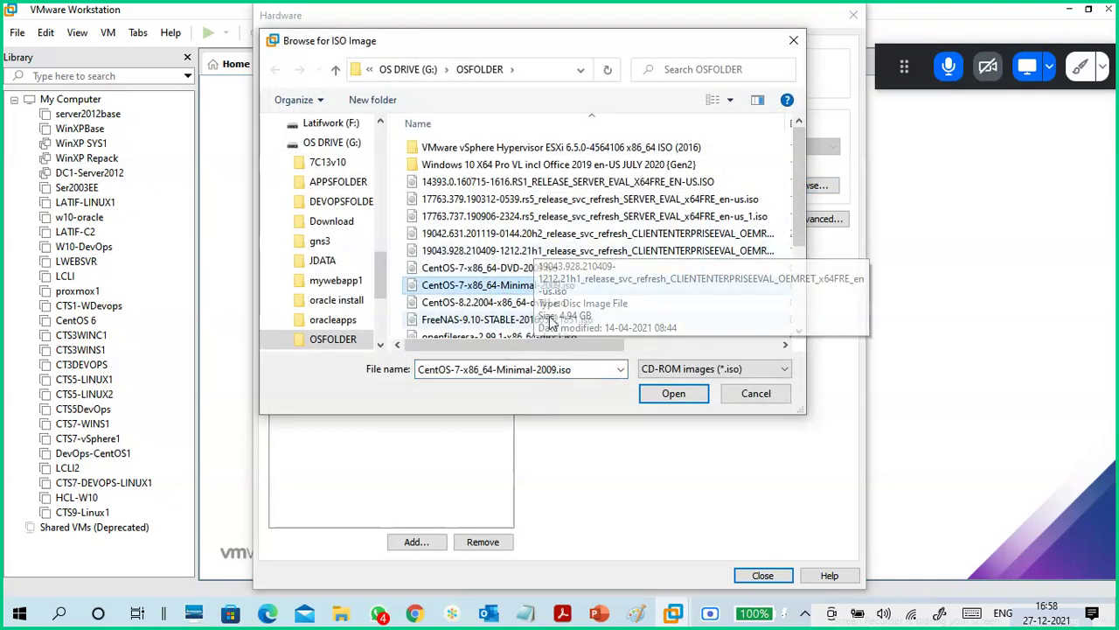
Switch to File Explorer, locate CentOS-7-x86_64-Minimal-2009.iso in OSFOLDER on the OS drive (G:), and copy the folder path.
left_click(346, 616)
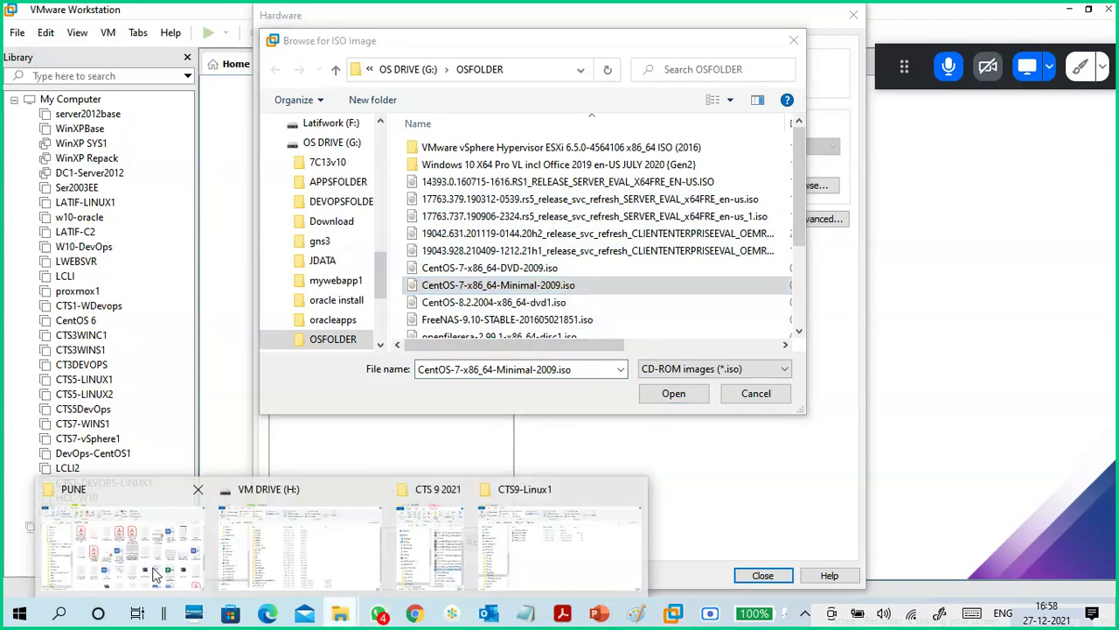
left_click(442, 573)
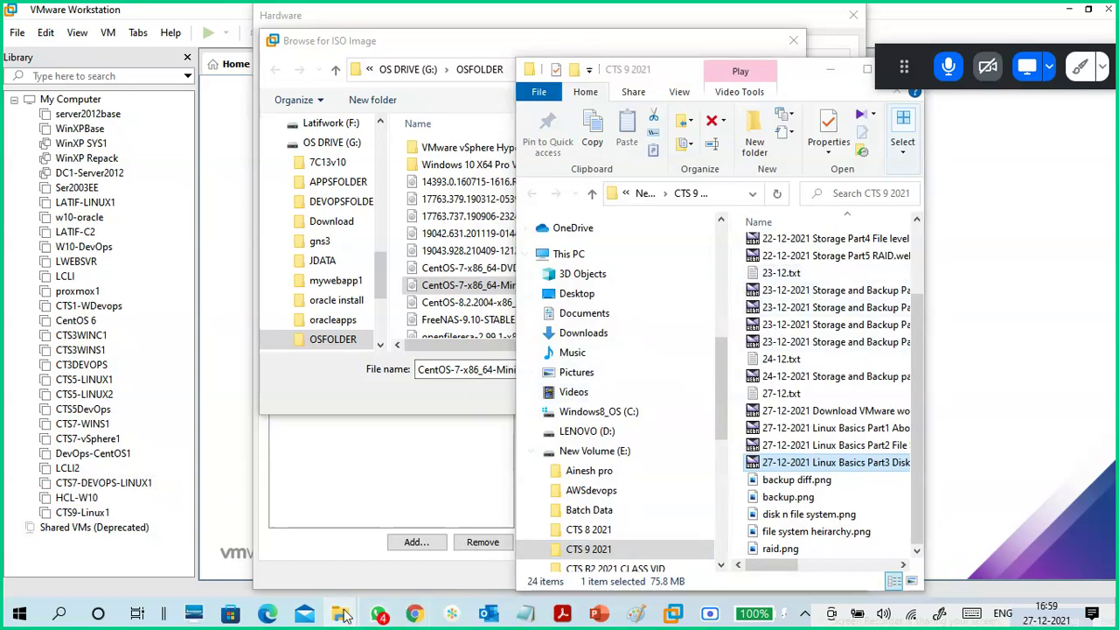
mouse_move(343, 612)
left_click(335, 556)
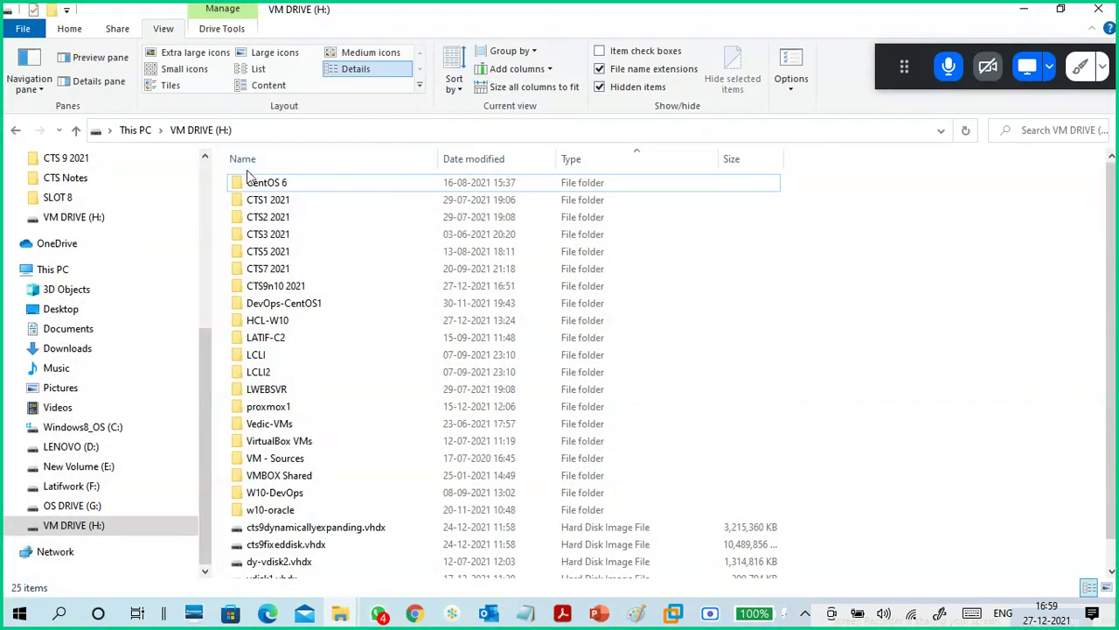
left_click(87, 506)
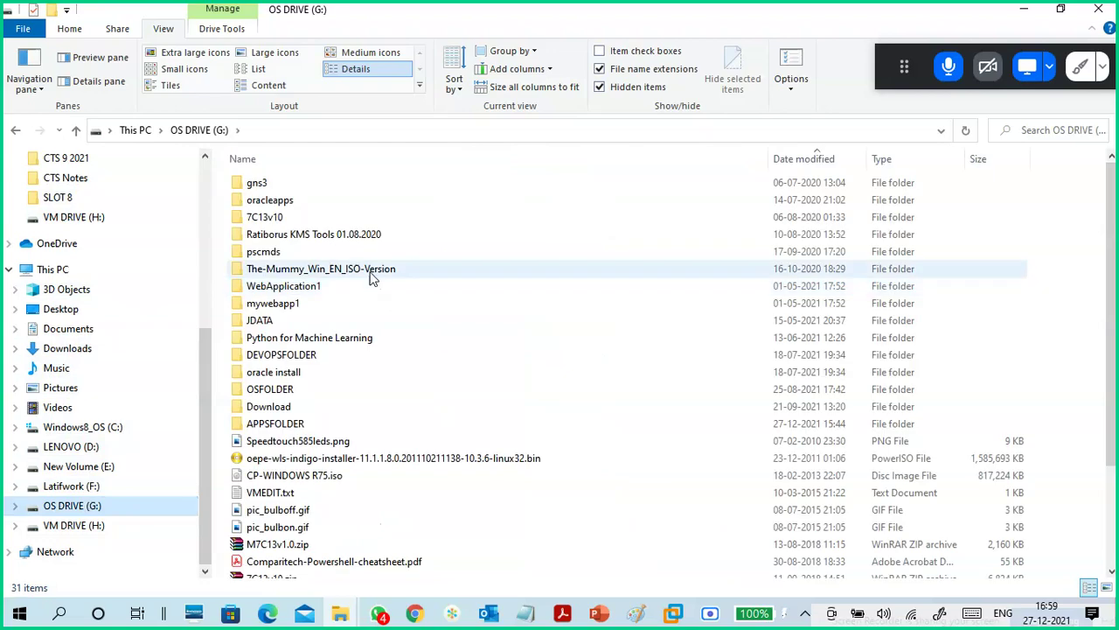
double_click(293, 391)
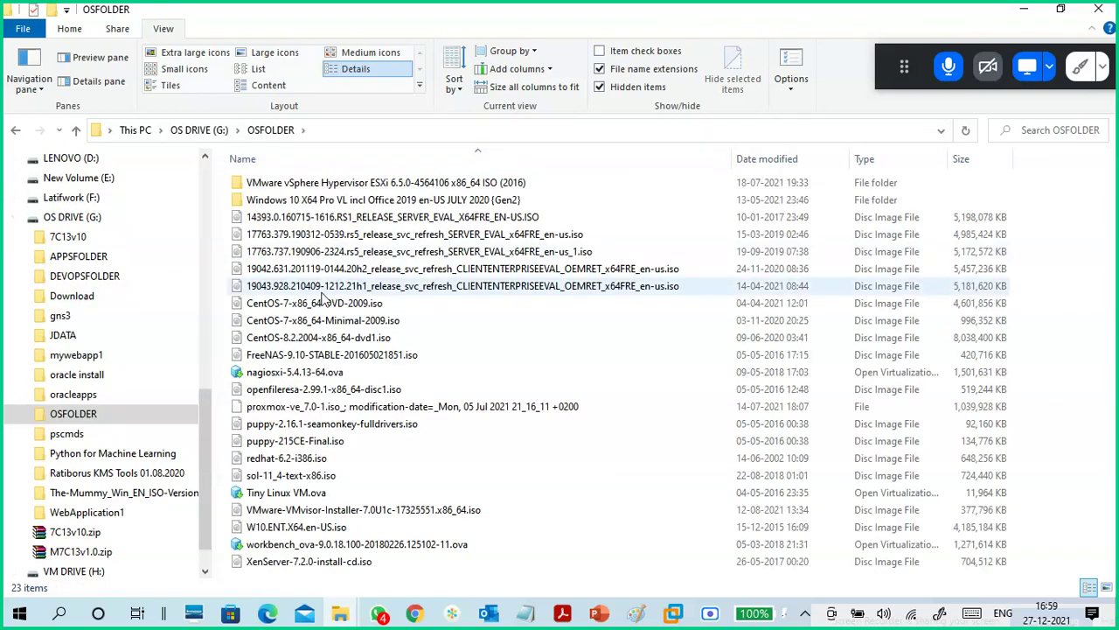
left_click(323, 322)
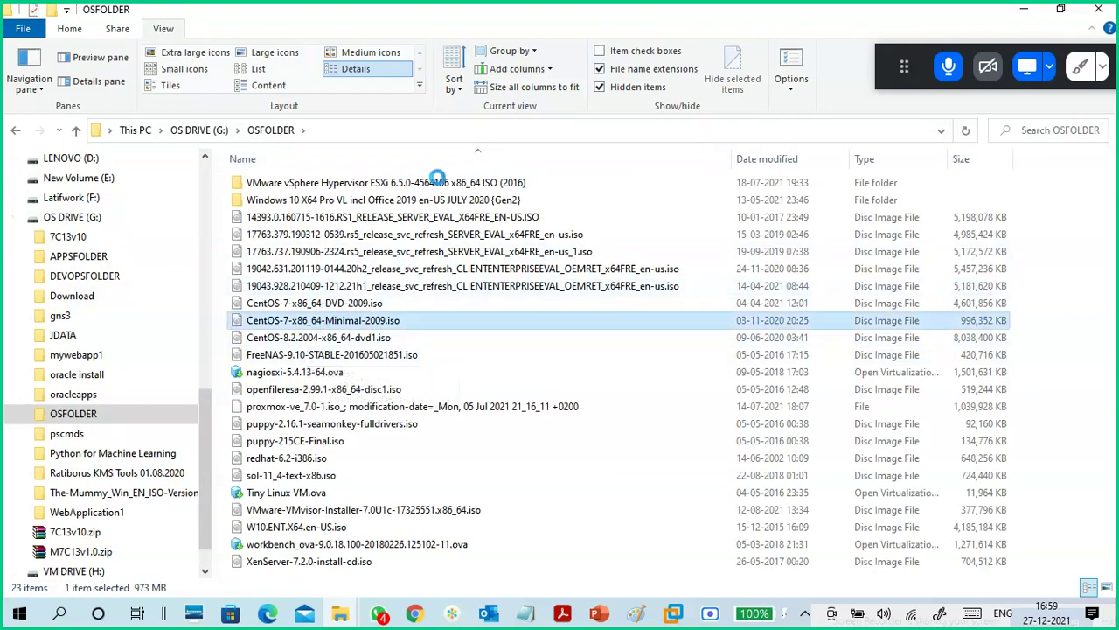
left_click(382, 135)
key("ctrl+c")
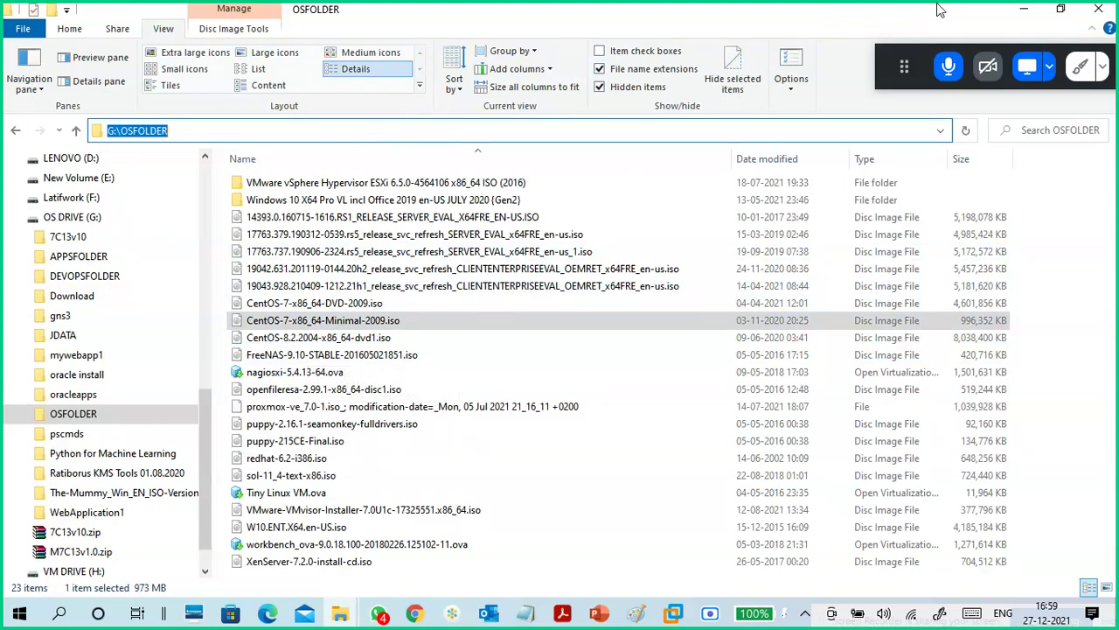
left_click(1024, 8)
Reach the ISO folder through the pasted path G:\OSFOLDER and load CentOS-7-x86_64-Minimal-2009.iso into the CD/DVD drive.
left_click(365, 383)
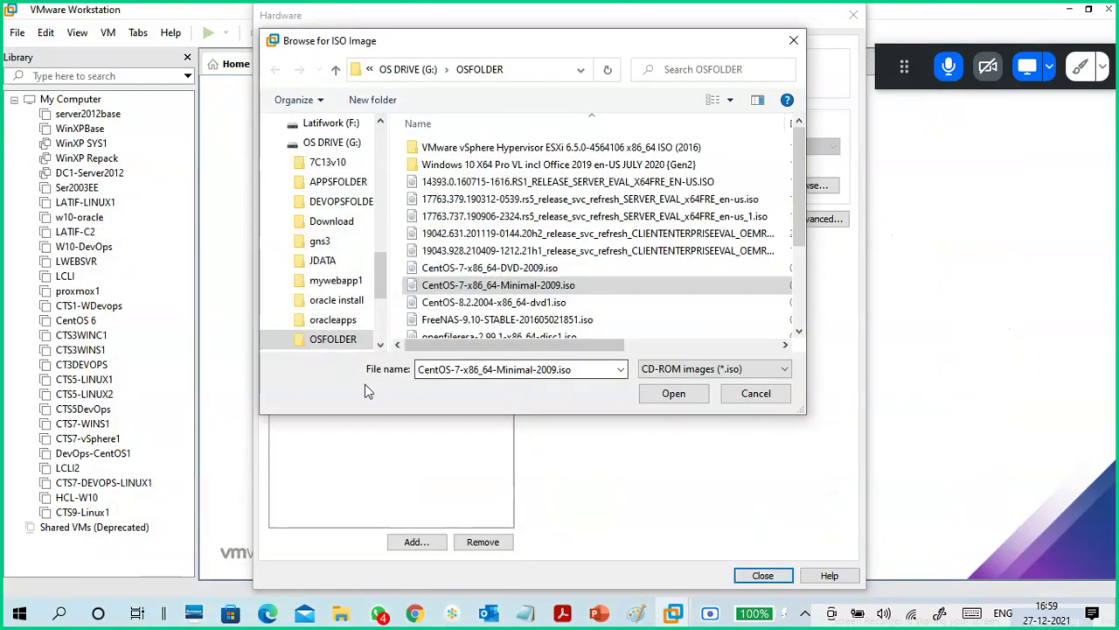
left_click(577, 371)
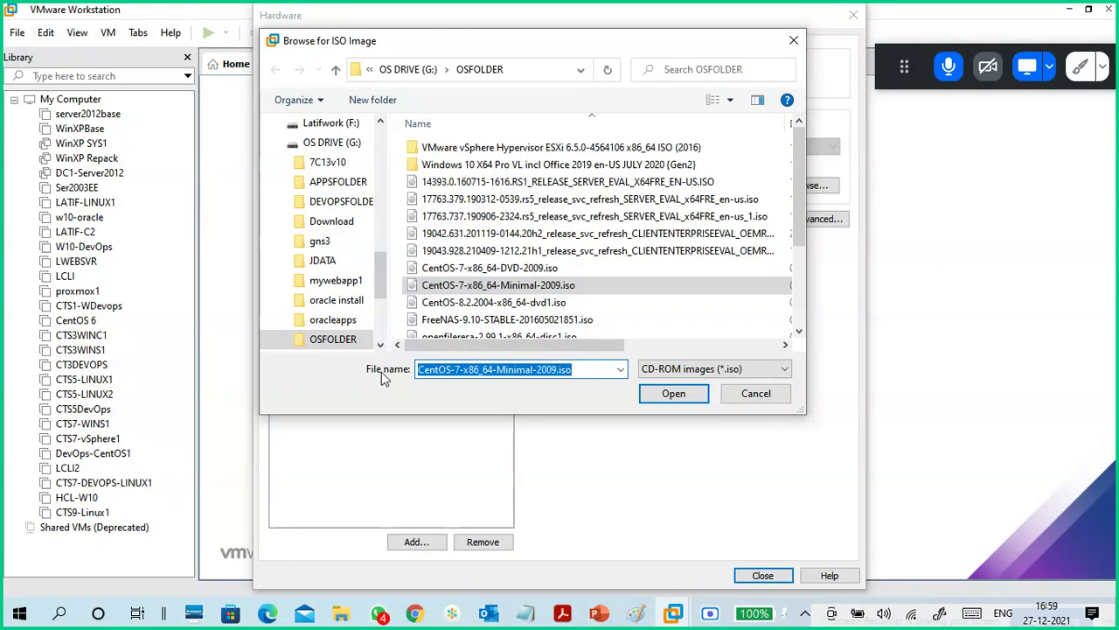
key("ctrl+v")
left_click(670, 394)
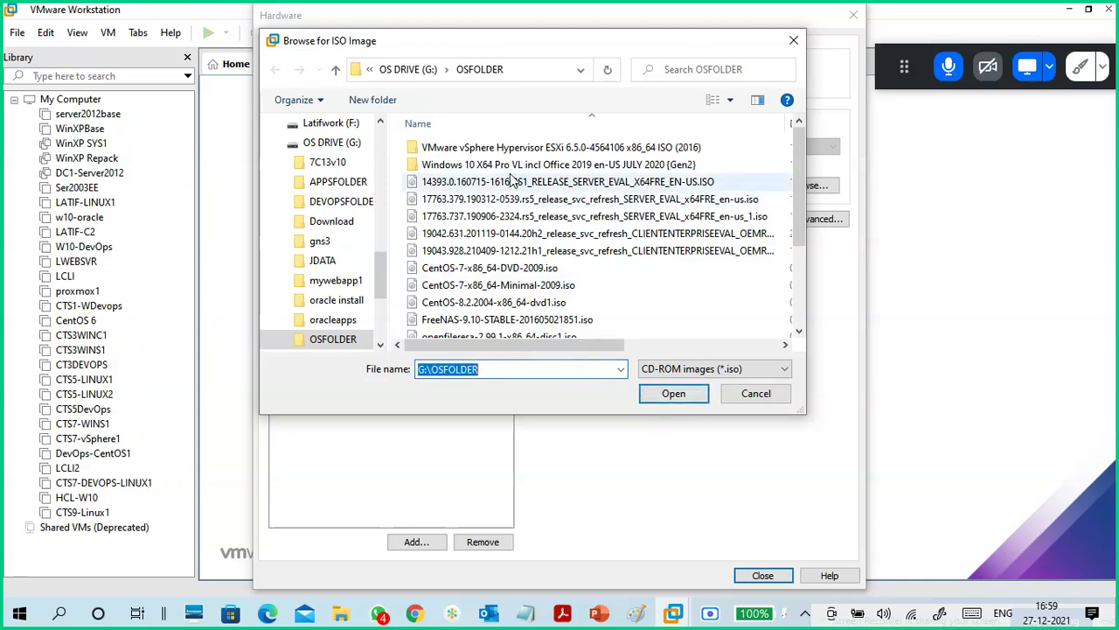
scroll(324, 190, "up", 5)
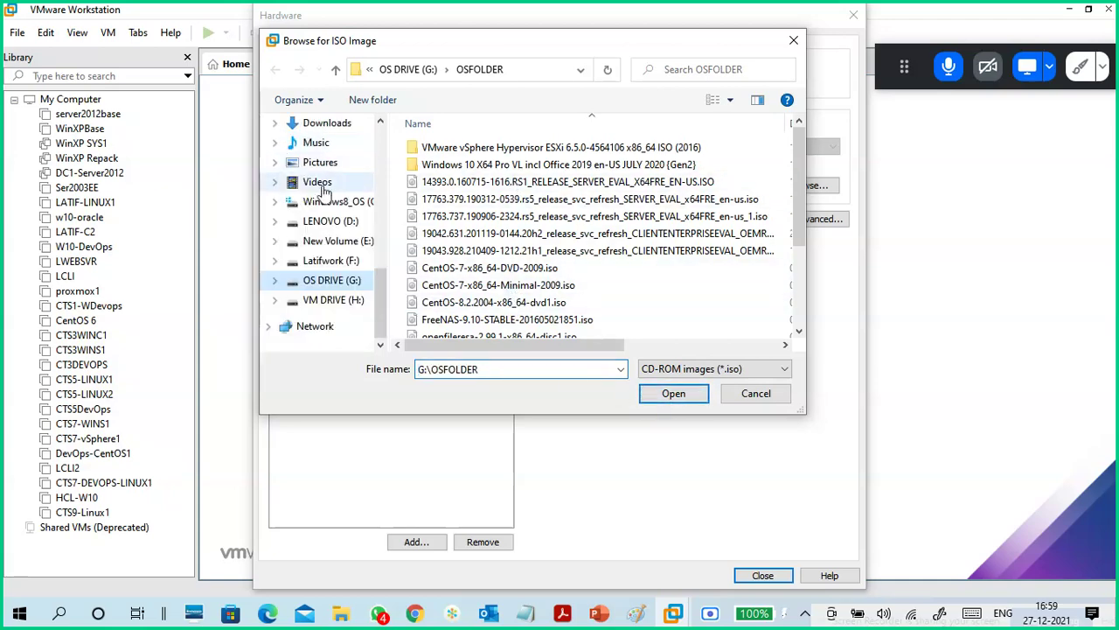
left_click(337, 202)
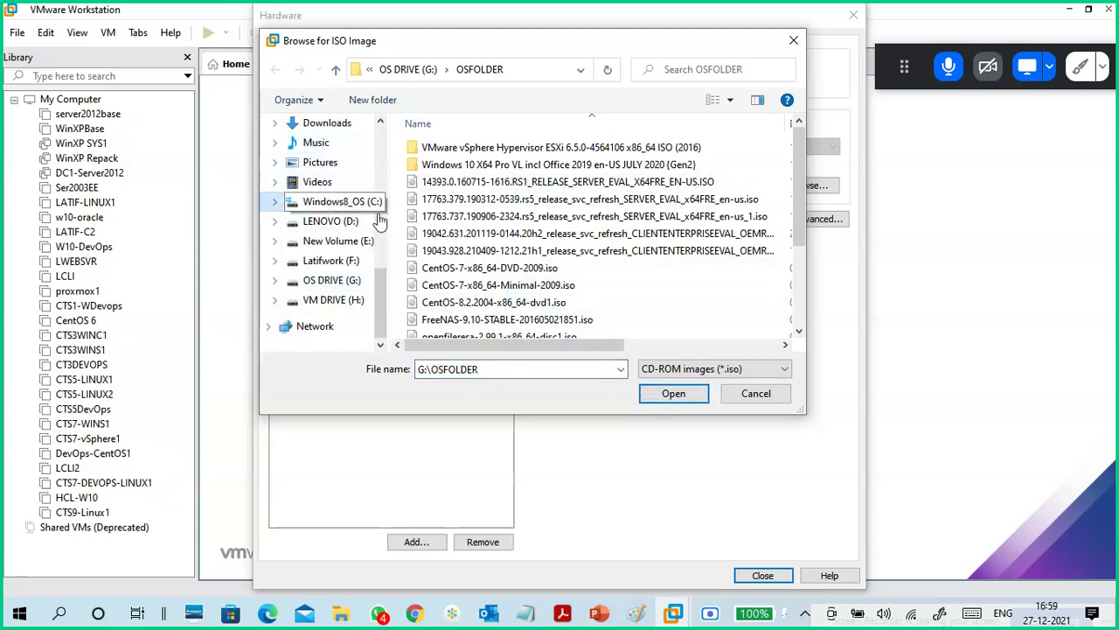
double_click(511, 369)
left_click(555, 374)
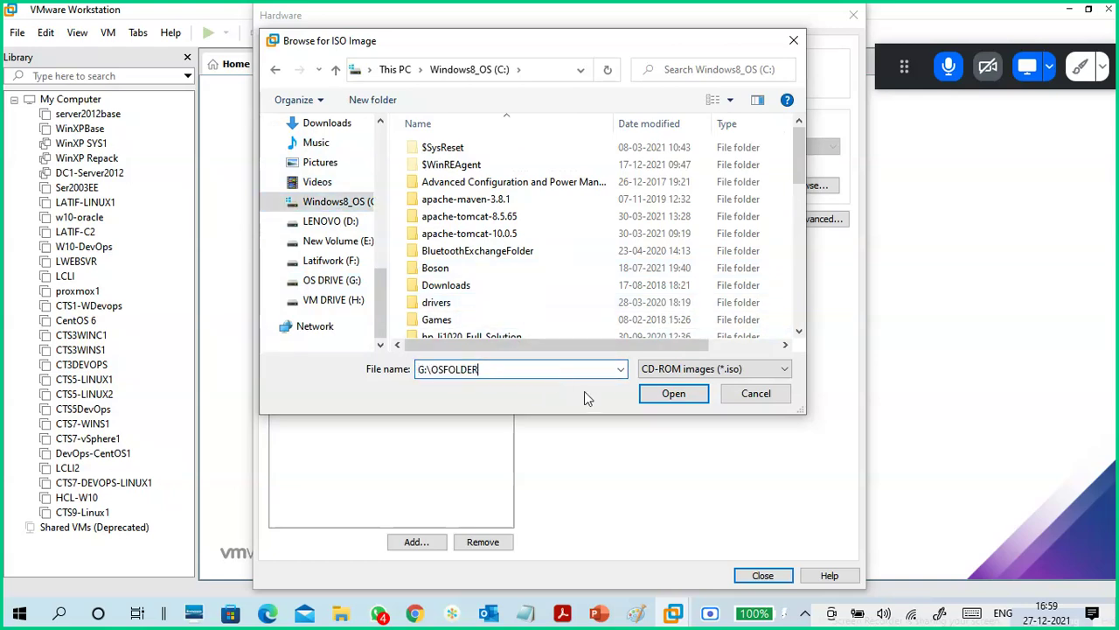
left_click(668, 396)
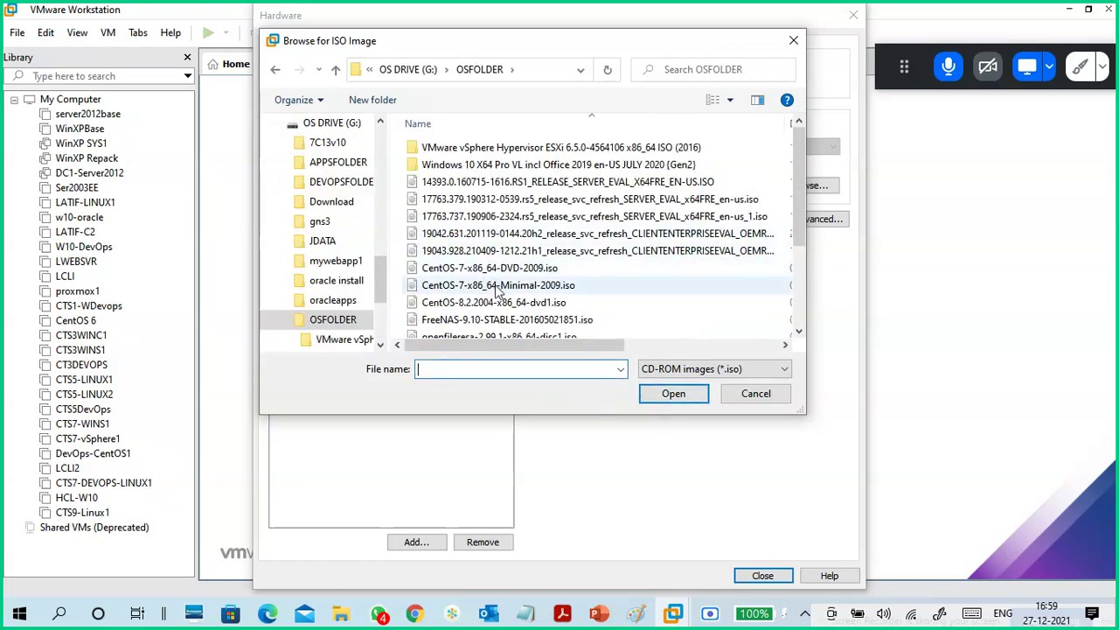
left_click(500, 288)
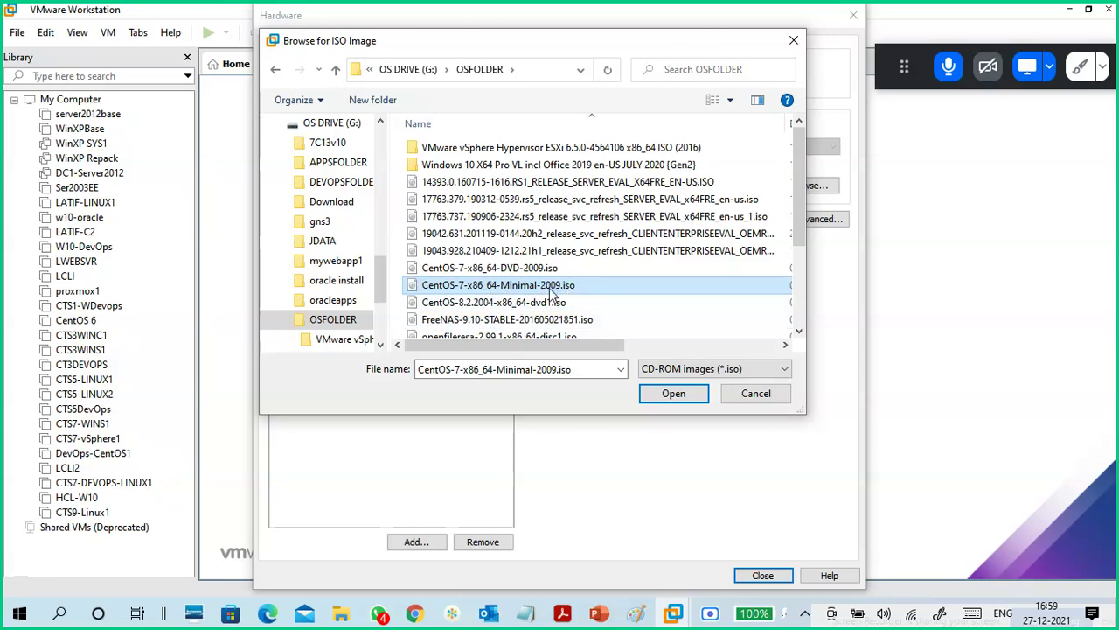
left_click(665, 395)
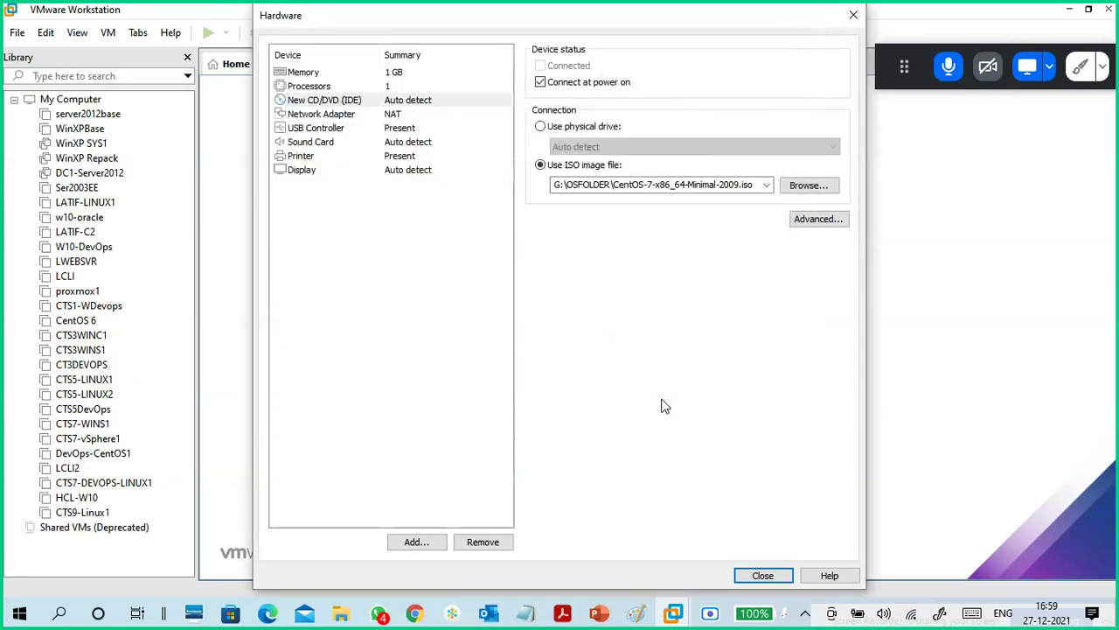
Connect the network adapter to the custom virtual network VMnet0 and finish creating the cts10-linux1 virtual machine.
left_click(350, 115)
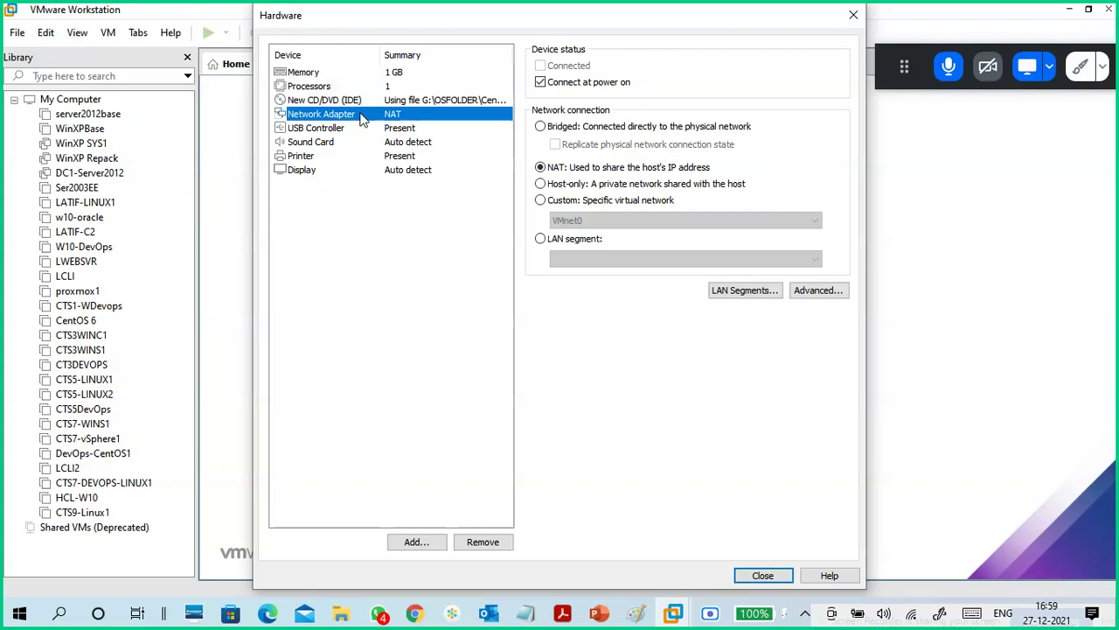
left_click(574, 201)
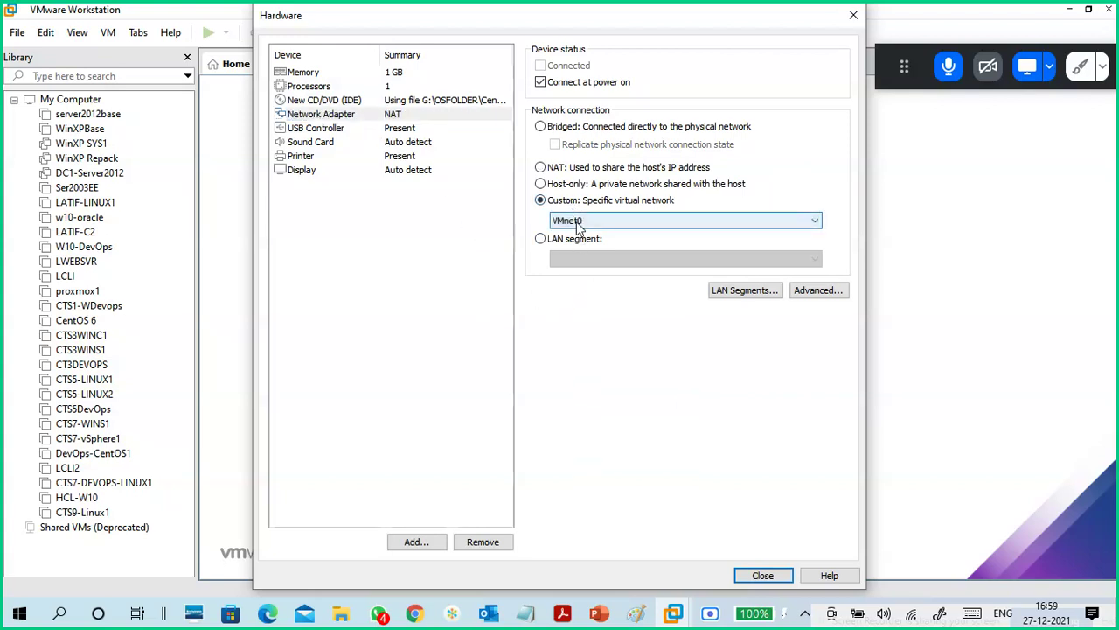
left_click(577, 224)
left_click(579, 231)
left_click(374, 116)
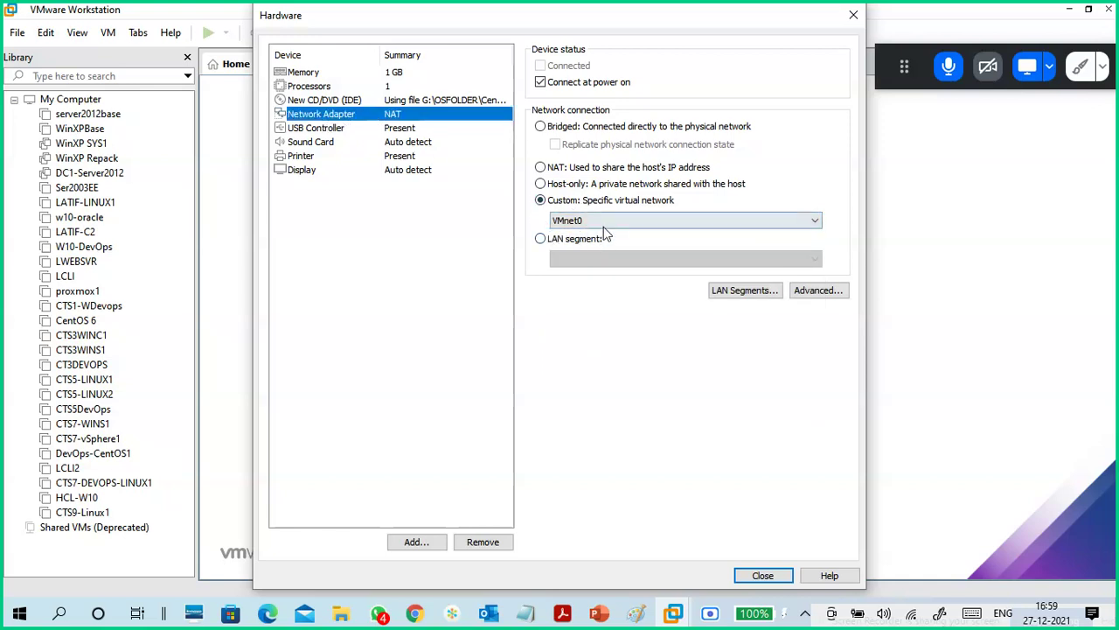
left_click(764, 575)
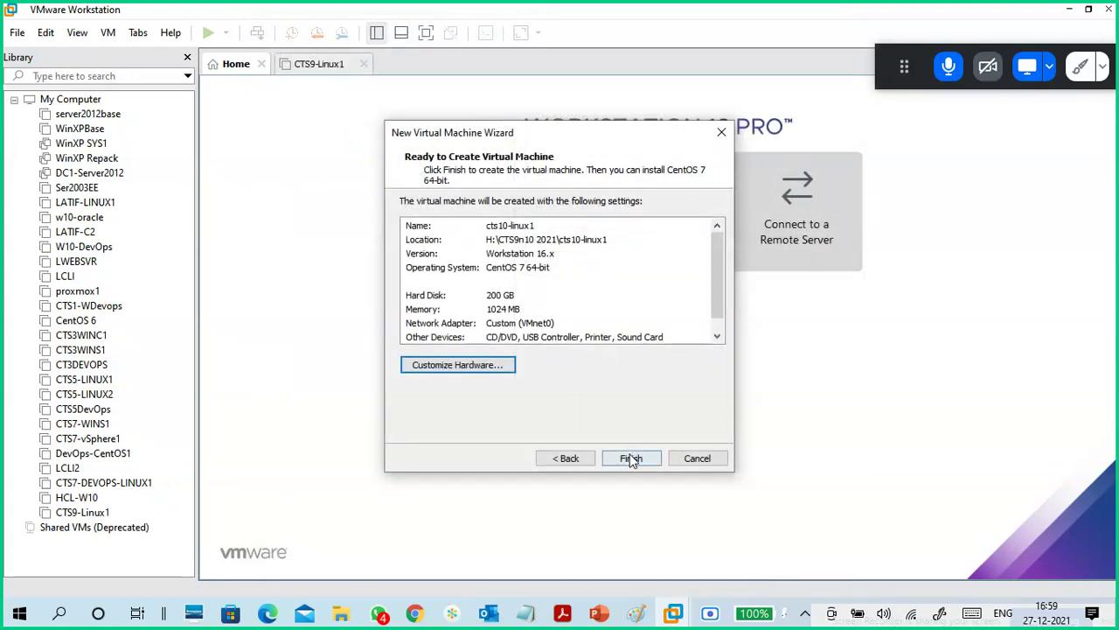
left_click(632, 459)
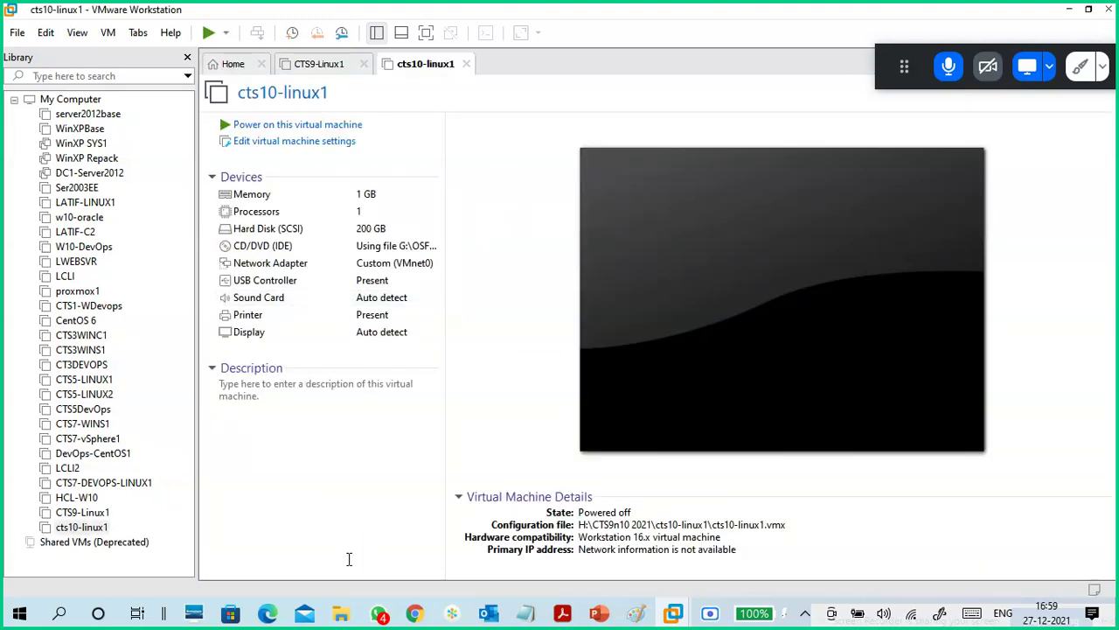
Switch to the CTS9-Linux1 File Explorer window and go up to the CTS9n10 2021 folder holding both virtual machines.
mouse_move(343, 618)
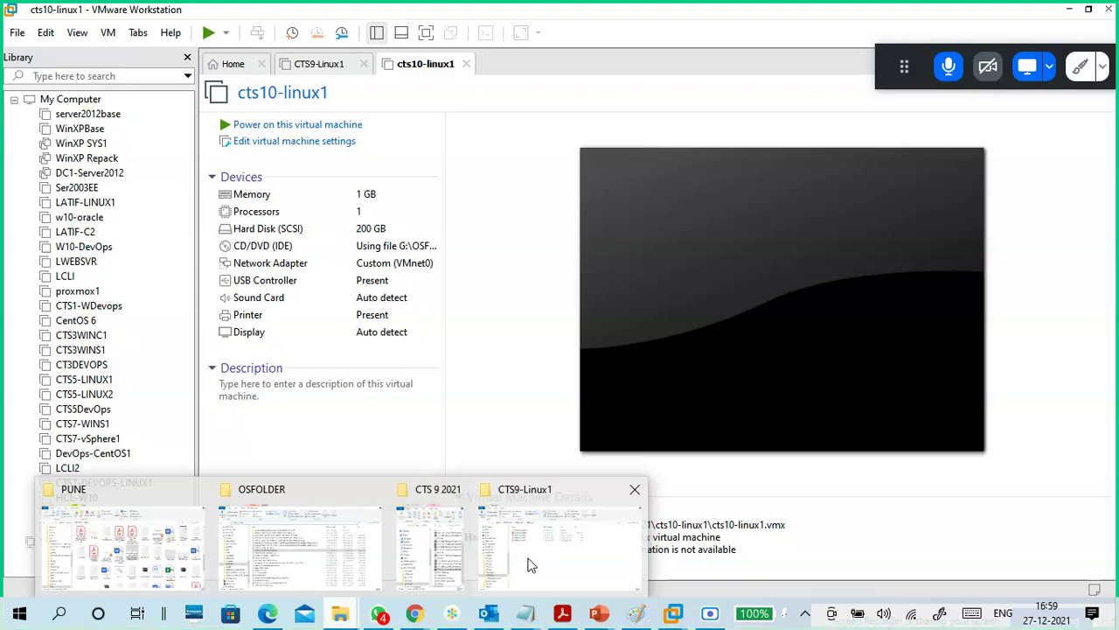
left_click(529, 564)
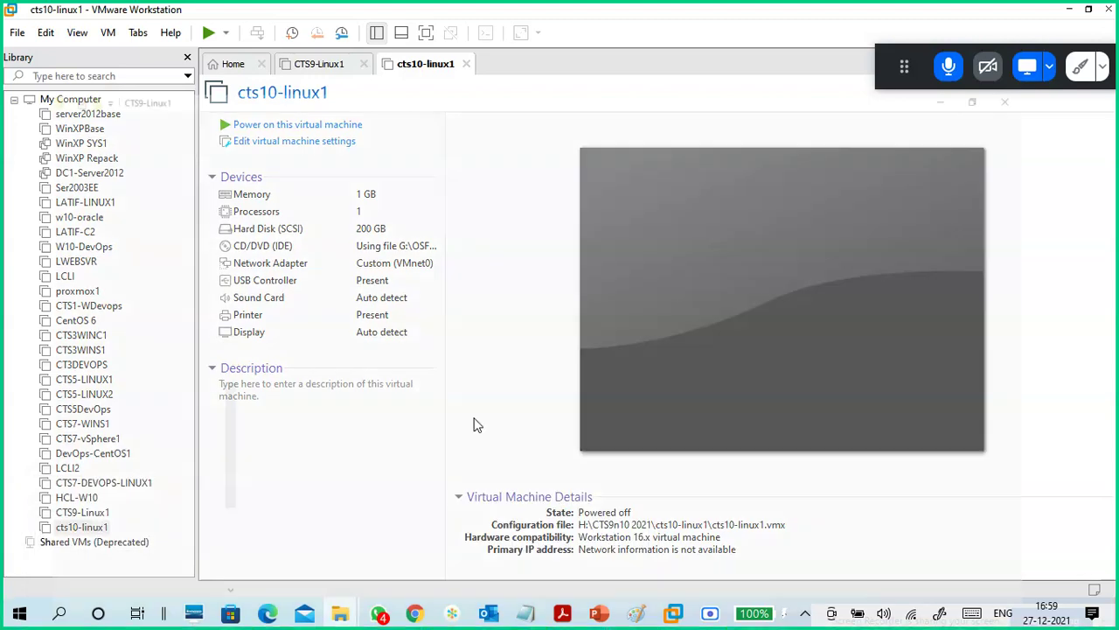
left_click(285, 137)
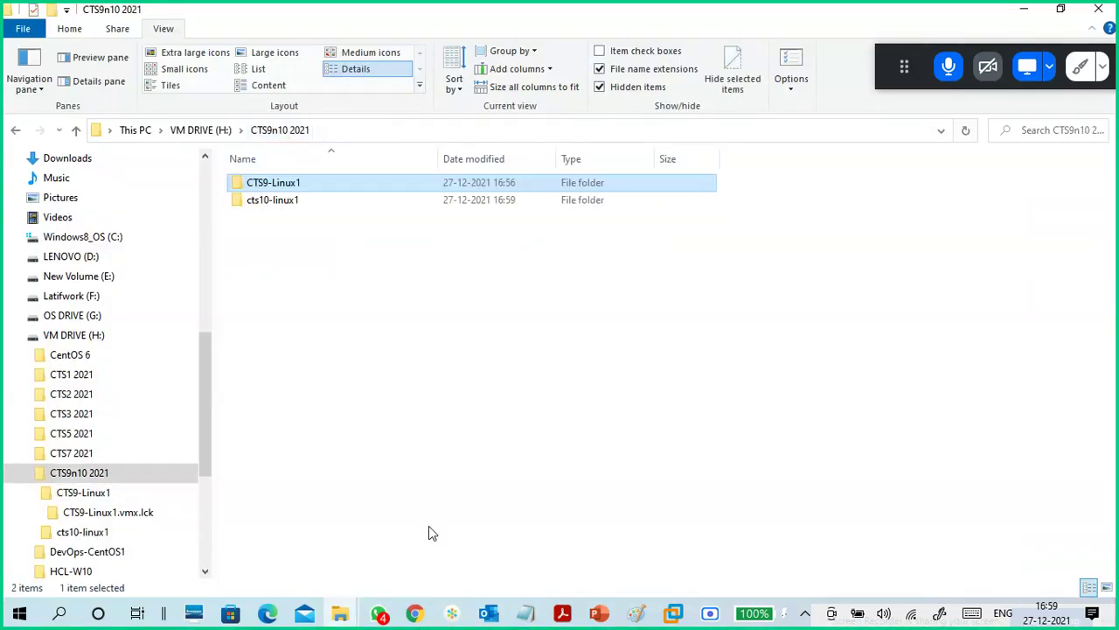
Switch to VMEDIT.txt in Notepad, copy all its hypervisor, mce and vhu configuration lines, and minimize the file.
mouse_move(548, 597)
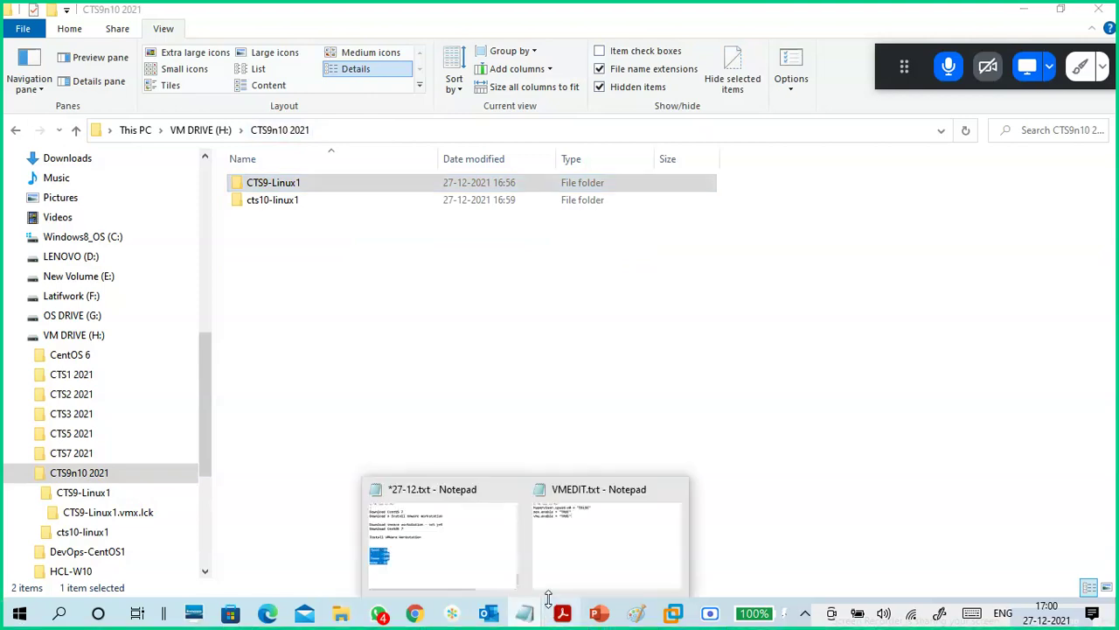
left_click(587, 569)
left_click_drag(236, 142, 589, 68)
key("ctrl+a")
key("ctrl+c")
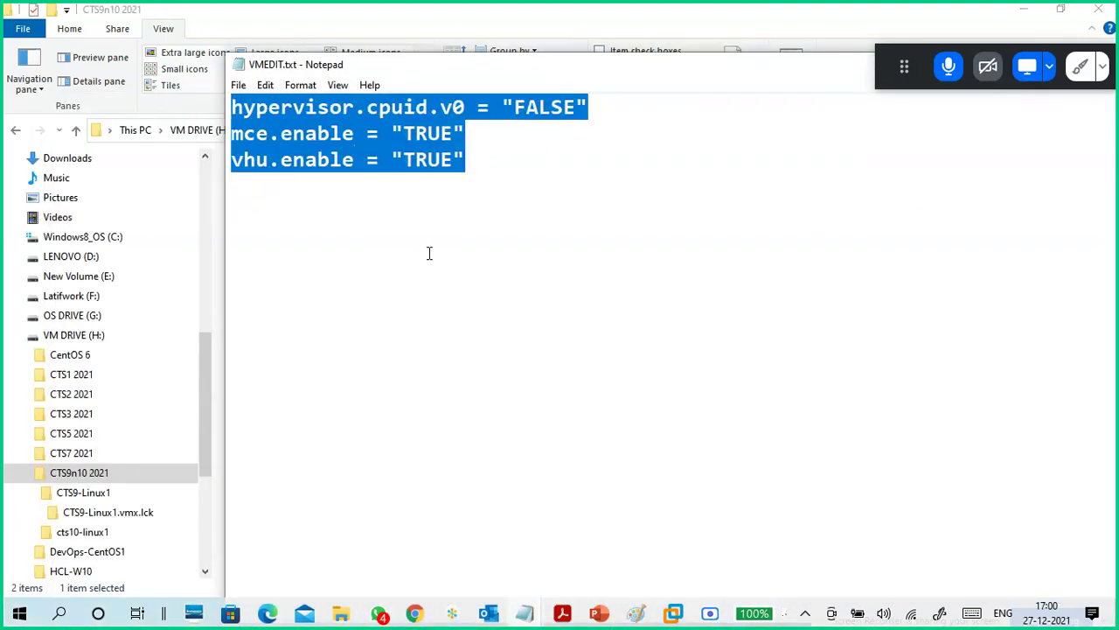
left_click_drag(724, 75, 455, 98)
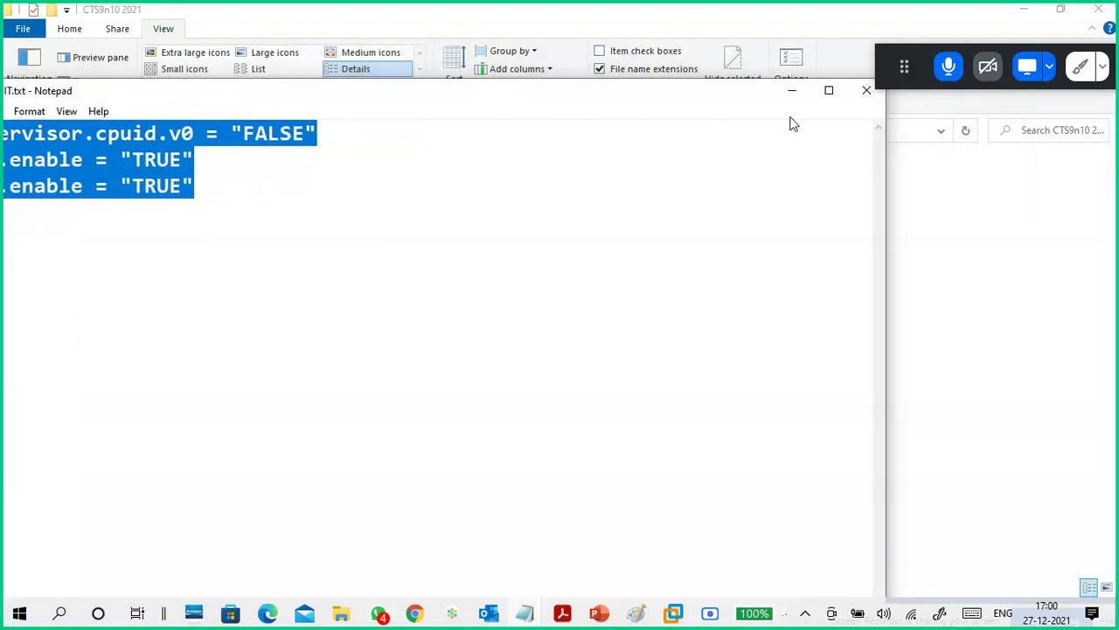
left_click(791, 94)
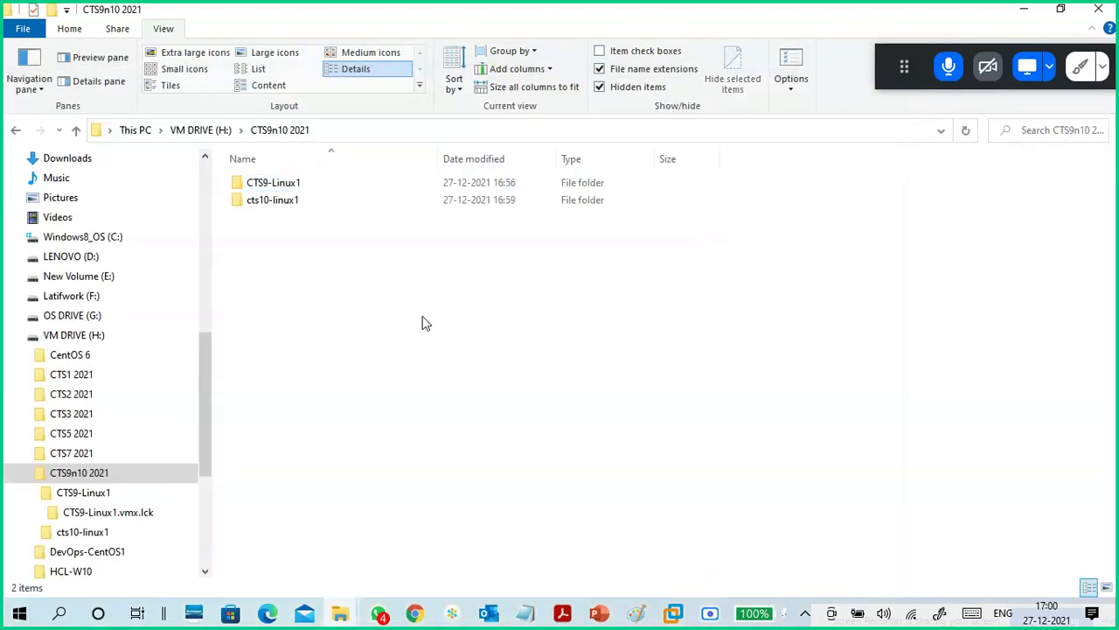
Bring VMEDIT.txt in Notepad back into view to review its configuration lines.
left_click(524, 612)
left_click(567, 552)
left_click_drag(359, 91, 577, 74)
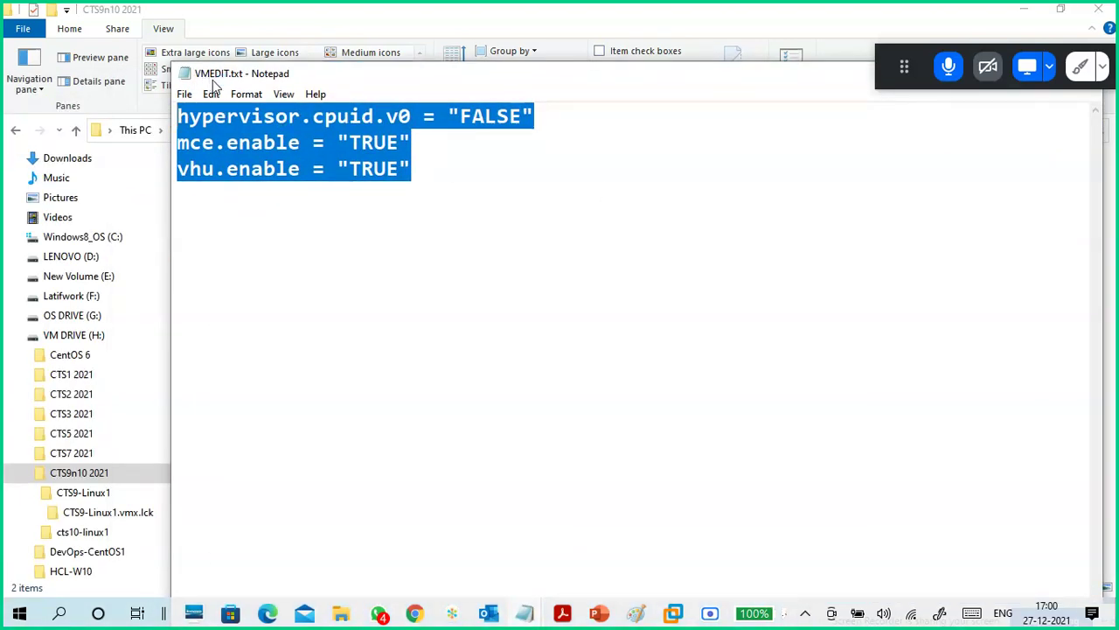
Minimize VMEDIT.txt, go into the cts10-linux1 folder in File Explorer and open cts10-linux1.vmx in Notepad.
left_click_drag(554, 81, 302, 91)
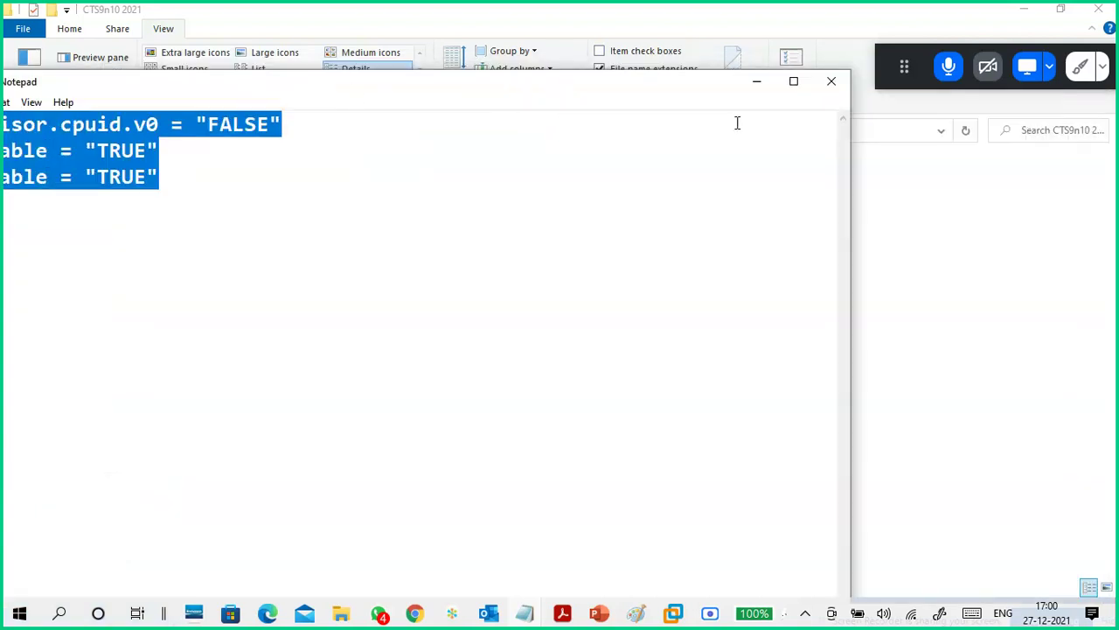
left_click(757, 90)
left_click(295, 202)
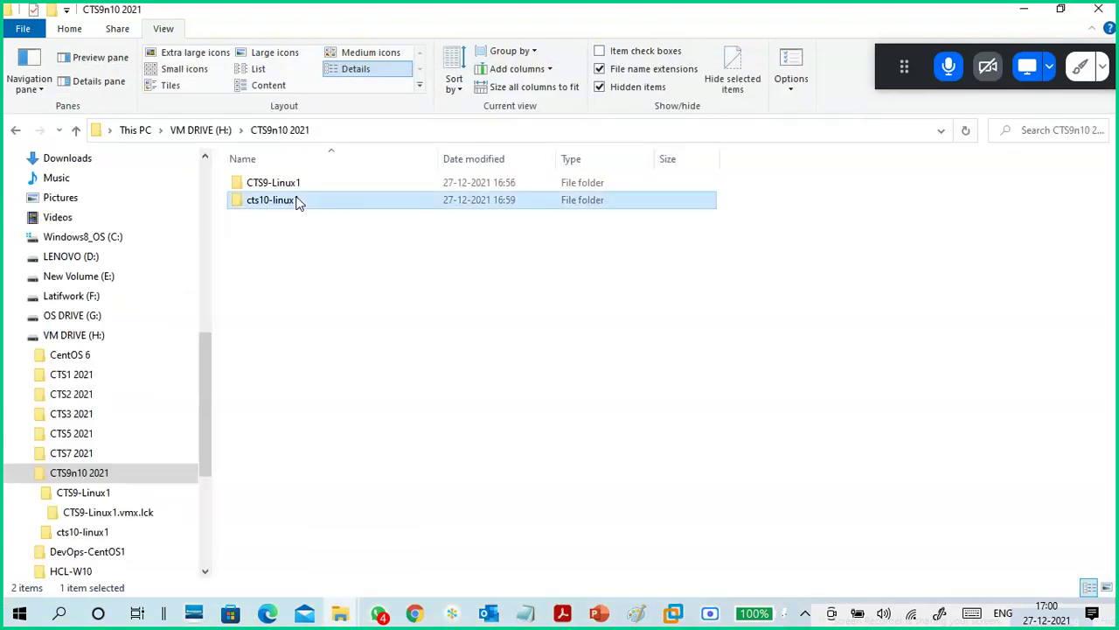
double_click(294, 202)
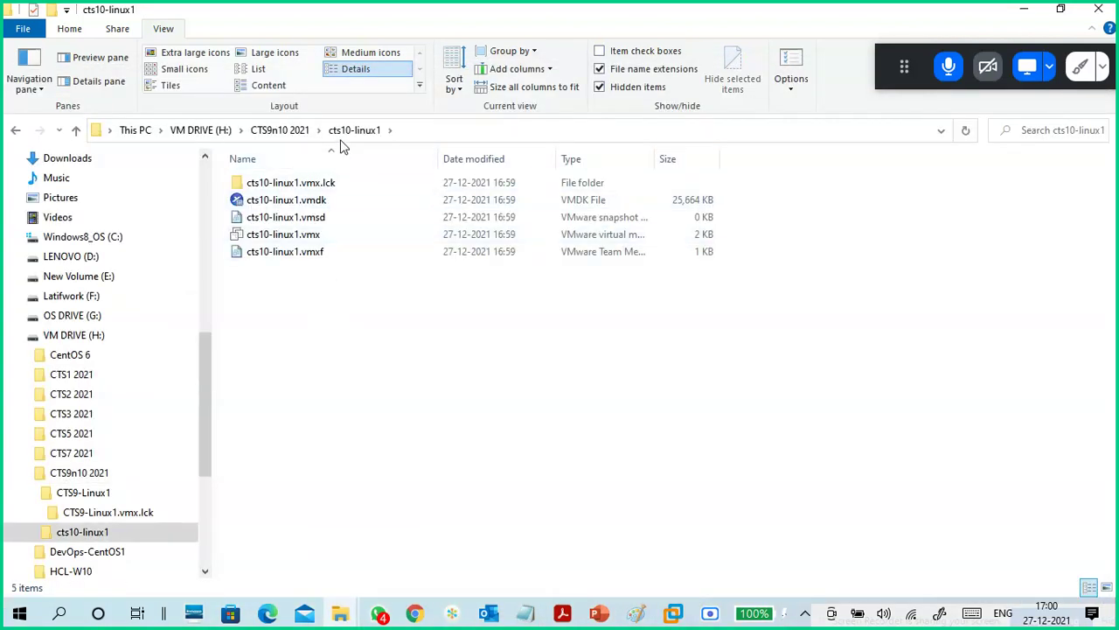
left_click(311, 236)
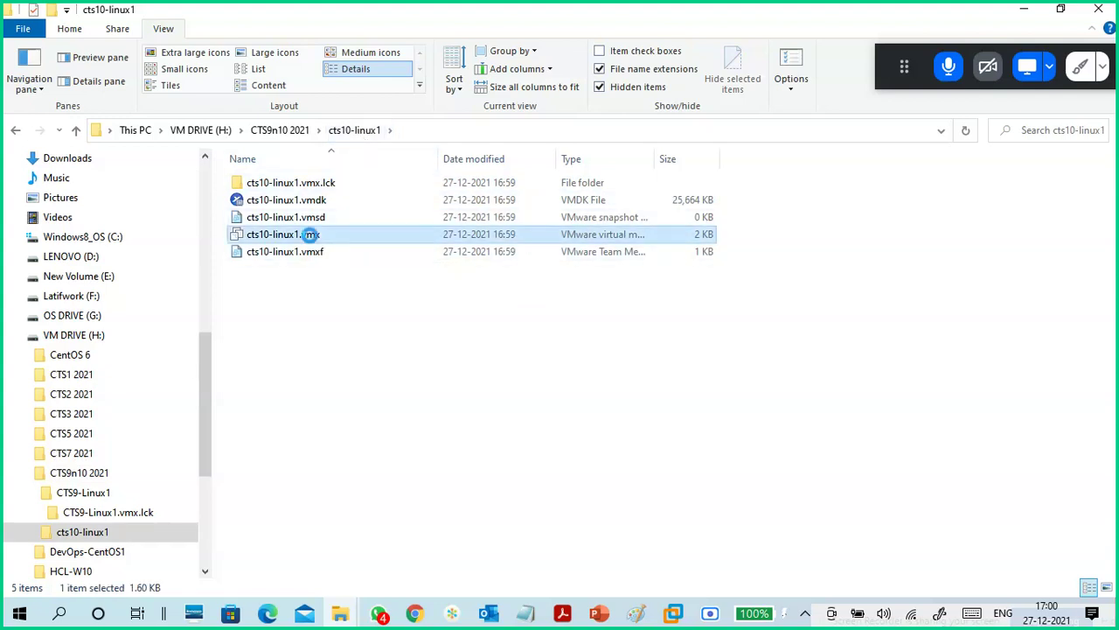
double_click(310, 236)
right_click(310, 234)
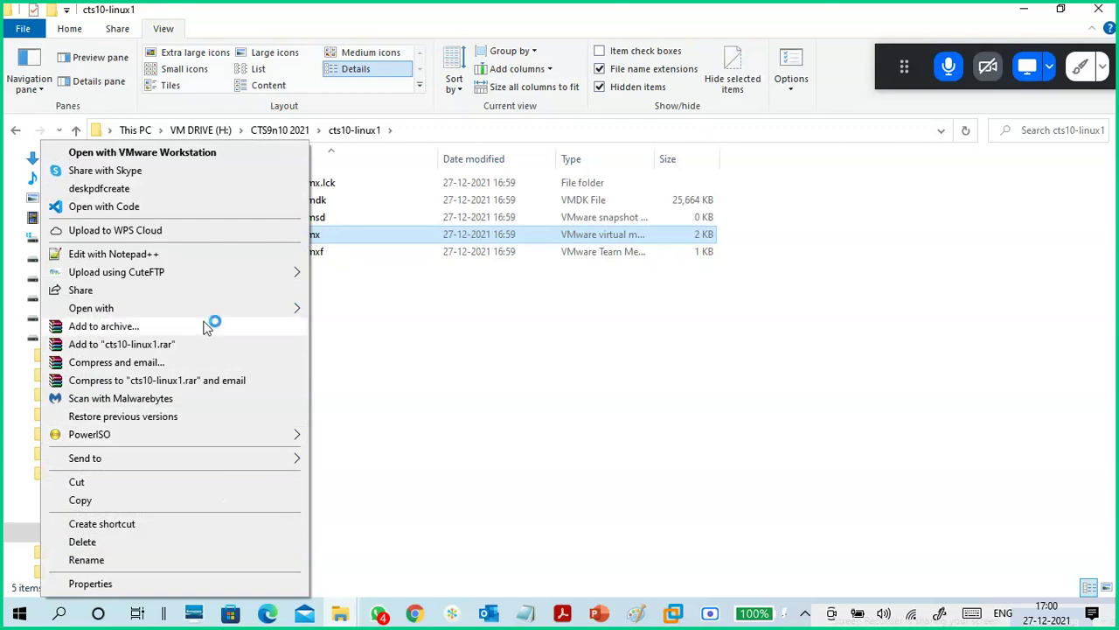
mouse_move(210, 312)
left_click(370, 310)
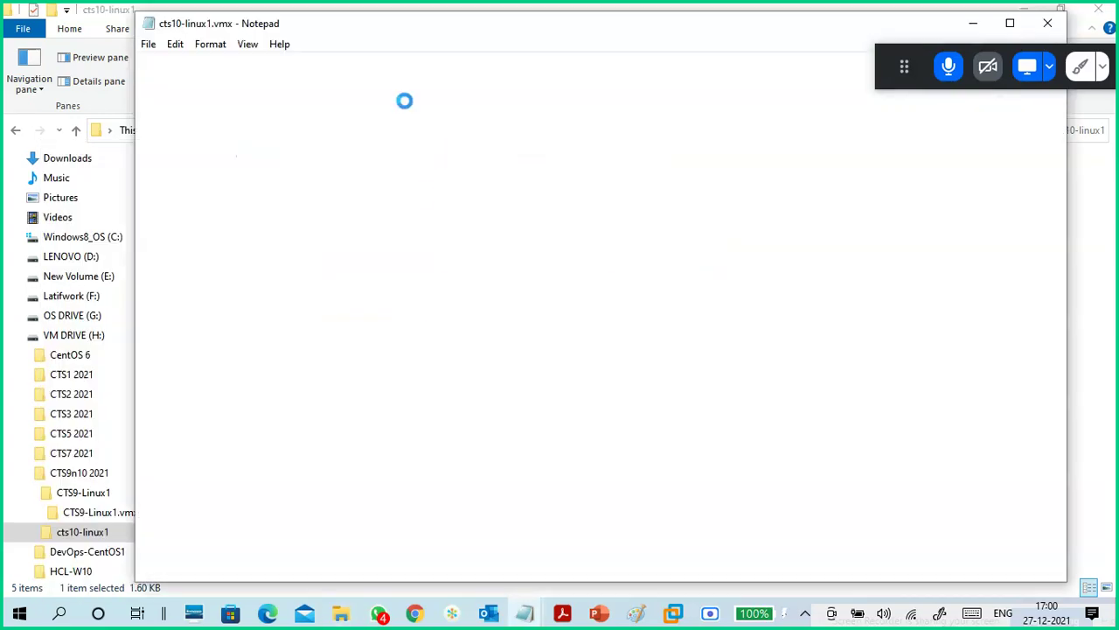
Append the copied hypervisor.cpuid.v0, mce.enable and vhu.enable lines to the end of cts10-linux1.vmx, then save and close the file.
scroll(394, 207, "down", 15)
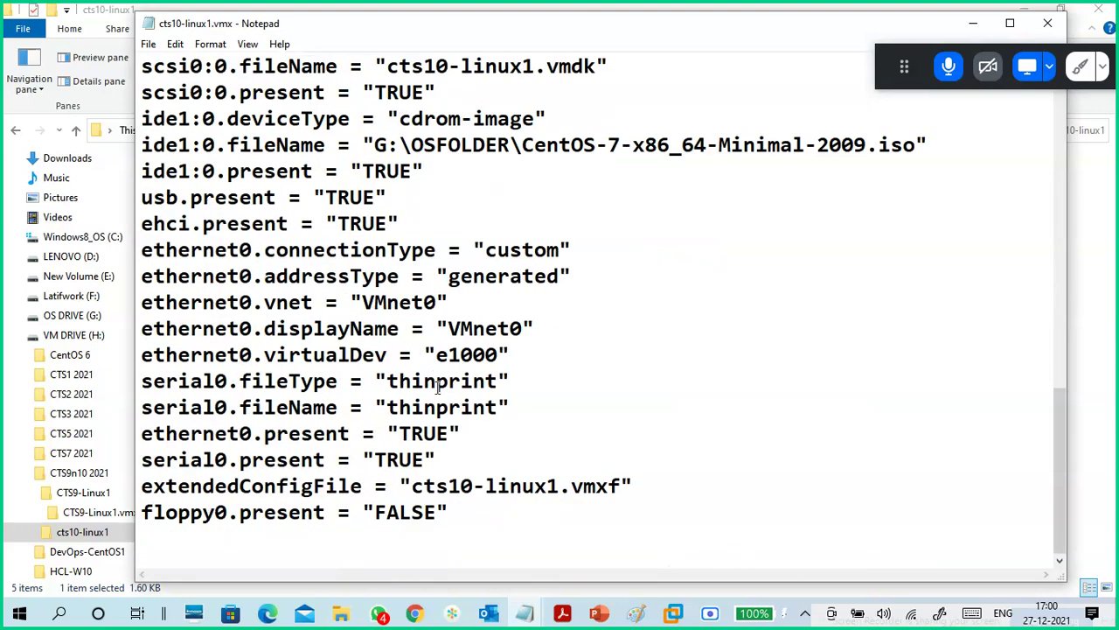
left_click(243, 536)
key("ctrl+v")
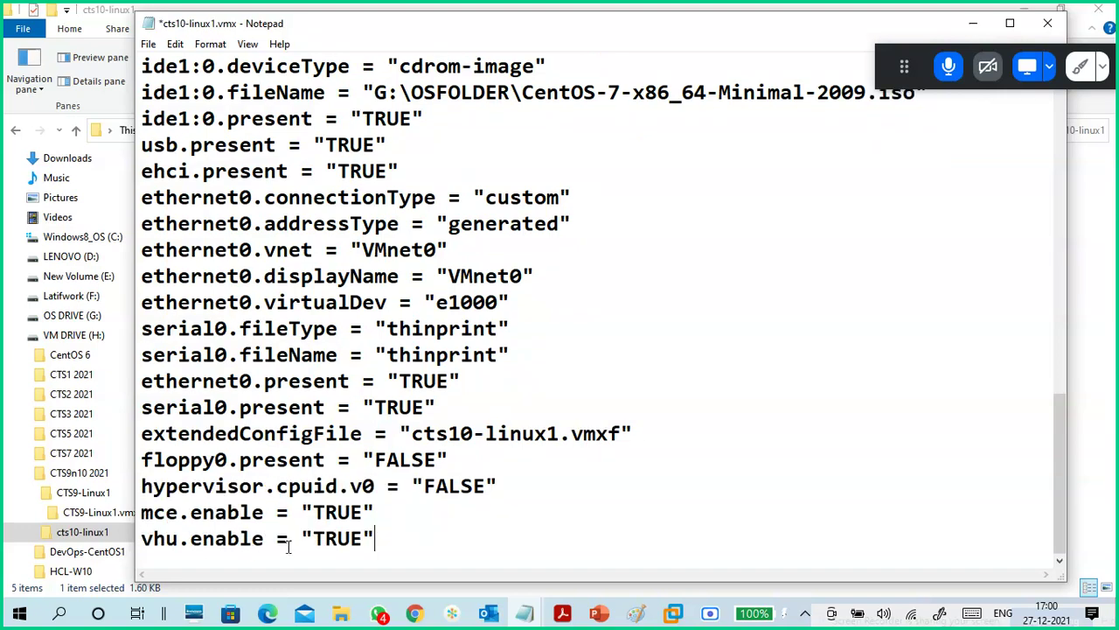
left_click_drag(383, 535, 104, 486)
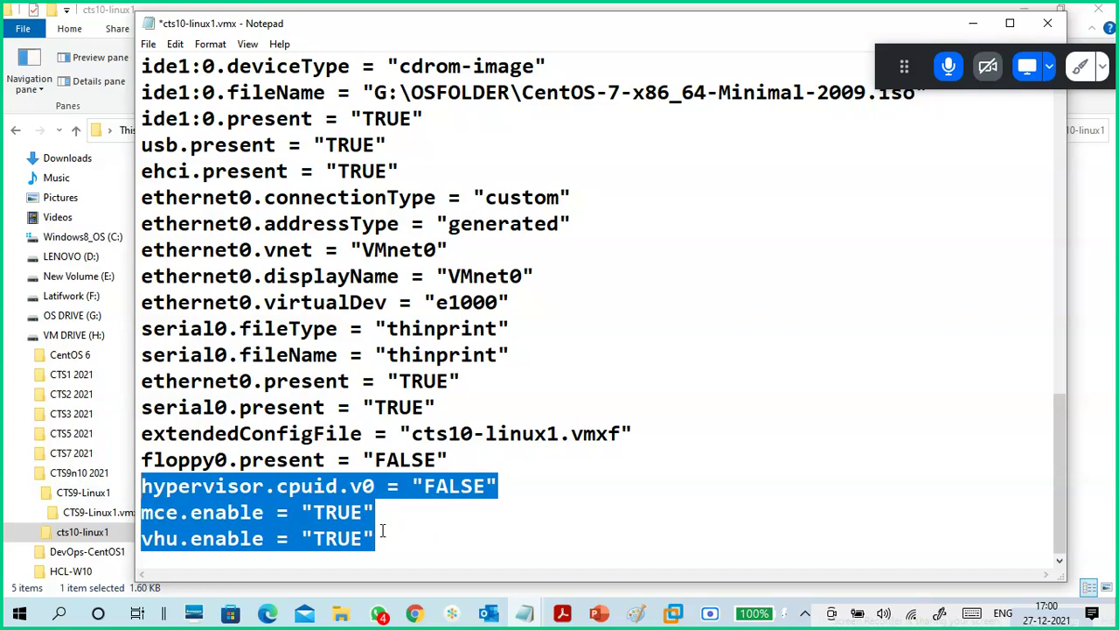
left_click(387, 535)
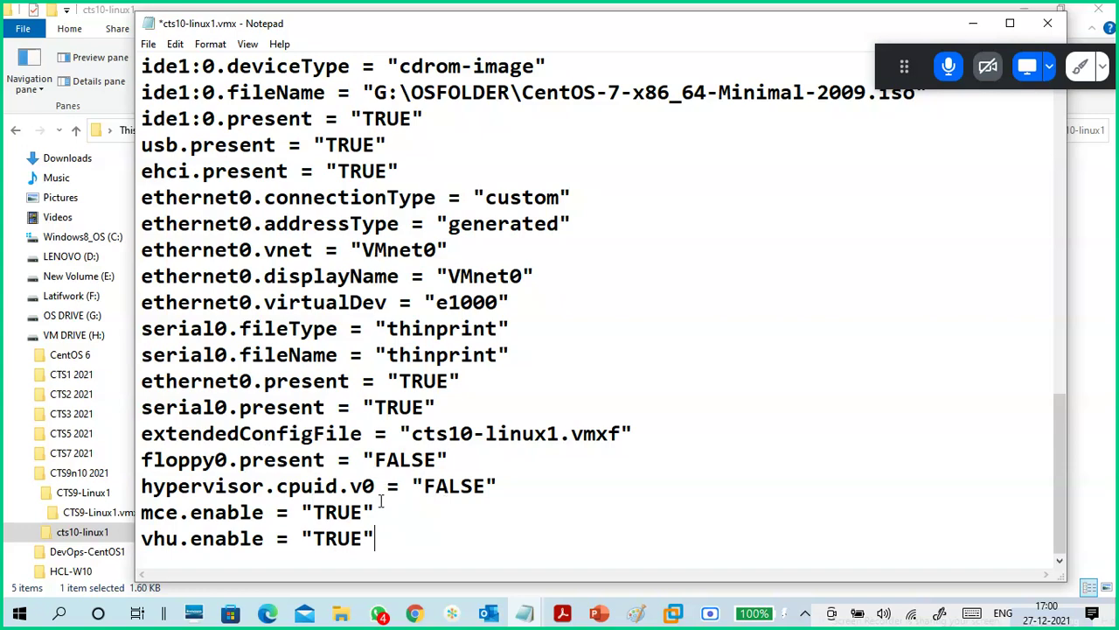
left_click_drag(711, 36, 499, 39)
left_click(836, 26)
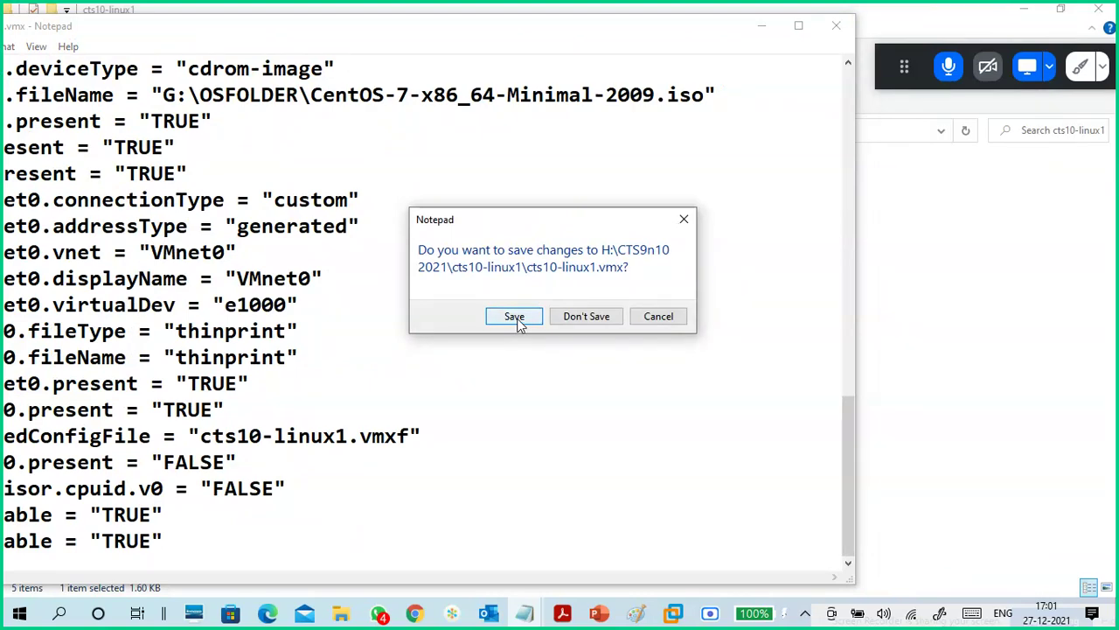
left_click(514, 318)
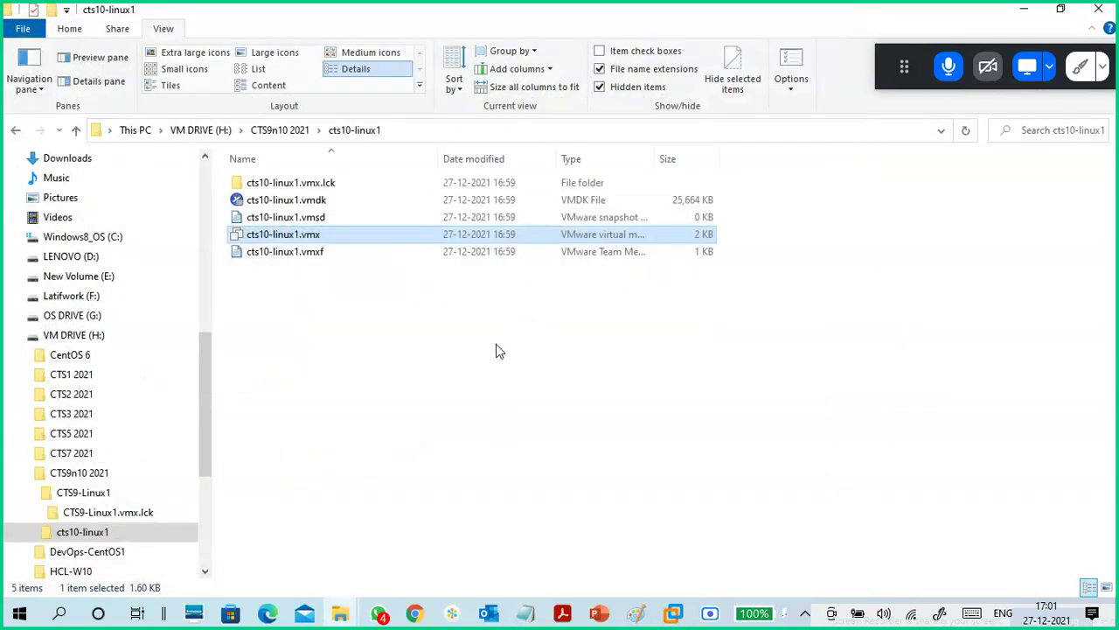
Switch to VMware Workstation and review the processor, hard disk, CD/DVD and network adapter settings of cts10-linux1.
left_click(271, 136)
left_click(1019, 10)
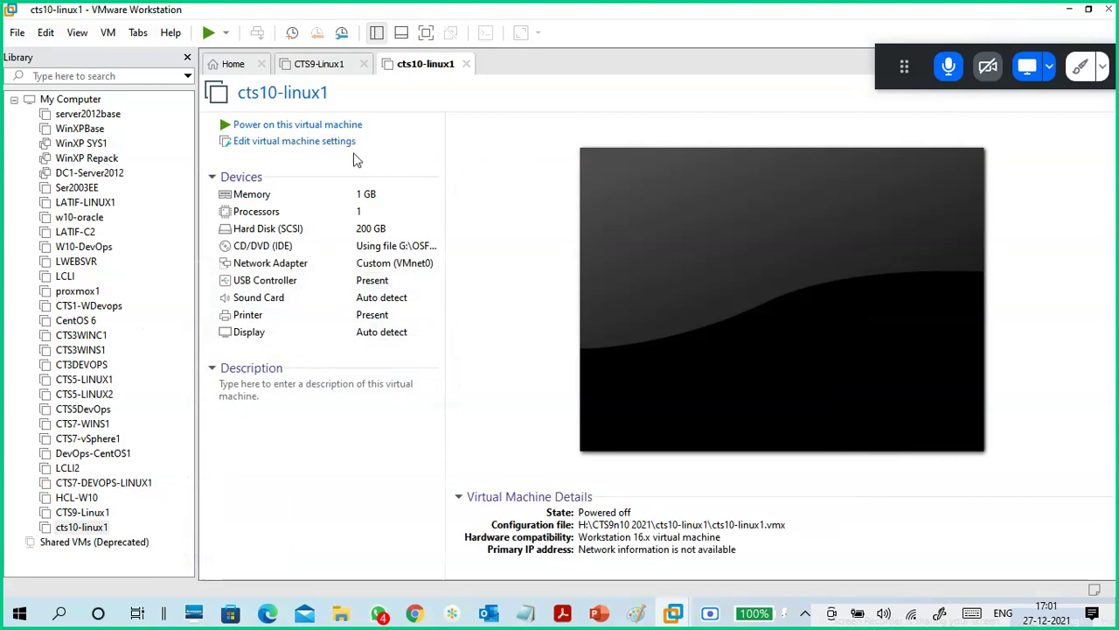
left_click(331, 149)
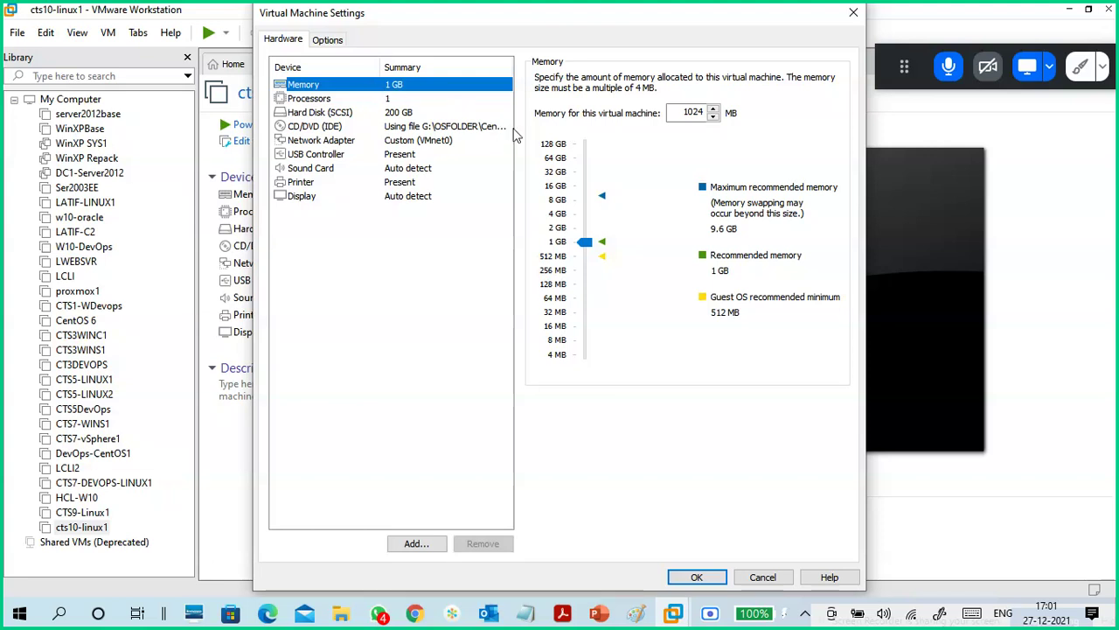
left_click(378, 99)
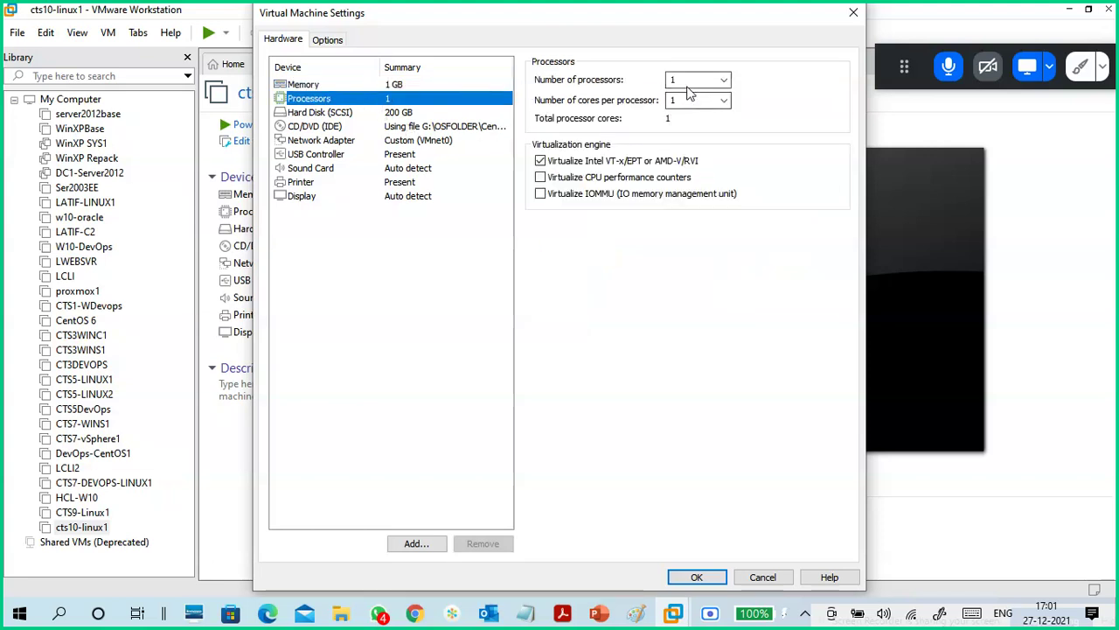
left_click(401, 113)
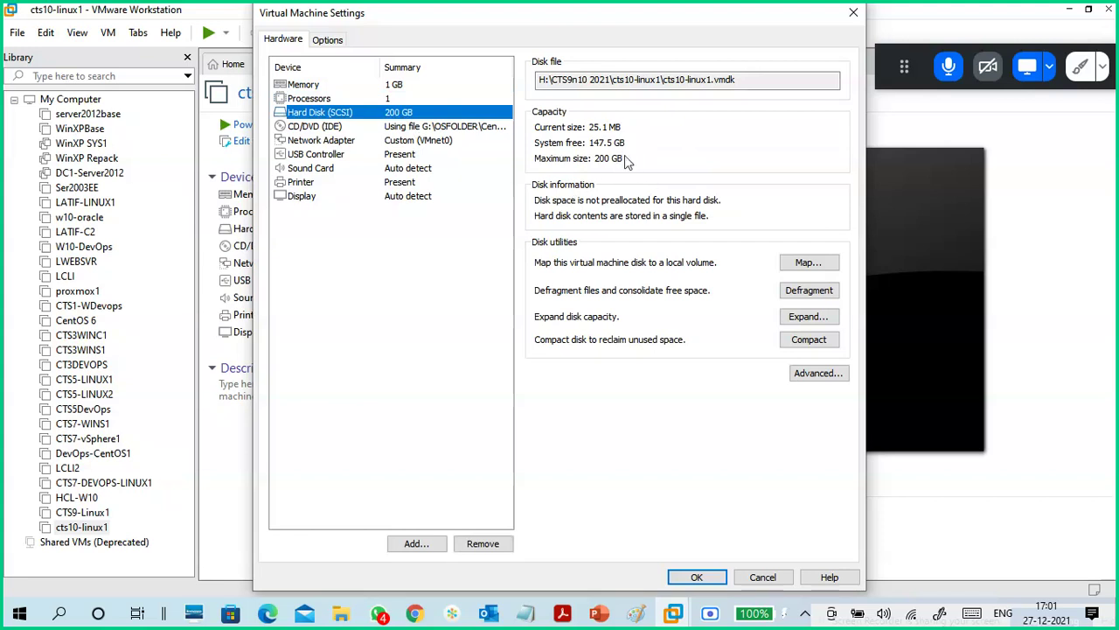
left_click(454, 131)
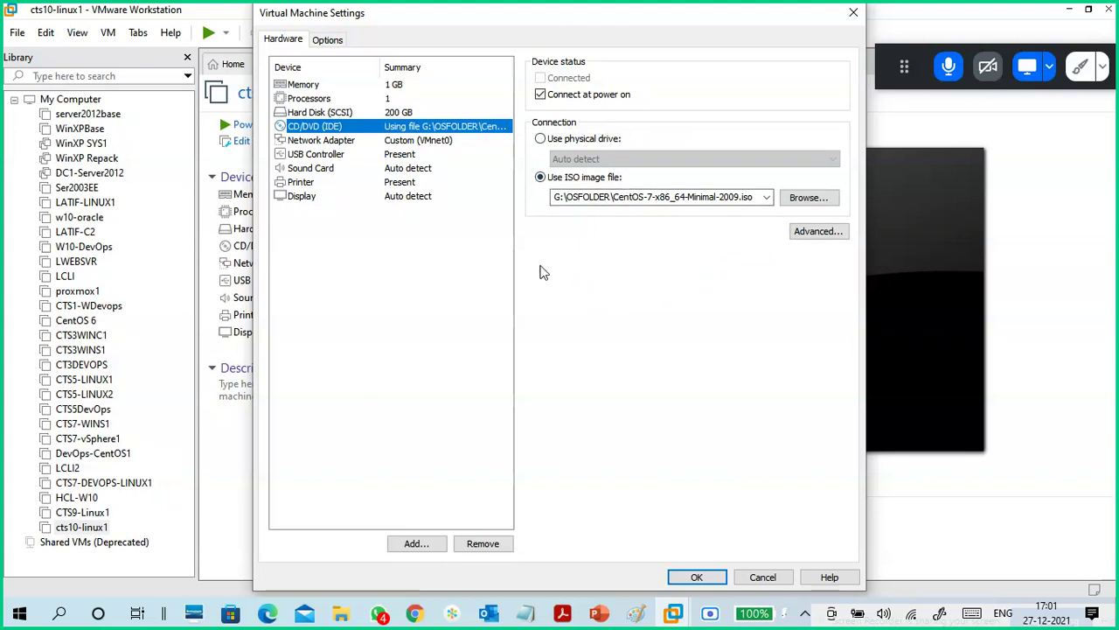
left_click(433, 142)
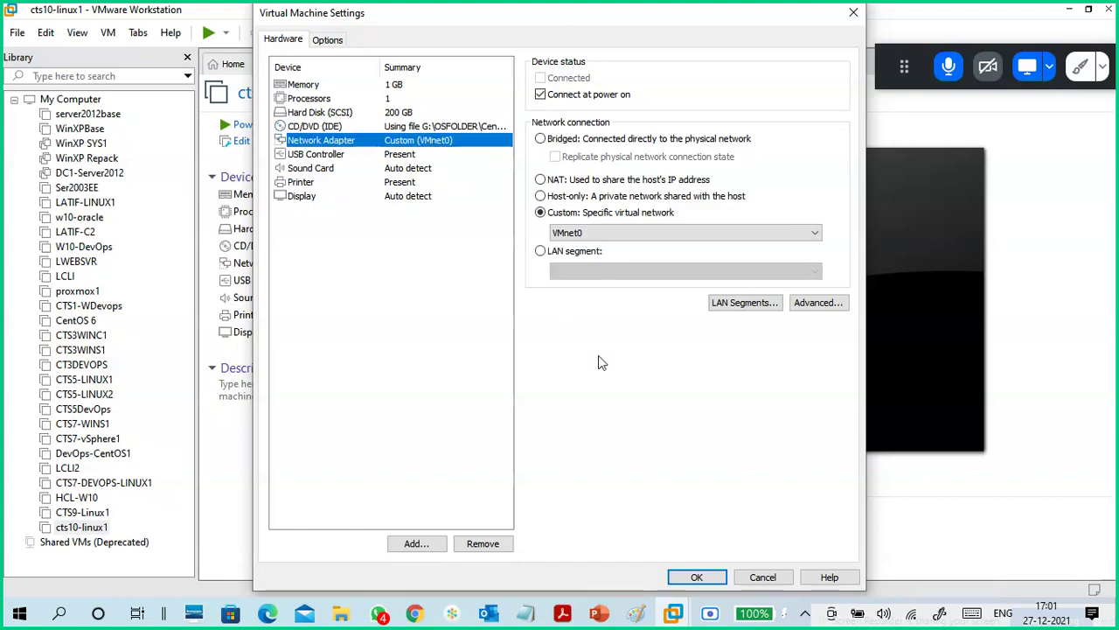
Enable guest time synchronization with the host in the VMware Tools options of cts10-linux1.
left_click(348, 42)
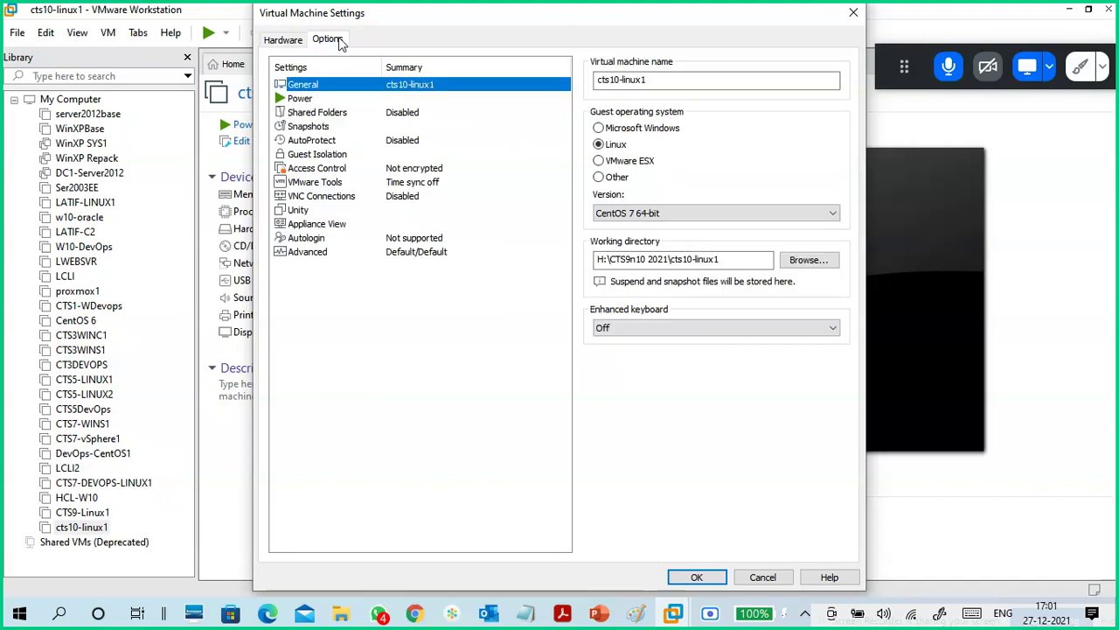
left_click(323, 184)
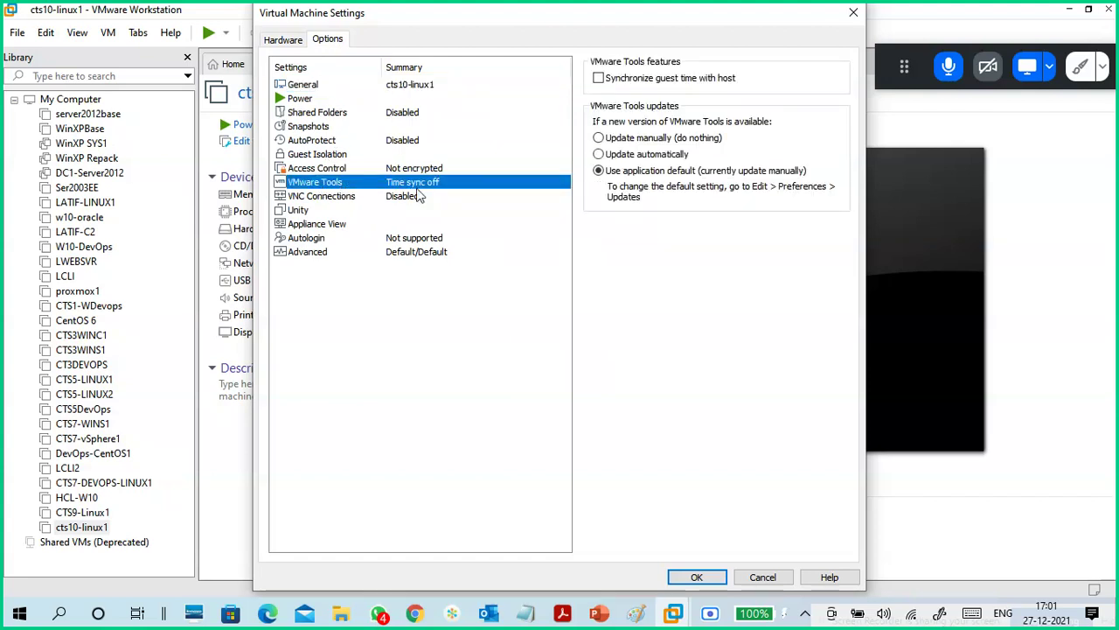
left_click(636, 81)
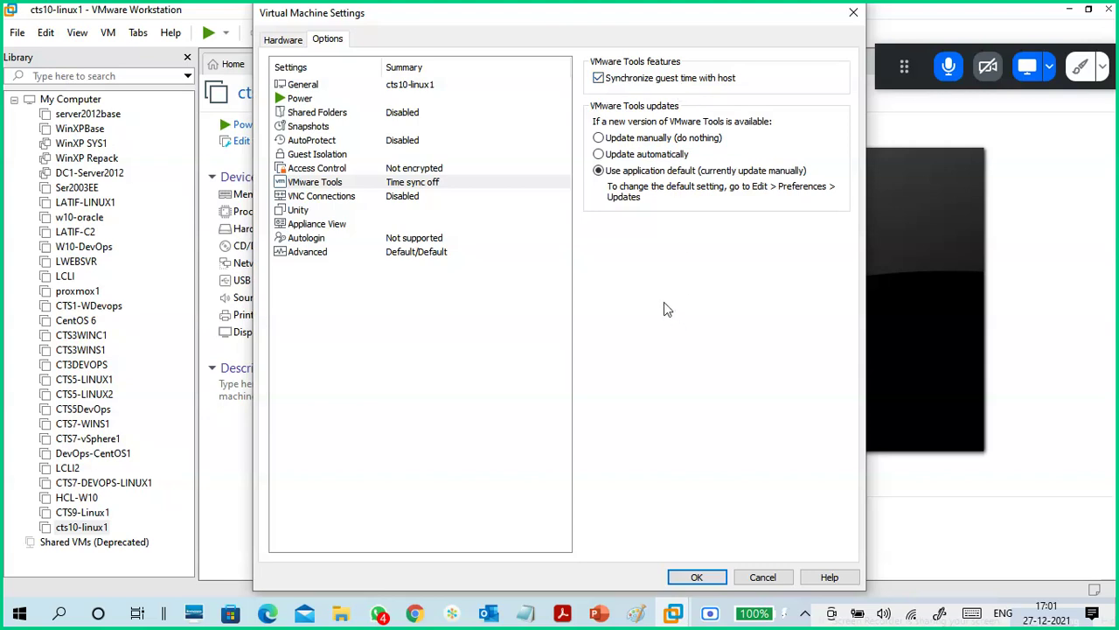
Set the firmware type of cts10-linux1 to UEFI in the advanced options and apply the virtual machine settings.
left_click(333, 256)
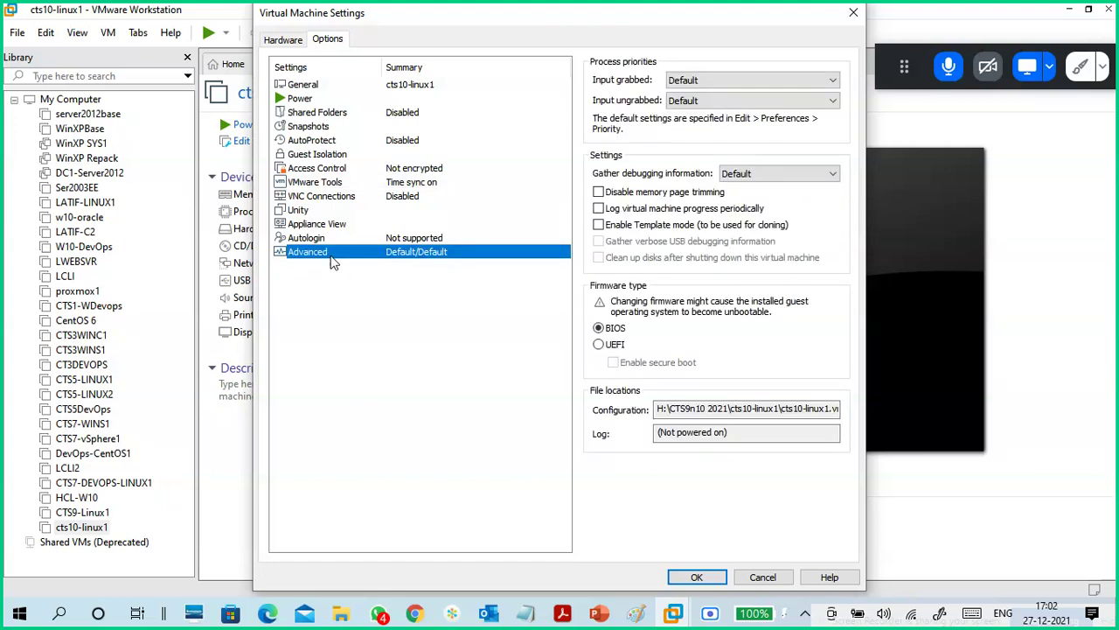
left_click(619, 346)
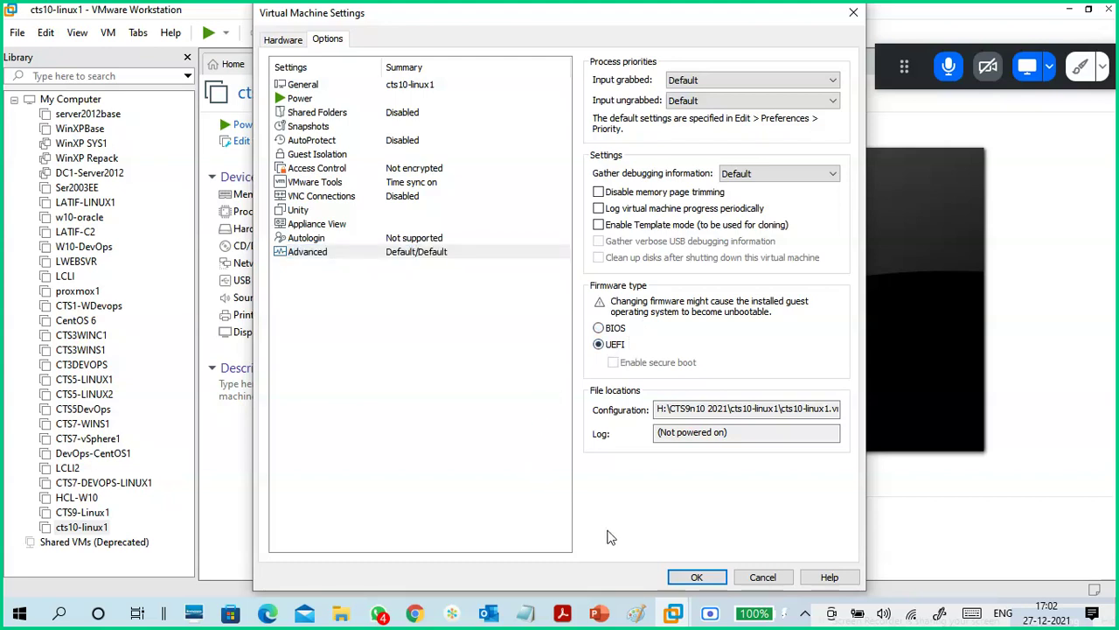
left_click(699, 577)
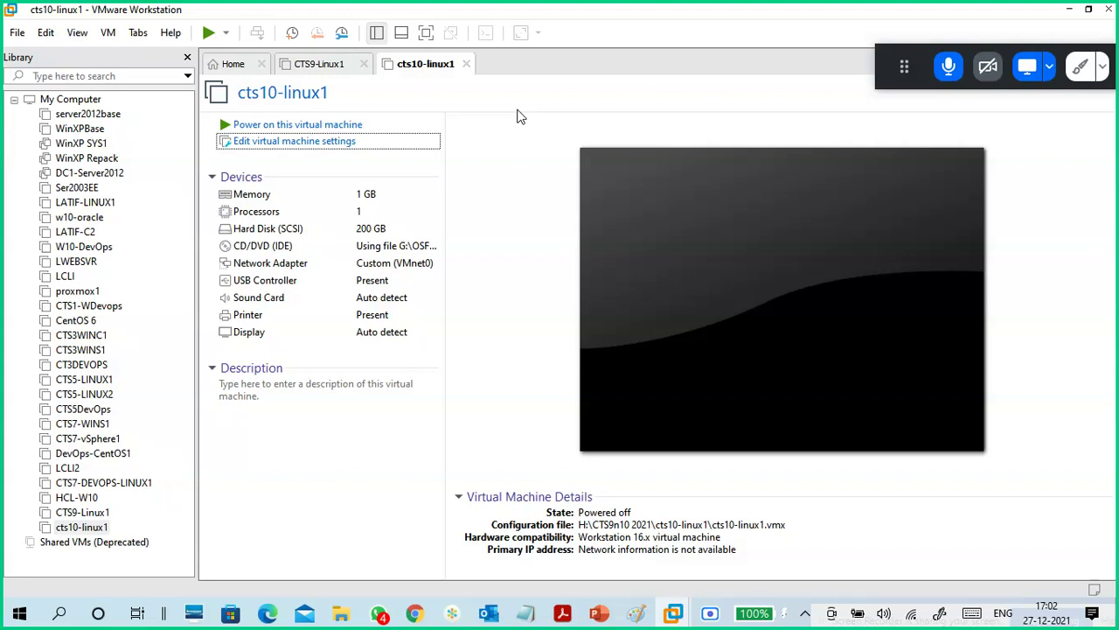
left_click_drag(878, 59, 403, 30)
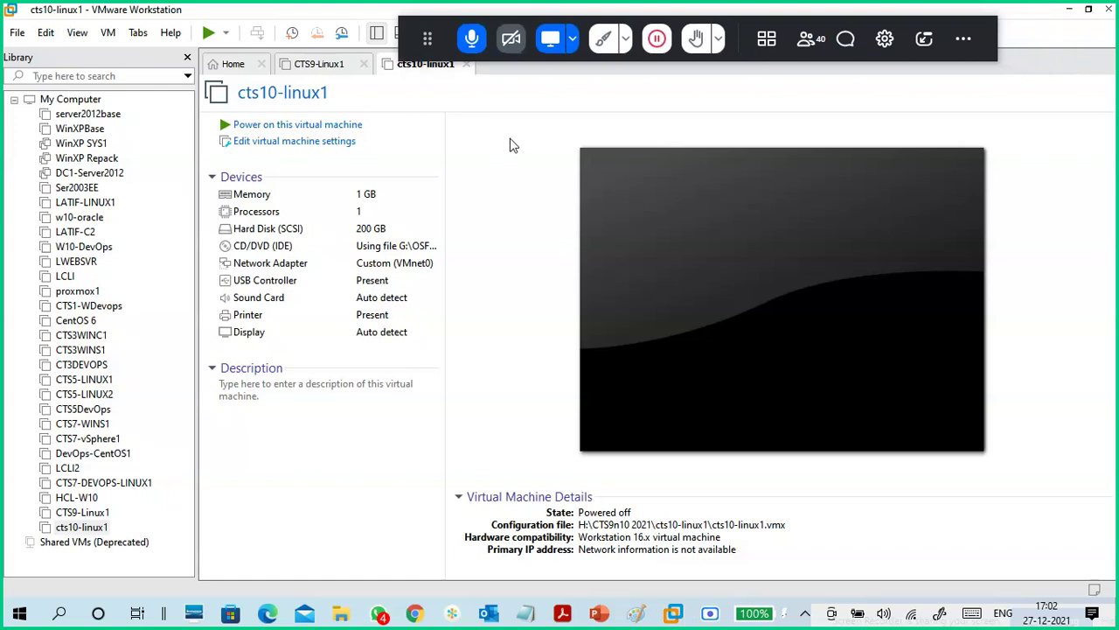
left_click(710, 614)
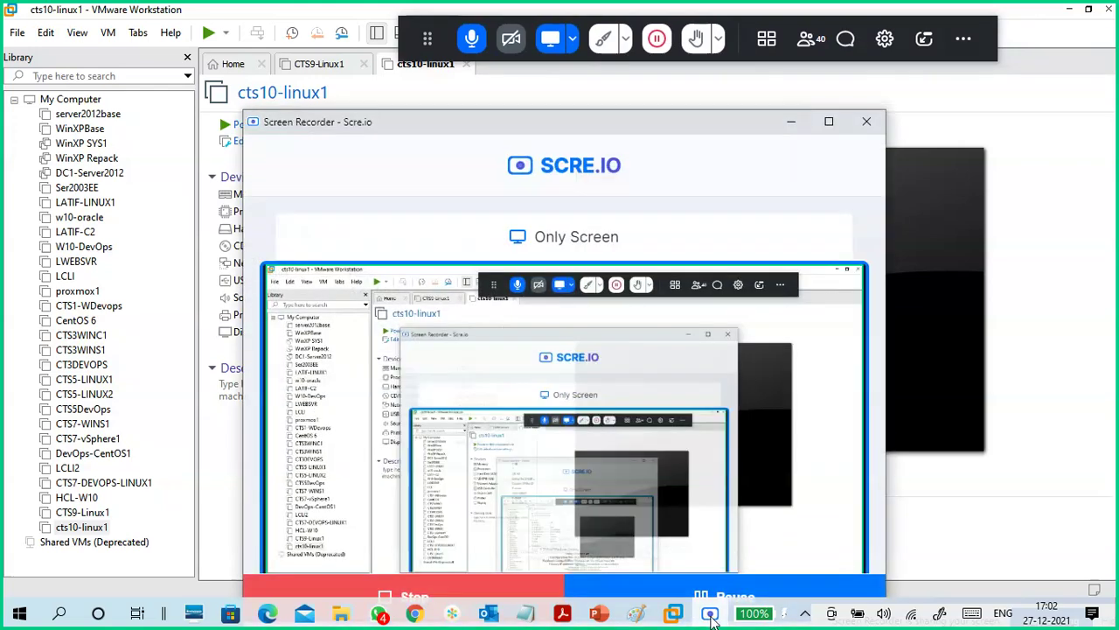